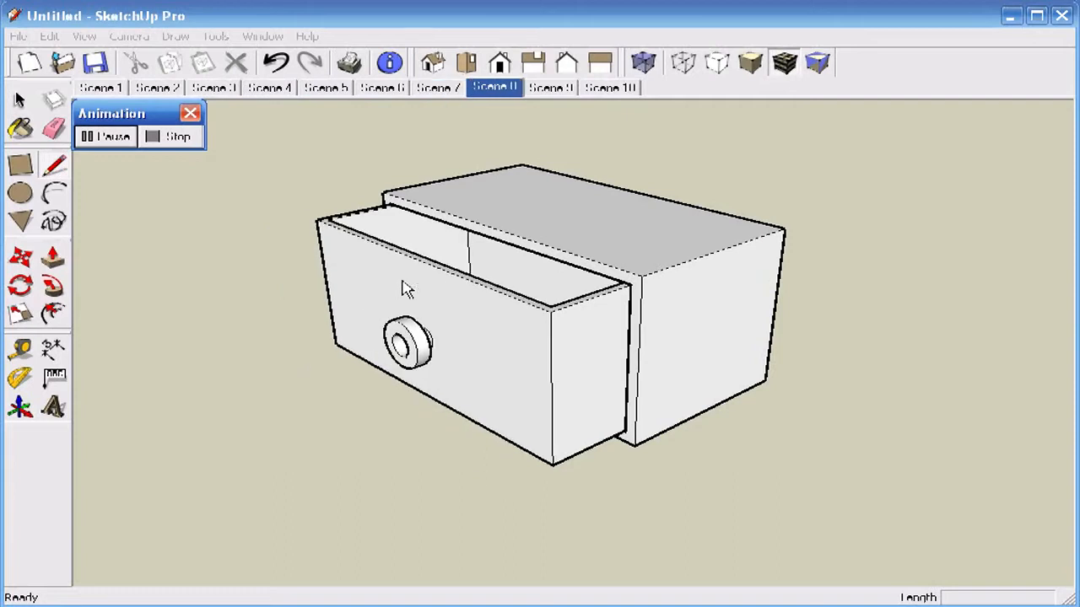
- Stop the scene animation and start a new document, saving the current drawer model as Draw
left_click(177, 138)
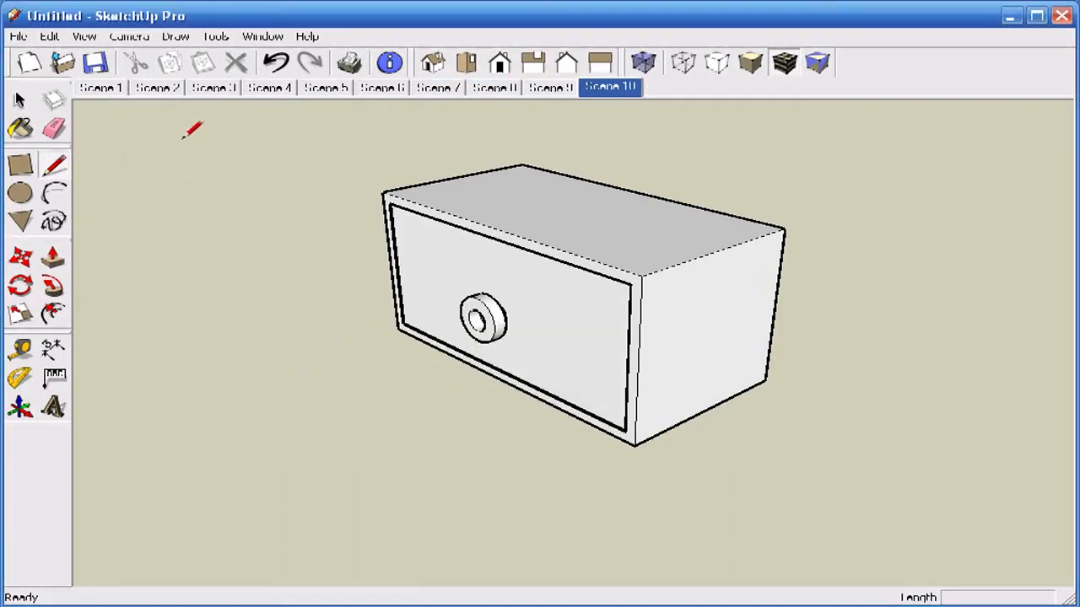
left_click(19, 37)
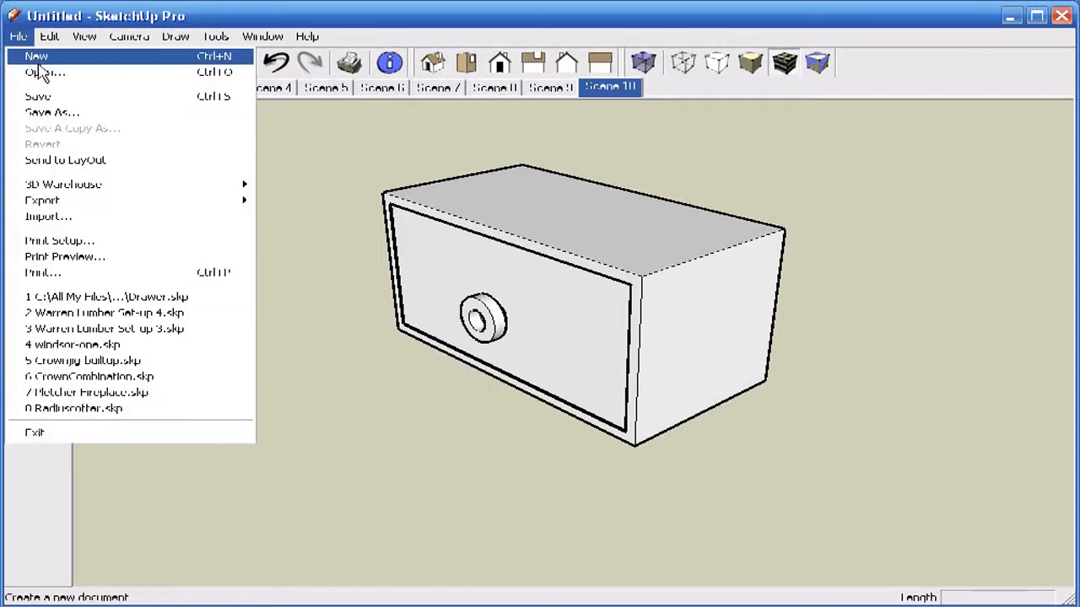
left_click(38, 57)
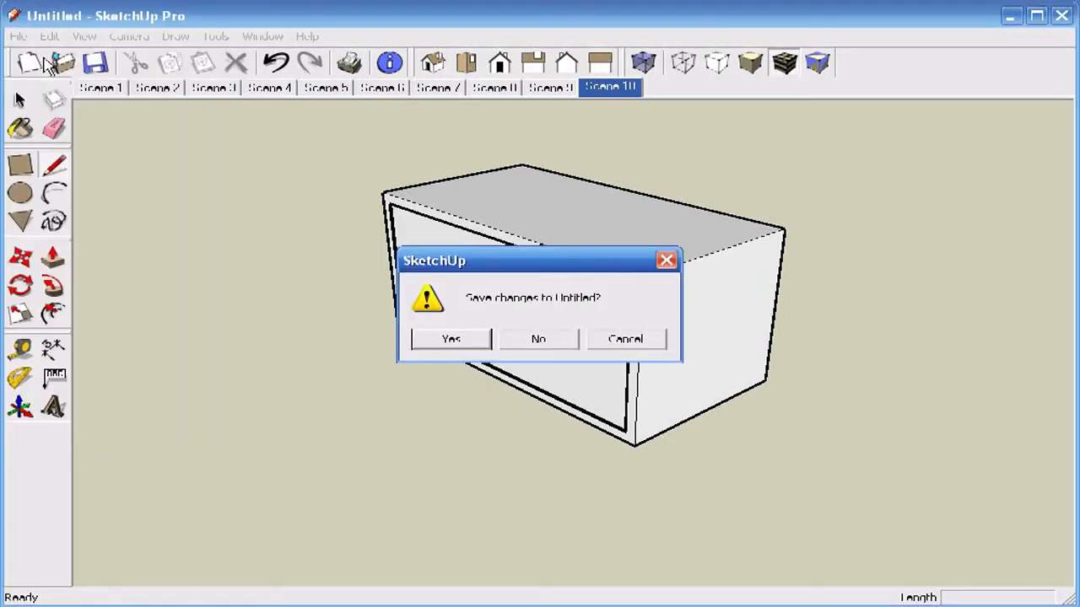
left_click(451, 339)
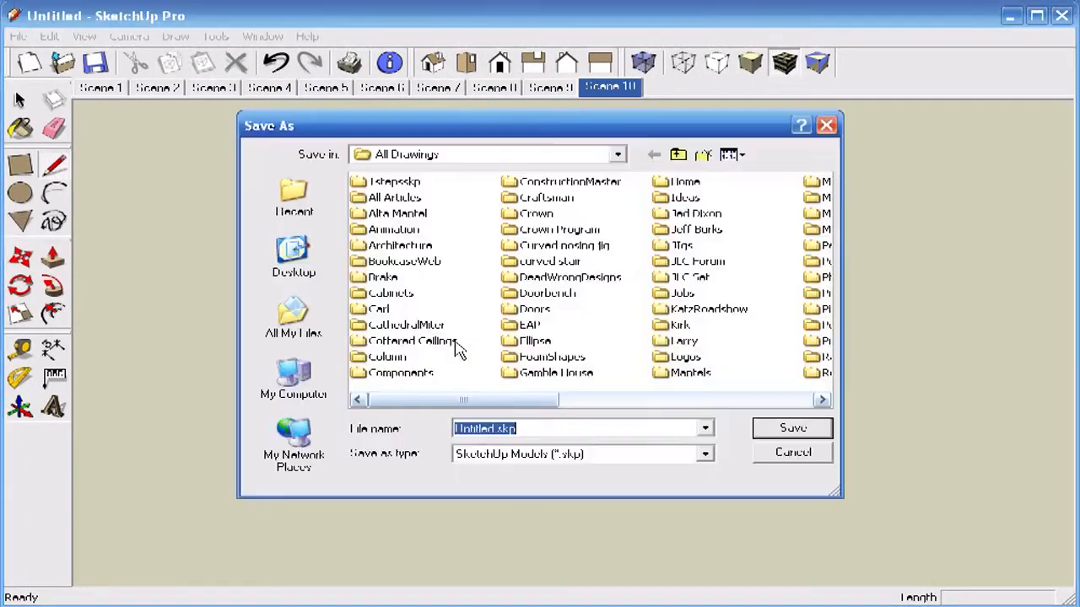
type("Draw")
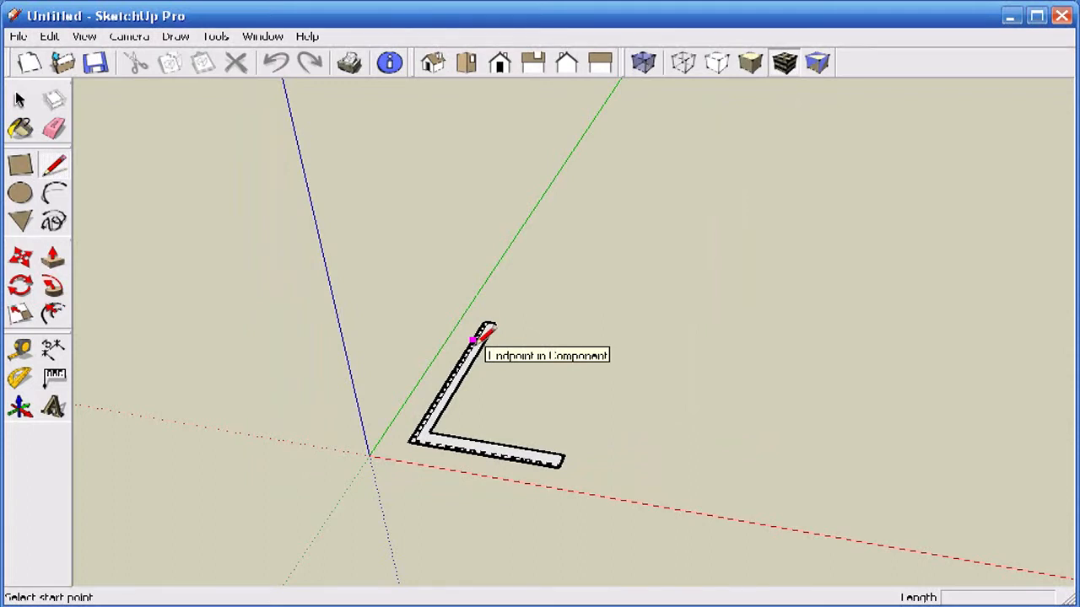
- Erase the L-shaped component near the origin and switch to the front view
right_click(474, 344)
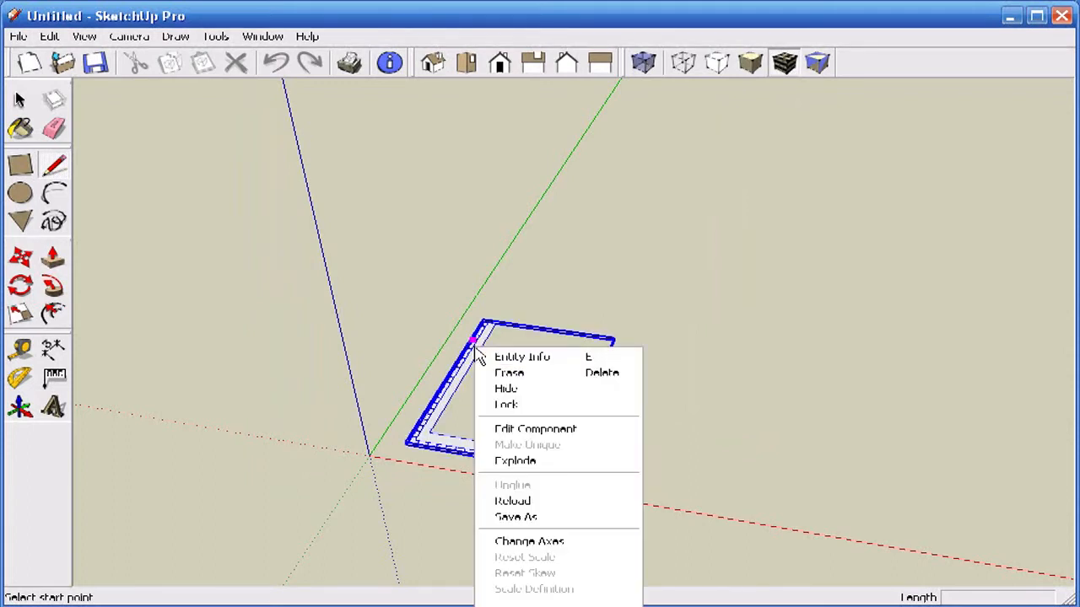
left_click(509, 373)
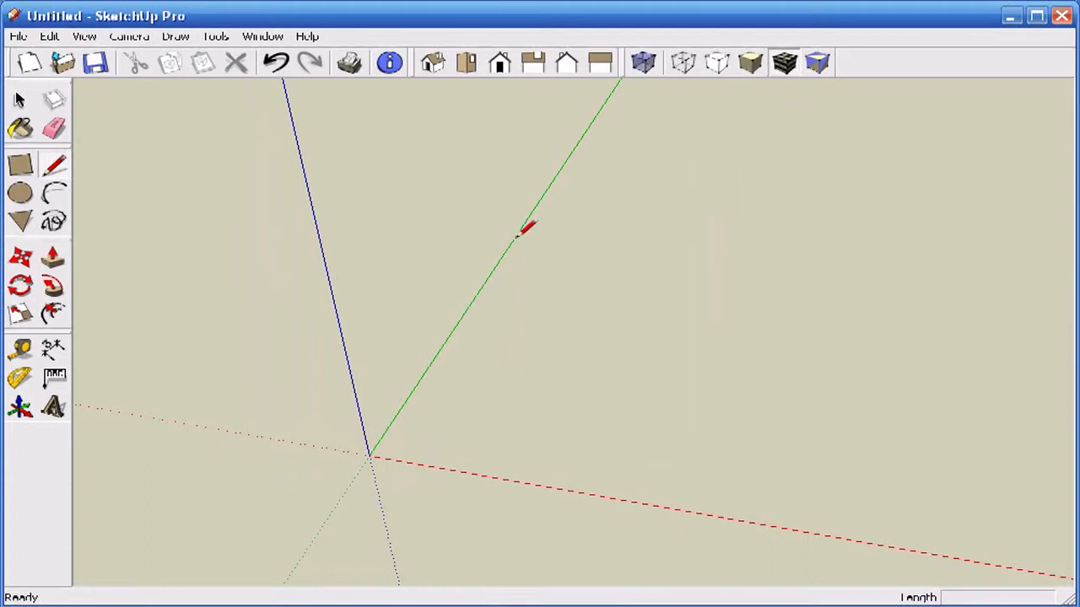
left_click(500, 66)
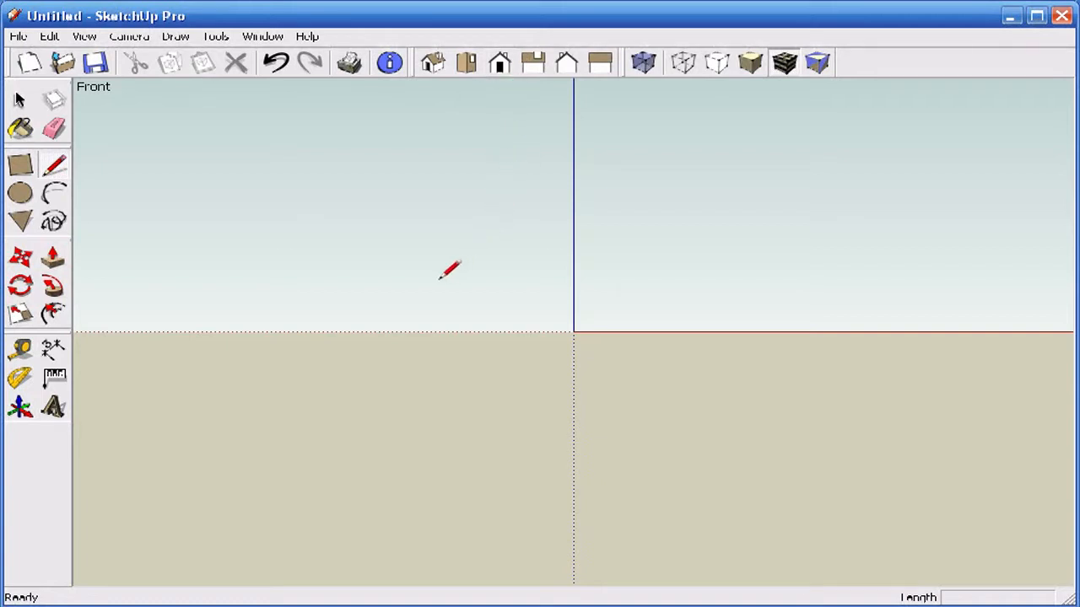
left_click(20, 165)
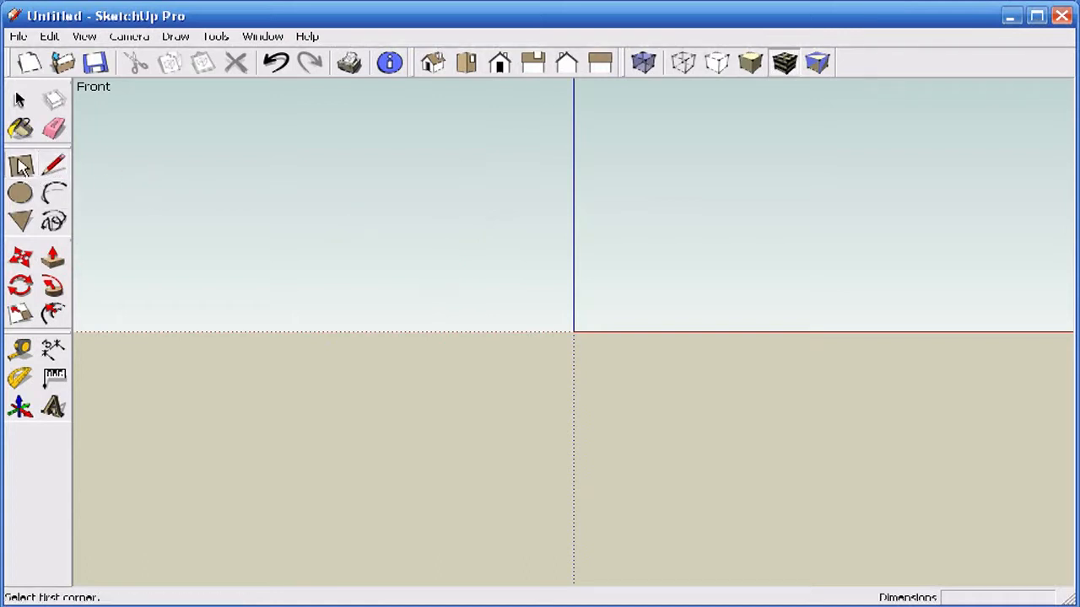
left_click(341, 247)
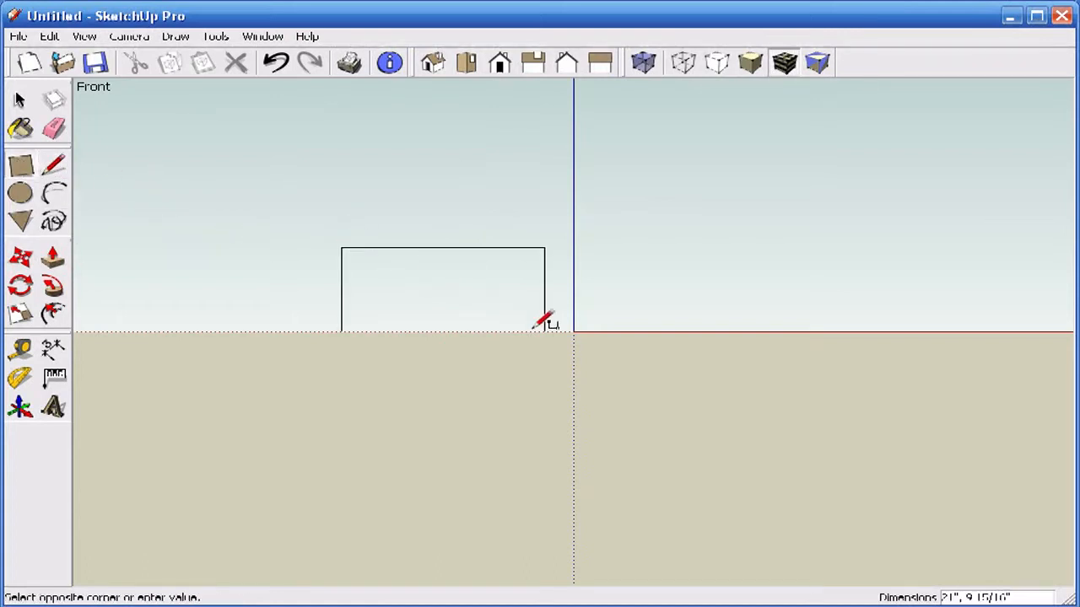
left_click(680, 377)
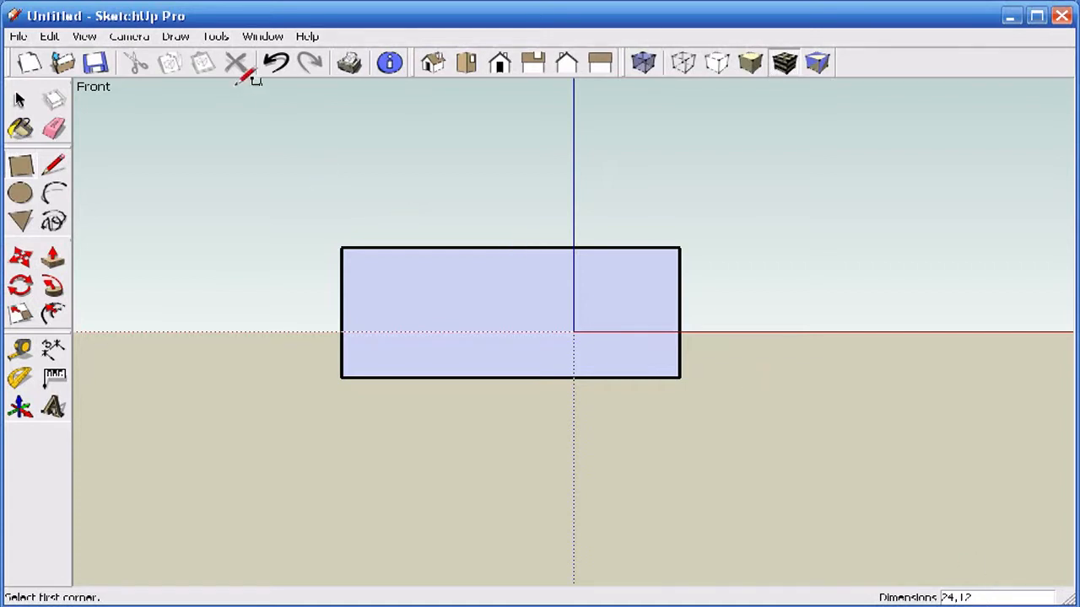
left_click(285, 62)
- Draw a 24 by 12 inch rectangle in the front view, just beside the blue axis
left_click(337, 242)
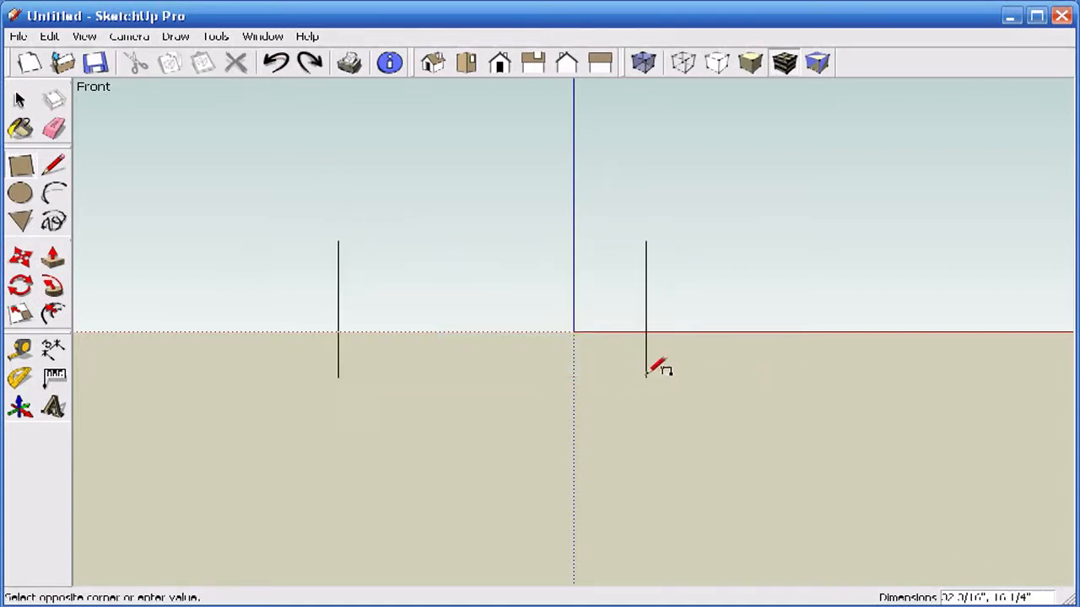
left_click(674, 387)
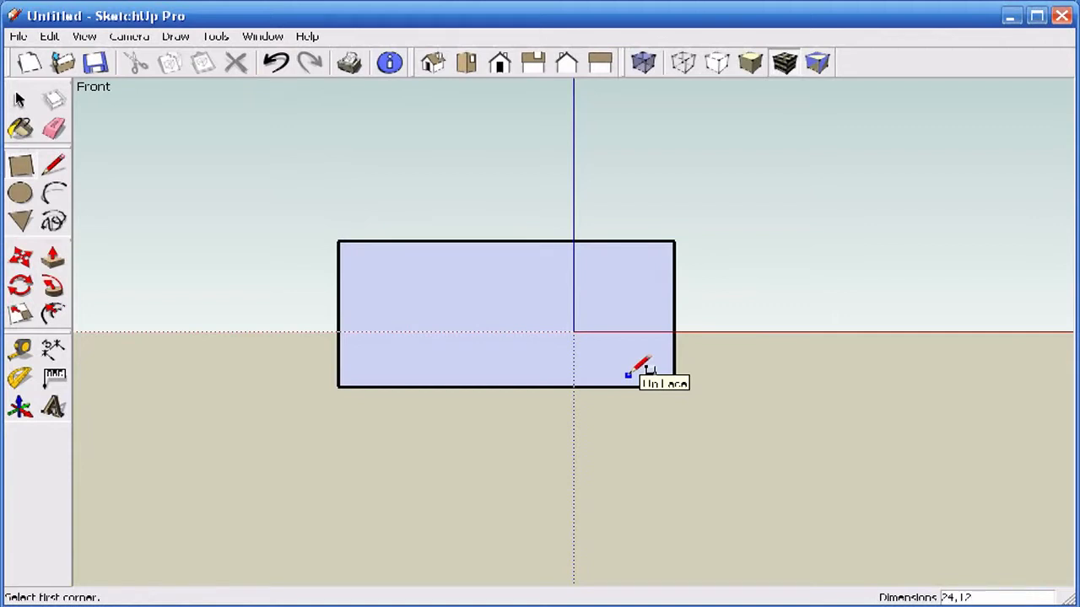
key("Return")
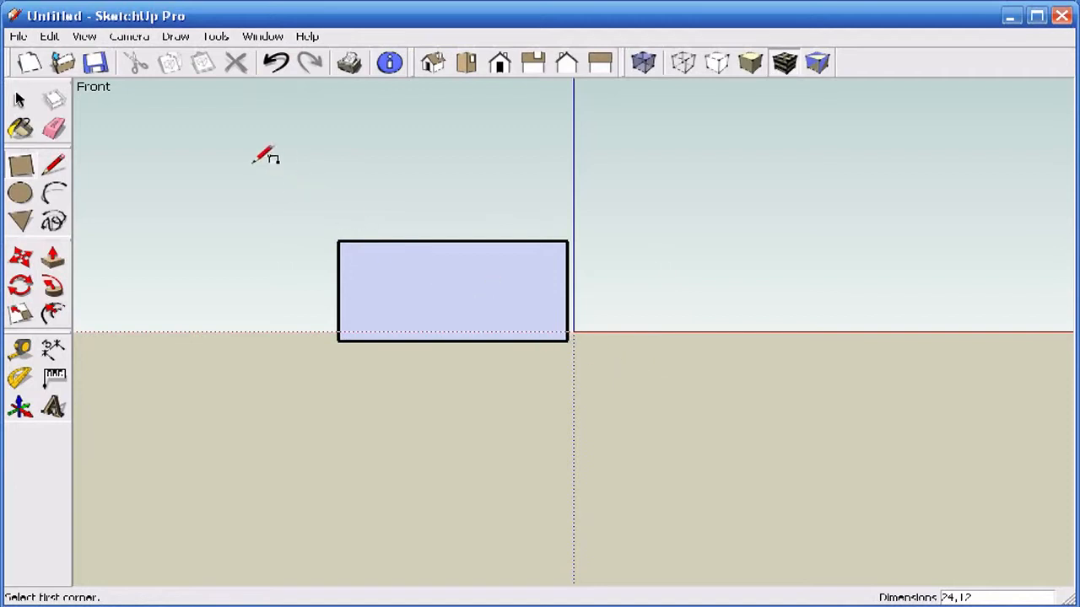
- Offset the rectangle's edges inward by 1/2 inch
scroll(270, 172, "up", 3)
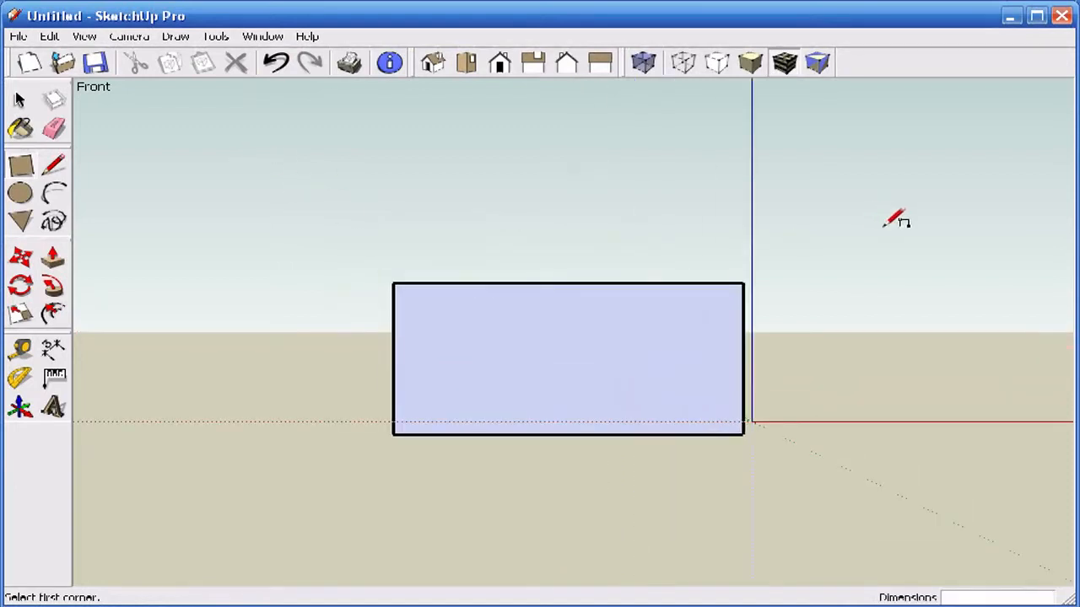
scroll(1017, 265, "up", 1)
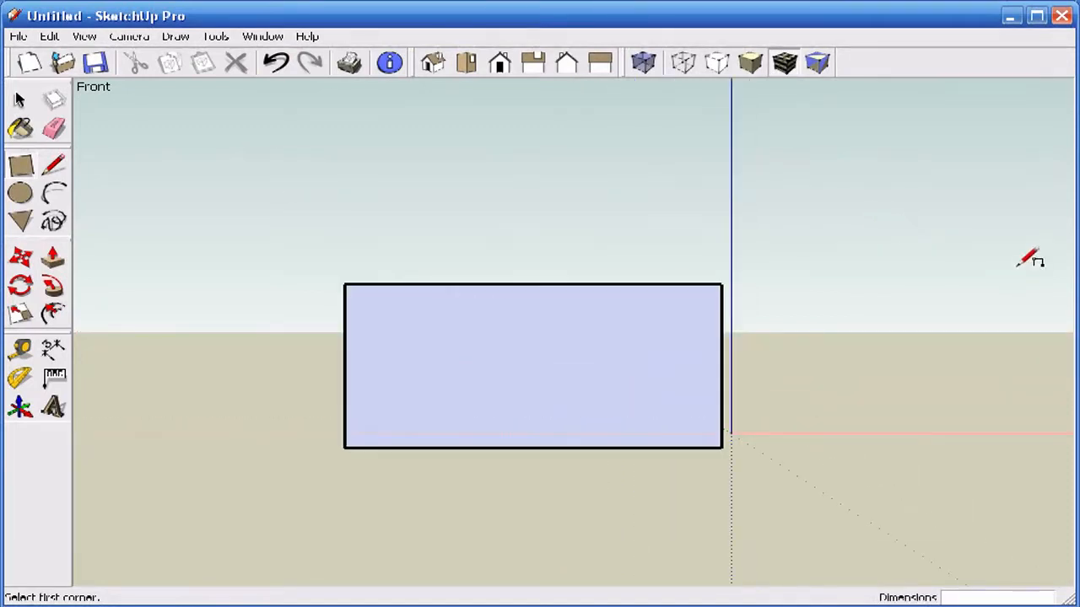
scroll(1019, 262, "up", 1)
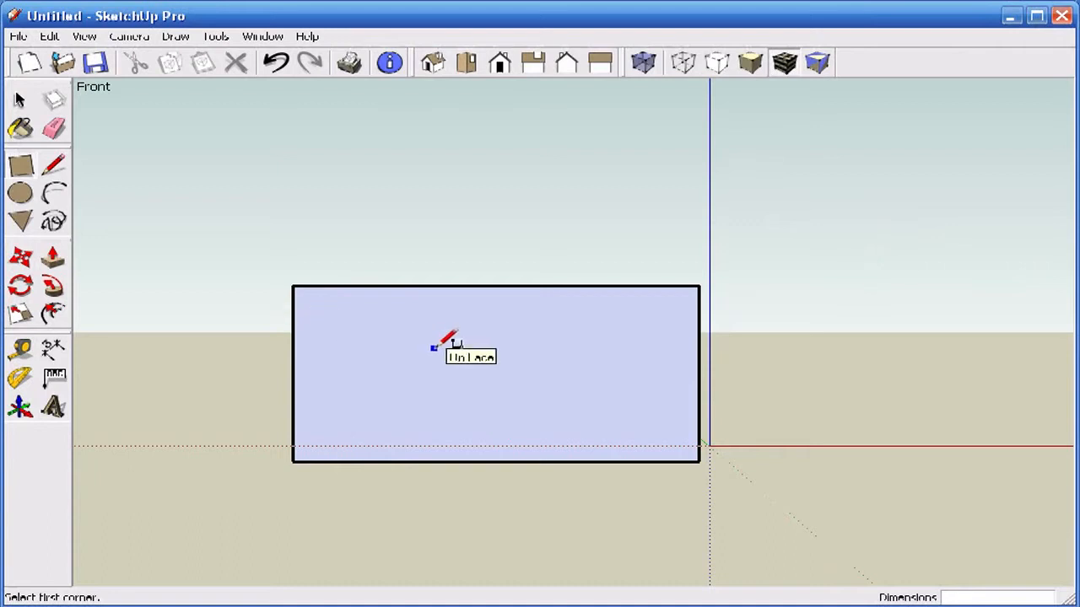
left_click(52, 312)
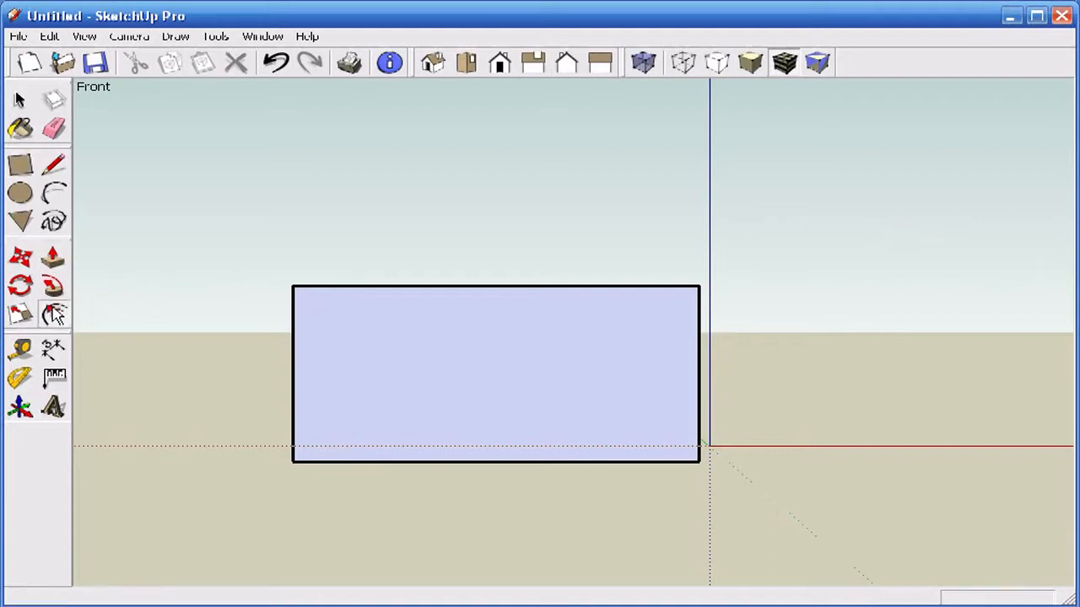
left_click(376, 381)
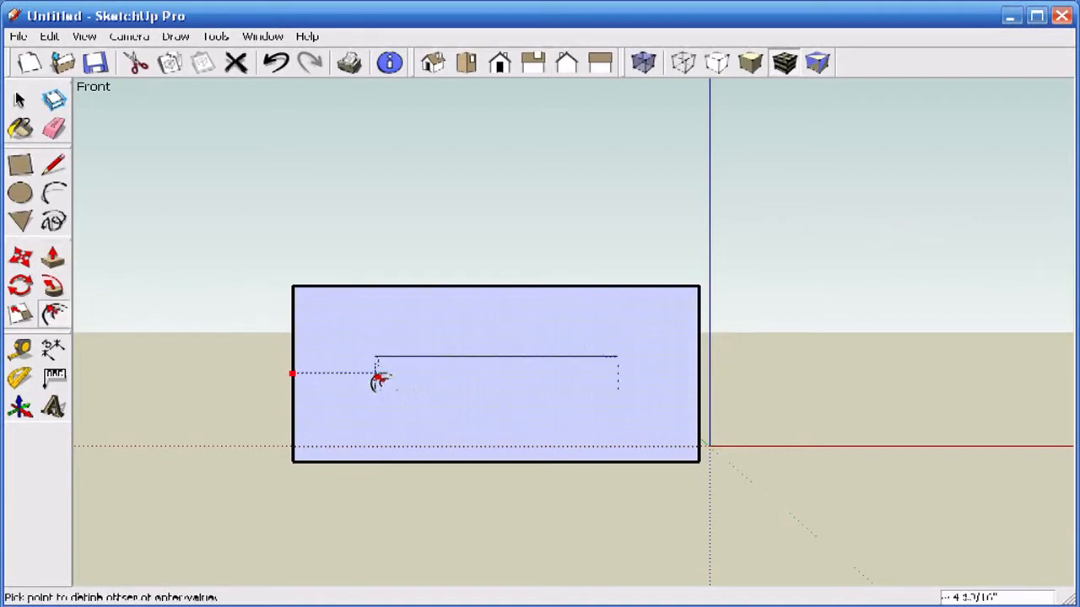
left_click(312, 363)
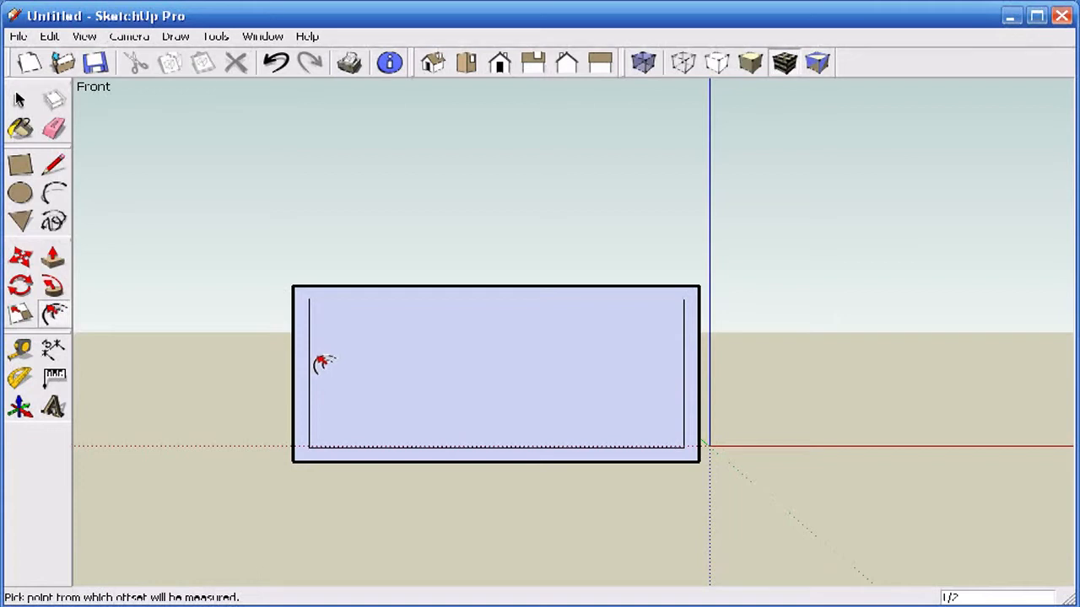
key("Return")
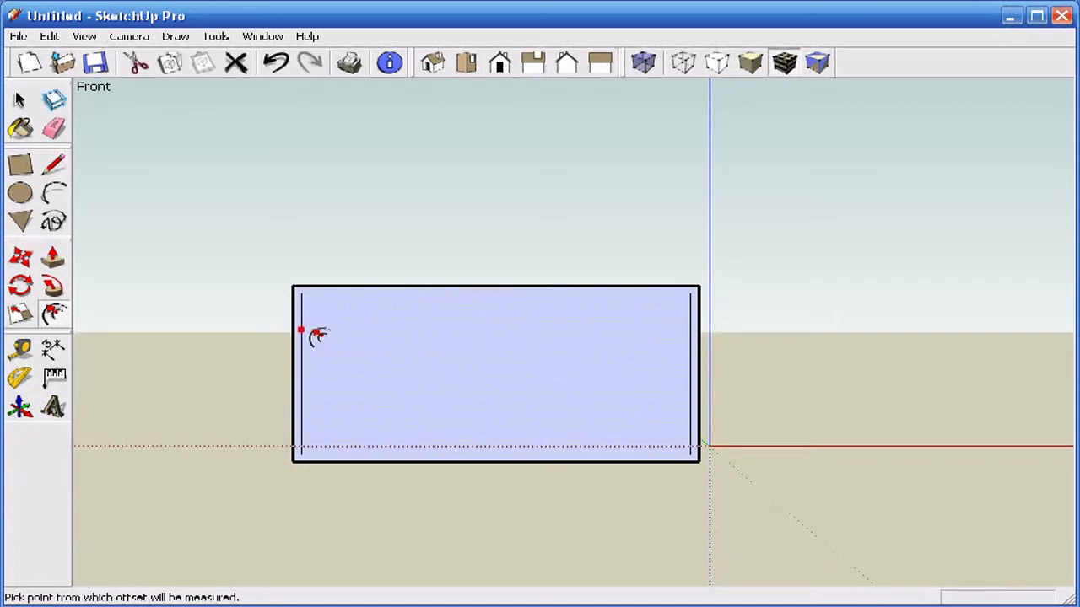
- Erase the face inside the inner rectangle to leave an open frame
right_click(402, 348)
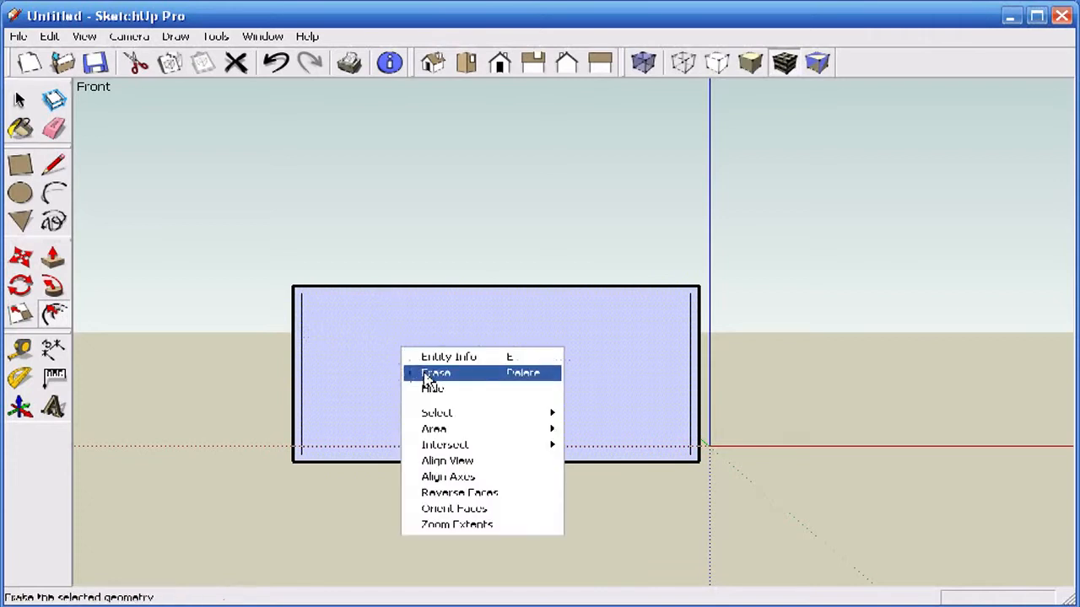
left_click(428, 373)
scroll(362, 368, "up", 3)
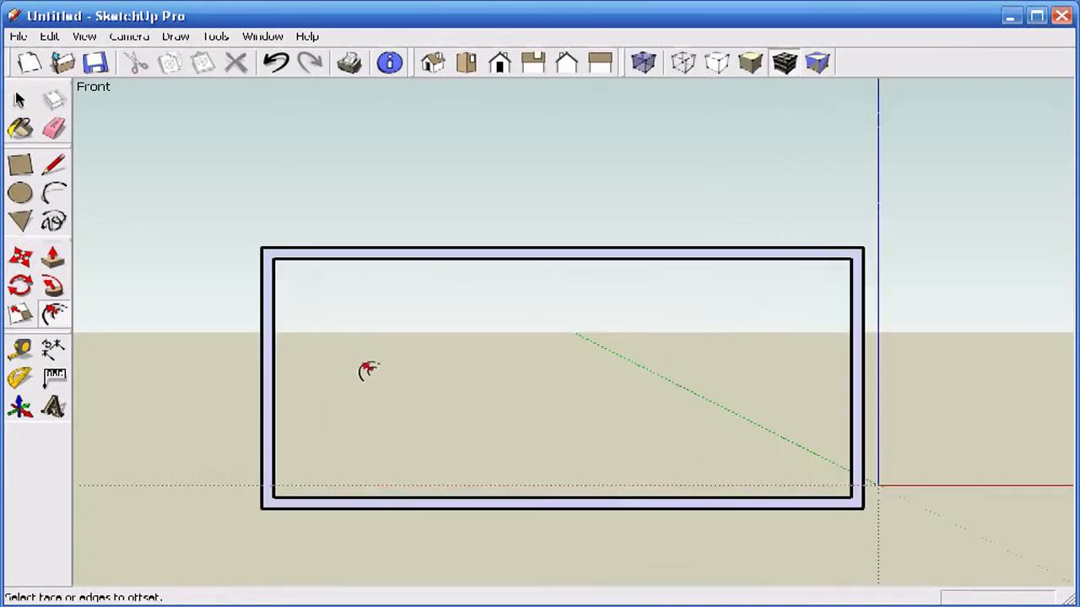
scroll(630, 369, "down", 2)
scroll(641, 369, "up", 2)
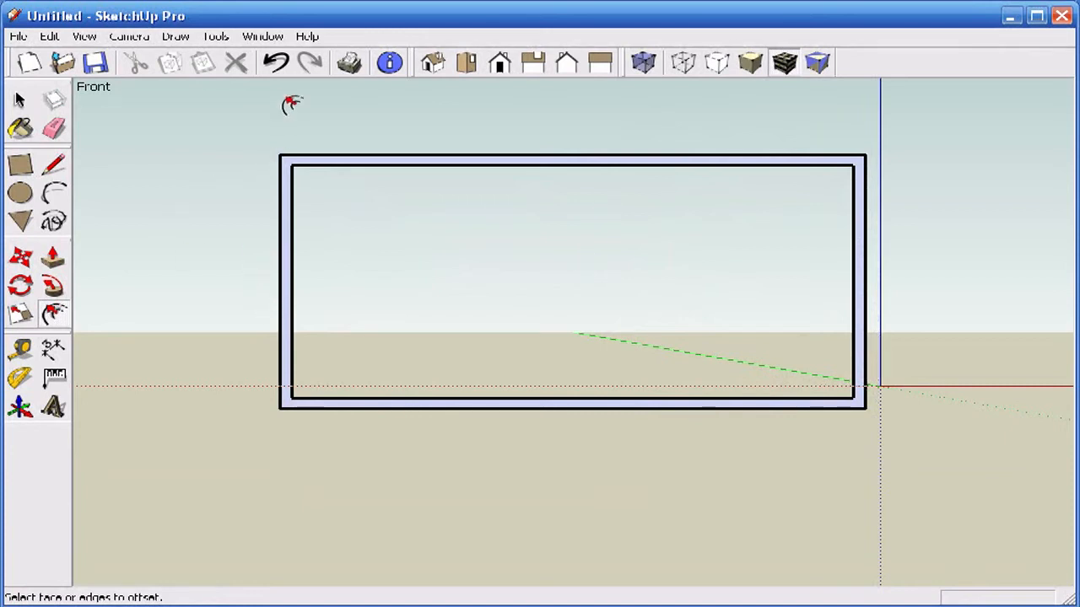
- Undo the erased inner face and the offset, going back to the plain rectangle
left_click(278, 64)
left_click(278, 64)
left_click(279, 64)
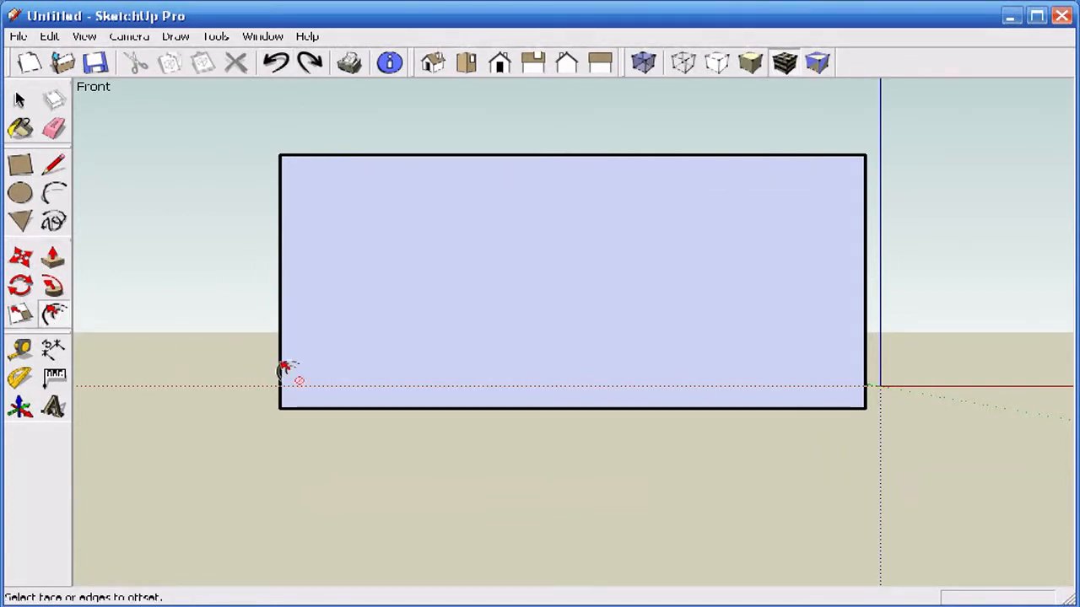
- Offset the rectangle's edges inward by about 3/4 inch to outline the case thickness
left_click(327, 330)
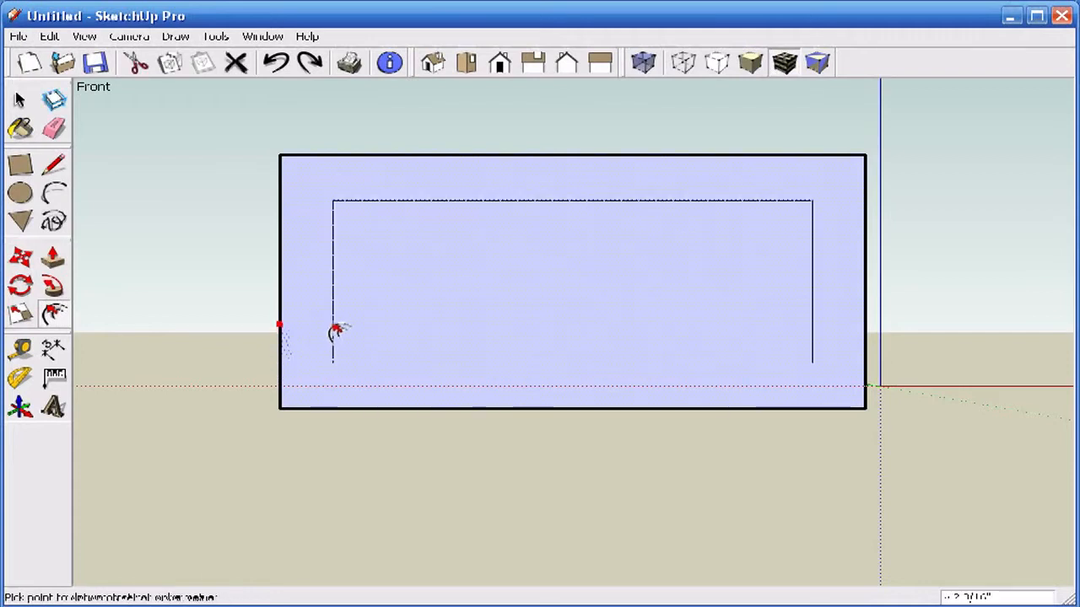
left_click(345, 329)
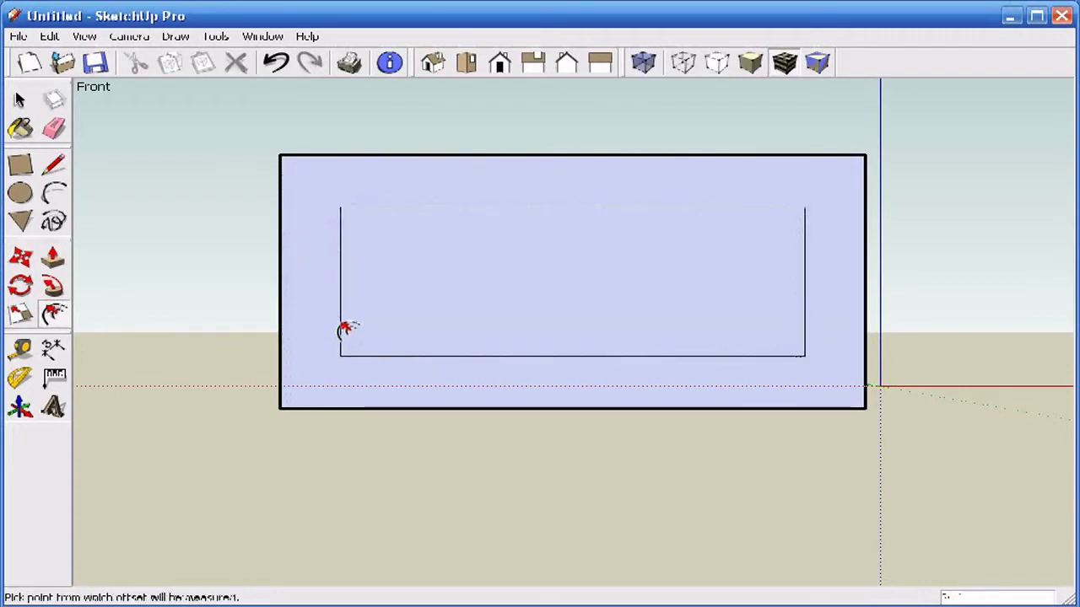
key("Return")
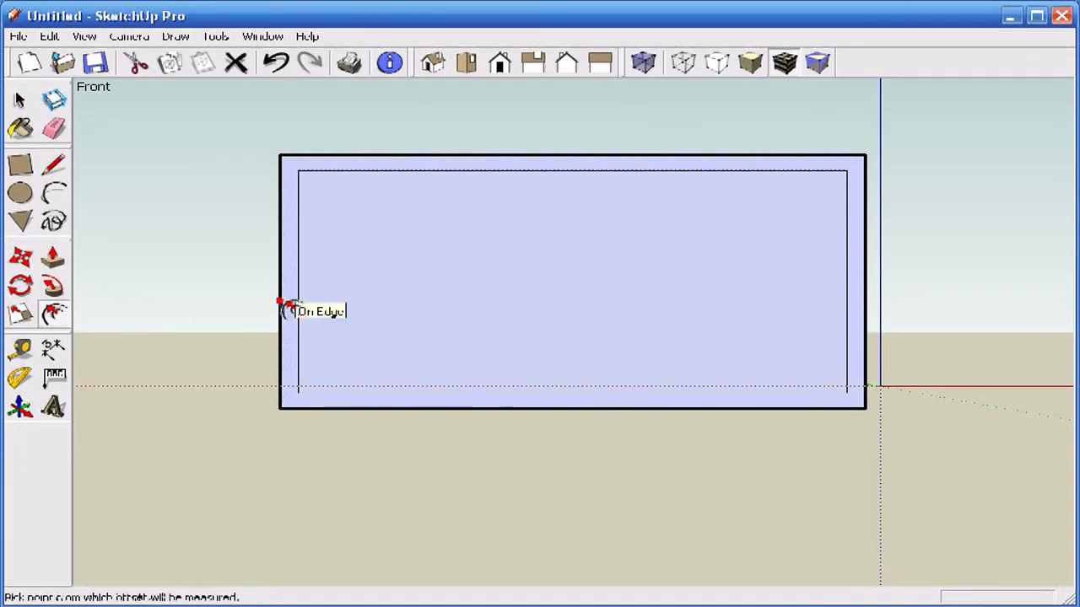
left_click(297, 293)
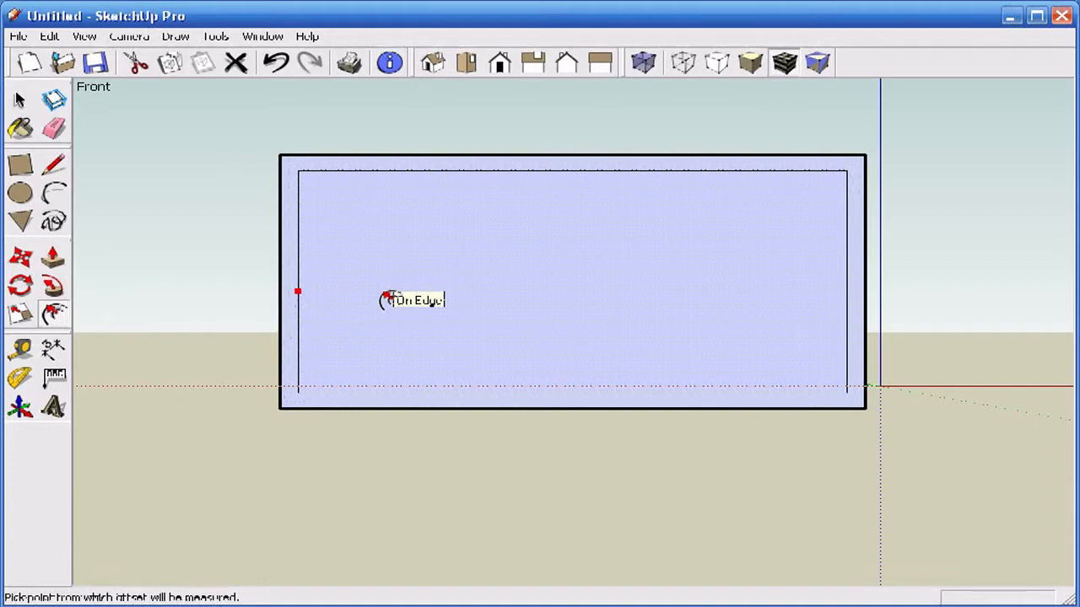
left_click(297, 293)
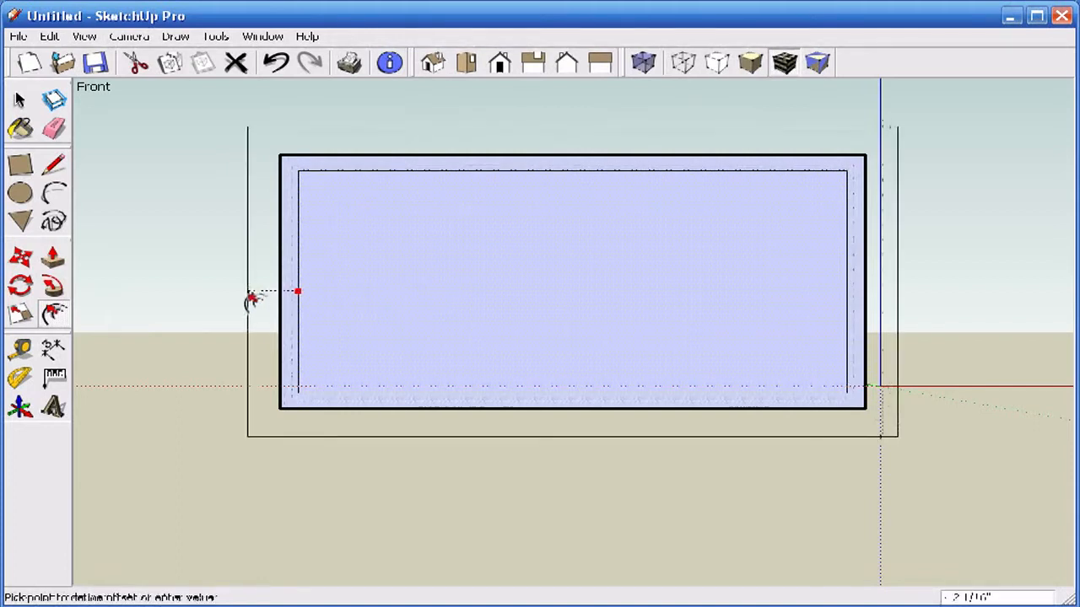
left_click(249, 299)
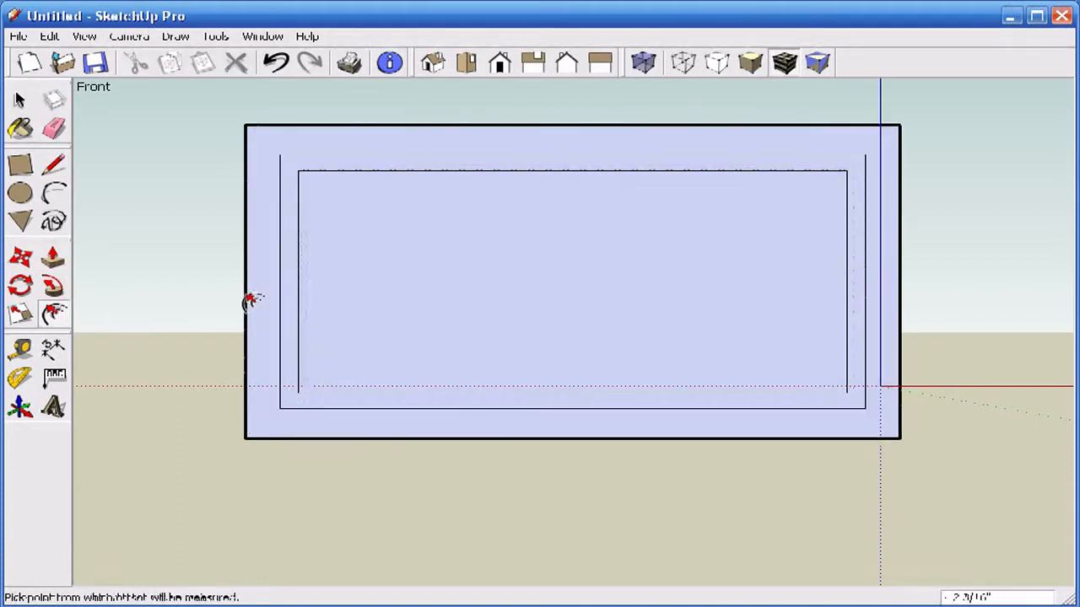
left_click(276, 63)
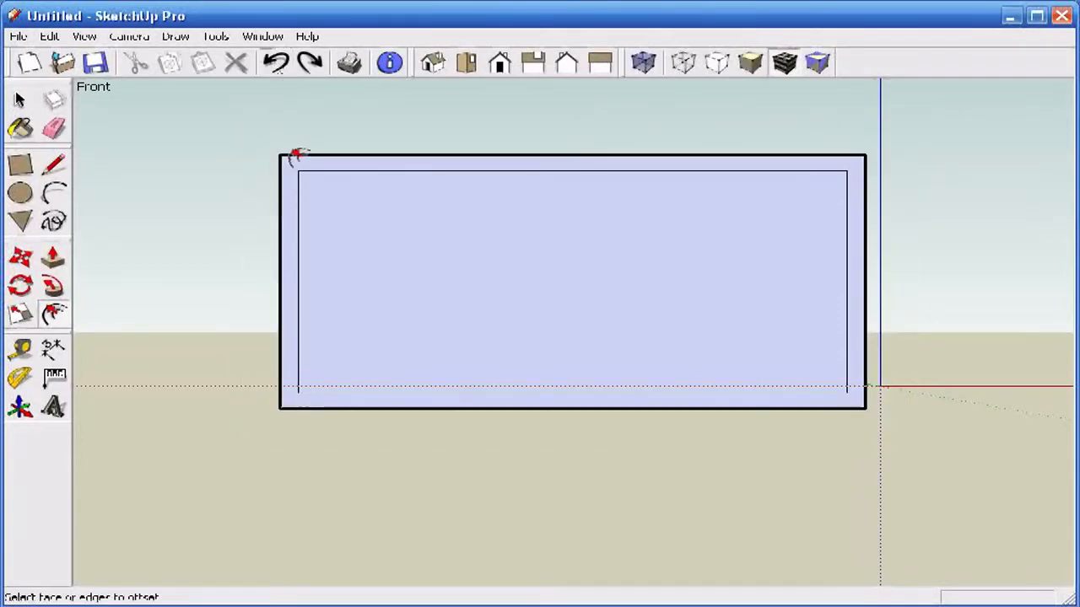
left_click(385, 171)
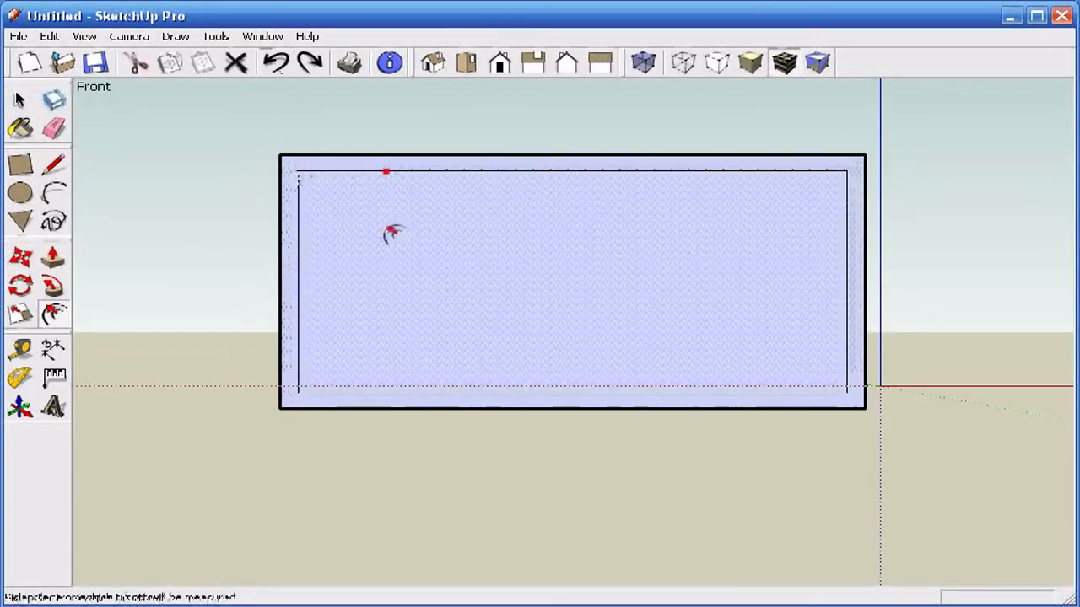
key("Escape")
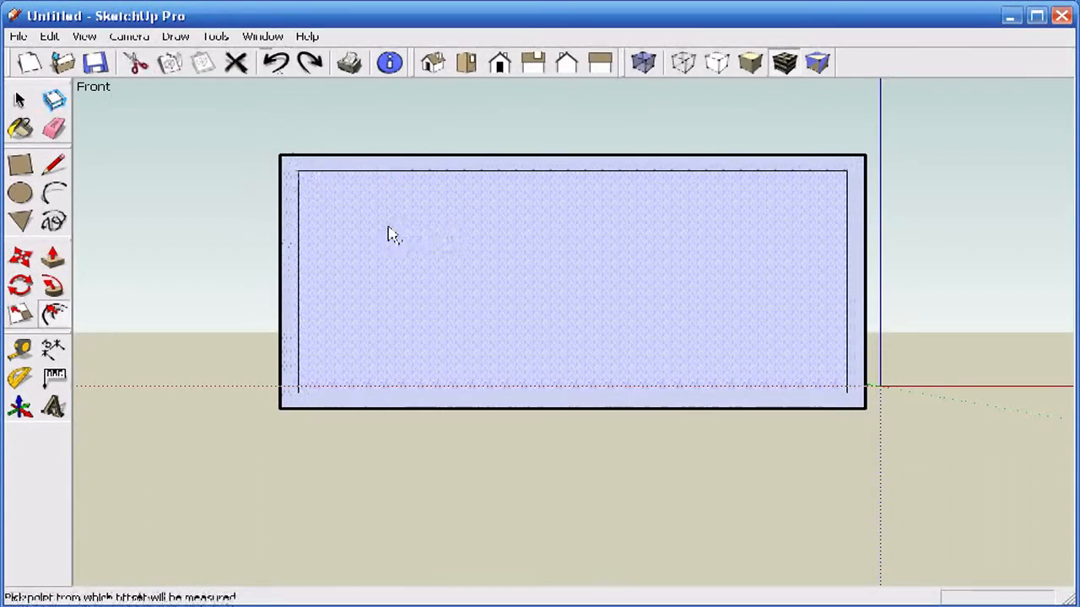
- Erase the face enclosed by the inner offset rectangle, leaving only the surrounding frame
right_click(388, 232)
left_click(413, 250)
middle_click_drag(603, 234, 400, 340)
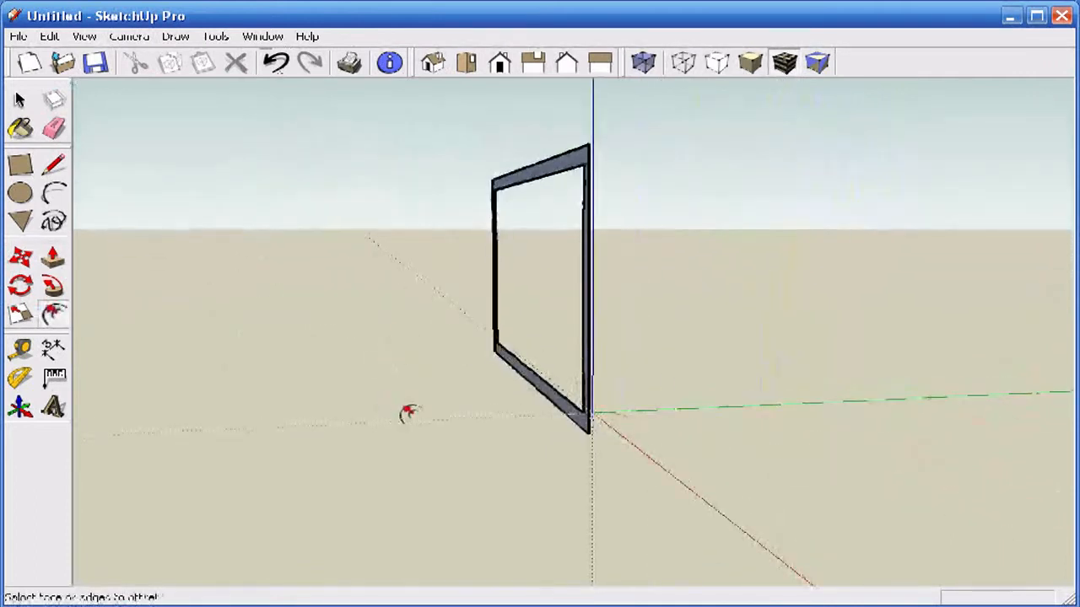
- Hide the drawing axes and switch to the standard front view
left_click(84, 37)
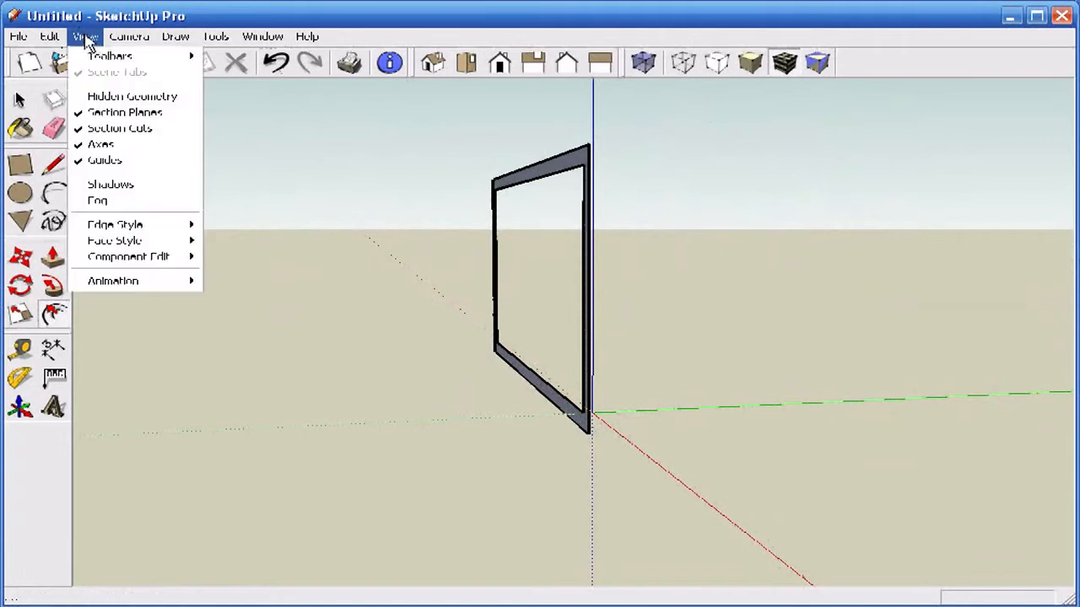
left_click(99, 145)
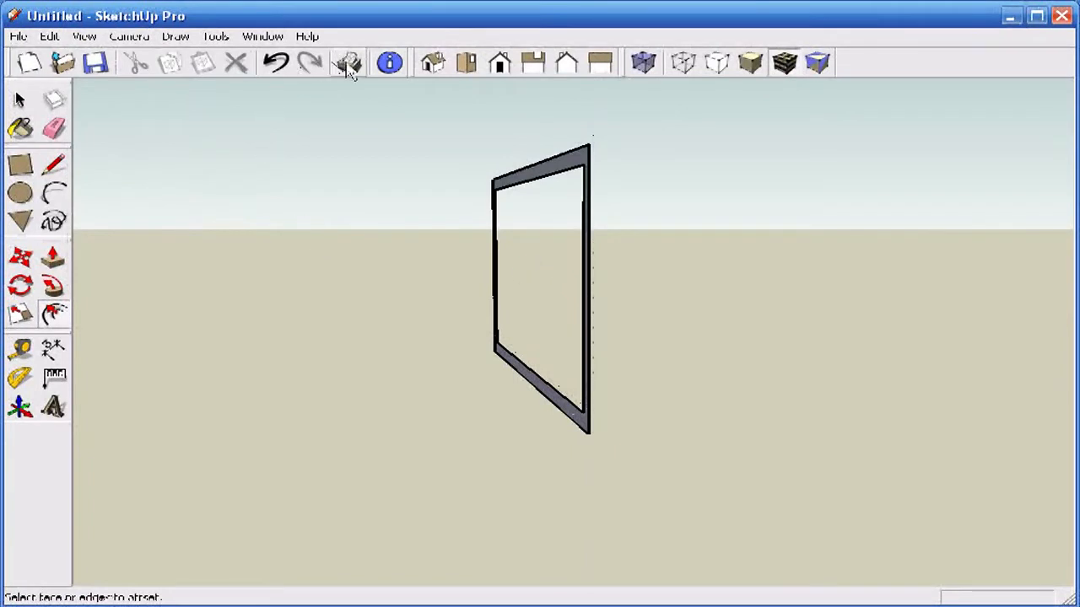
left_click(500, 63)
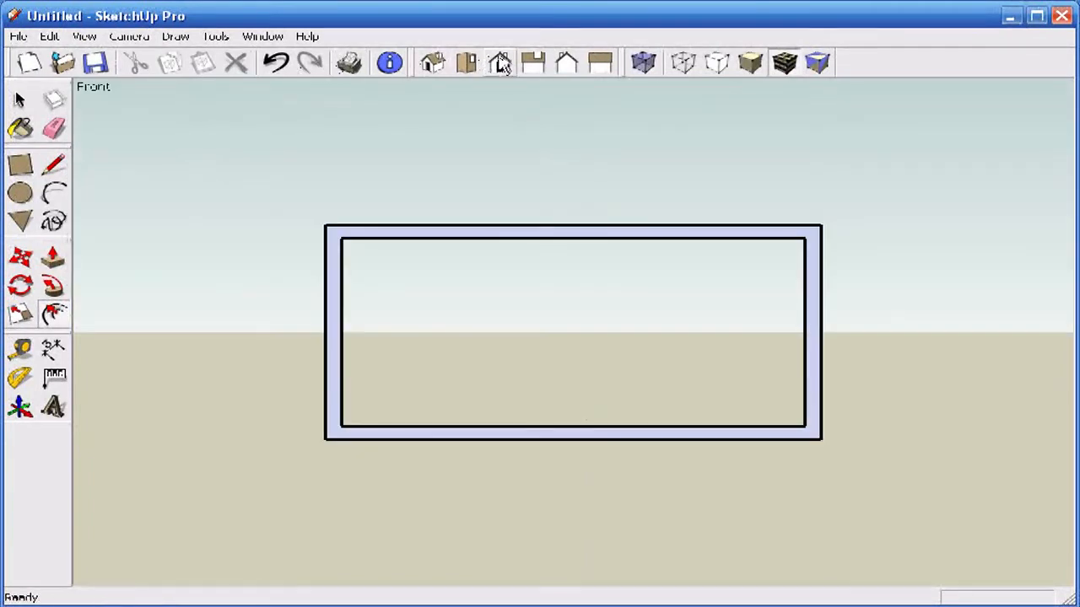
- Push/pull the open frame face to a depth of 12 inches to form the case
left_click_drag(782, 331, 112, 351)
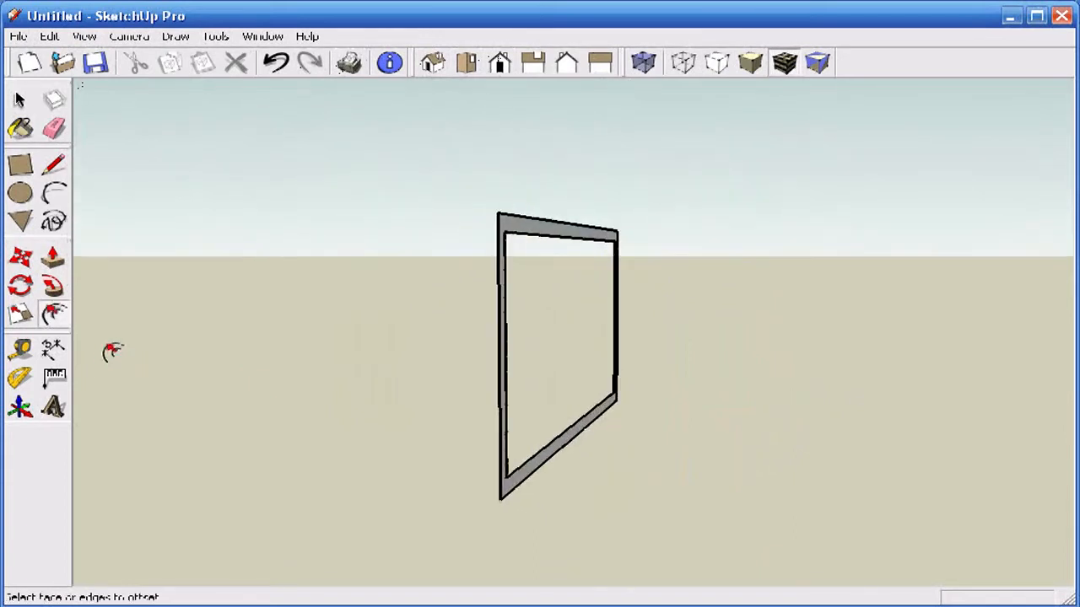
left_click(52, 261)
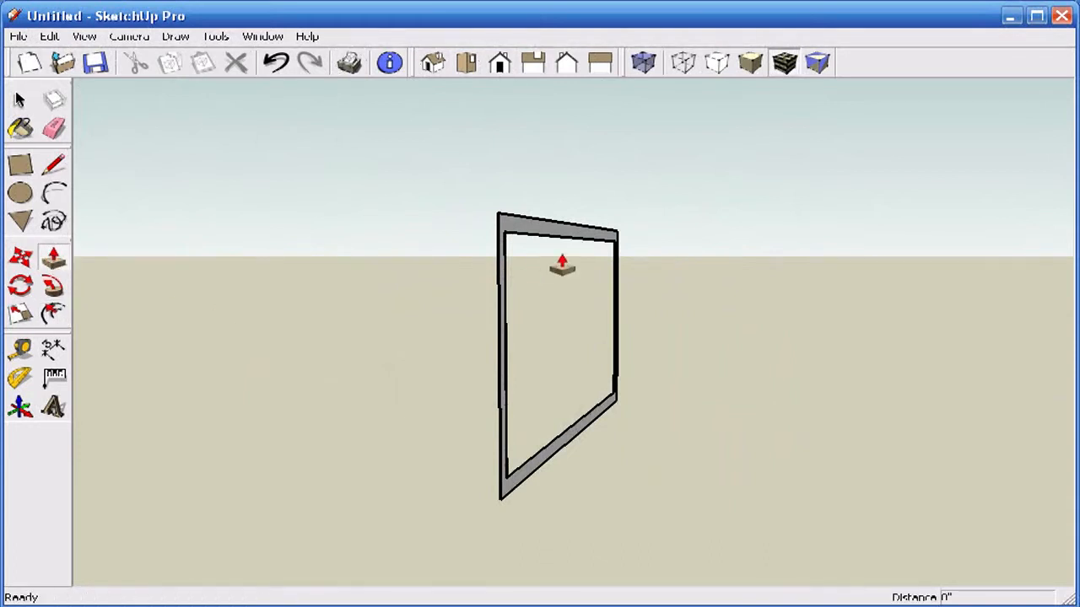
left_click(543, 234)
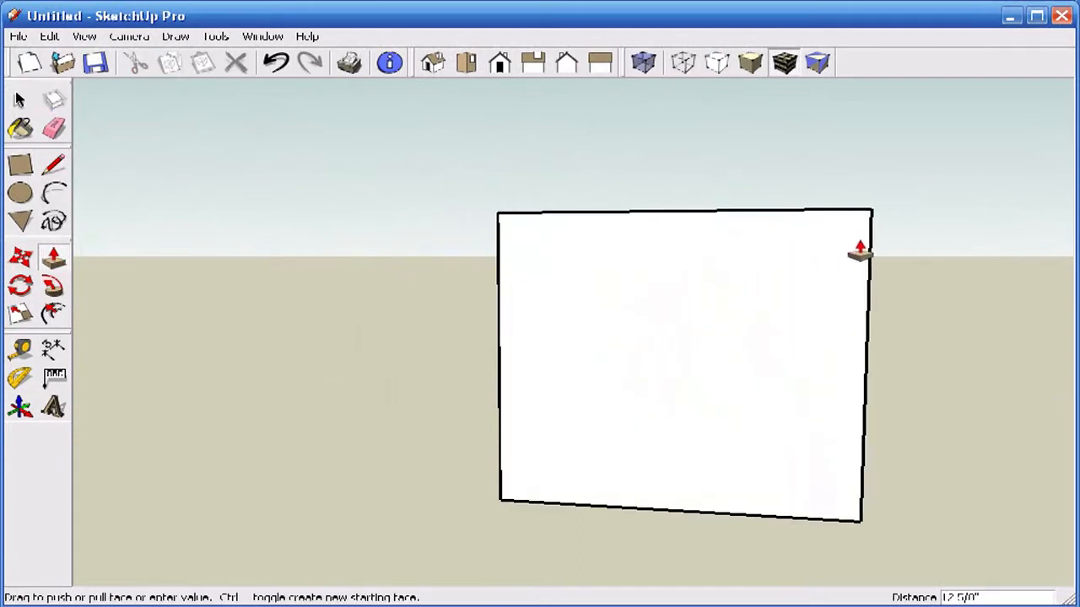
left_click(863, 251)
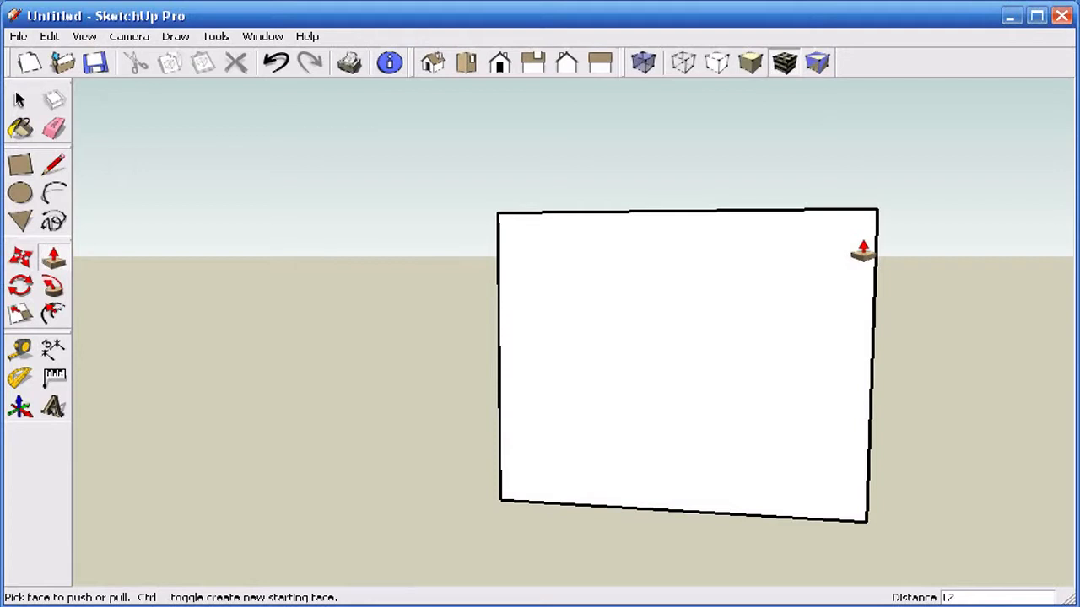
key("Return")
- Offset the outer edges of the case's back rim inward by about 3/8 inch
middle_click_drag(803, 251, 474, 346)
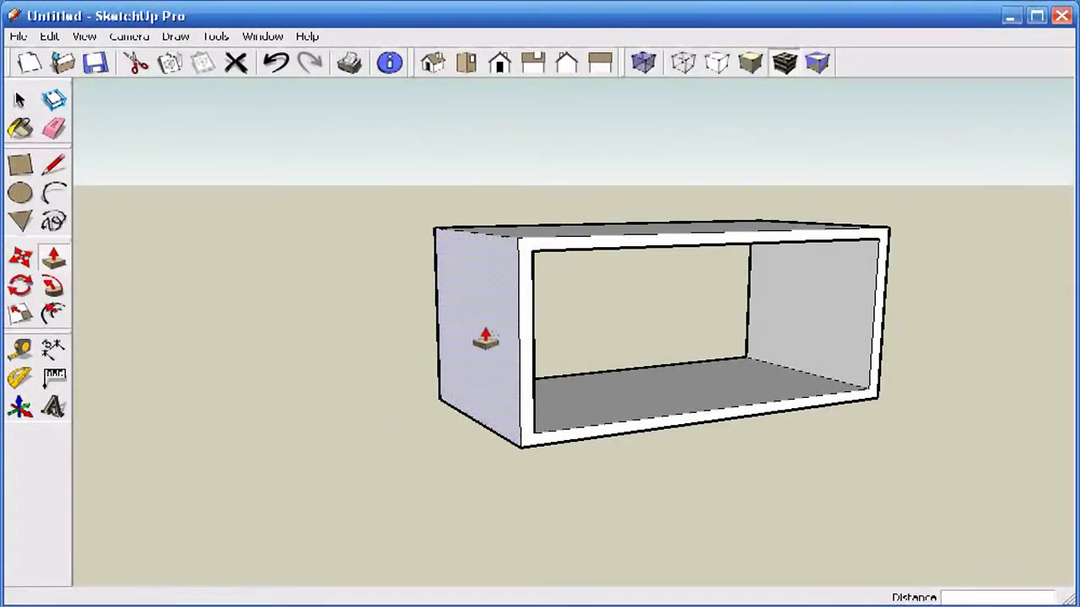
middle_click_drag(588, 380, 406, 354)
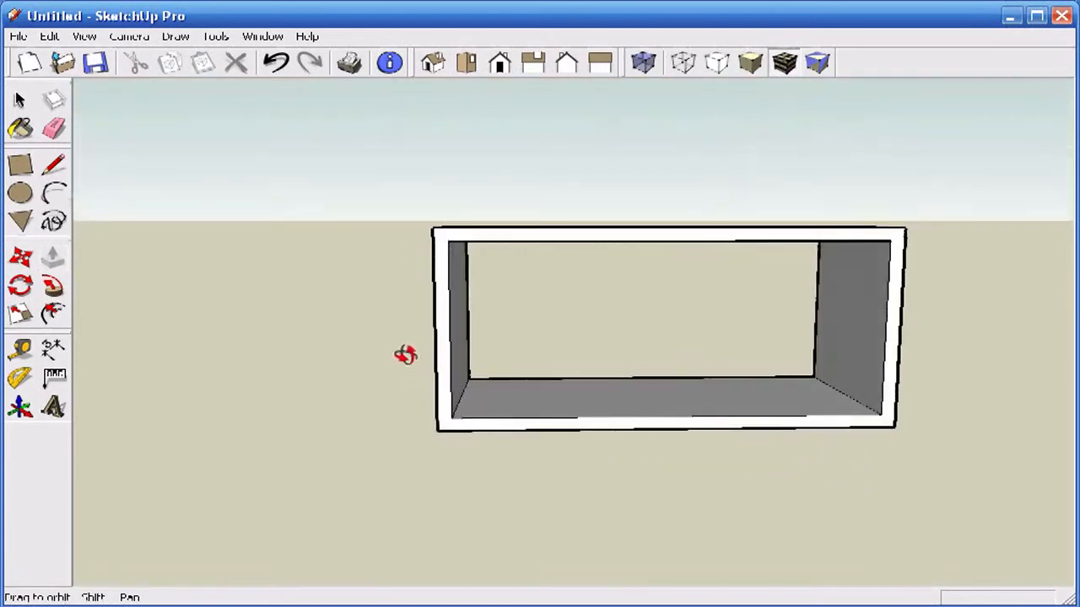
left_click(53, 315)
scroll(618, 325, "up", 4)
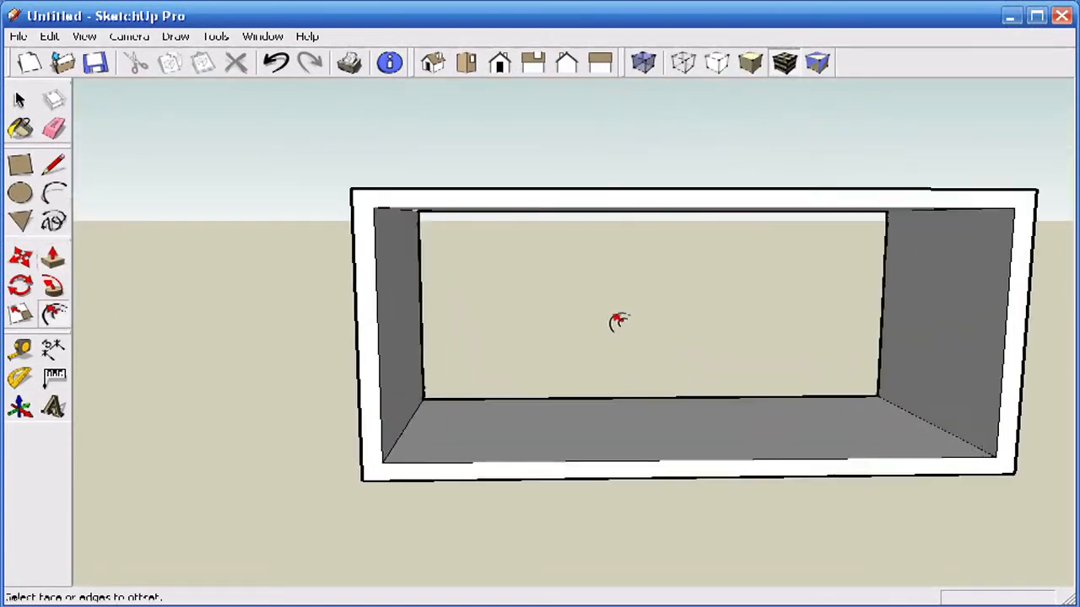
scroll(564, 325, "down", 3)
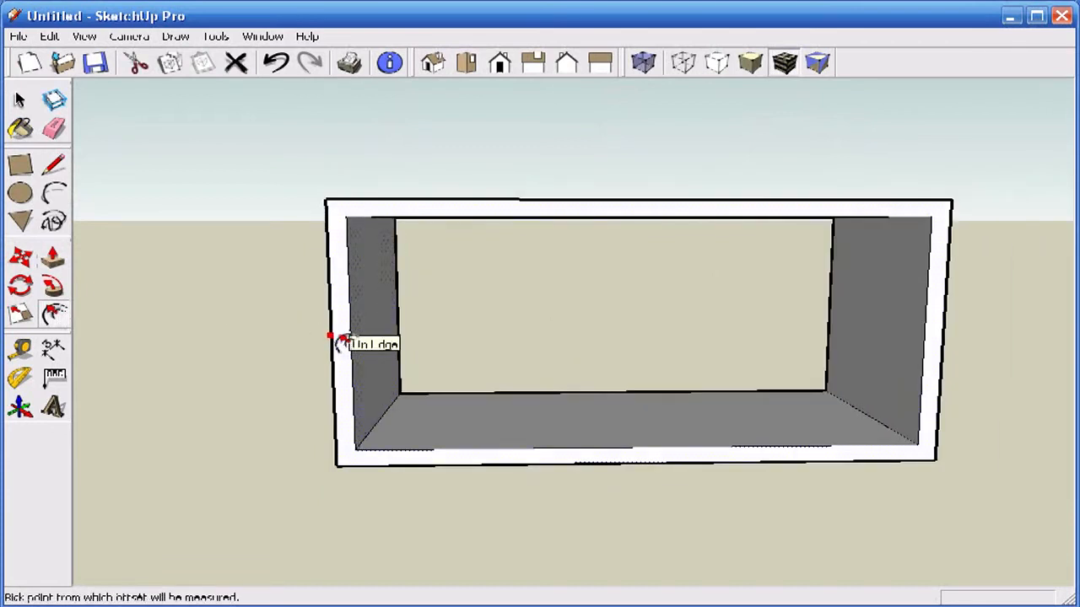
scroll(338, 341, "up", 2)
scroll(172, 348, "down", 3)
scroll(290, 335, "up", 2)
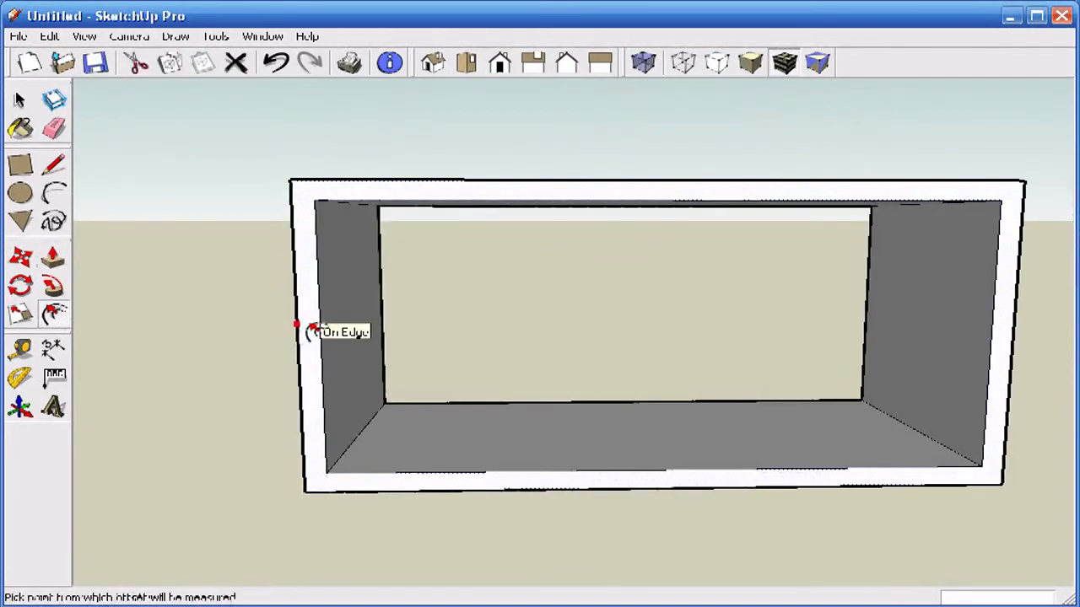
left_click(312, 329)
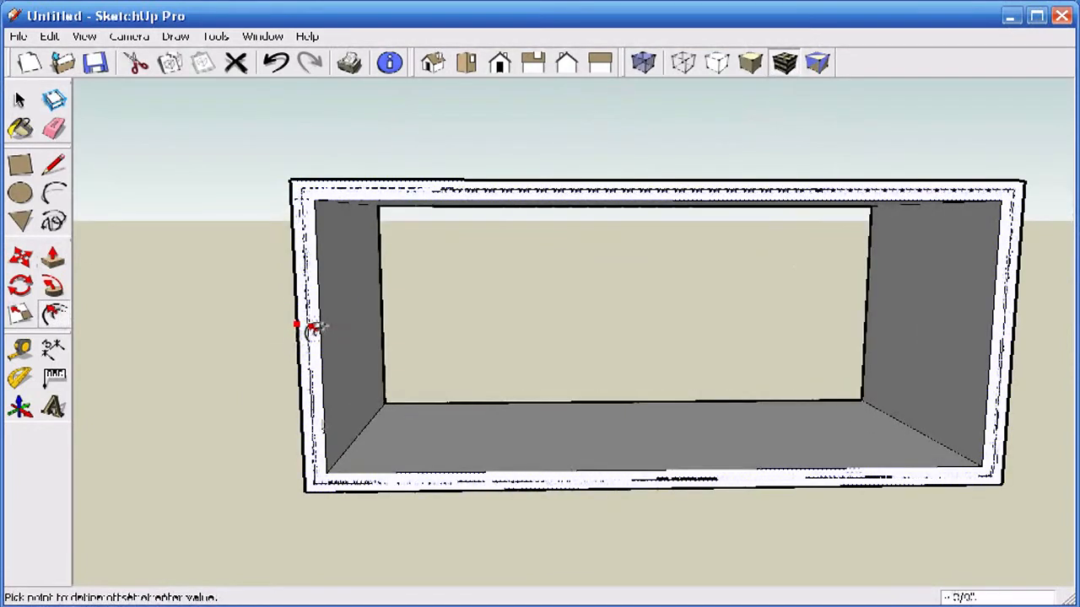
left_click(314, 329)
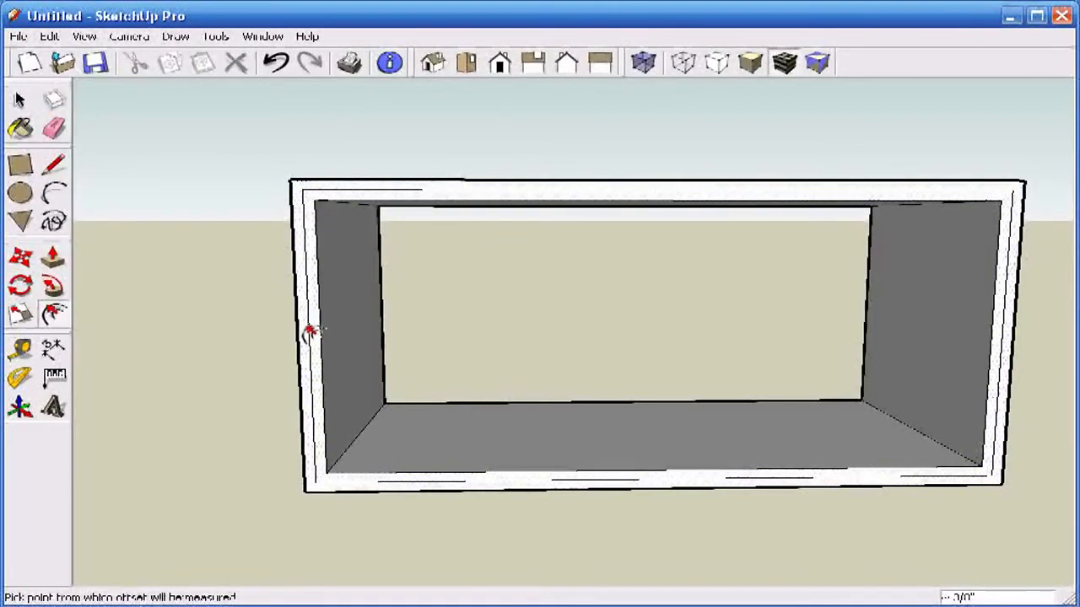
- Push/pull the outer strip of the back rim outward by 1/2 inch to form a rabbet
key("p")
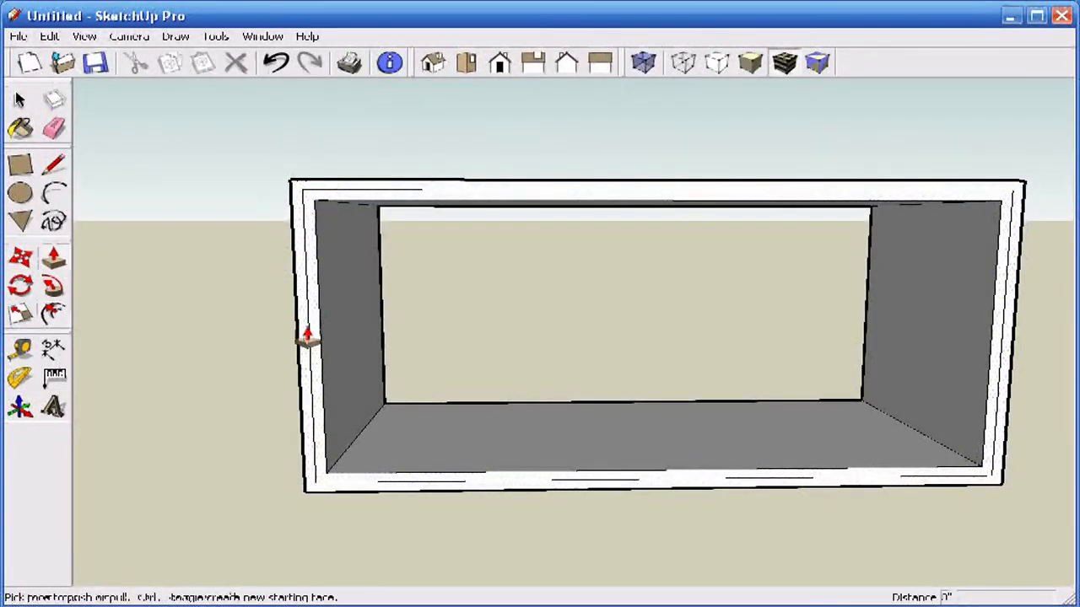
left_click(302, 338)
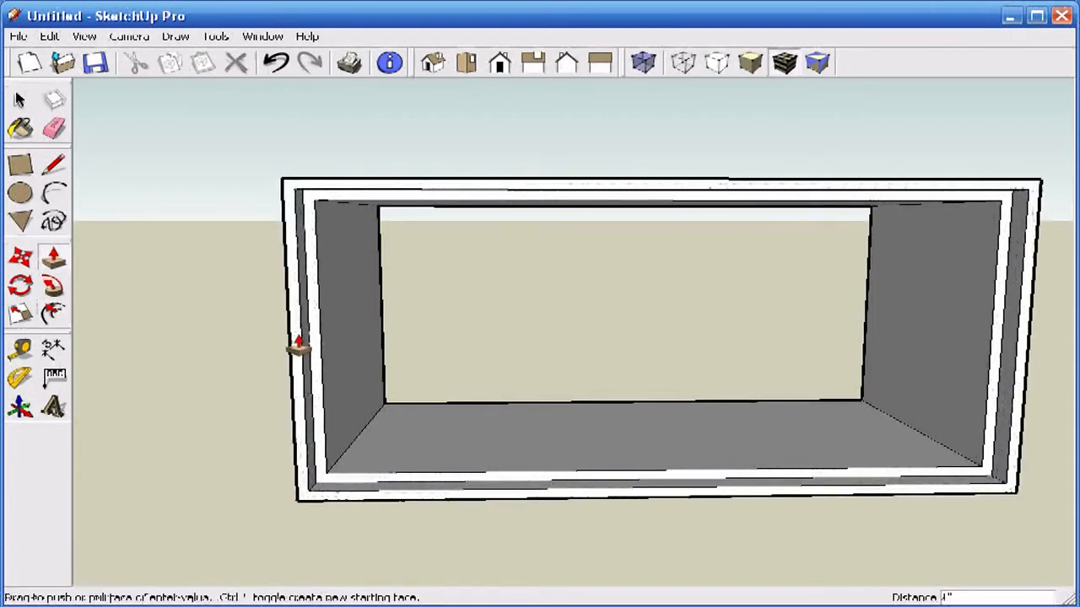
left_click(299, 345)
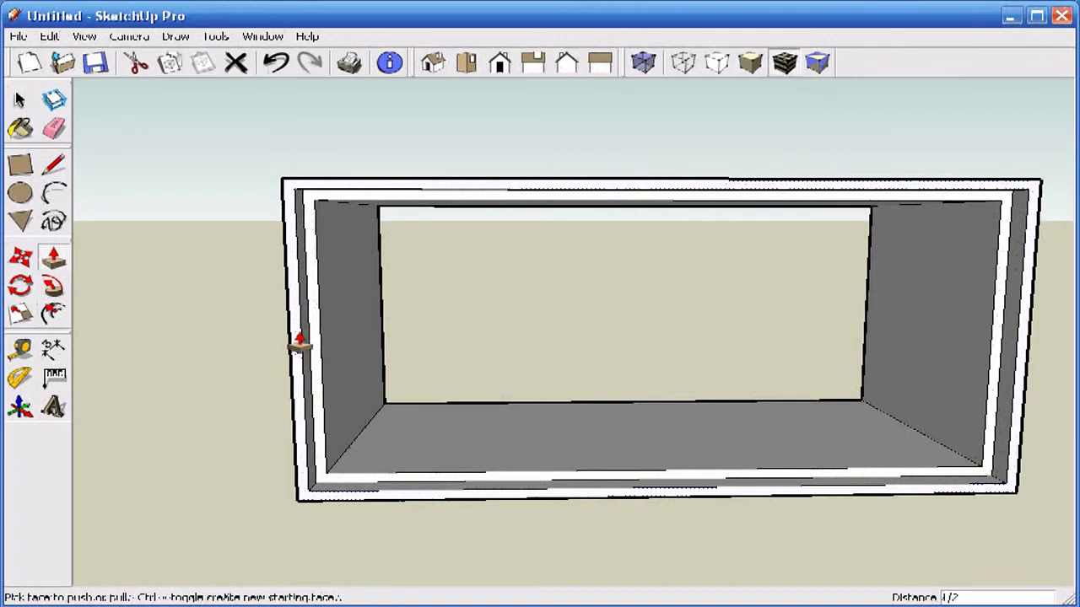
key("Return")
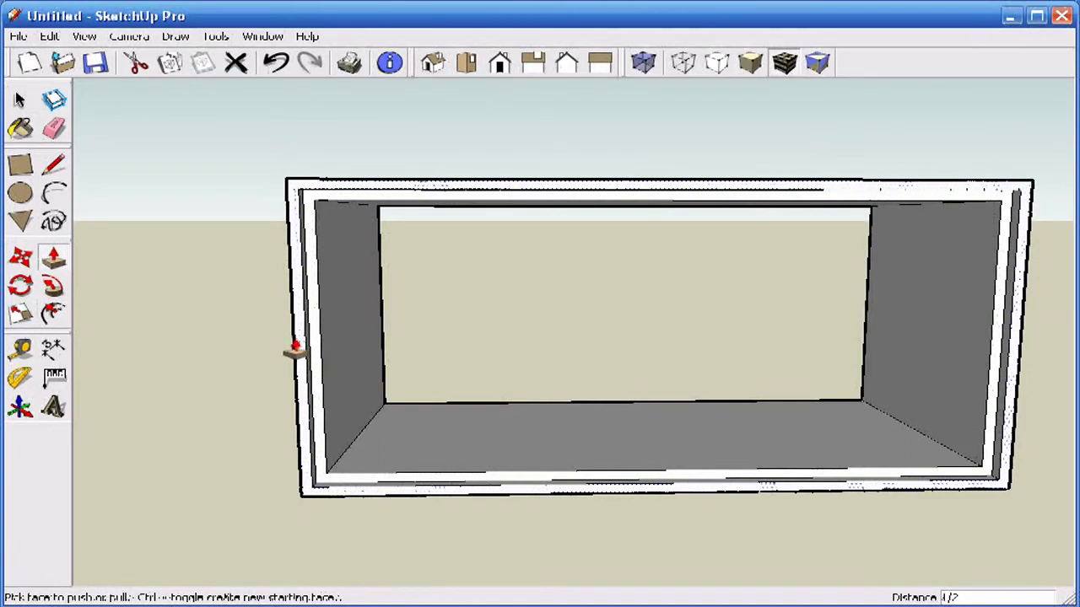
- Select all connected geometry of the case and make it a group
middle_click_drag(277, 338, 121, 333)
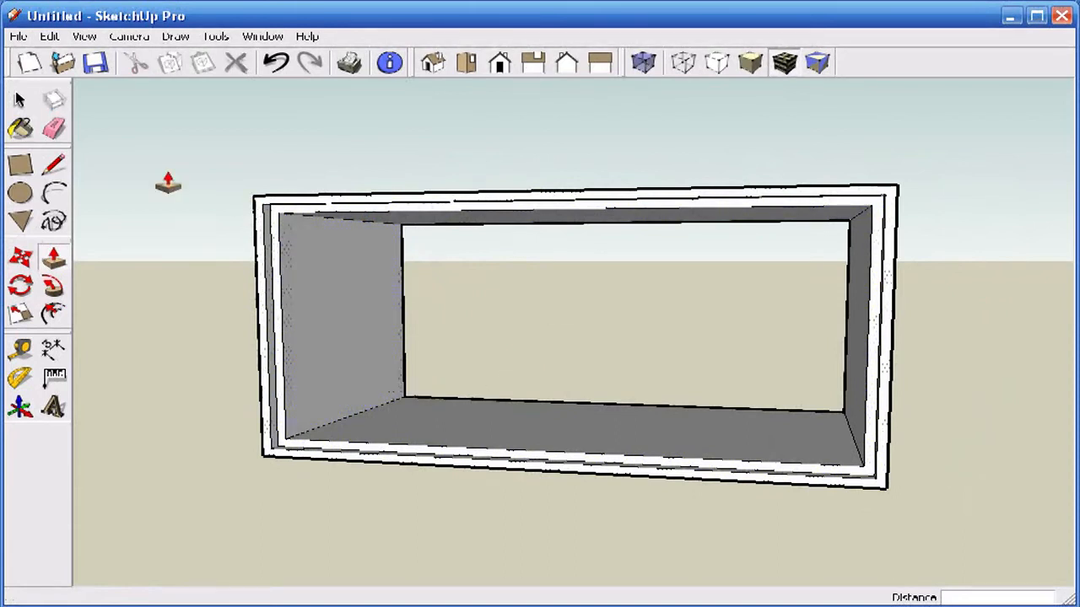
left_click(23, 101)
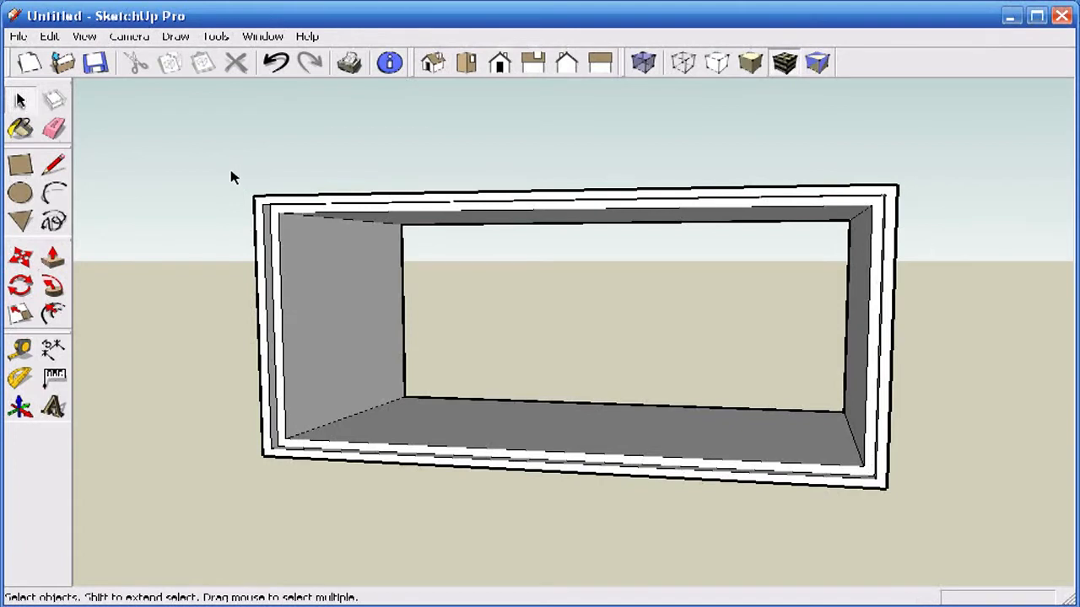
triple_click(313, 215)
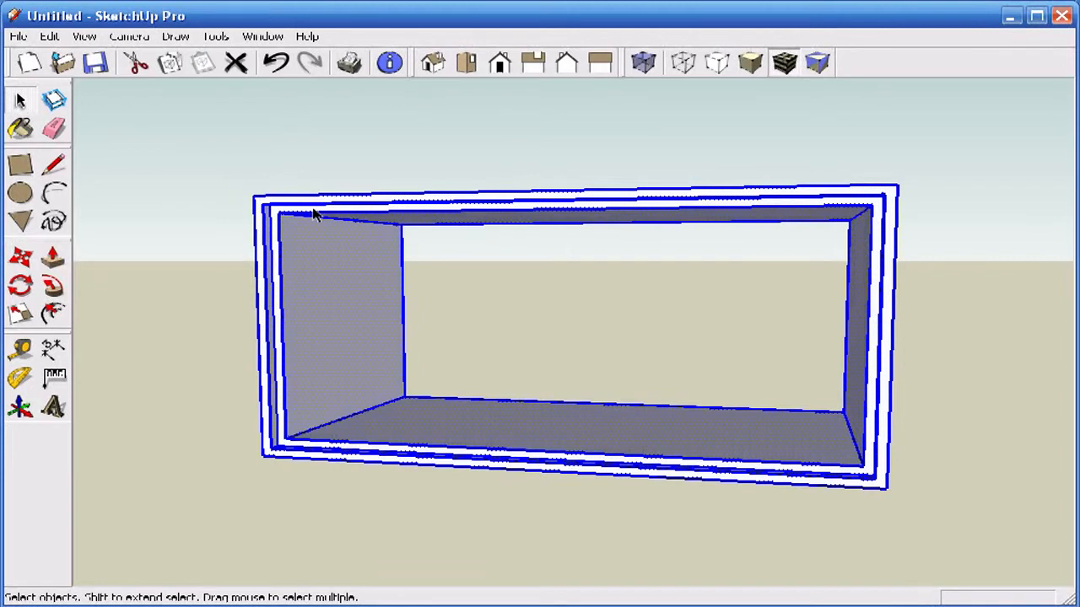
right_click(313, 213)
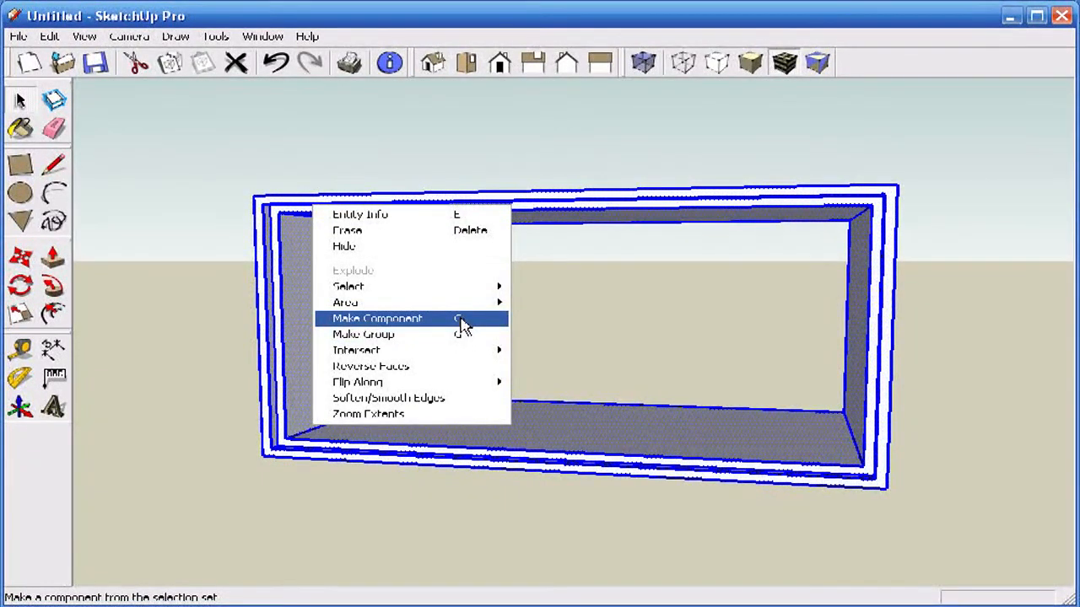
right_click(272, 229)
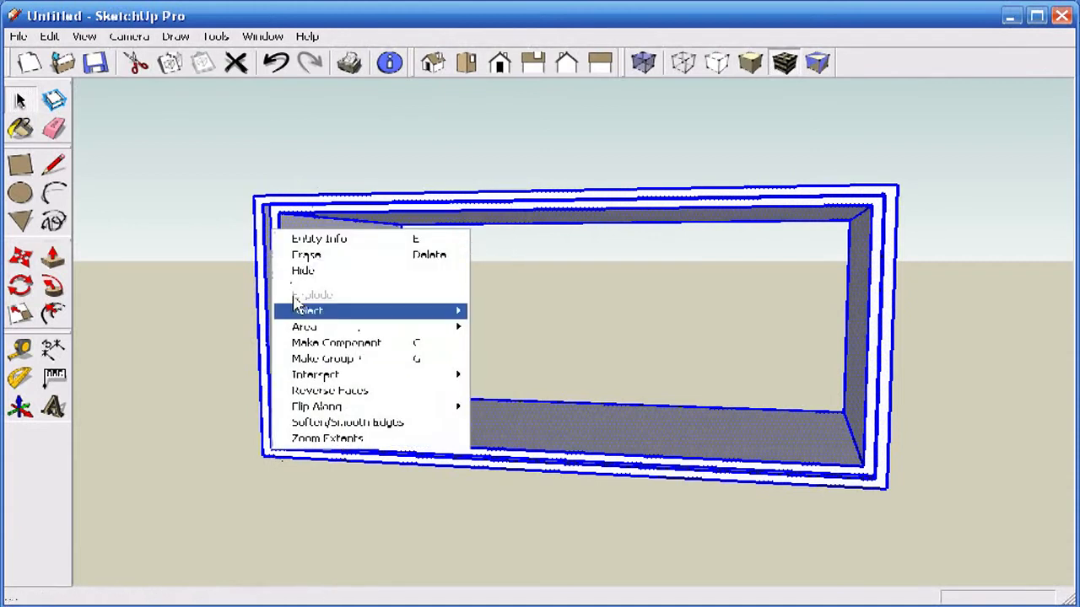
left_click(314, 360)
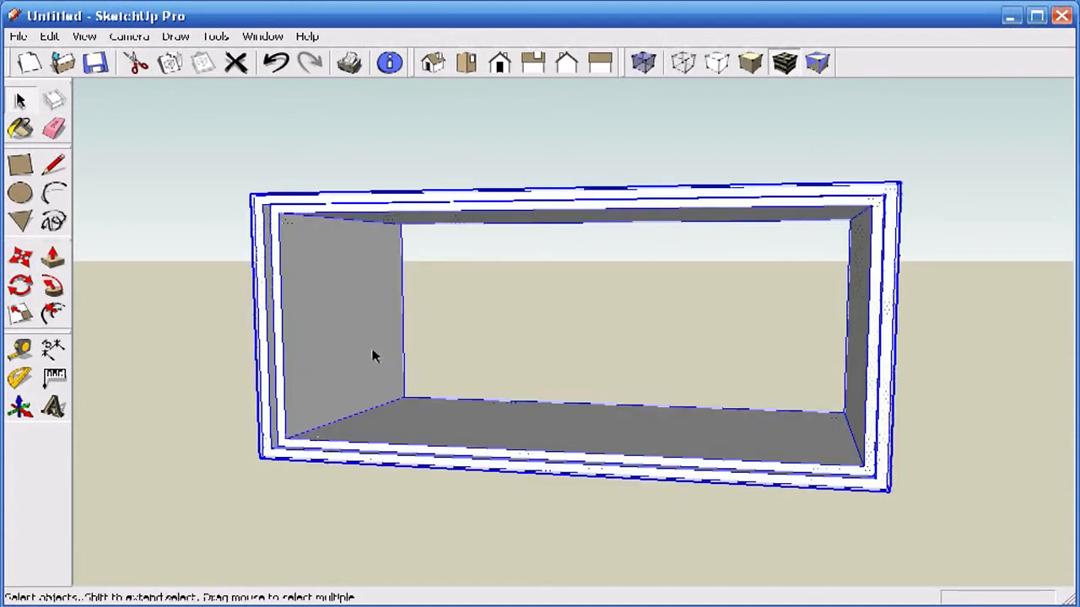
- Draw a rectangle of about 23 1/4 by 11 1/4 inches across the back rabbet opening, corner to corner
left_click(20, 165)
left_click(263, 205)
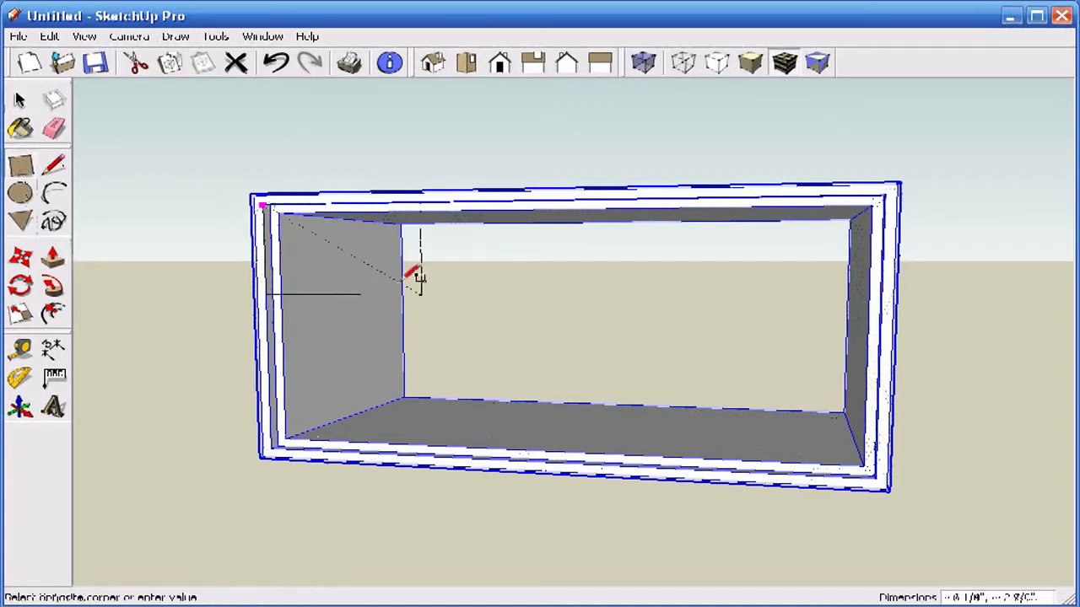
left_click(882, 474)
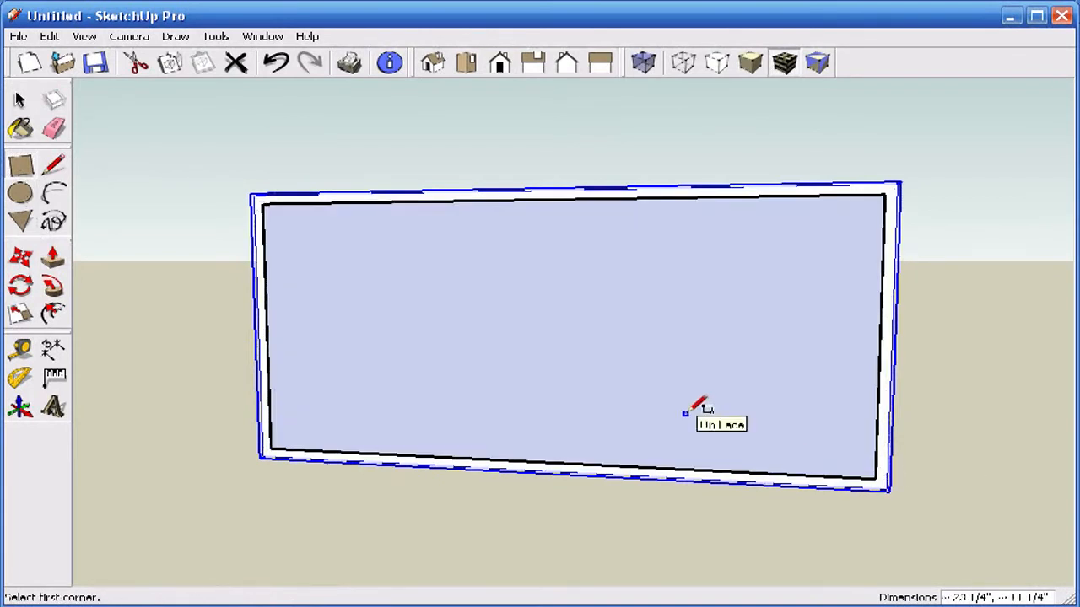
- Push/pull the back panel rectangle to a thickness of 1/2 inch
key("p")
middle_click_drag(680, 417, 367, 413)
left_click(540, 380)
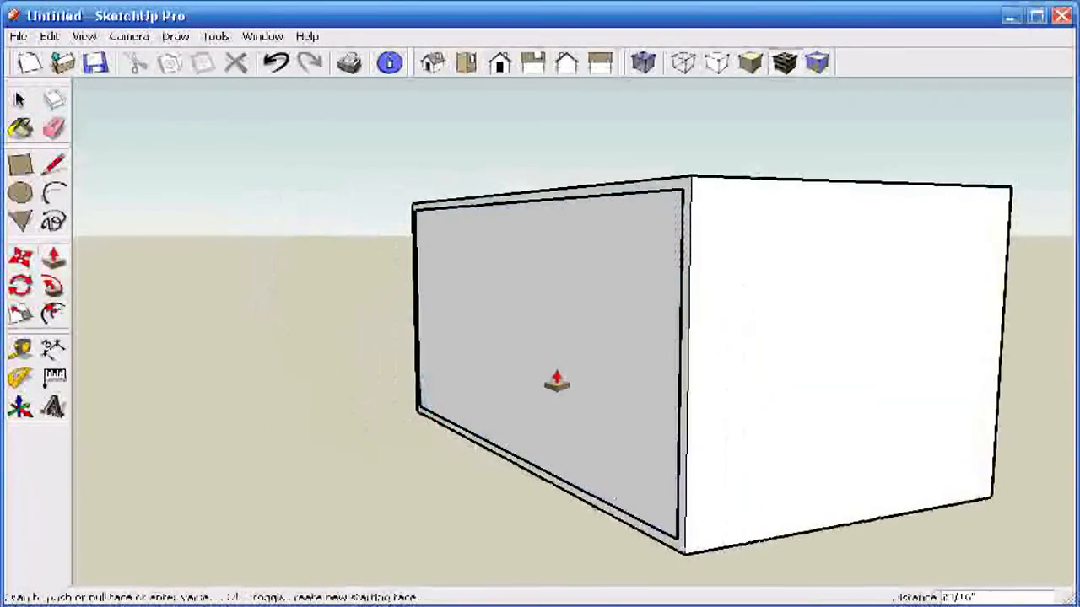
left_click(562, 381)
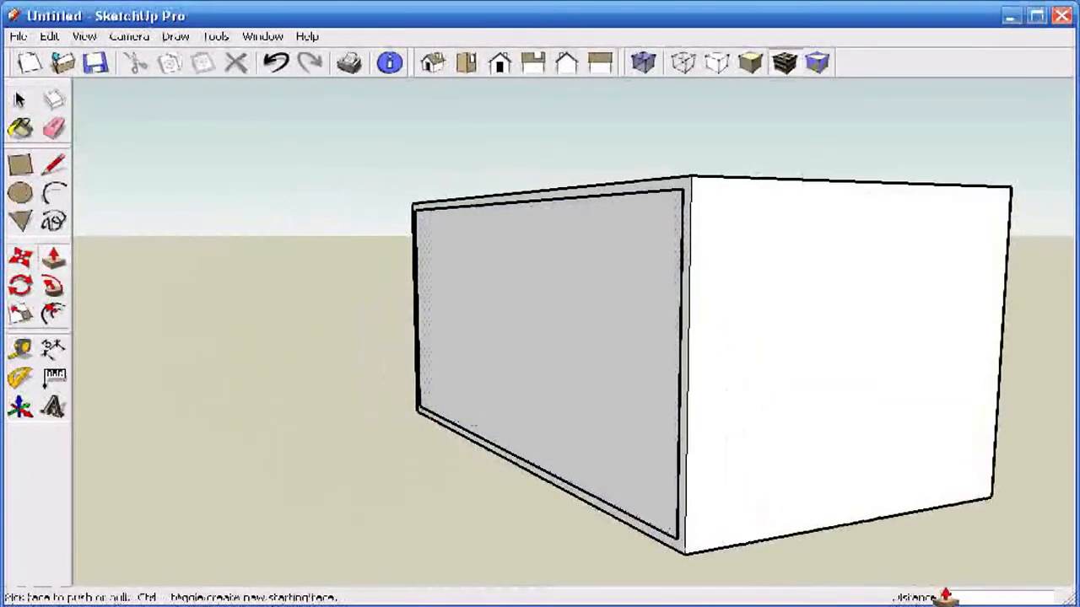
left_click(276, 62)
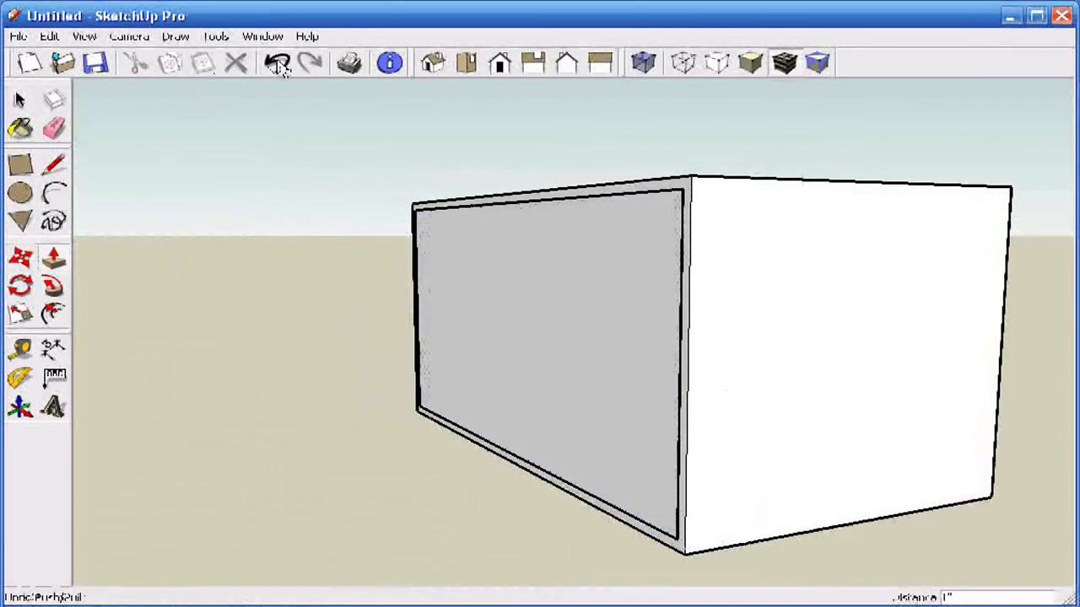
left_click(513, 310)
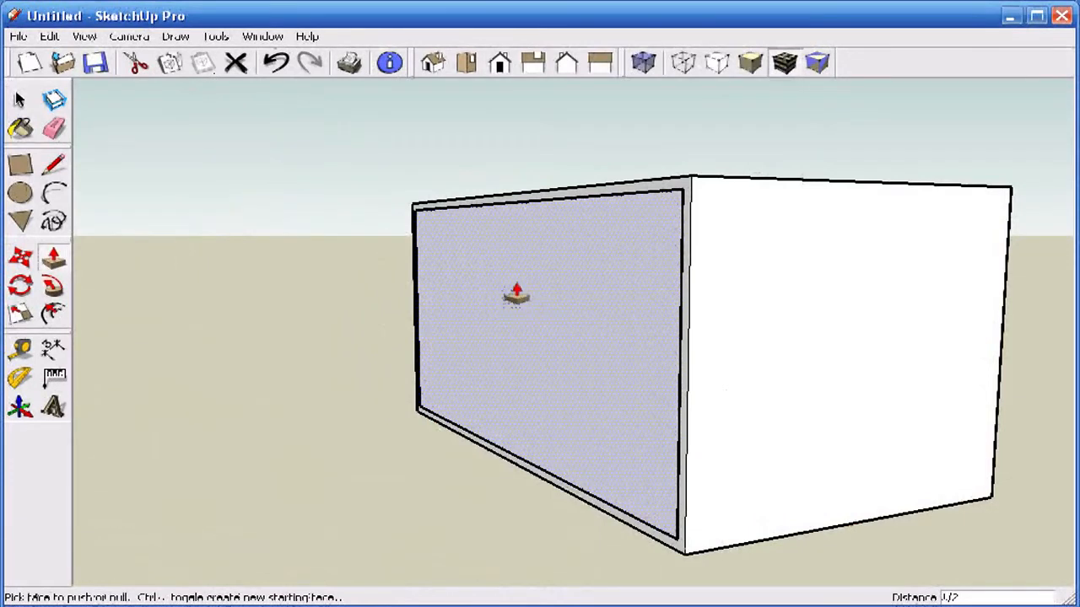
- Select the whole back panel and make it a separate group
middle_click_drag(518, 273, 612, 248)
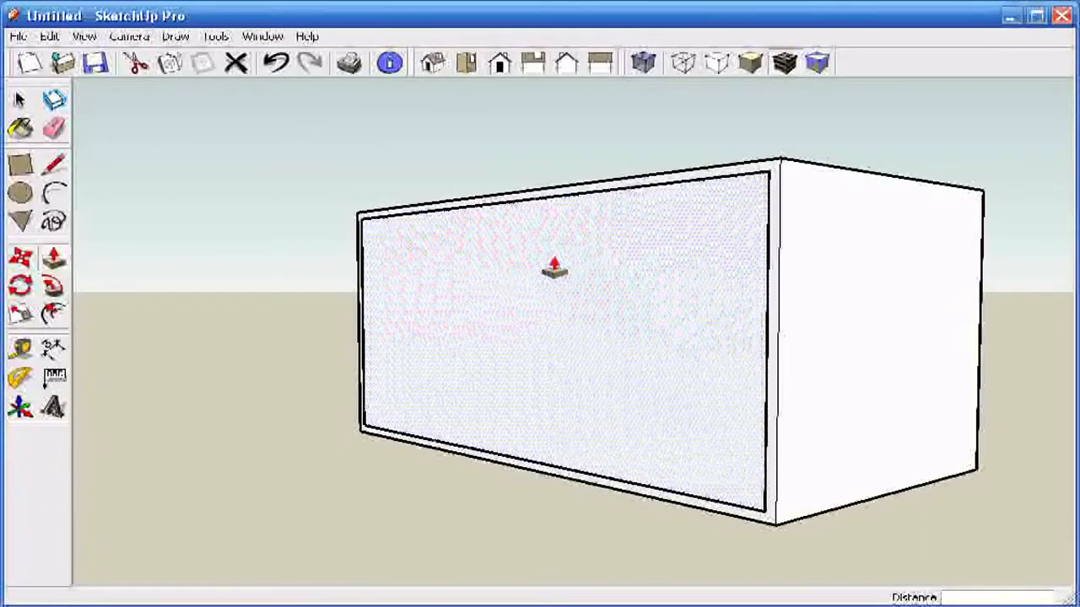
key("space")
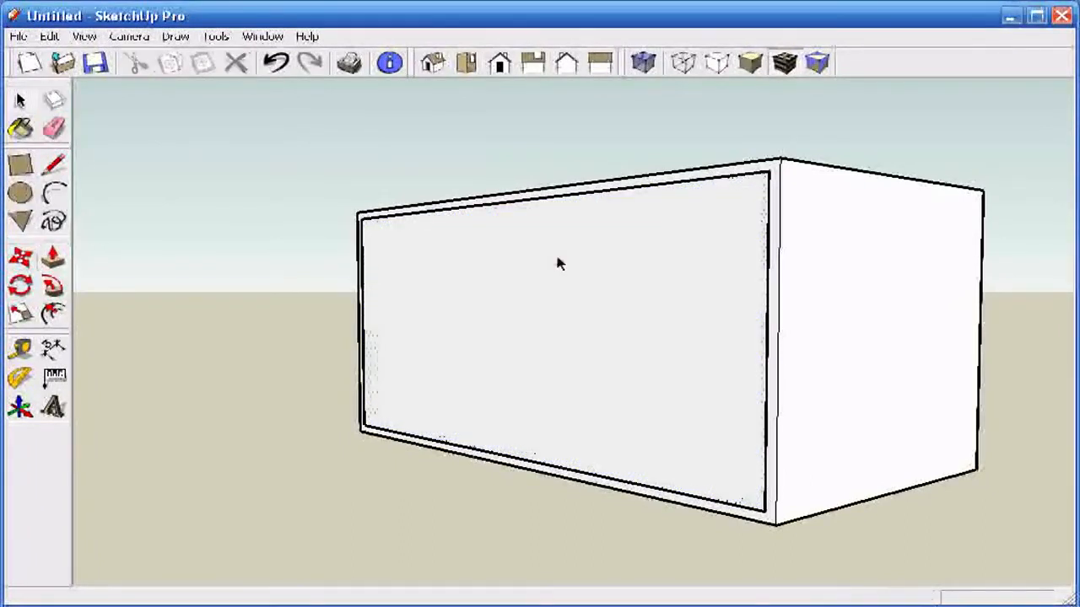
left_click(559, 260)
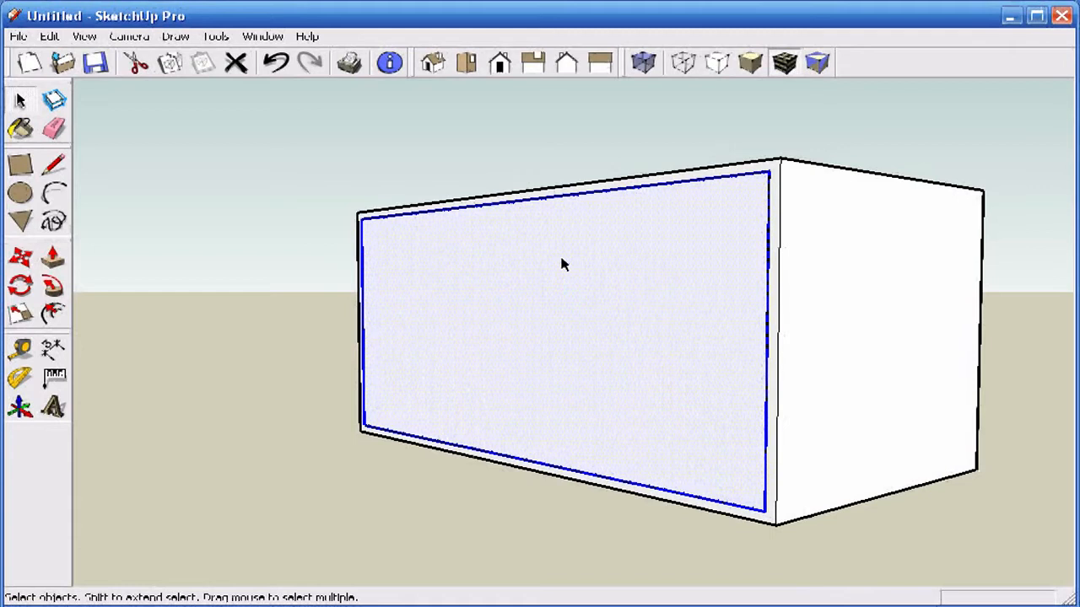
key("g")
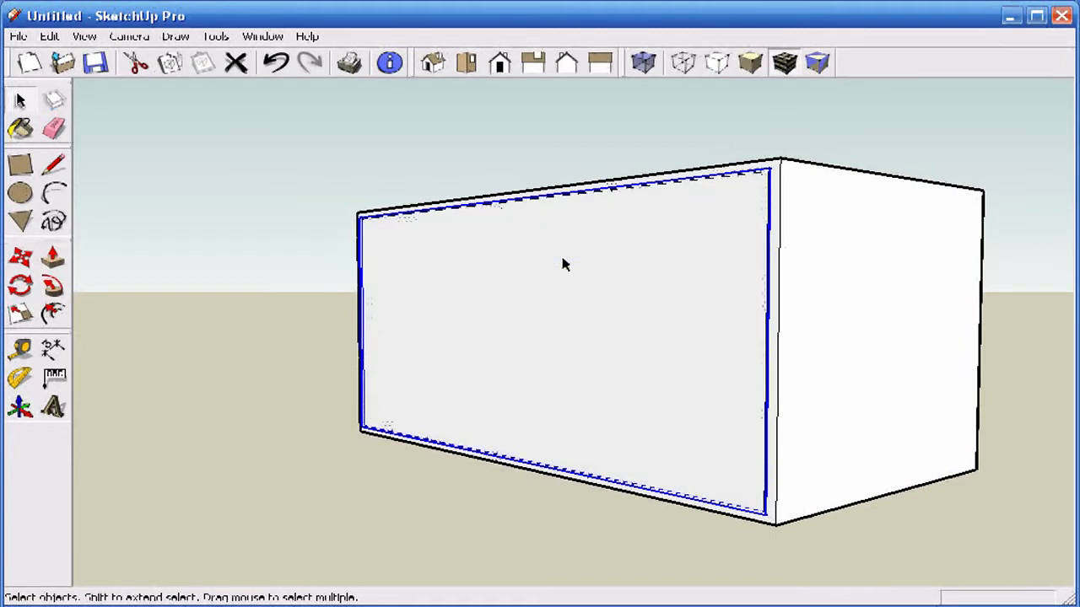
- Inspect the case interior and its fitted back panel from the open front
middle_click_drag(577, 265, 236, 348)
scroll(235, 342, "down", 2)
middle_click_drag(601, 431, 510, 435)
scroll(883, 399, "down", 1)
middle_click_drag(916, 466, 802, 533)
scroll(802, 533, "up", 3)
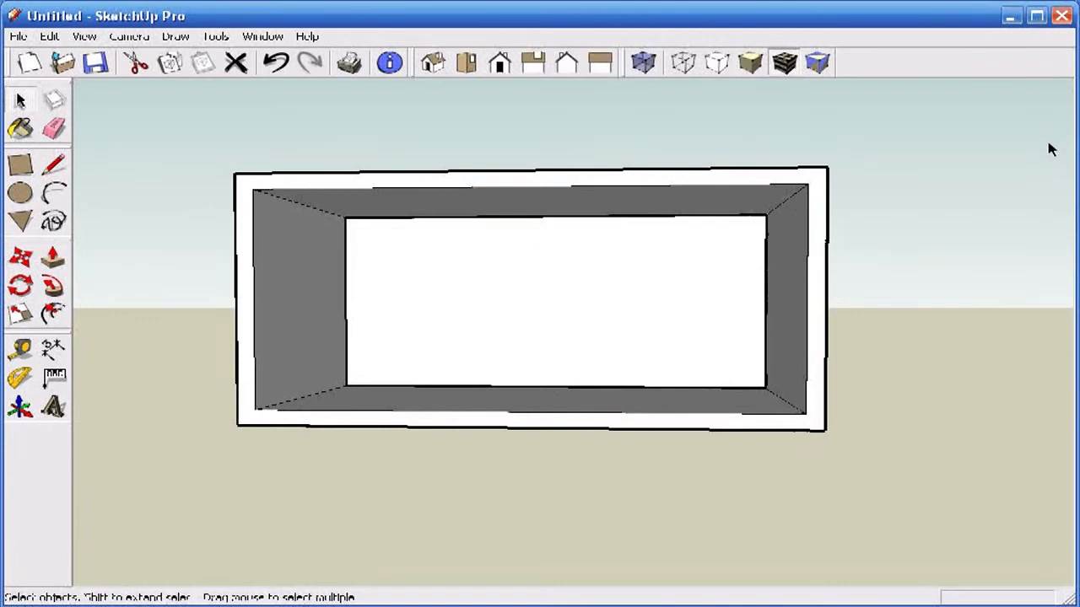
- Draw a 22 1/2 by 10 1/2 inch rectangle across the case's front opening, from inner corner to opposite inner corner
left_click(20, 165)
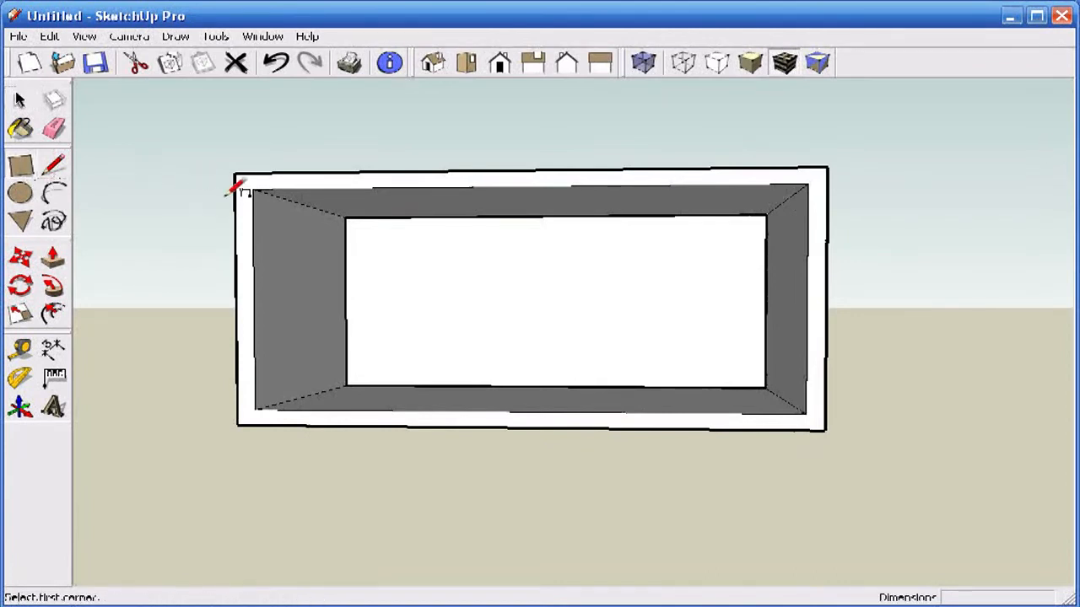
left_click(252, 191)
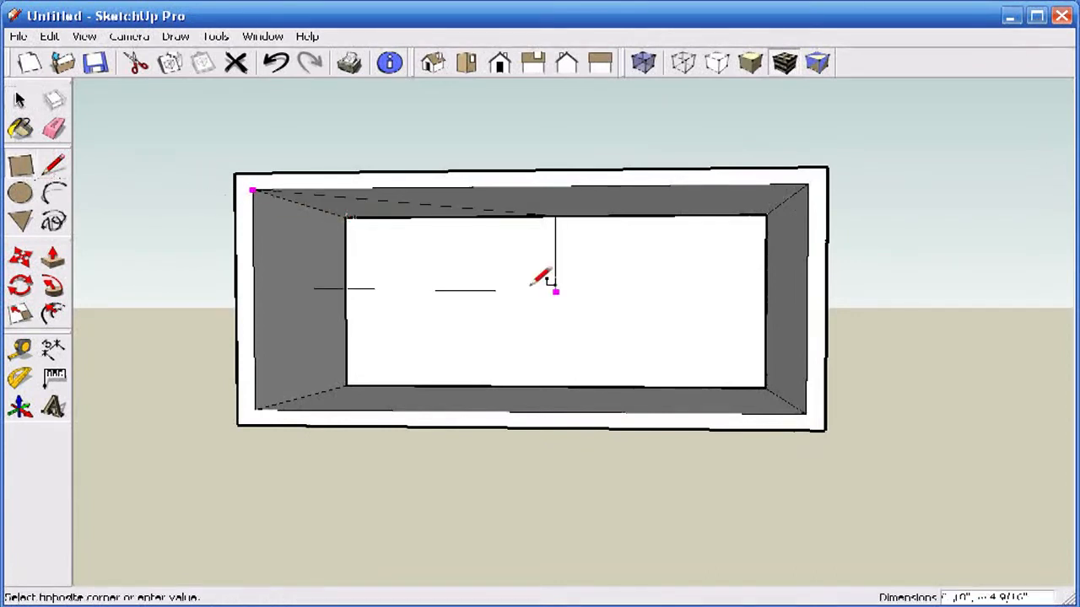
left_click(805, 413)
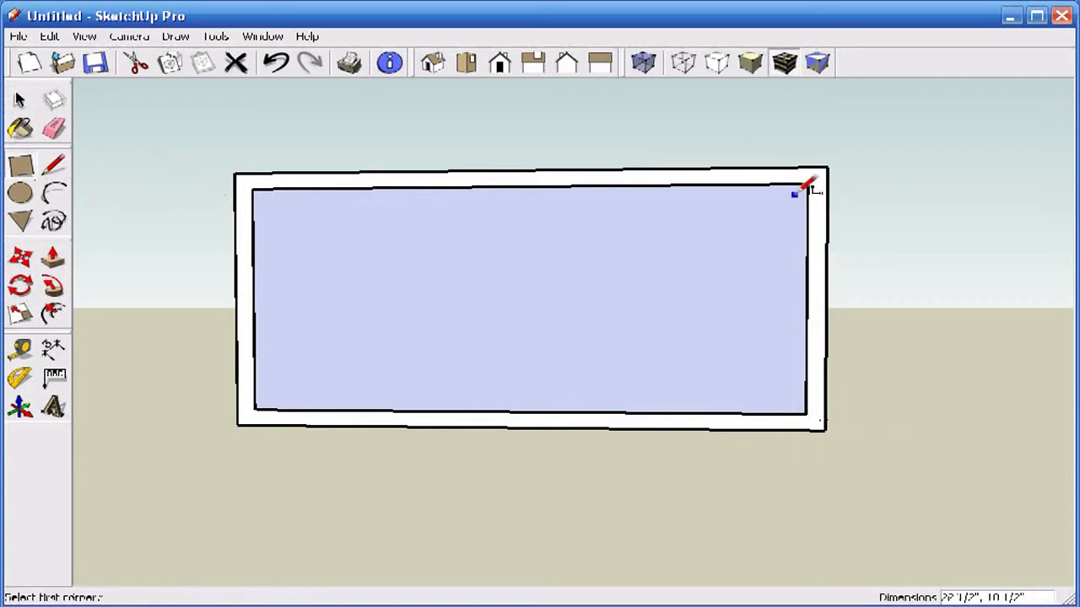
- Try to offset the new front rectangle's outline inward to mark a narrow clearance around the drawer face
left_click(53, 323)
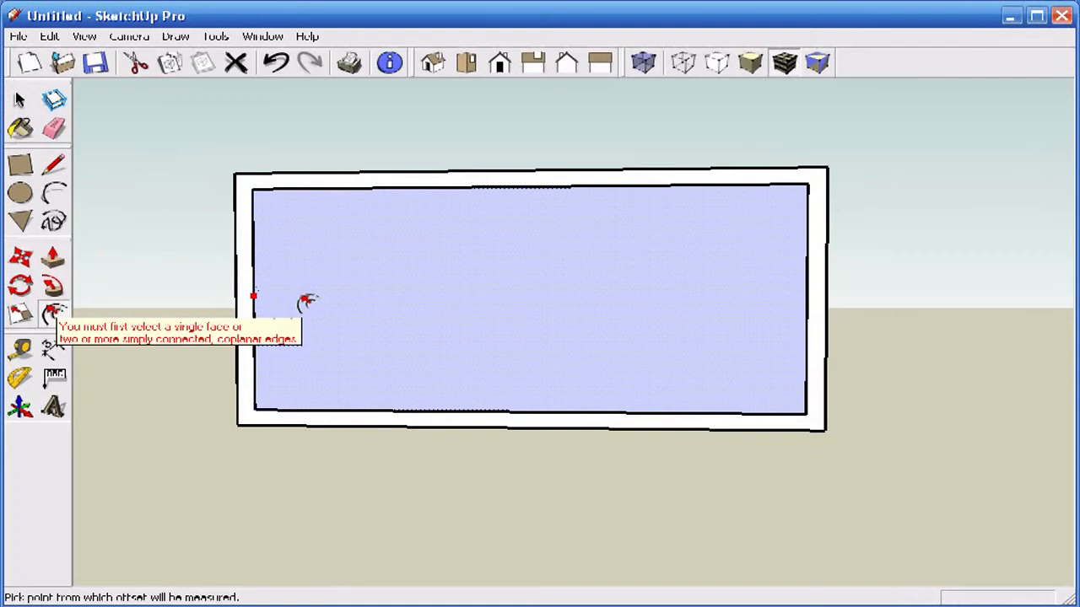
left_click(256, 293)
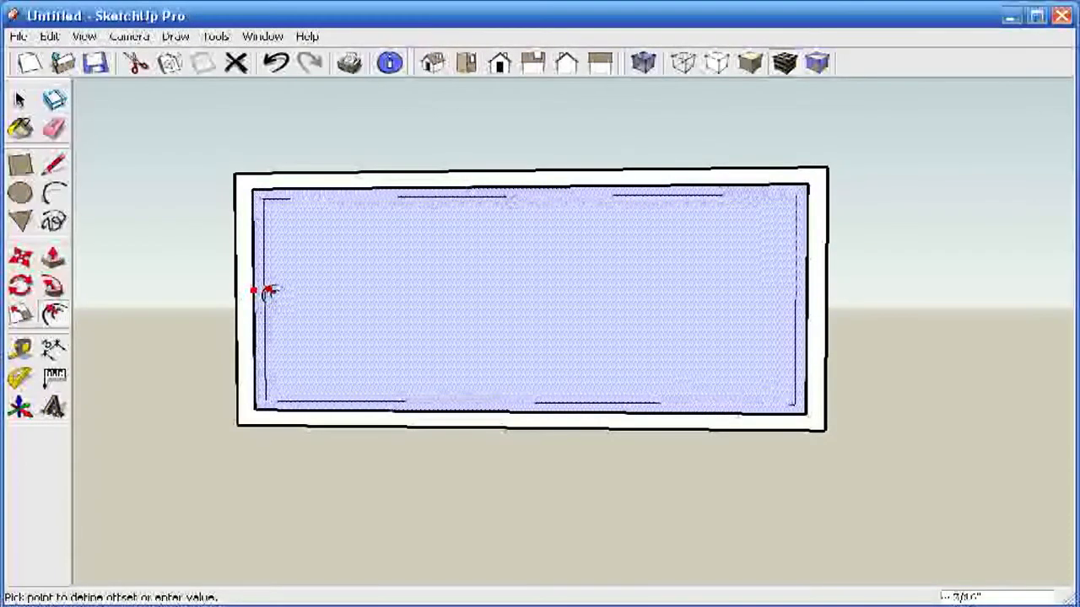
left_click(255, 291)
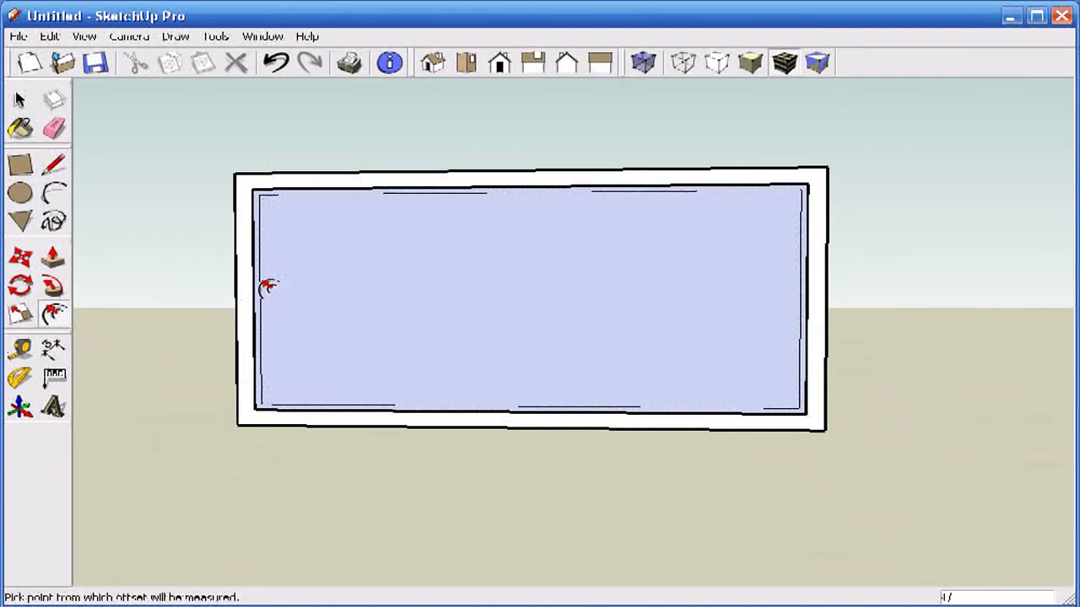
type("6")
key("Return")
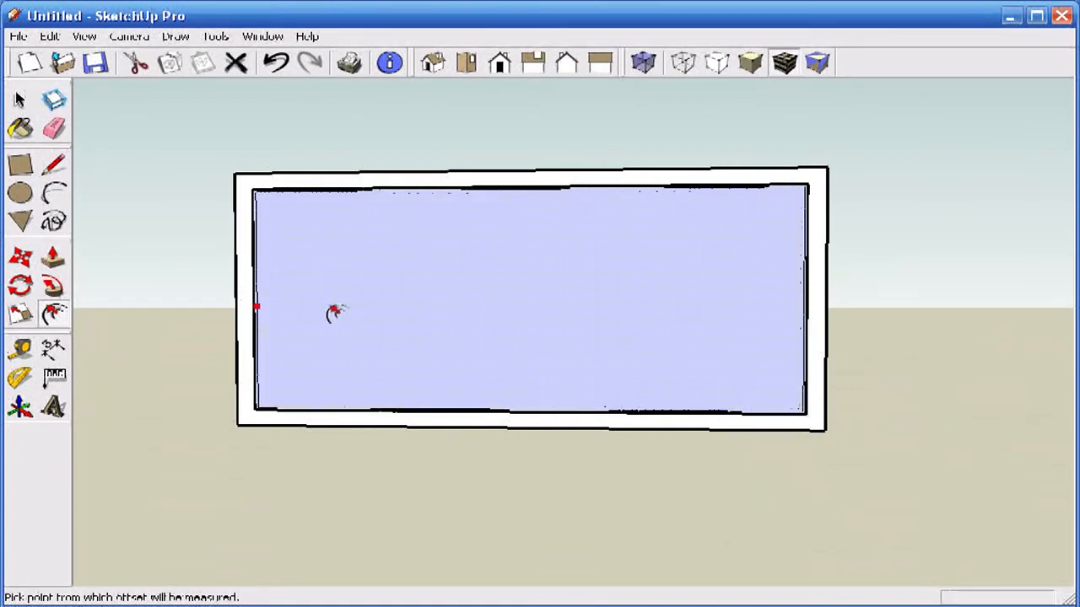
- Delete the narrow border face between the offset outline and the case frame
scroll(848, 409, "up", 3)
scroll(763, 432, "up", 2)
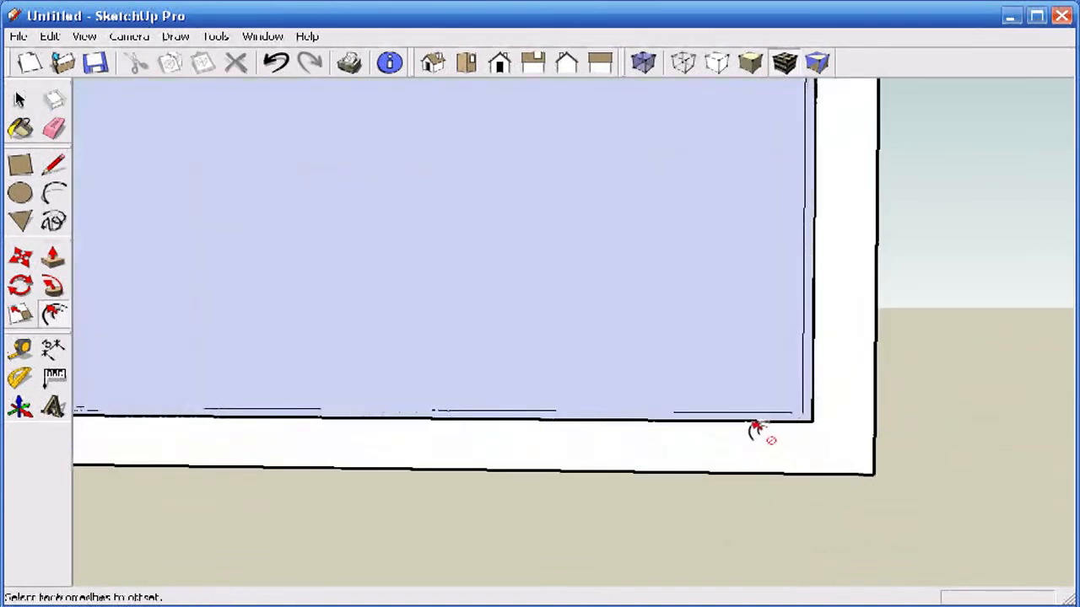
scroll(753, 433, "up", 2)
key("space")
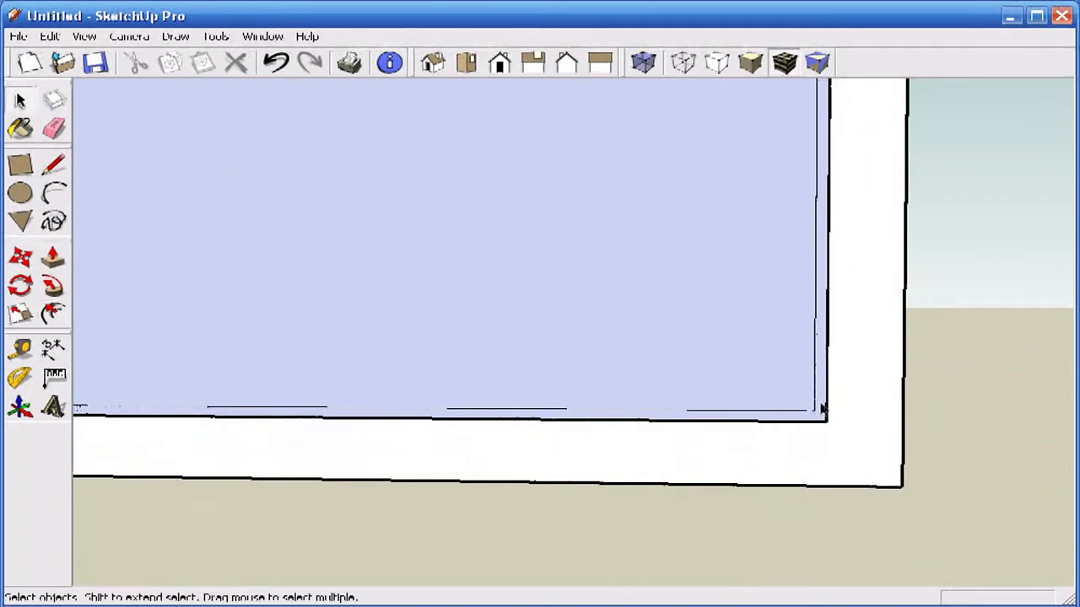
left_click(822, 409)
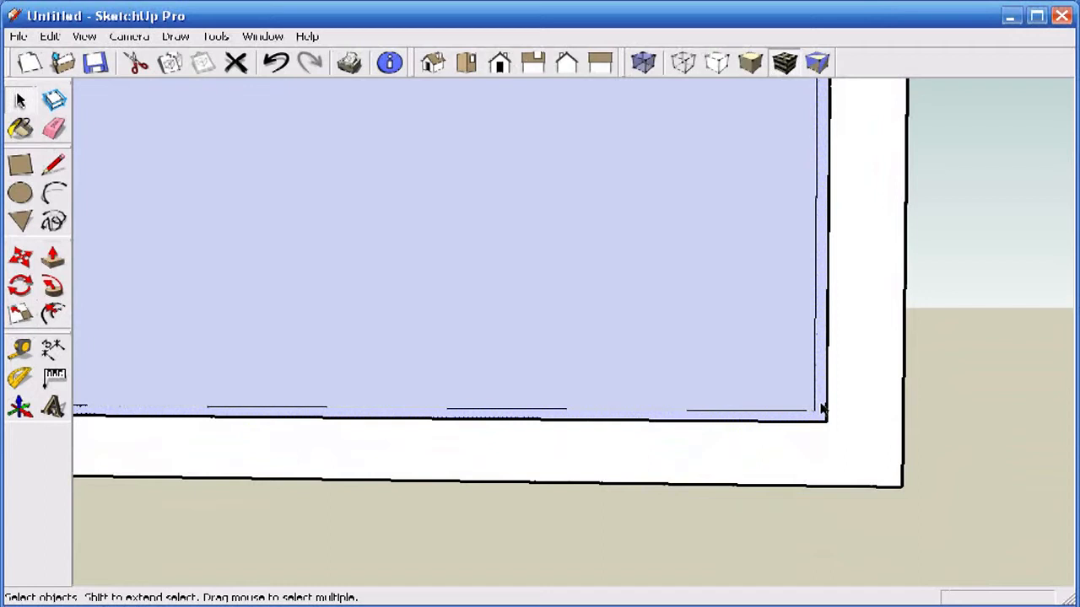
key("Delete")
- Examine the width of the clearance gap between the drawer face and the case frame
scroll(822, 409, "down", 6)
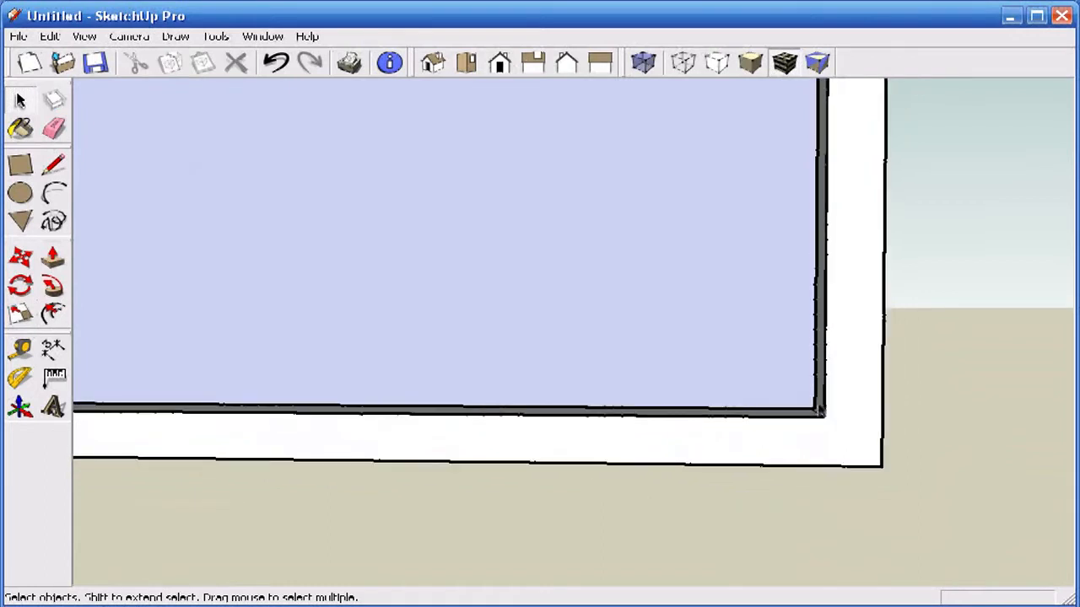
middle_click_drag(819, 411, 998, 339)
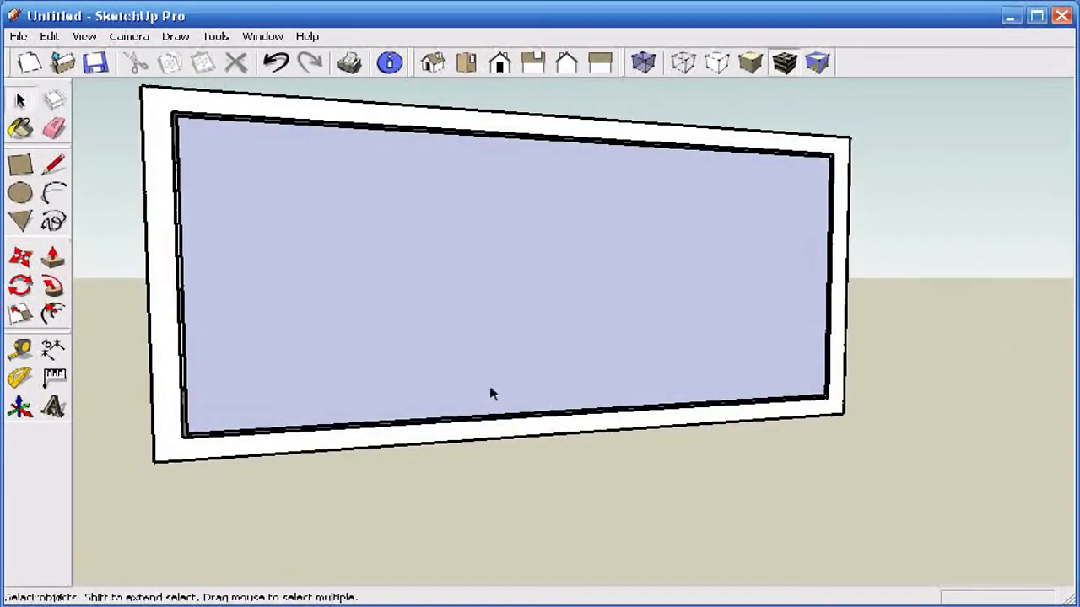
scroll(261, 377, "up", 3)
scroll(371, 369, "down", 2)
scroll(84, 333, "up", 2)
scroll(109, 349, "down", 3)
scroll(109, 313, "up", 1)
scroll(169, 205, "up", 2)
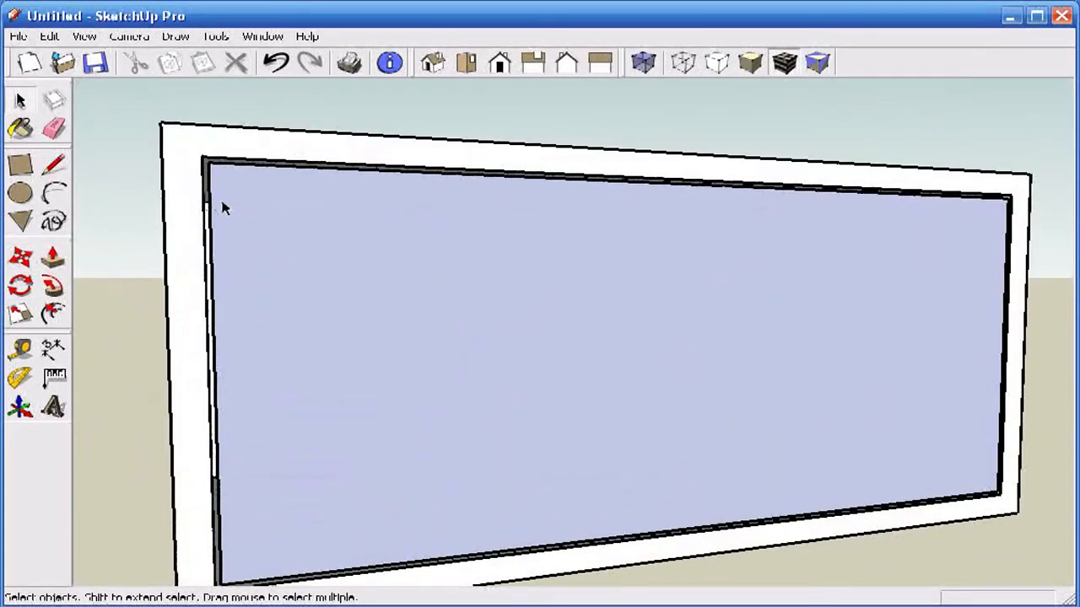
- Undo the border face deletion and the inward offset of the front rectangle
left_click(278, 64)
left_click(278, 64)
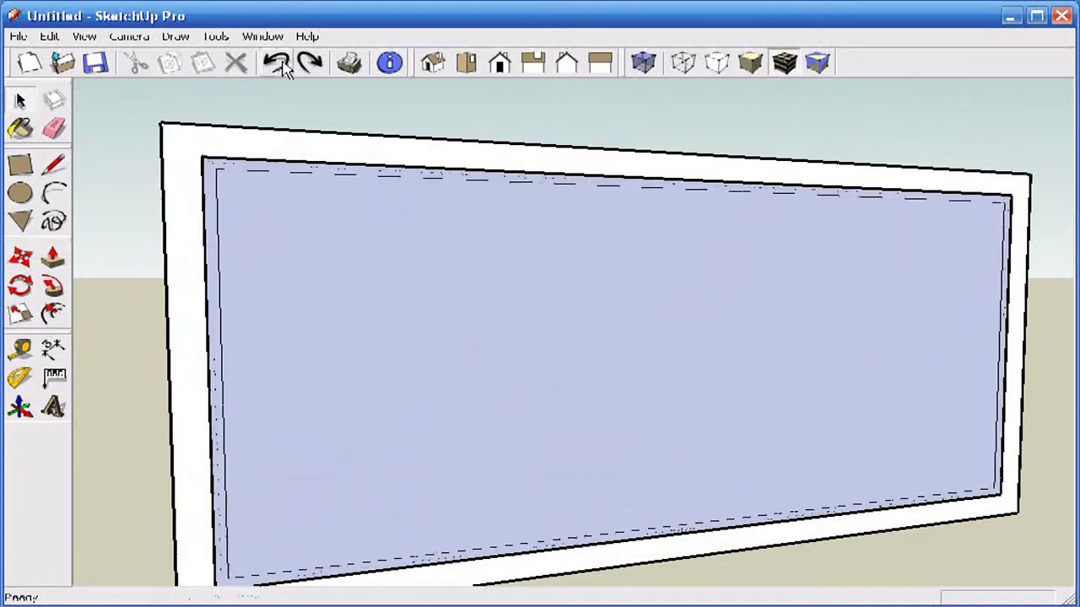
left_click(278, 64)
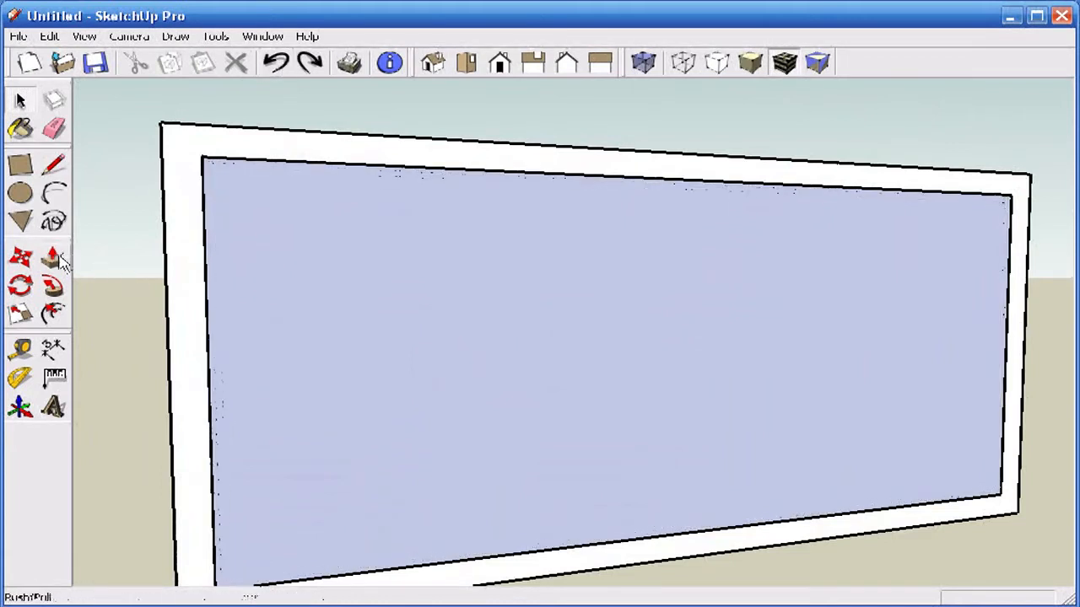
- Offset the front rectangle's outline inward by 1/16 inch
left_click(49, 313)
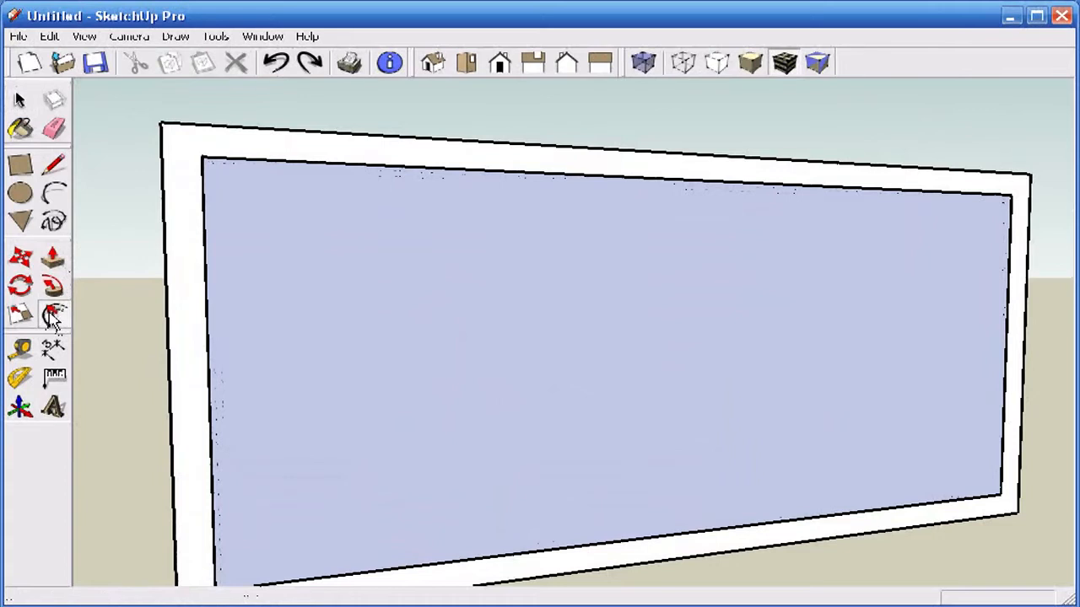
left_click(214, 303)
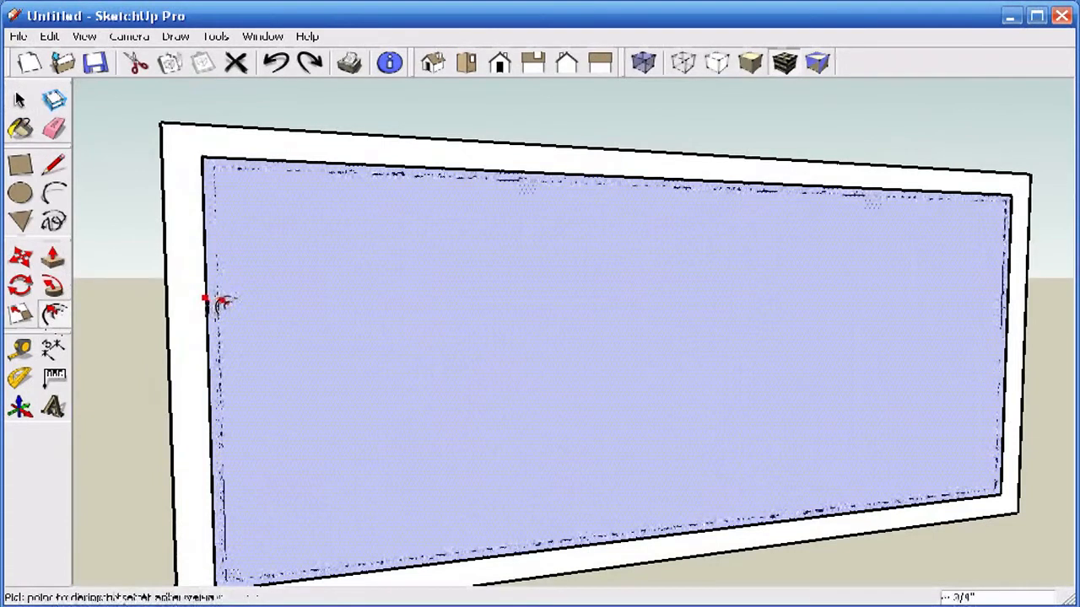
type(".")
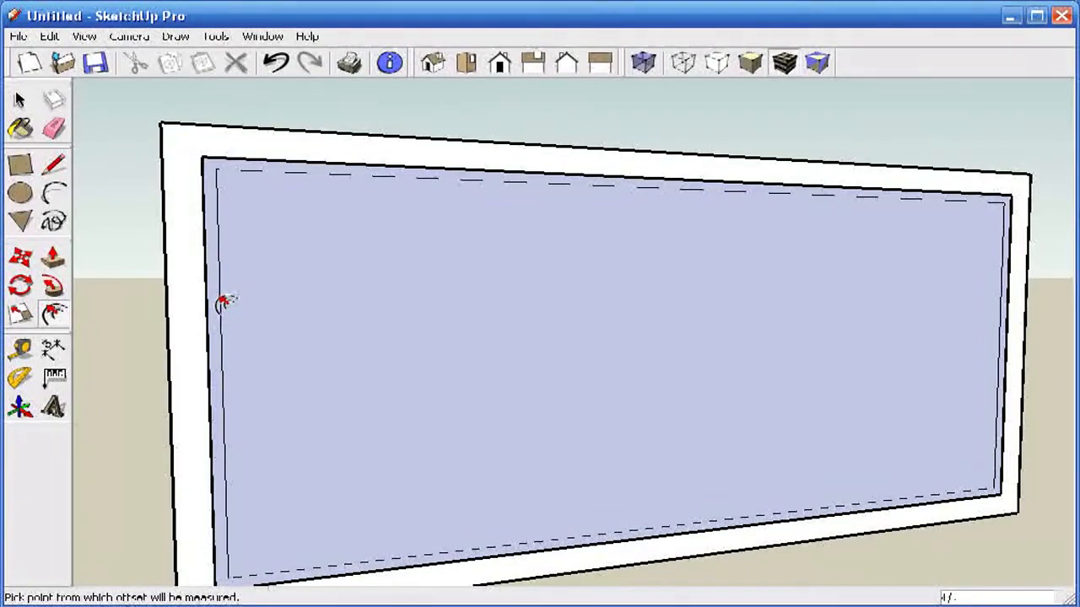
key("Return")
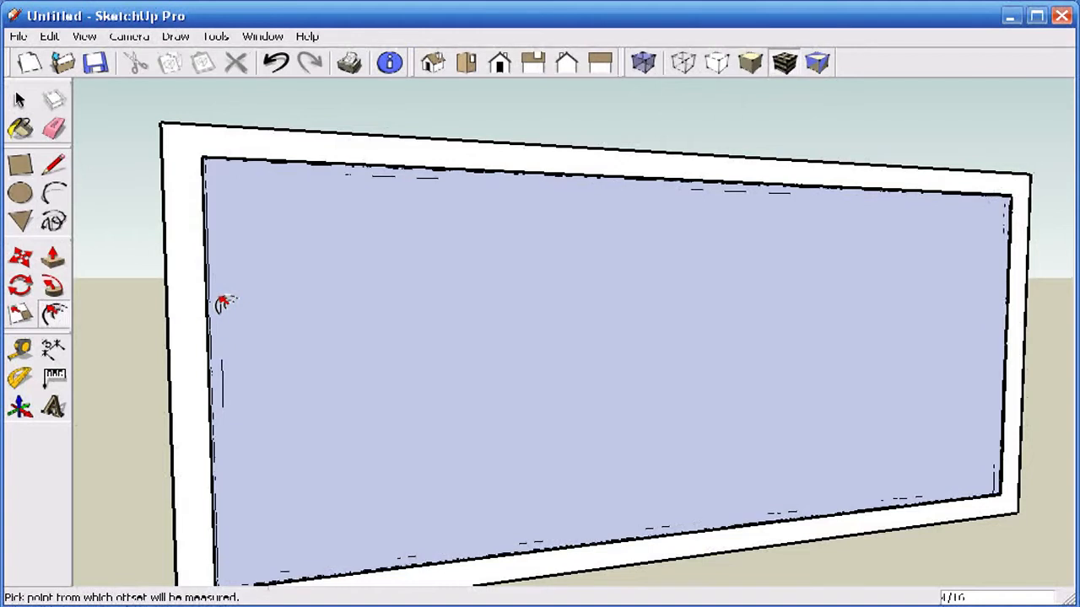
- Delete the thin border face around the offset outline to leave a clearance gap around the drawer face
scroll(223, 303, "down", 3)
scroll(672, 501, "up", 5)
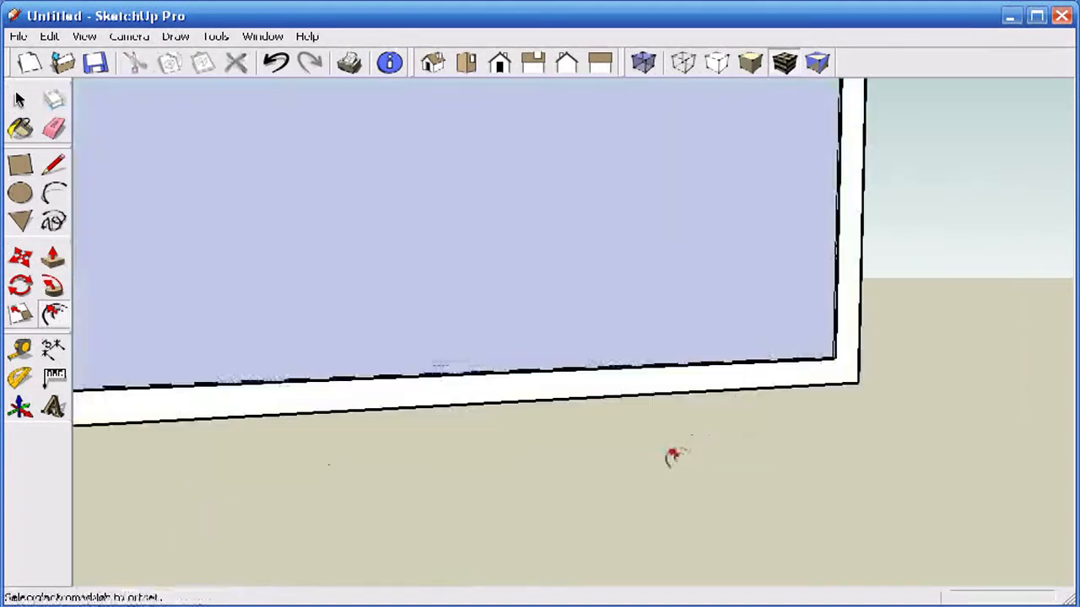
scroll(793, 346, "up", 4)
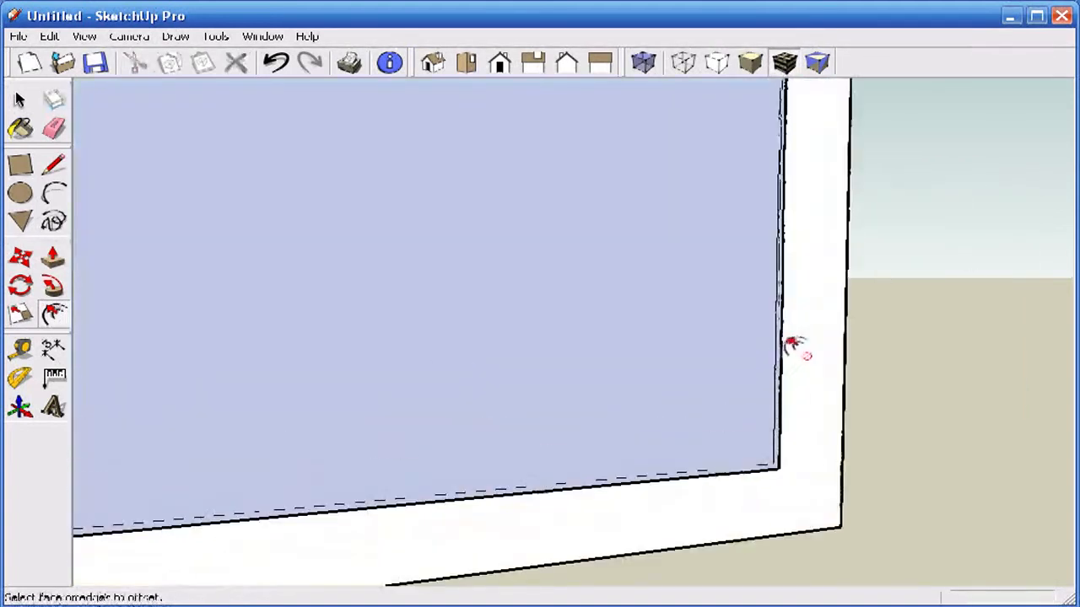
middle_click_drag(796, 397, 622, 436)
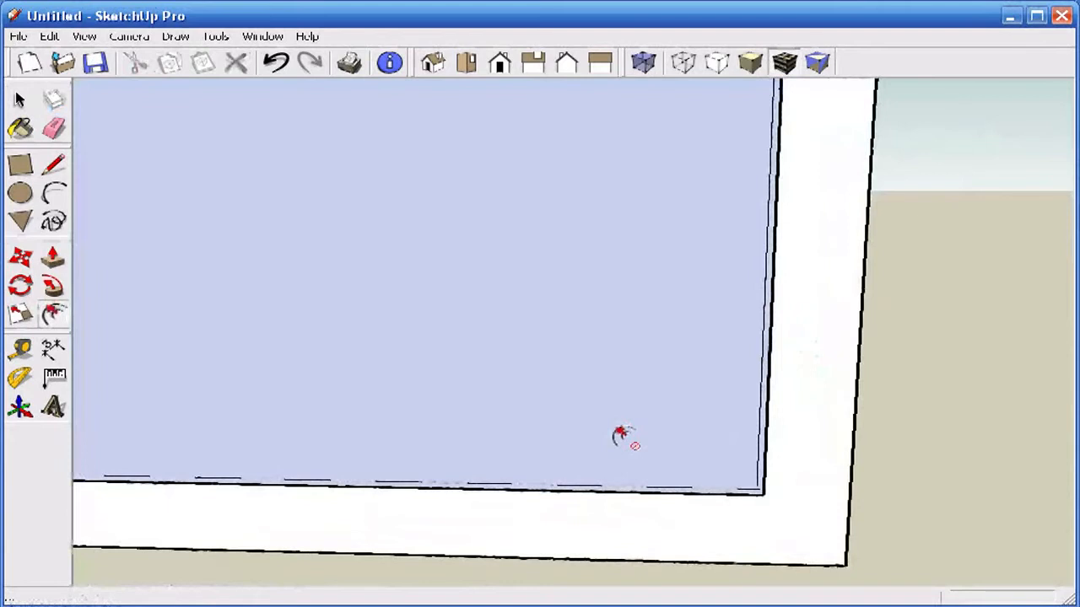
key("space")
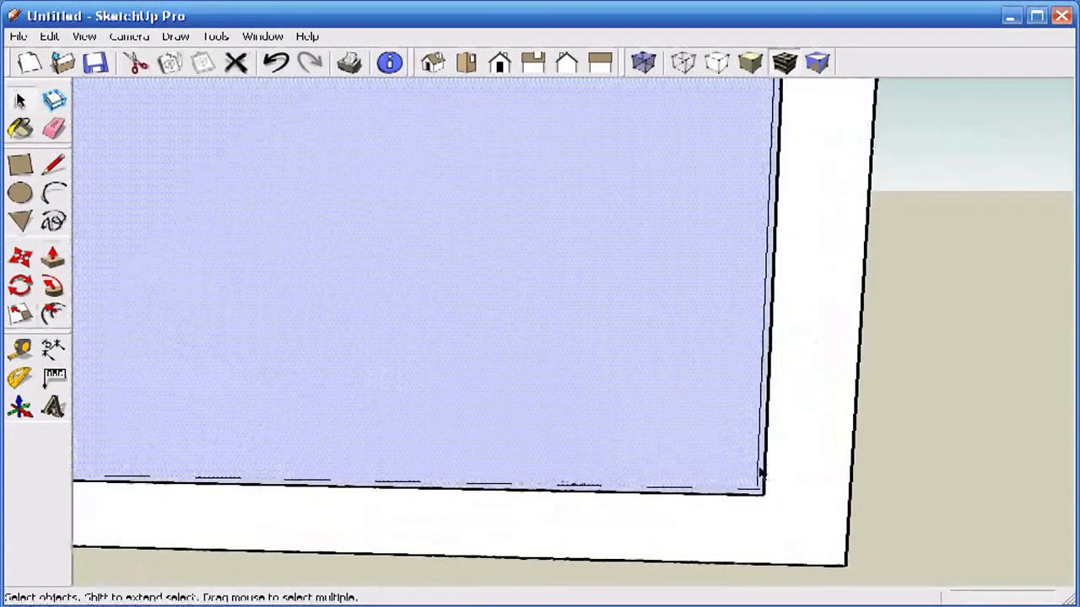
scroll(761, 474, "up", 2)
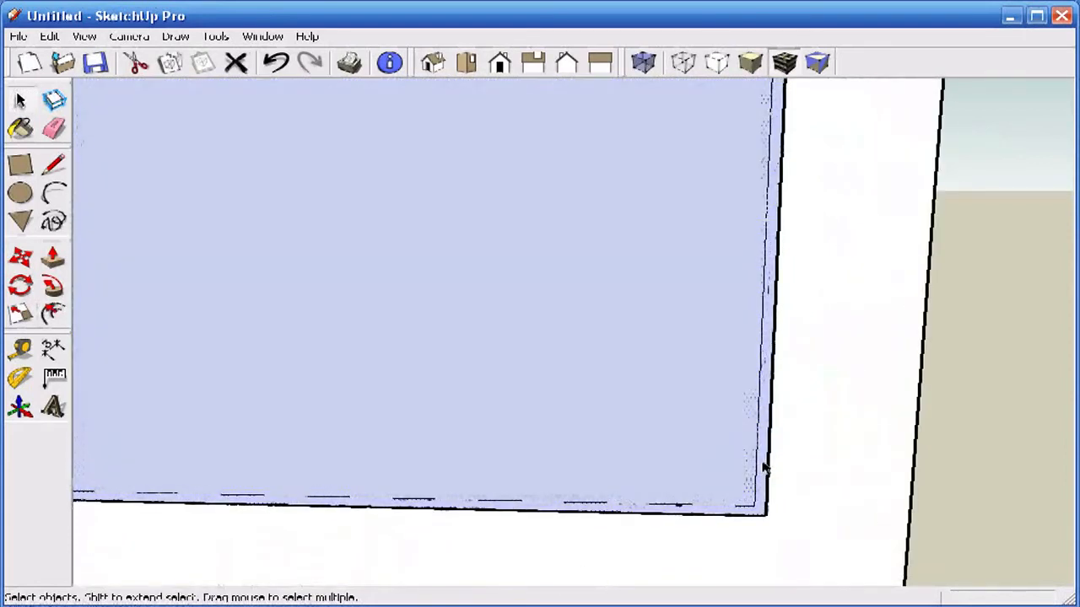
key("Delete")
- Make the drawer front face and its edges a component named "drawer", replacing the selection with the component
scroll(764, 464, "down", 5)
scroll(785, 479, "down", 4)
middle_click_drag(807, 492, 818, 408)
scroll(923, 413, "down", 1)
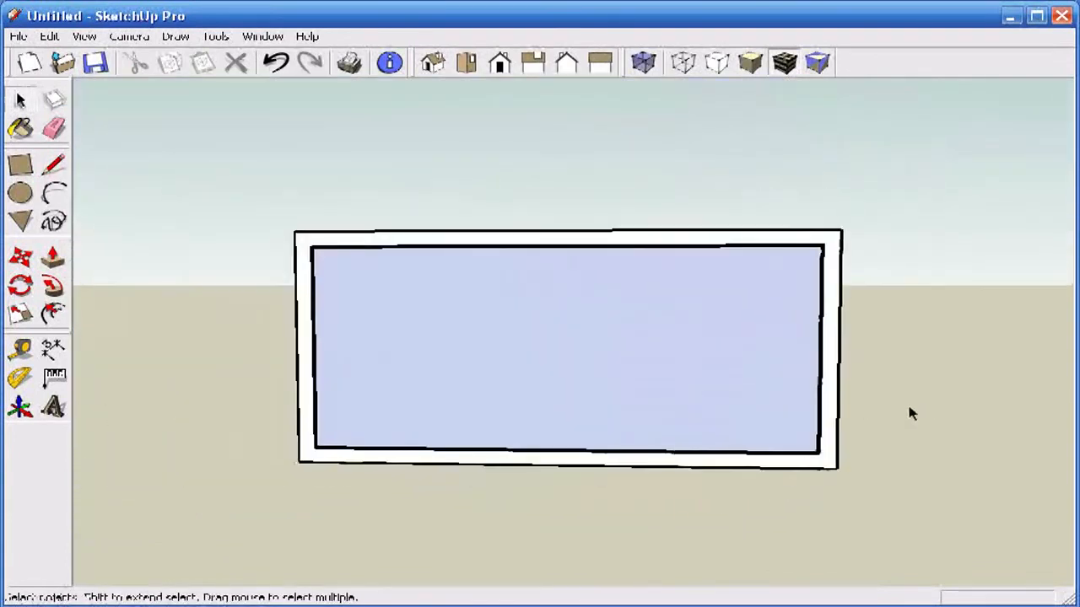
left_click(594, 386)
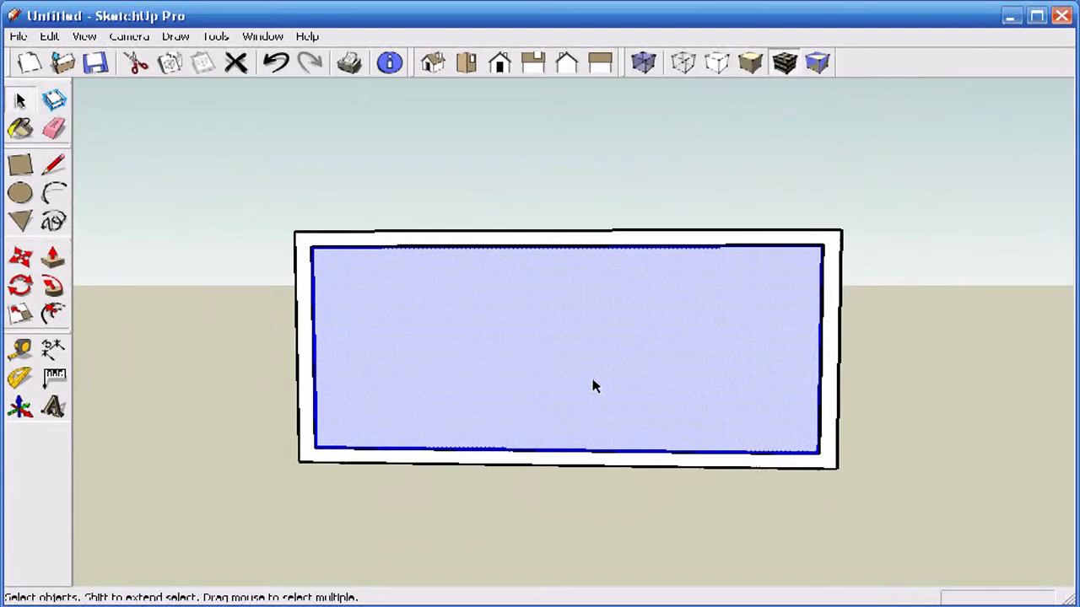
right_click(594, 386)
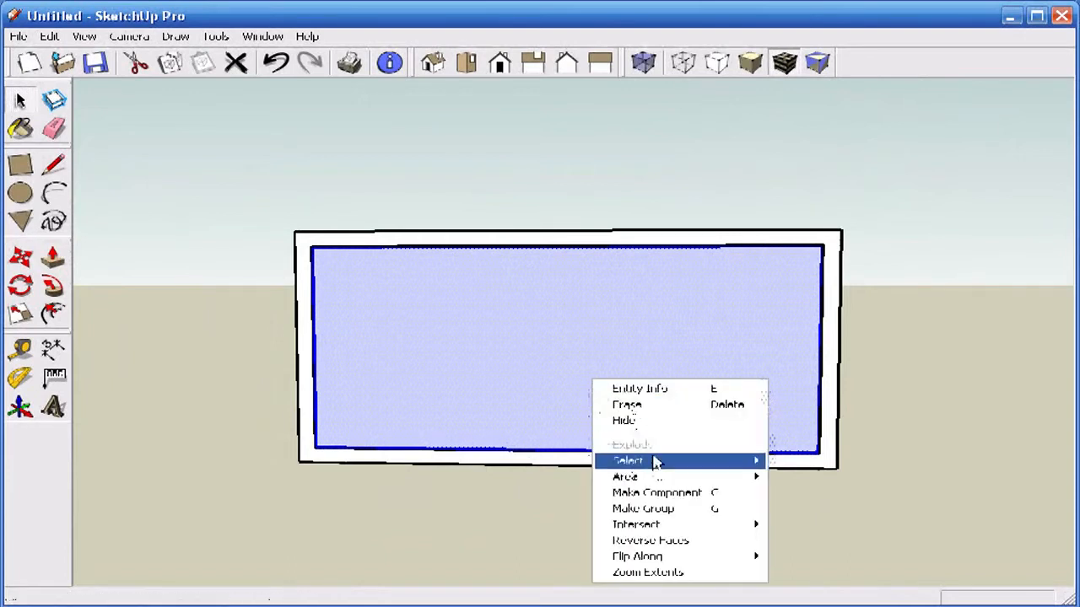
left_click(660, 493)
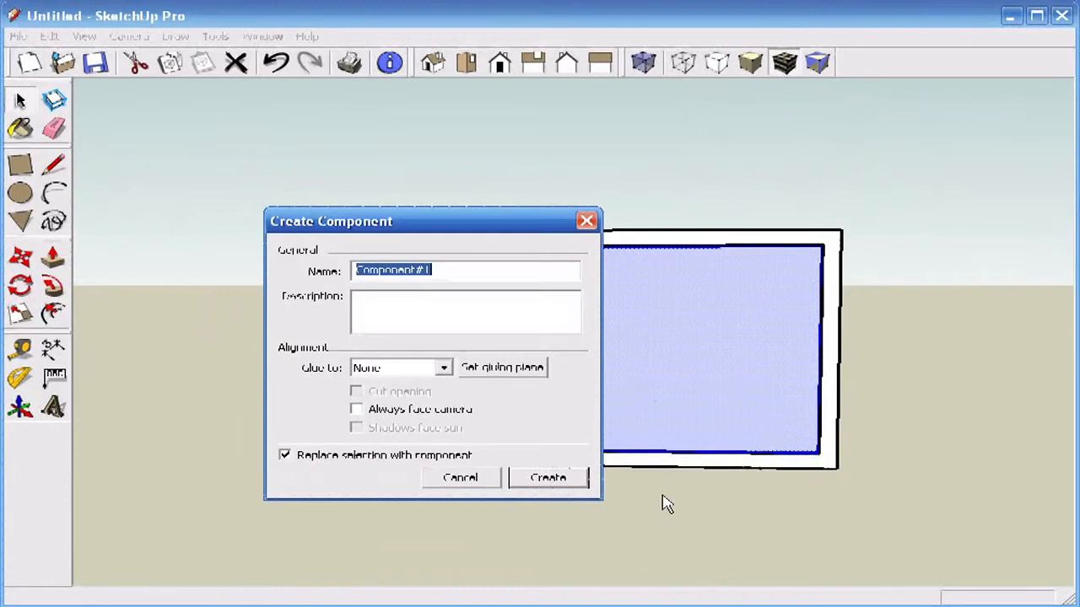
type("drawer")
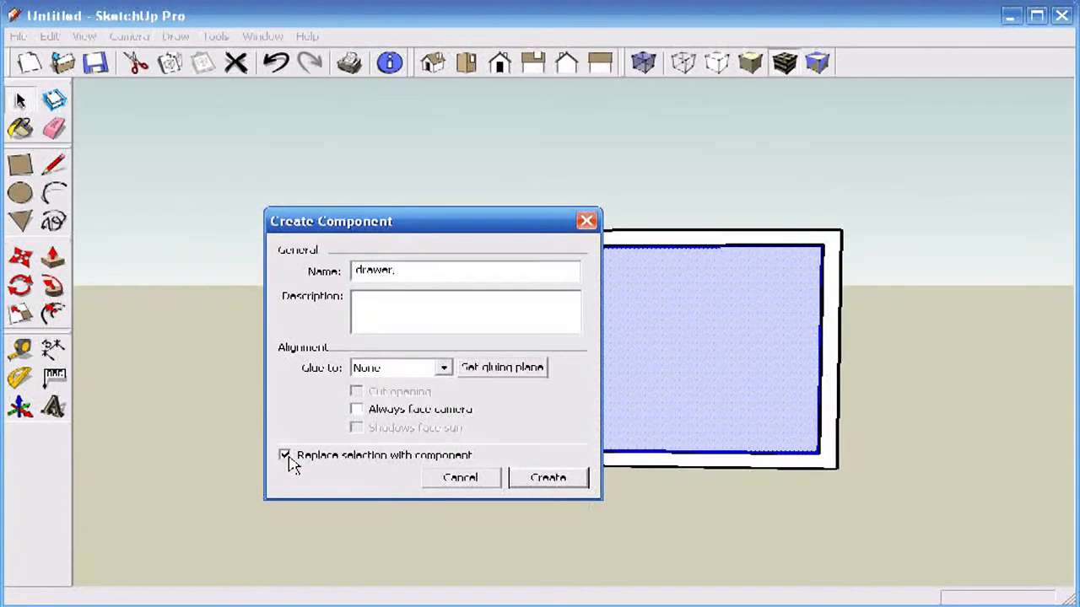
left_click(536, 485)
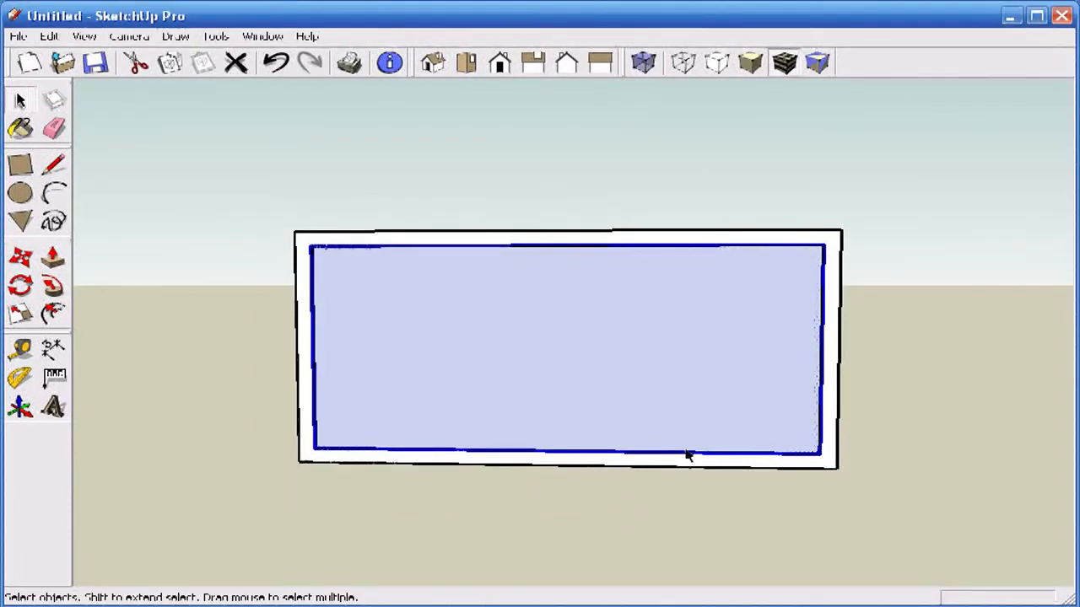
- Open the drawer component, push its front face 12 inches back into the case to form a solid block, and close the component
middle_click_drag(628, 347, 512, 409)
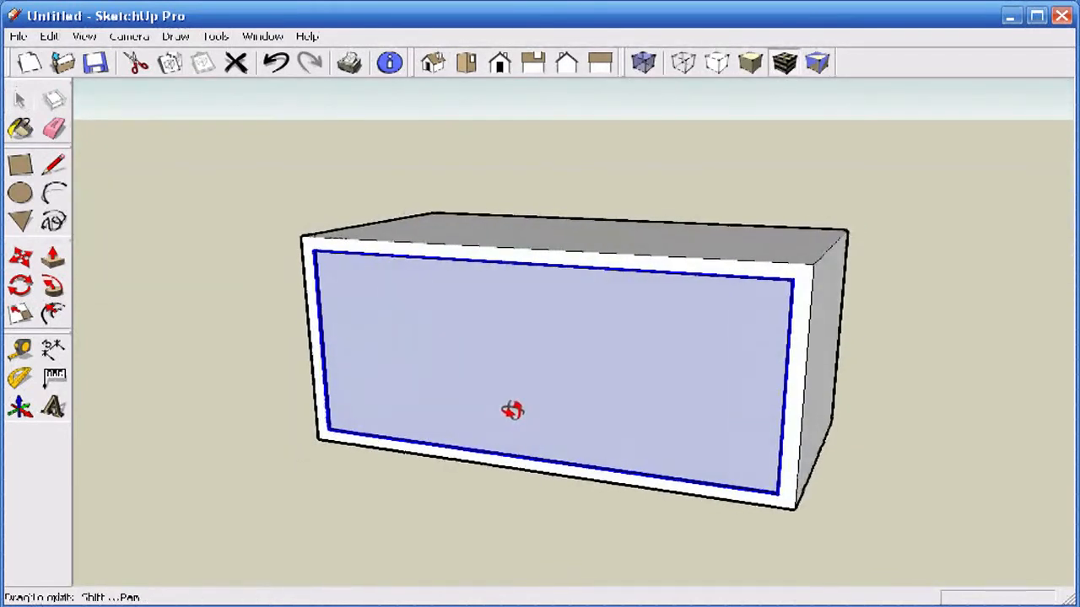
right_click(564, 353)
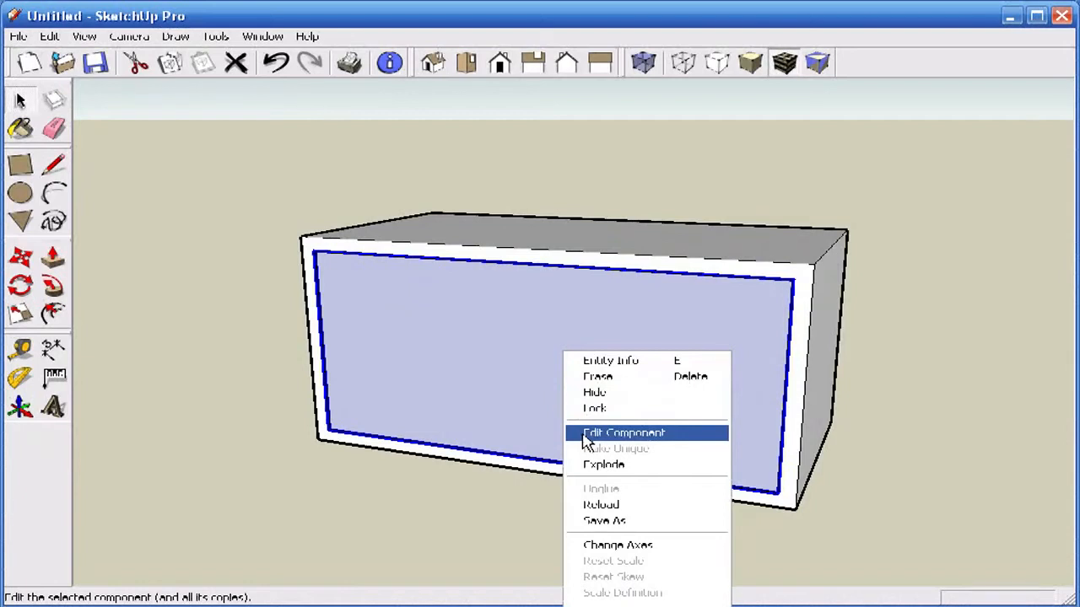
left_click(155, 305)
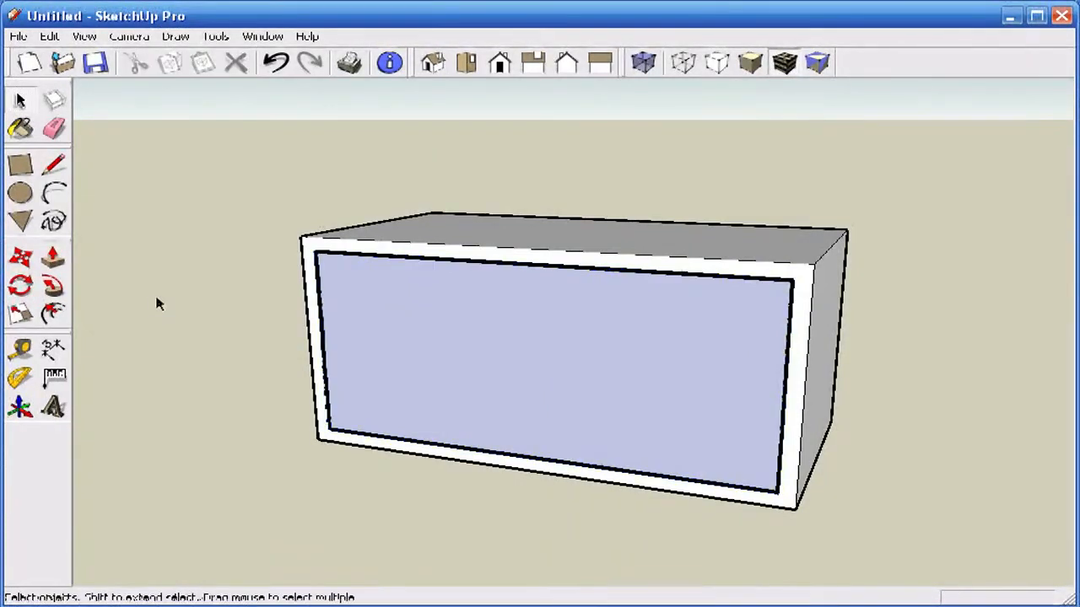
double_click(460, 329)
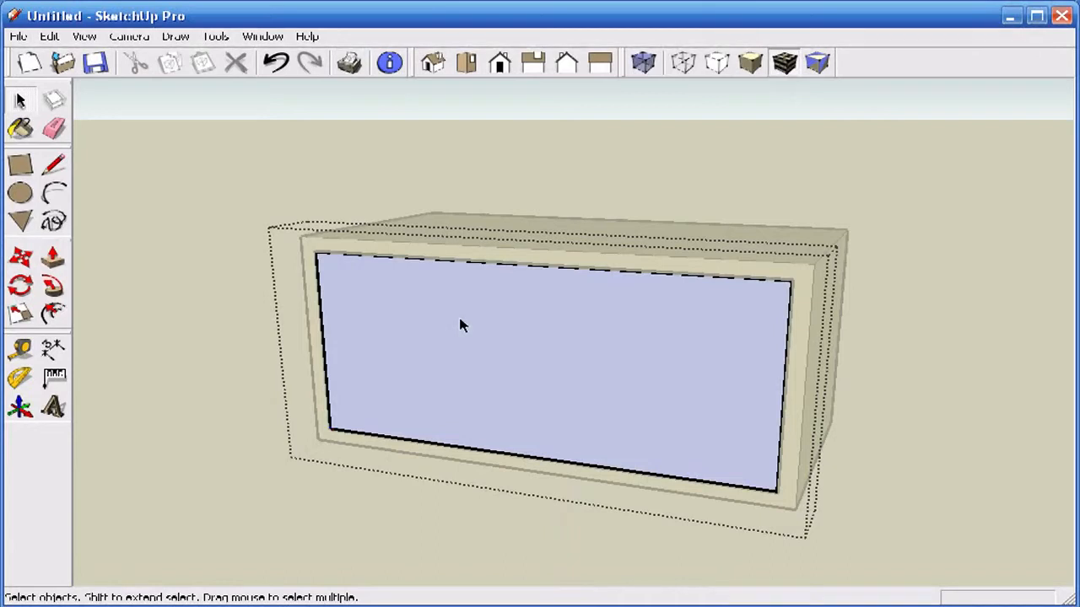
key("p")
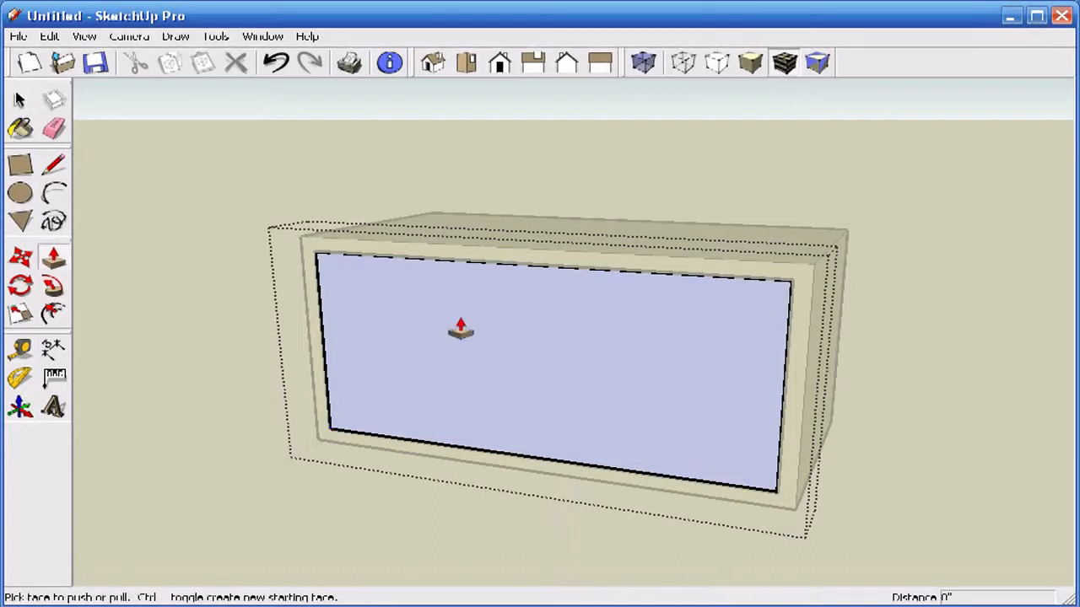
left_click(457, 339)
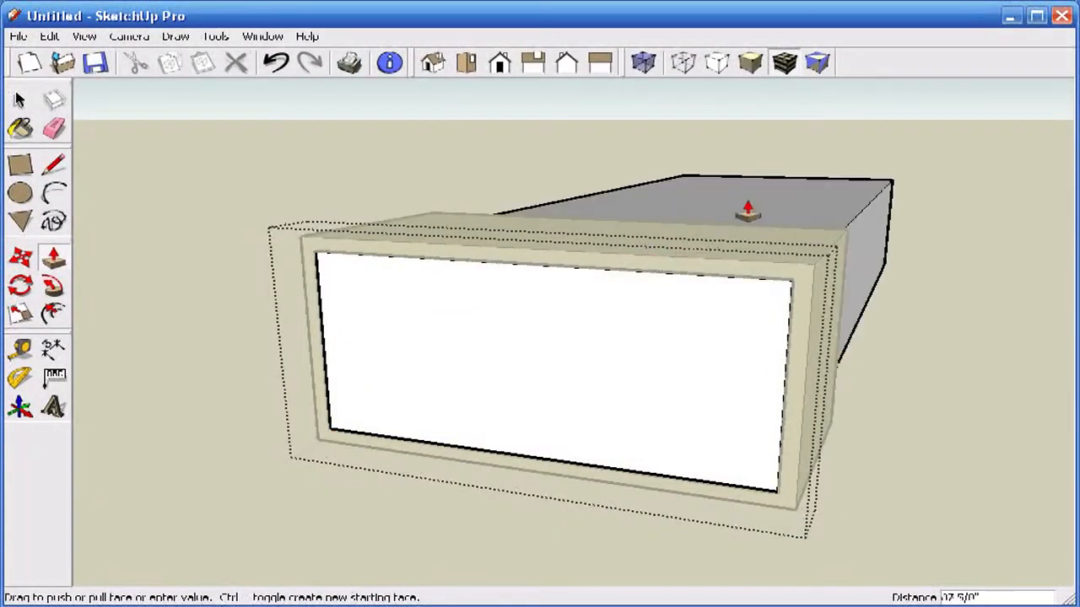
left_click(748, 213)
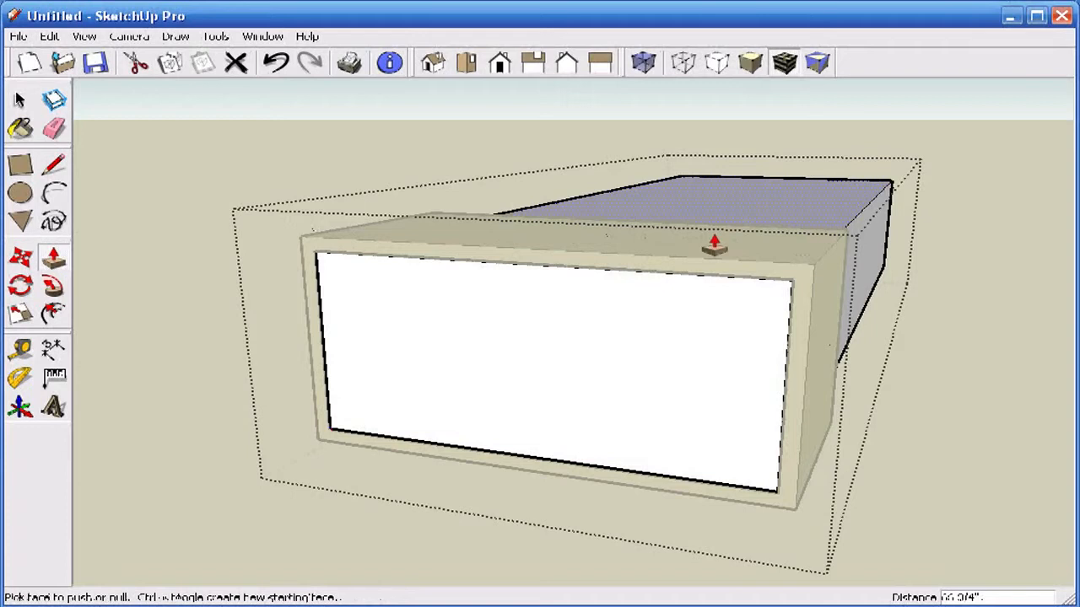
type("42")
key("Return")
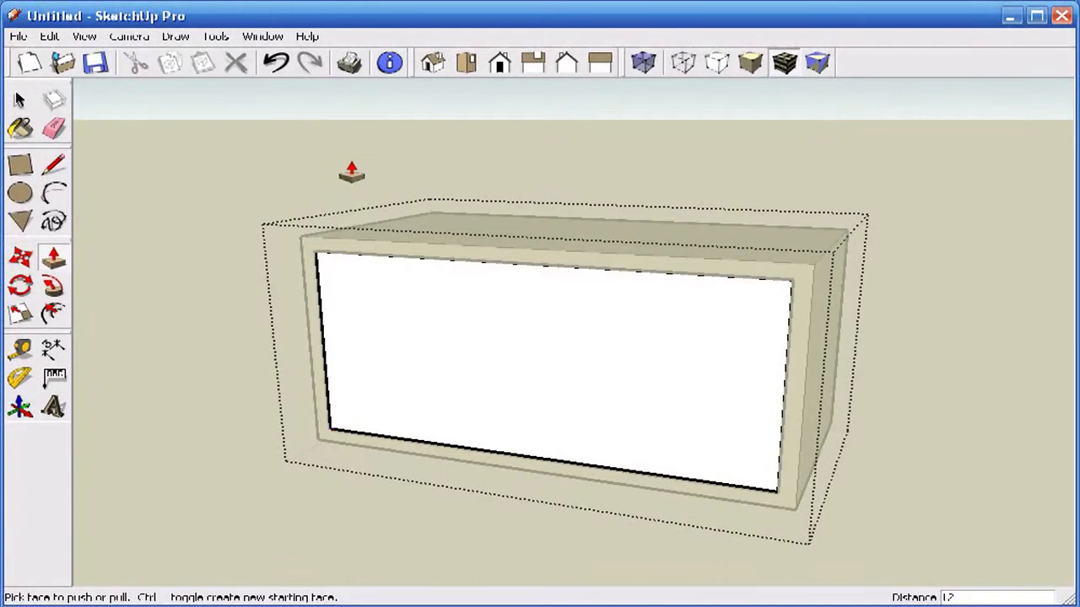
key("space")
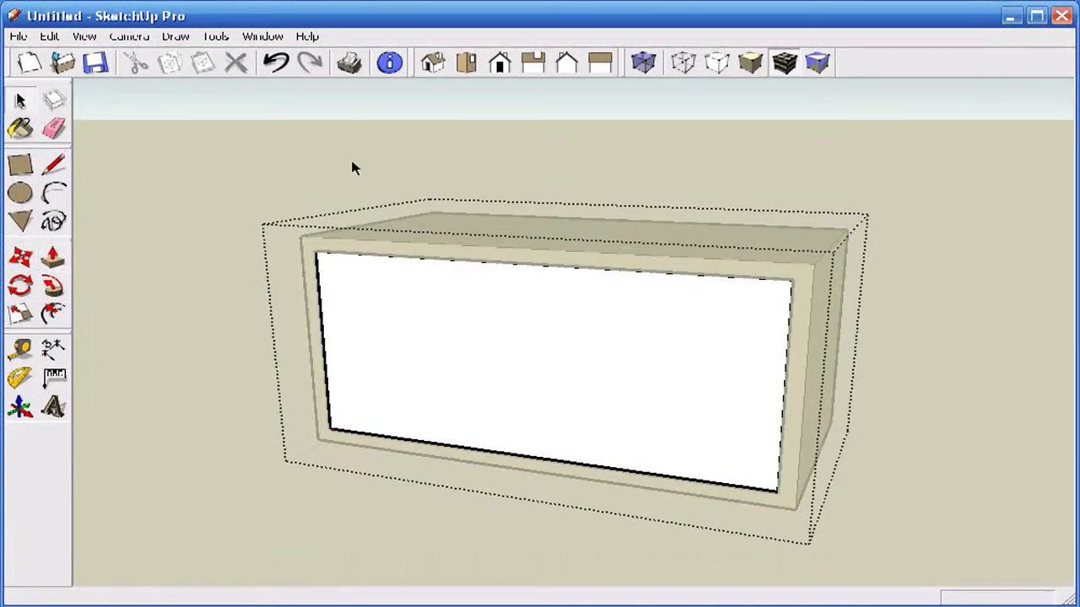
left_click(354, 168)
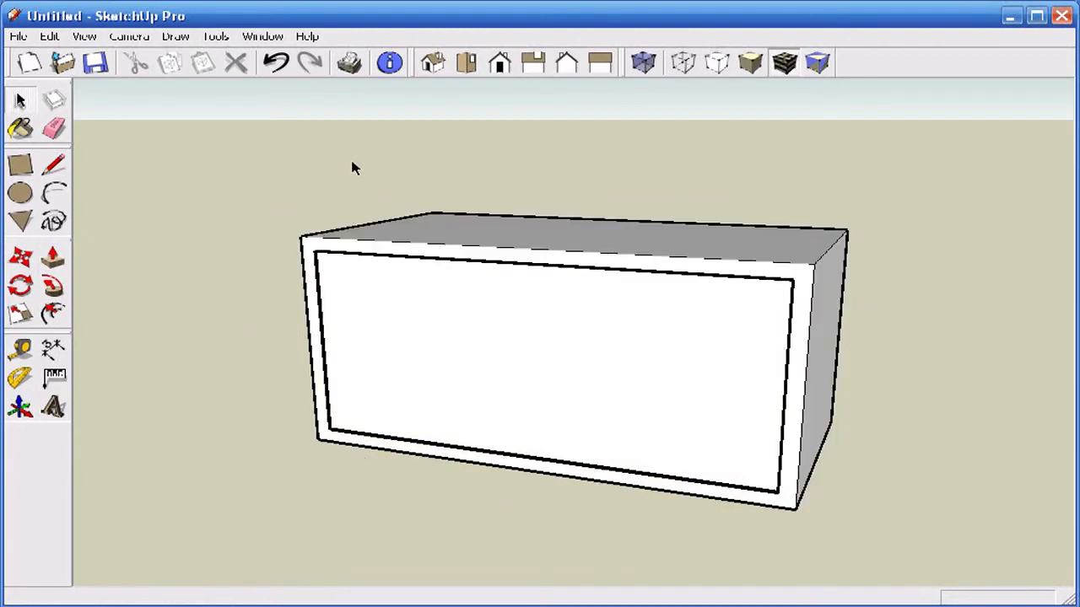
- Move the drawer straight out of the case front along the green axis by about 12 3/4 inches
scroll(362, 154, "down", 3)
middle_click_drag(392, 155, 321, 207)
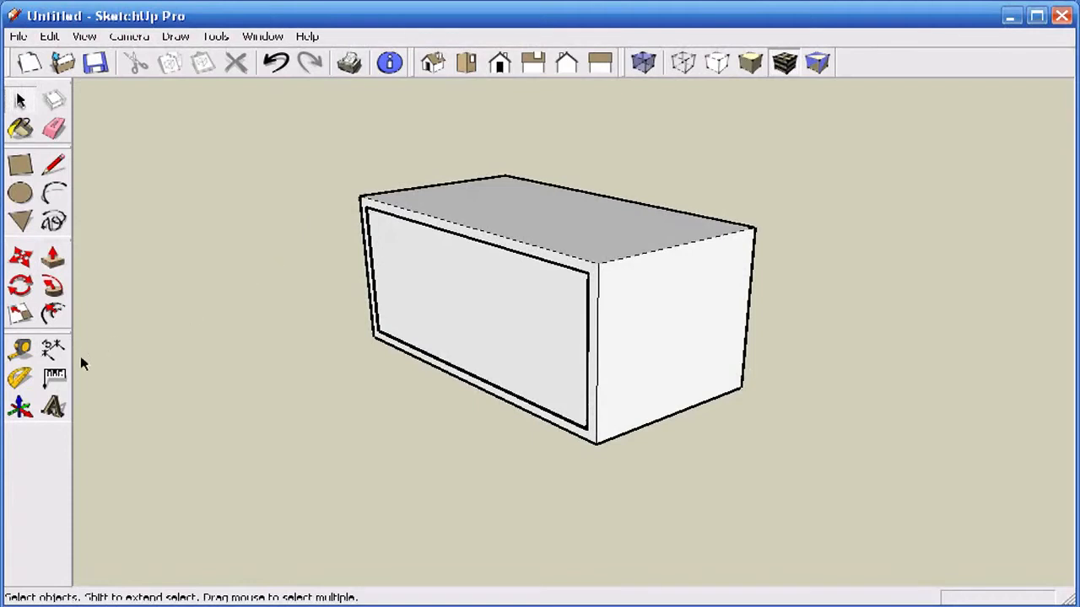
left_click(21, 264)
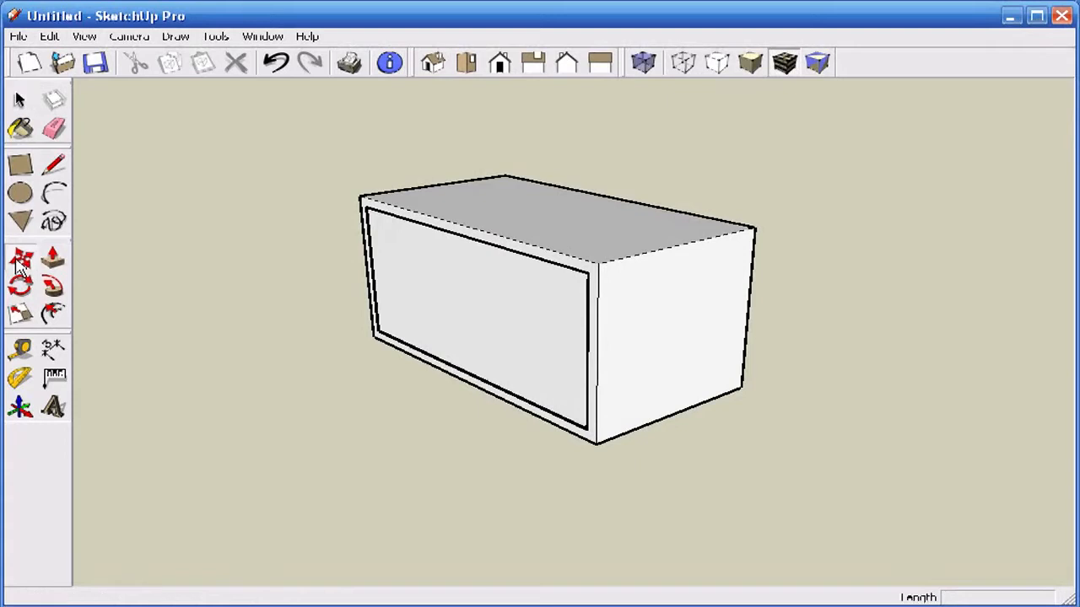
left_click(499, 332)
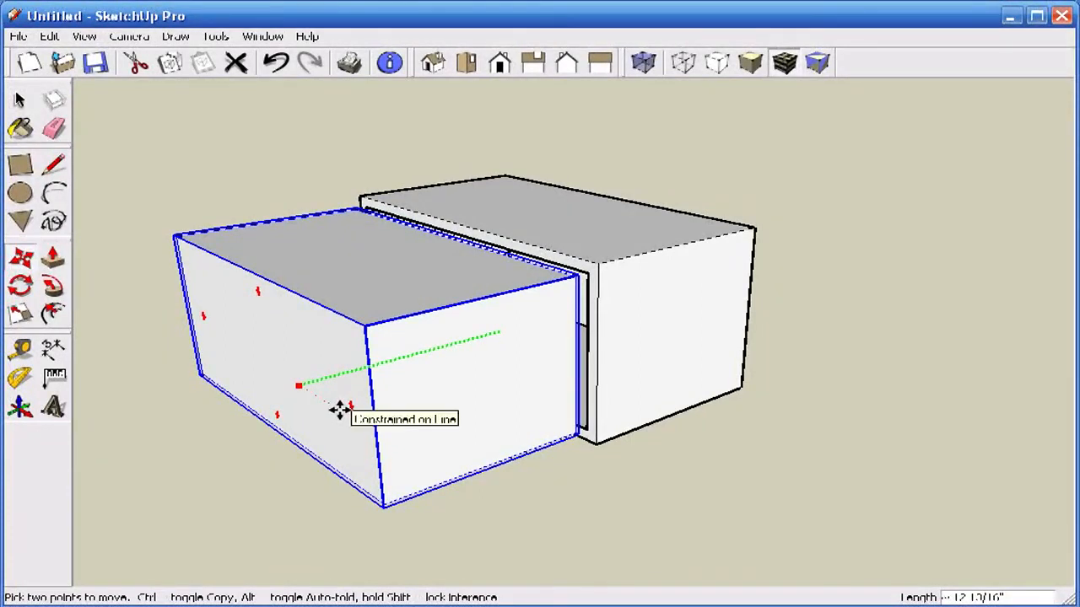
left_click(340, 410)
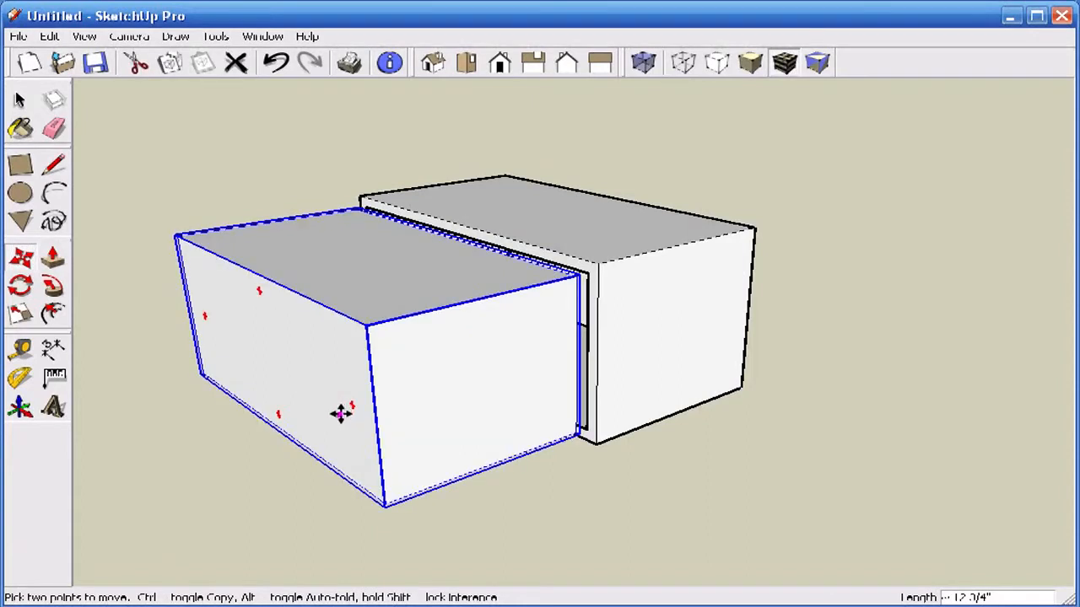
- Open the drawer component and offset its top face outline inward by 1/2 inch to define the wall thickness
middle_click_drag(246, 224, 391, 450)
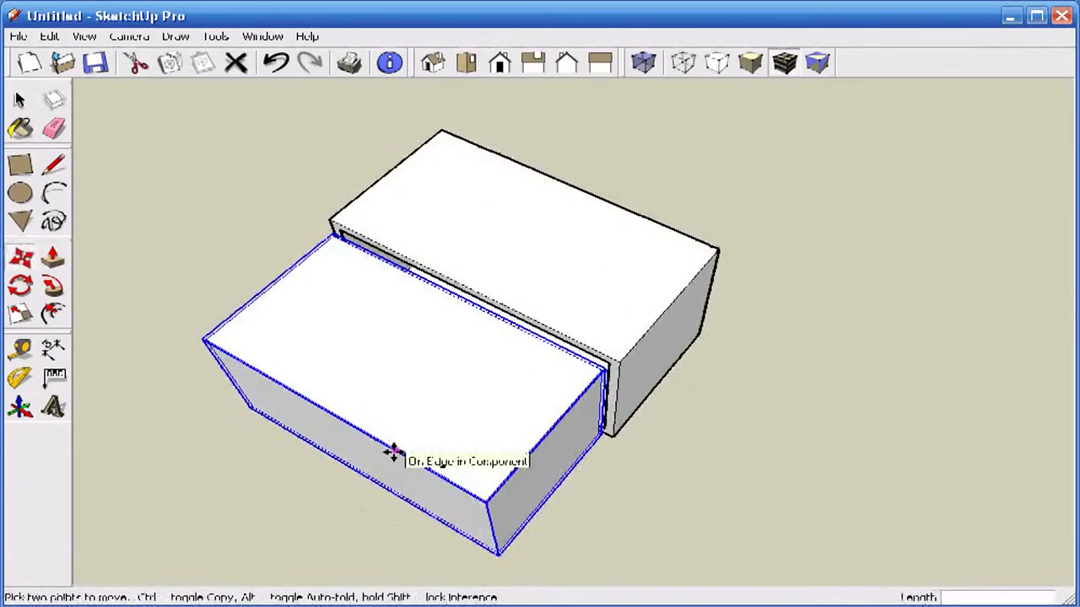
key("space")
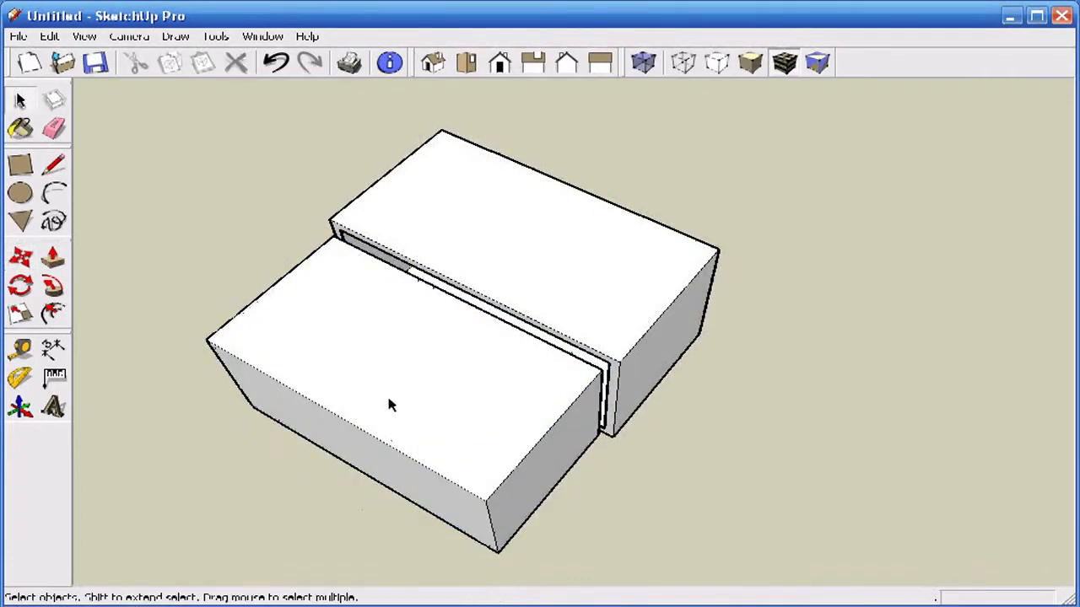
double_click(391, 404)
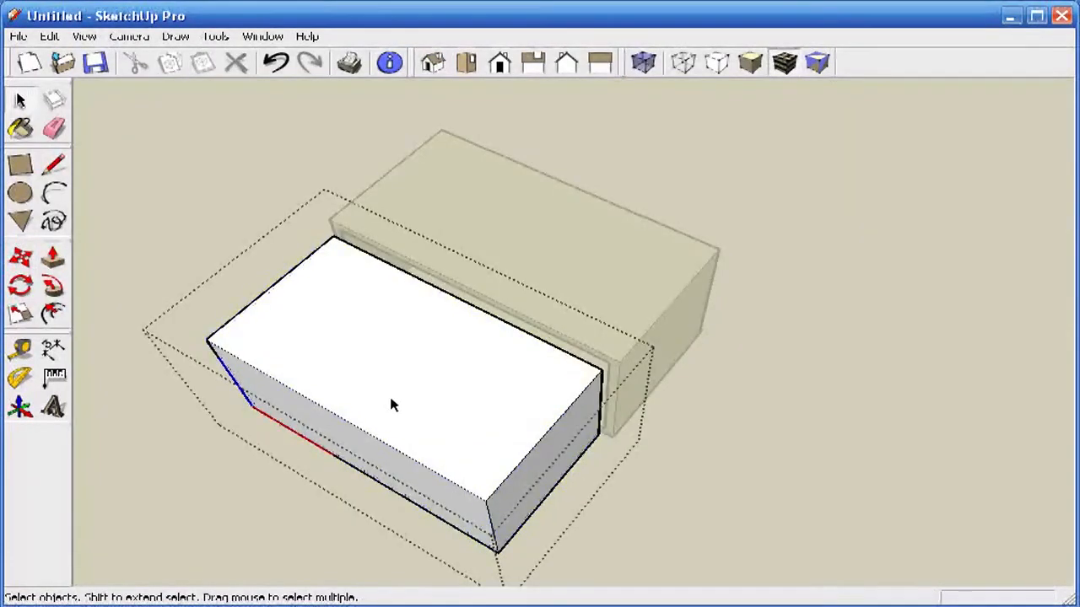
left_click(53, 313)
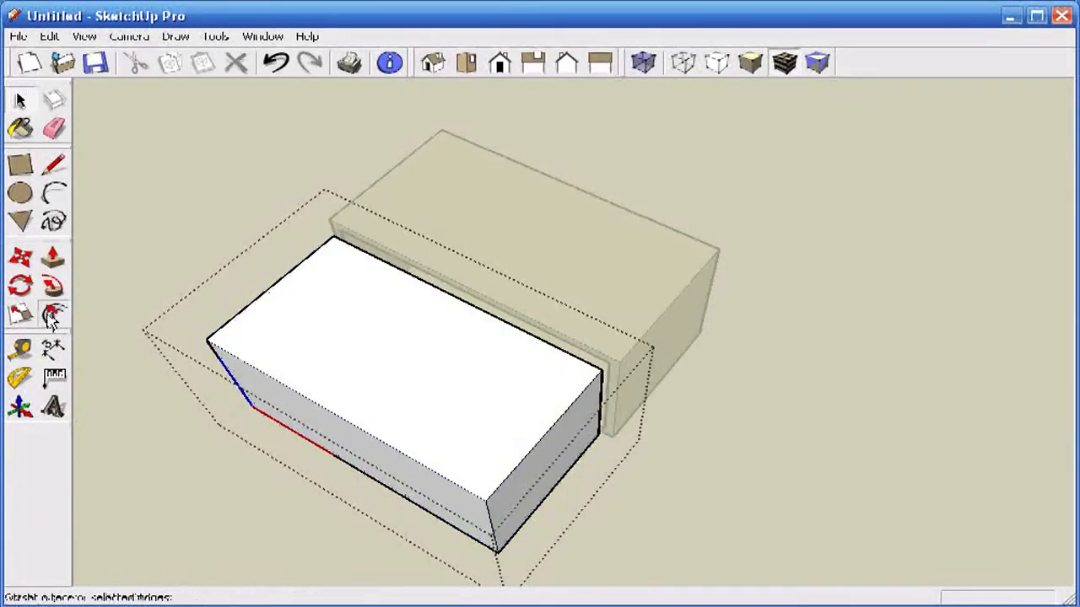
left_click(243, 328)
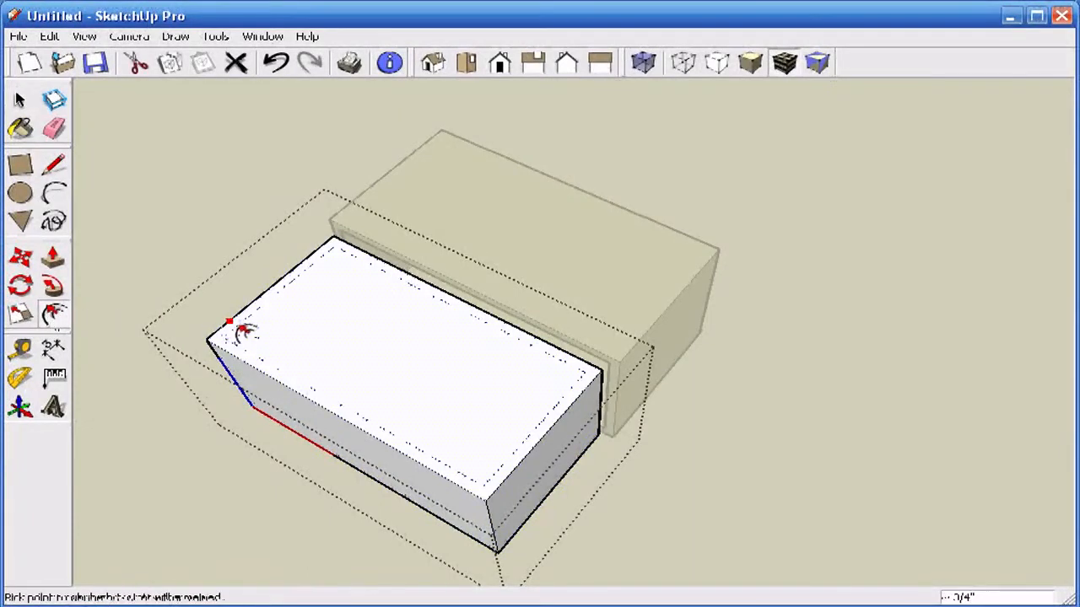
type("1/2")
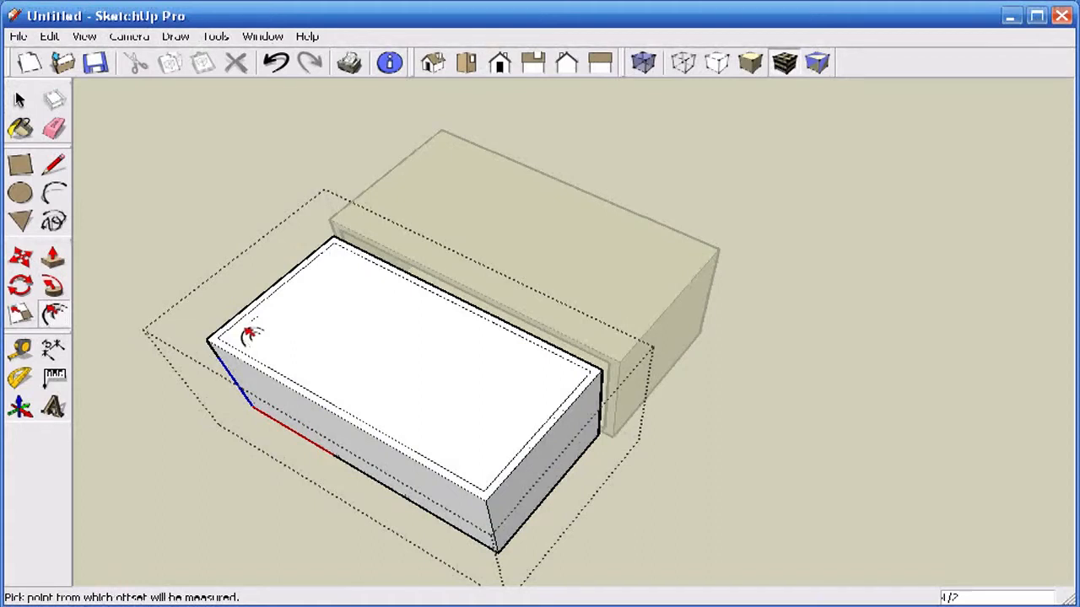
left_click(250, 335)
- Push the drawer's inner top face down 9 7/8 inches to hollow it out, and close the component
key("p")
left_click_drag(350, 337, 400, 413)
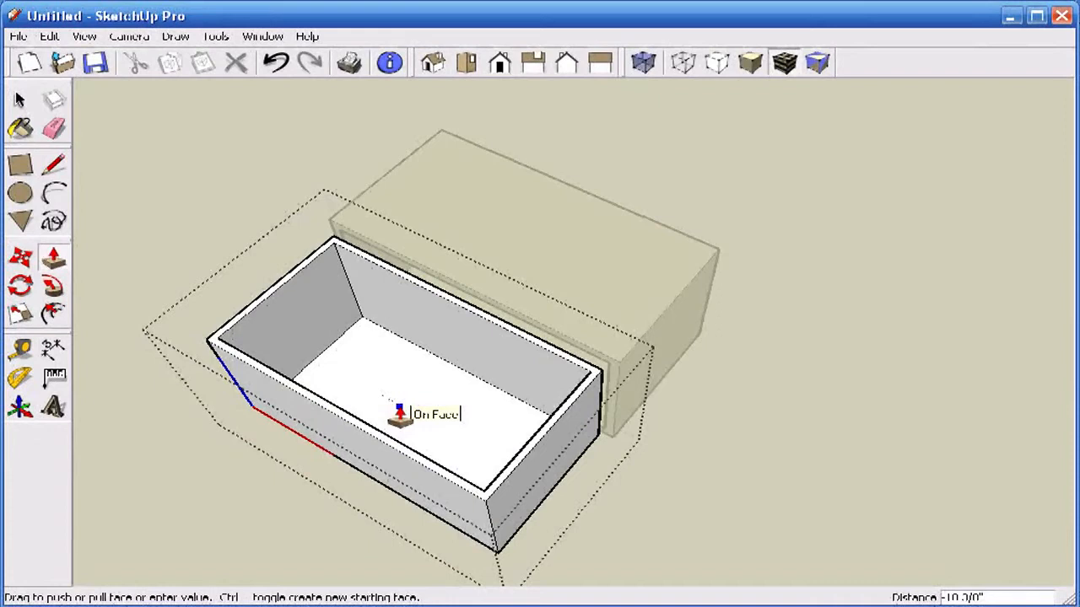
left_click_drag(400, 413, 396, 375)
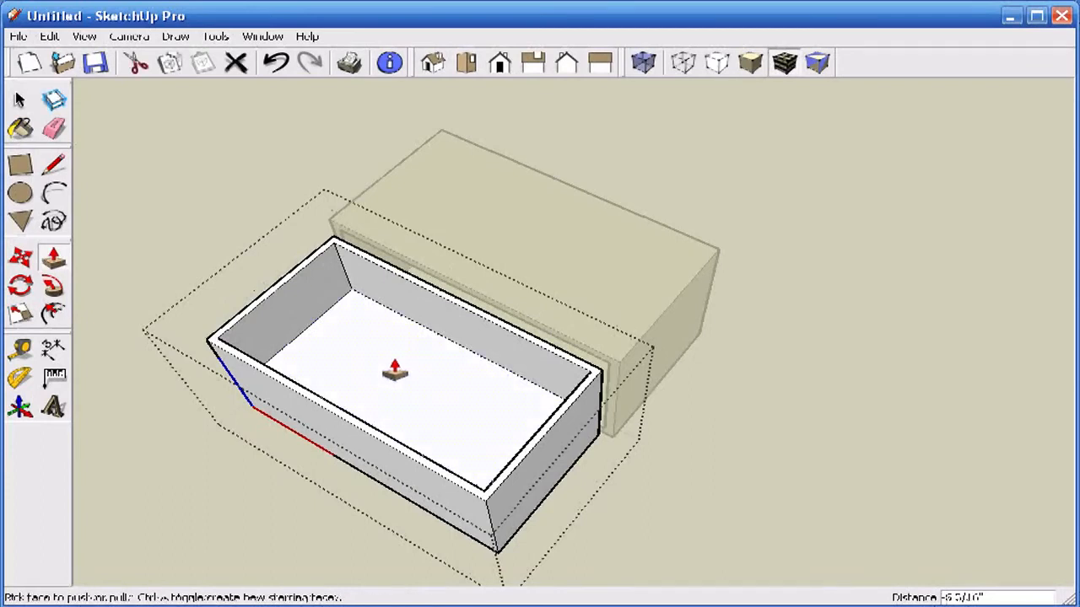
type("9 7/8")
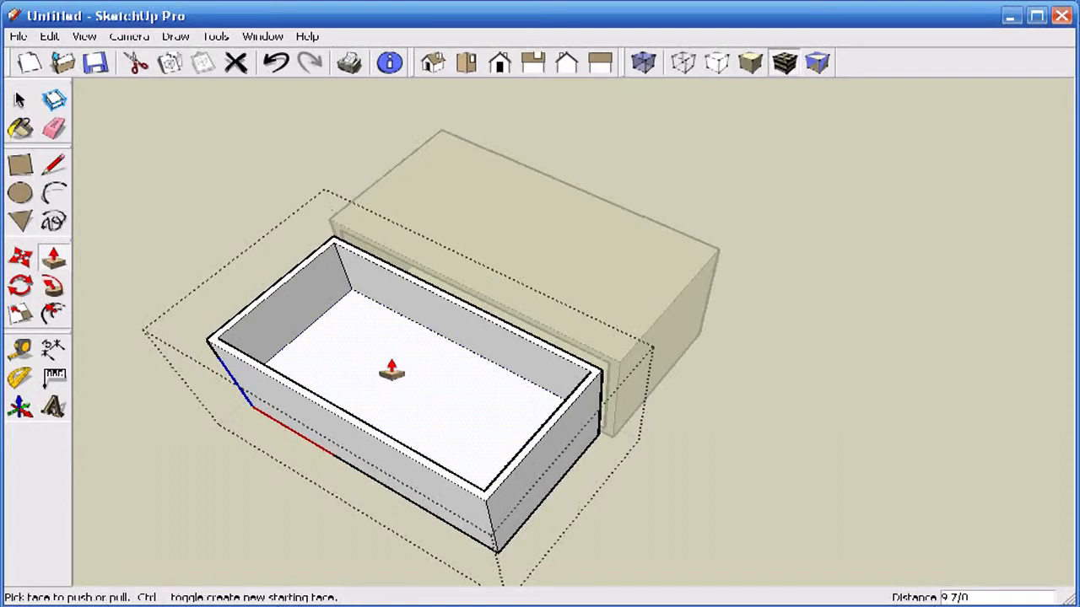
double_click(392, 371)
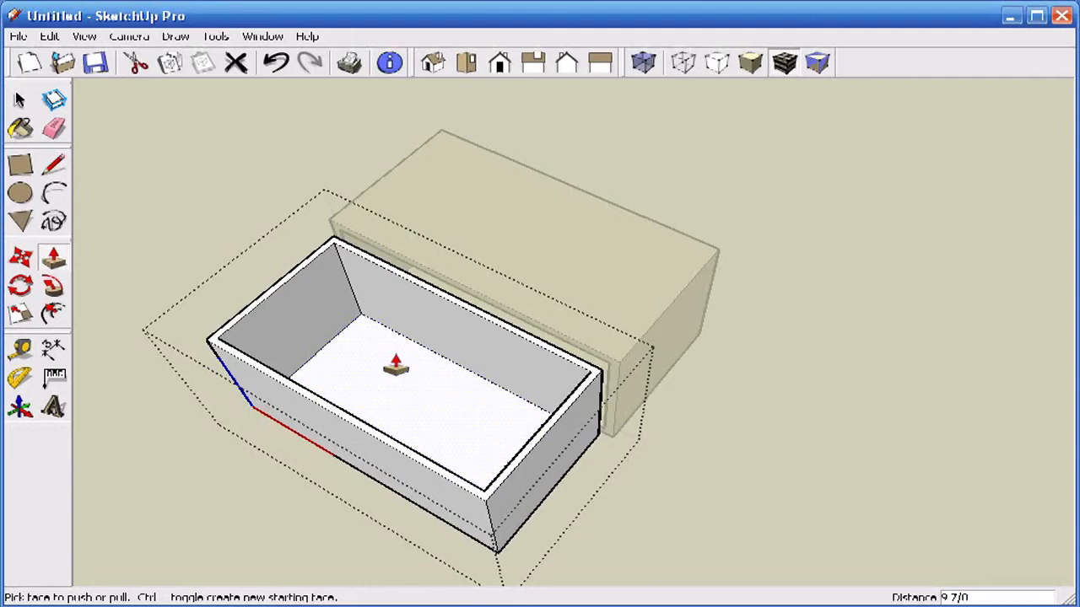
key("space")
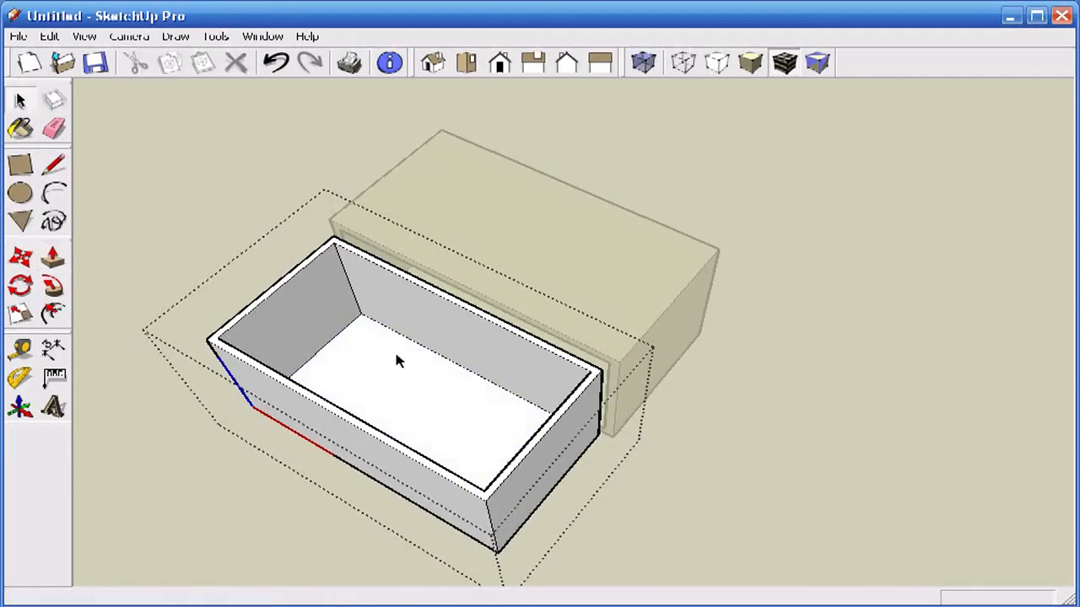
left_click(178, 161)
- Move the hollow drawer back along the green axis by about 12 3/4 inches, flush with the case front
middle_click_drag(205, 228, 221, 34)
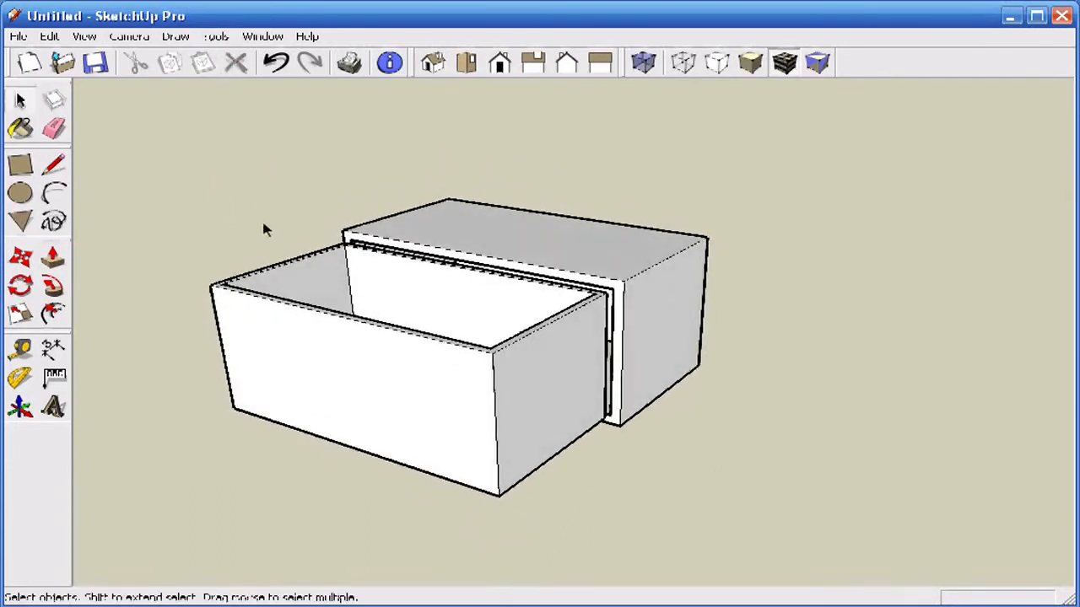
middle_click_drag(523, 388, 540, 364)
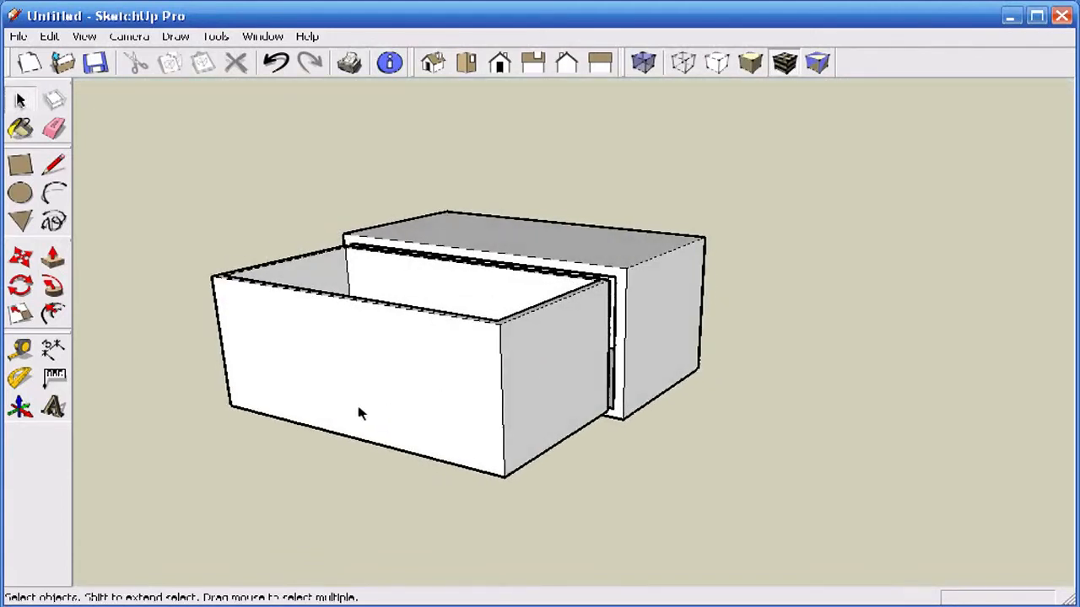
key("m")
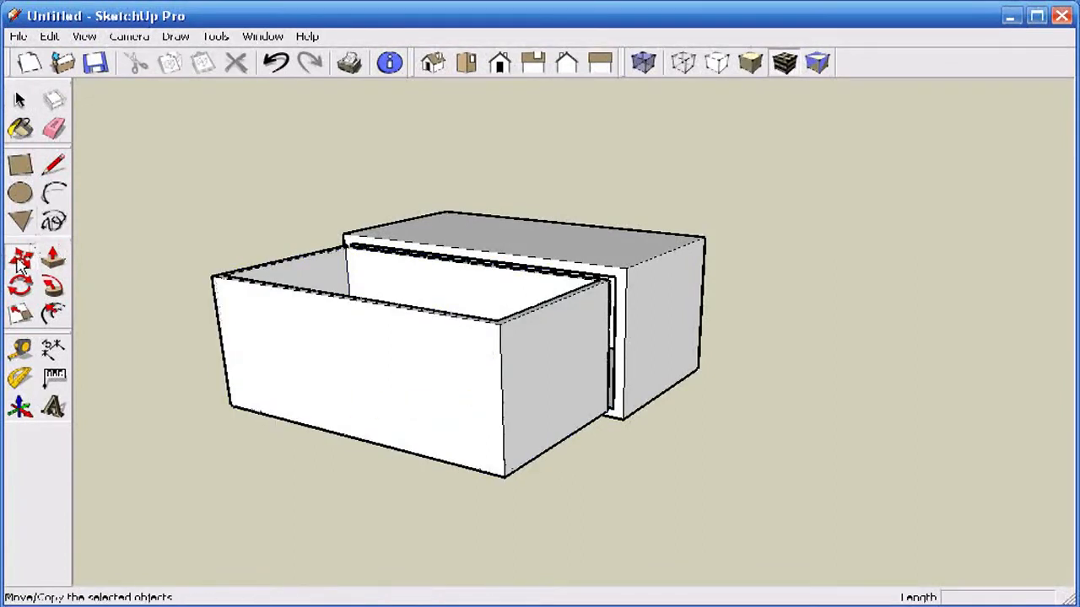
left_click(373, 369)
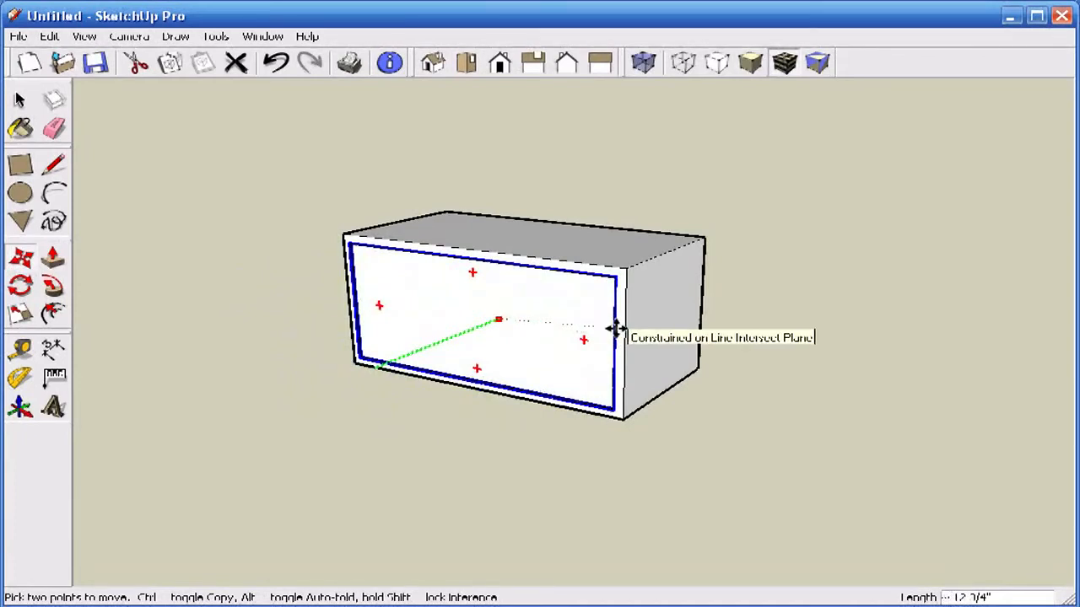
left_click(615, 329)
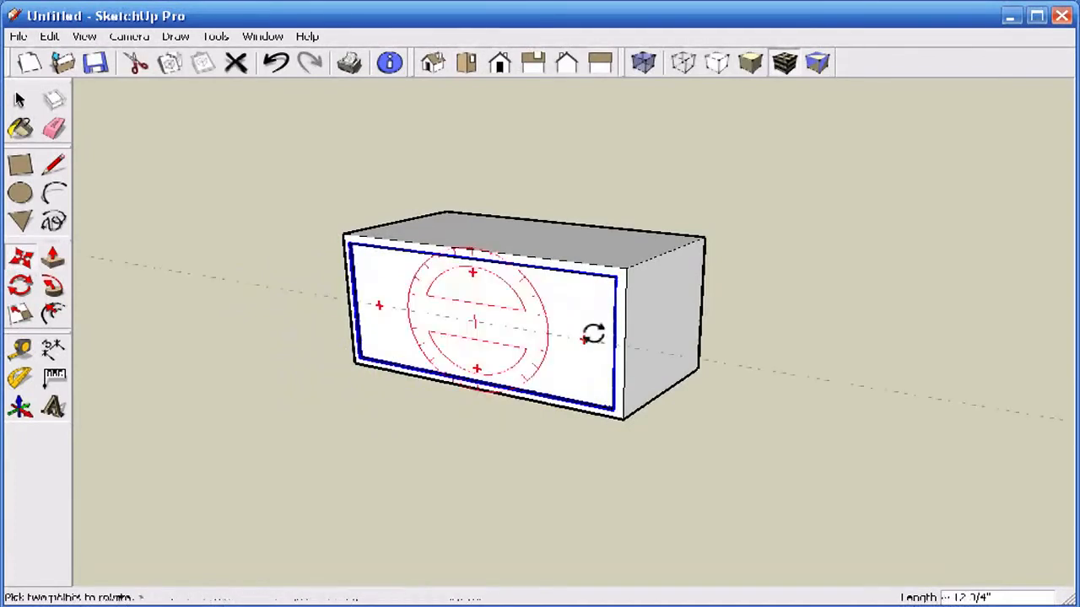
scroll(341, 422, "up", 3)
scroll(341, 422, "down", 2)
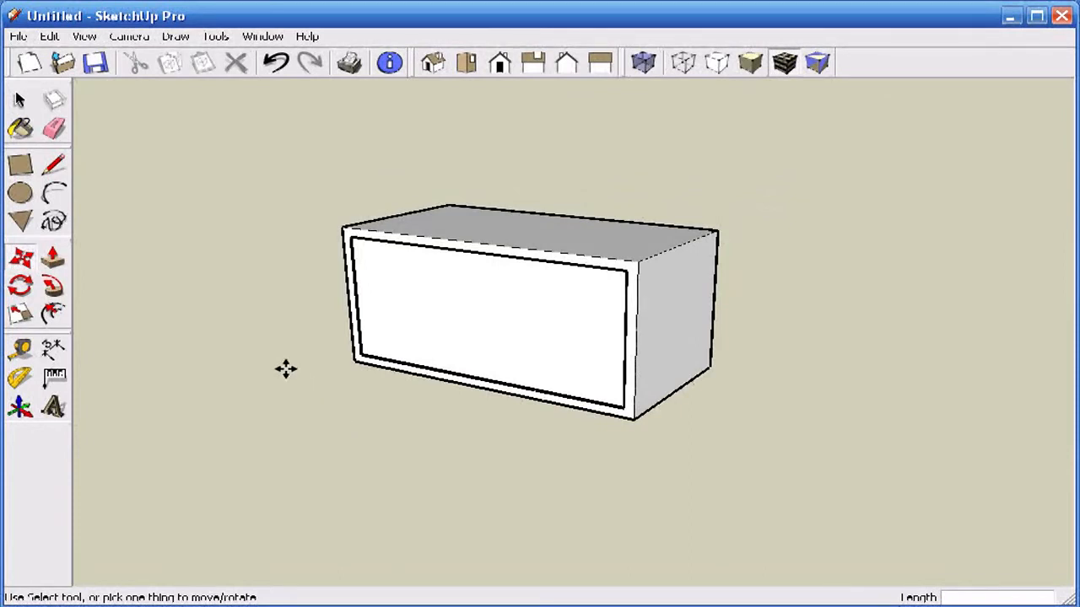
scroll(249, 323, "down", 1)
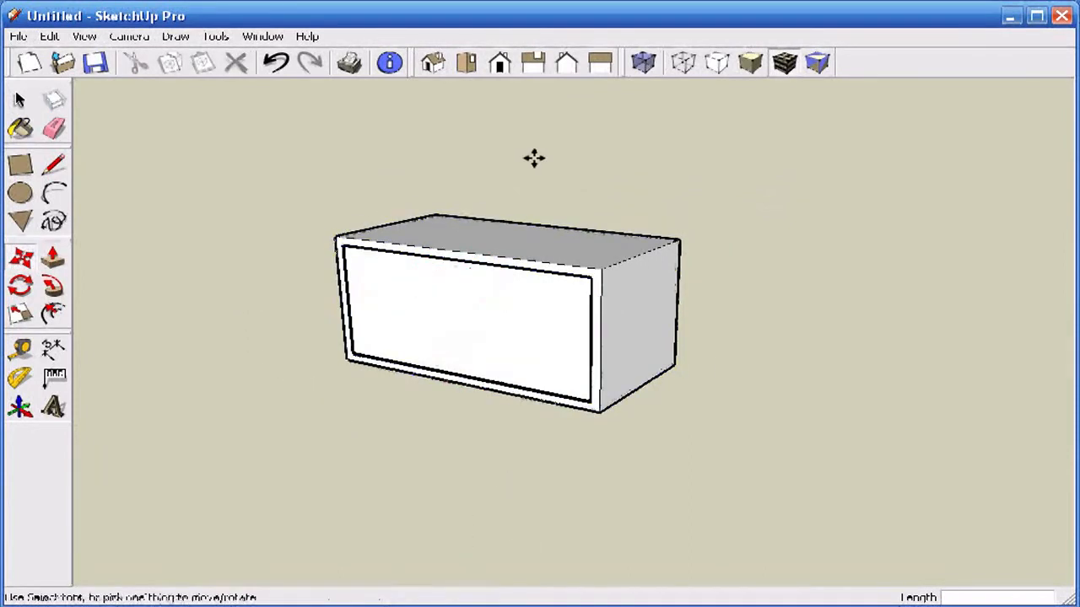
scroll(548, 136, "down", 1)
scroll(548, 135, "down", 1)
scroll(253, 373, "up", 2)
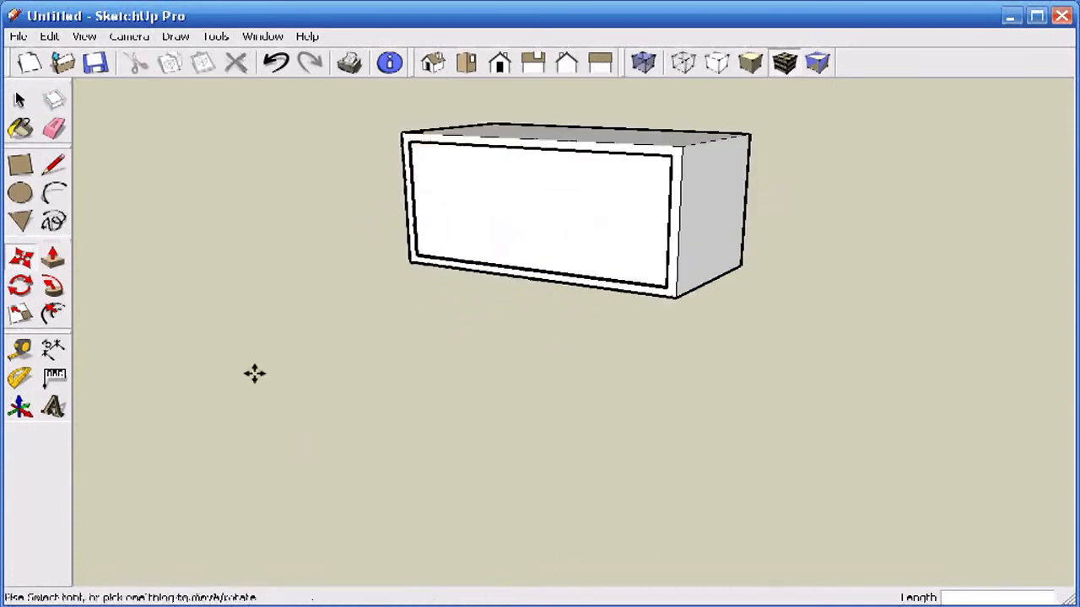
scroll(583, 144, "down", 1)
scroll(562, 91, "up", 2)
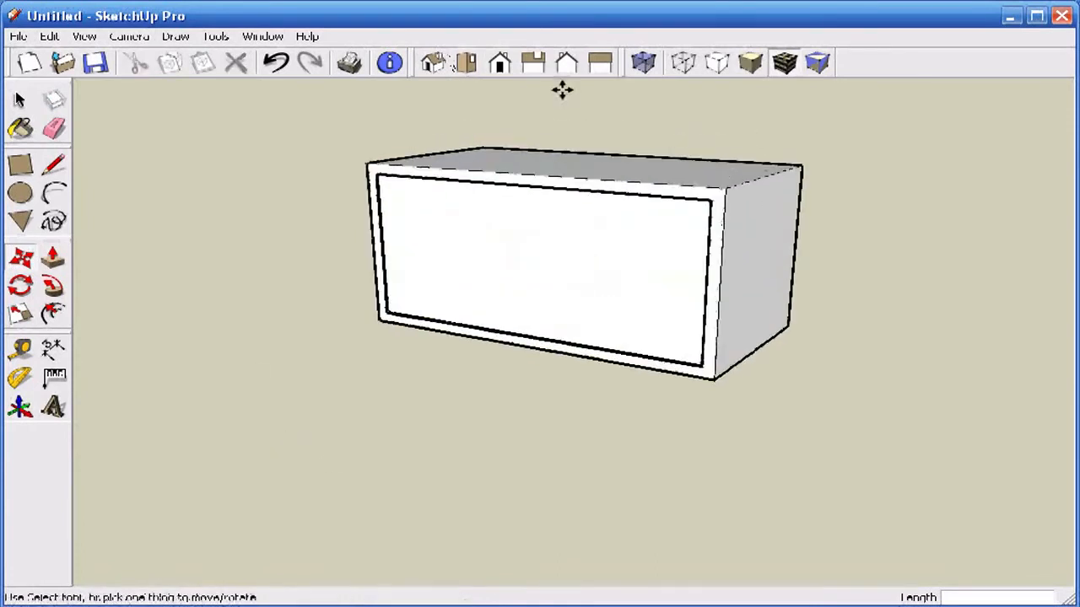
middle_click_drag(566, 104, 558, 179)
key("m")
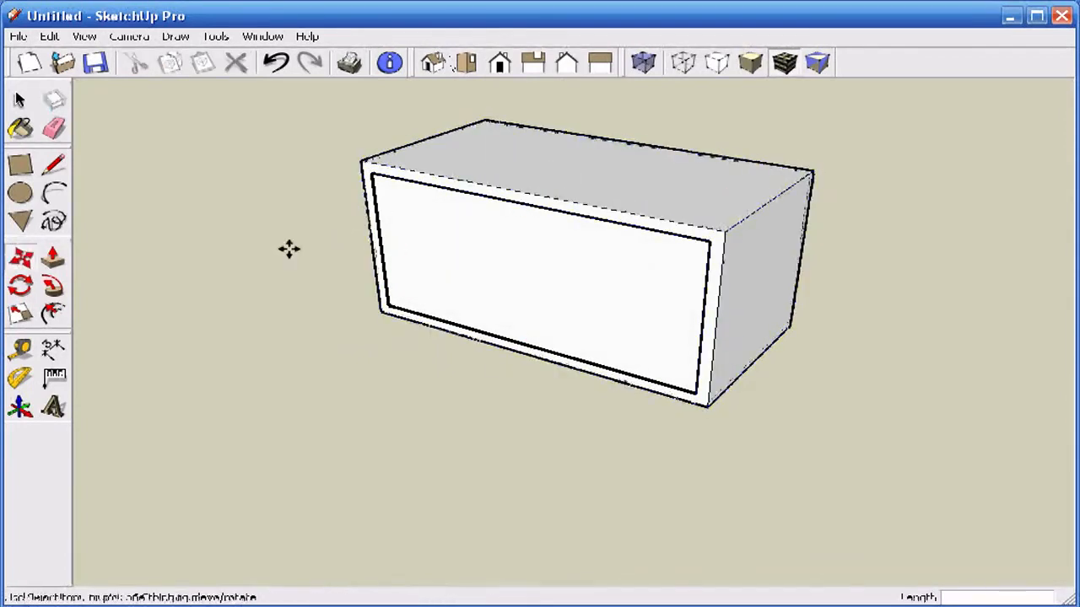
- Copy the drawer out of the case front along the green axis by about 11 5/16 inches
left_click(18, 264)
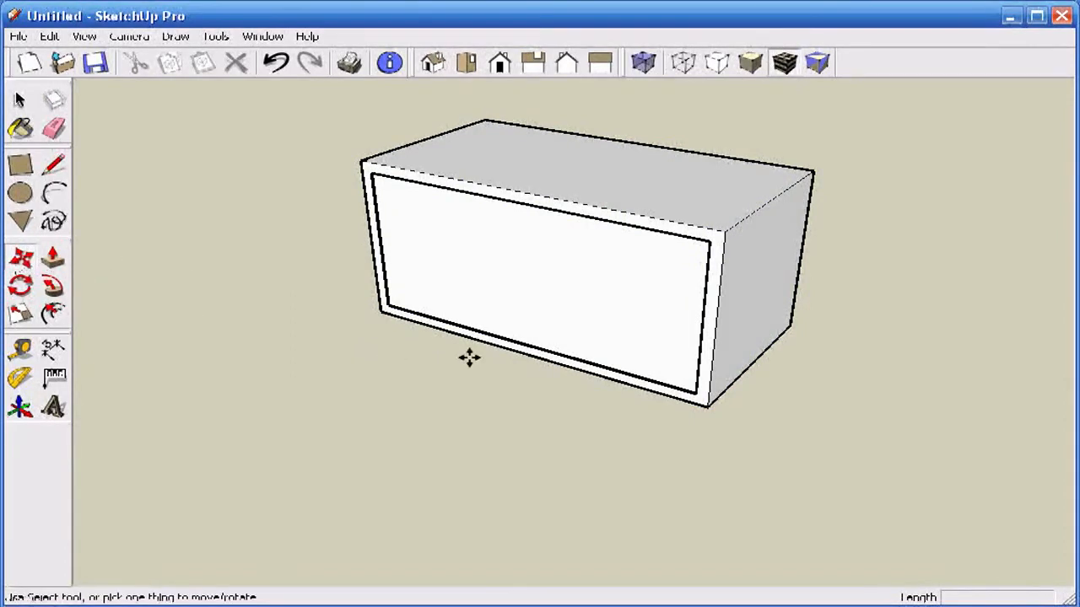
left_click(600, 317)
key("ctrl")
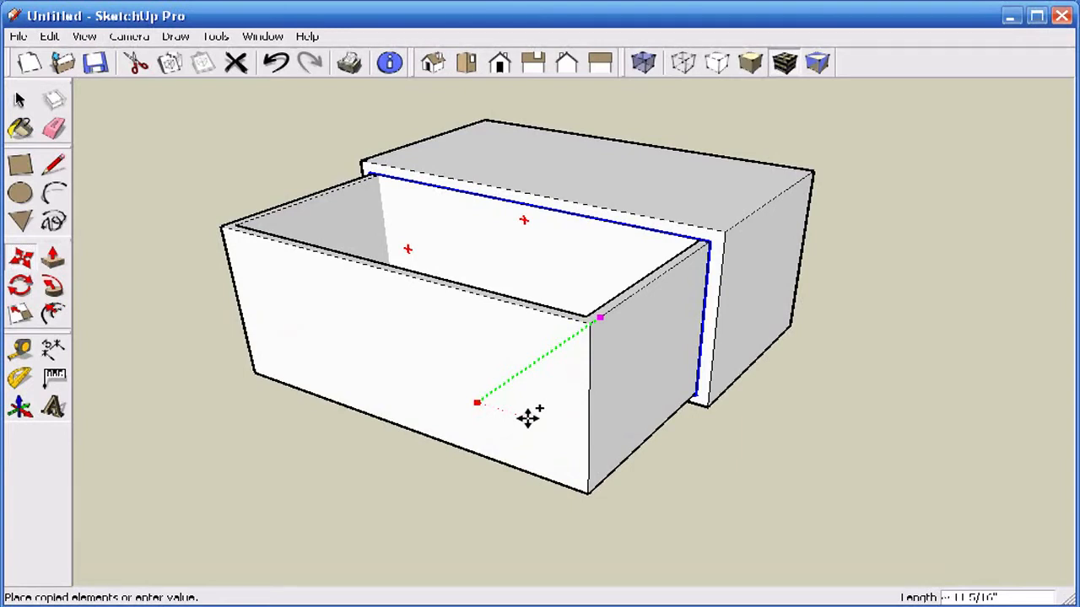
key("Escape")
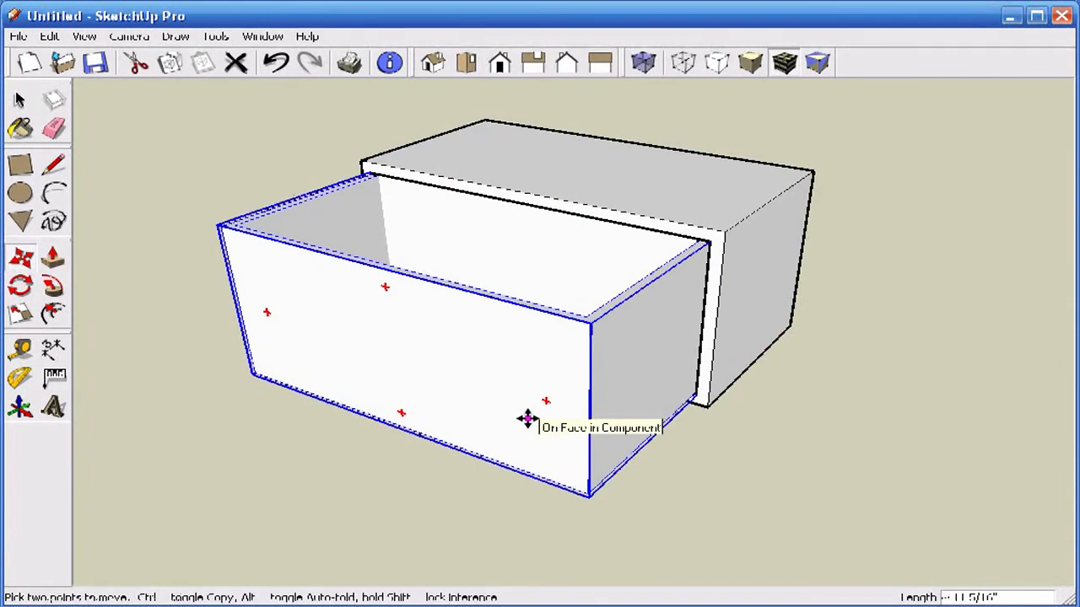
- Divide the copy distance into four equal intervals with /4 to array intermediate drawers, and clear the selection
type("7")
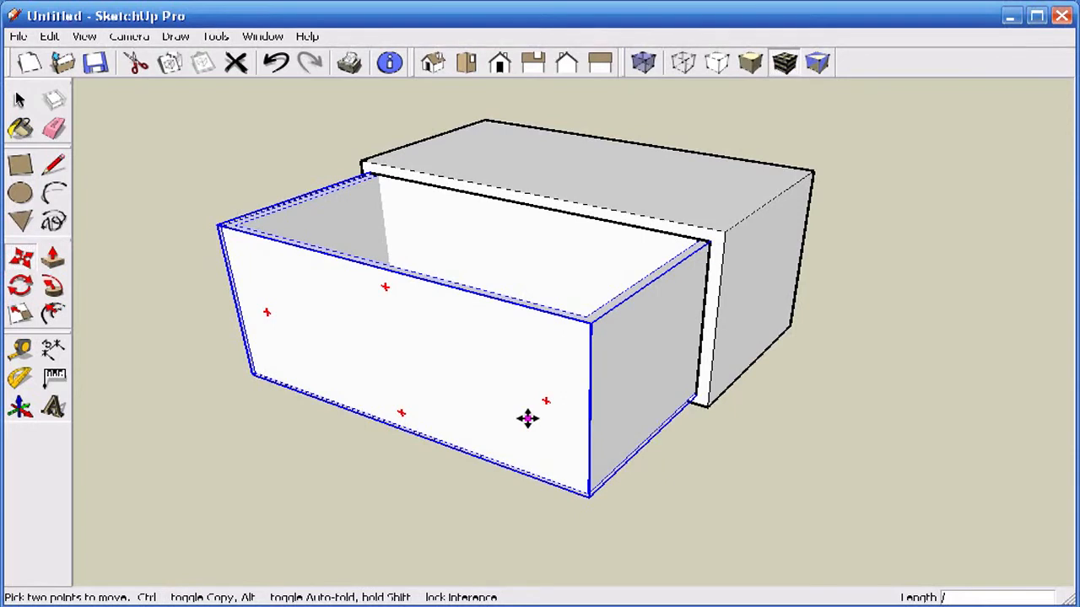
type("4")
key("Return")
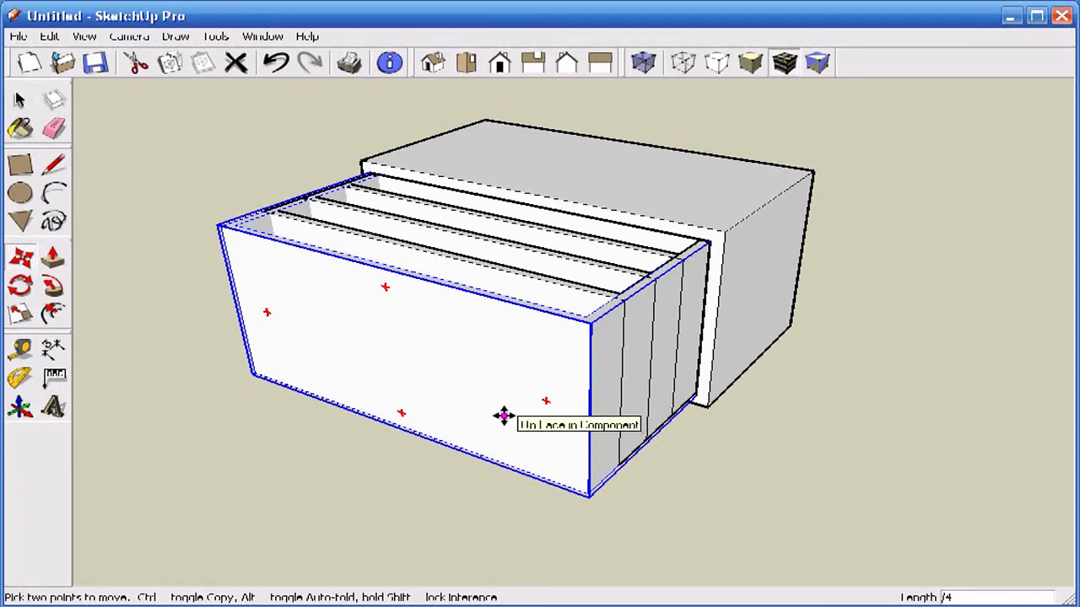
key("ctrl+t")
scroll(167, 420, "down", 1)
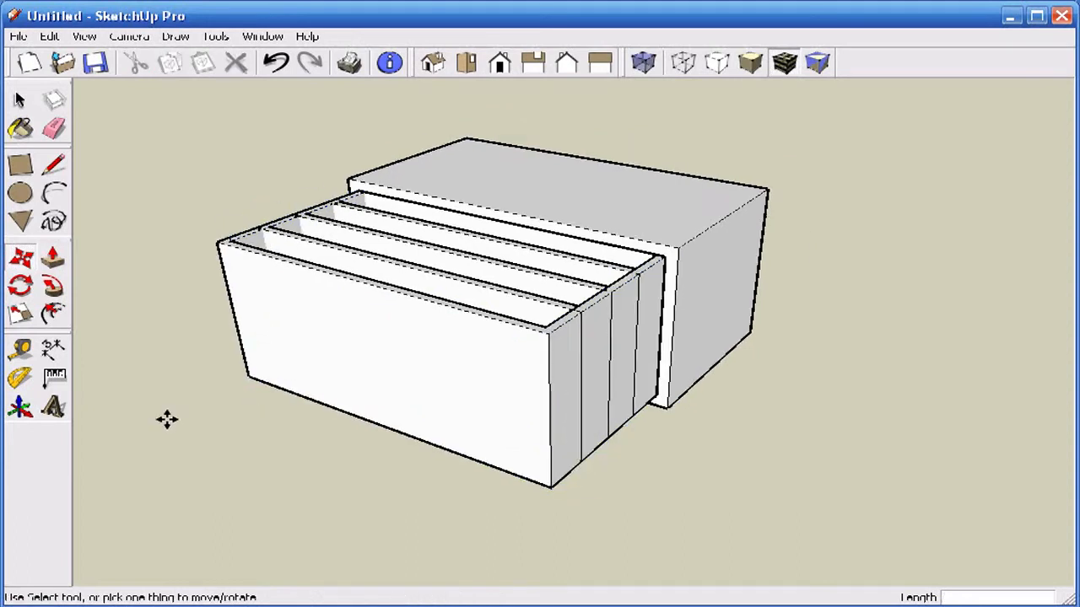
scroll(167, 419, "down", 1)
scroll(514, 114, "up", 1)
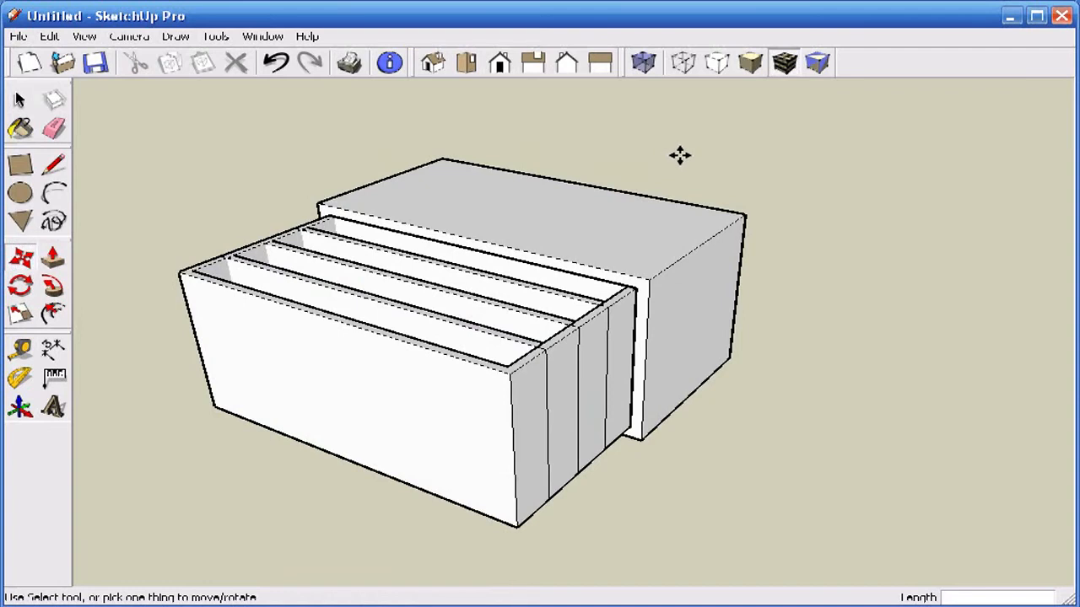
scroll(681, 155, "down", 1)
scroll(75, 301, "up", 1)
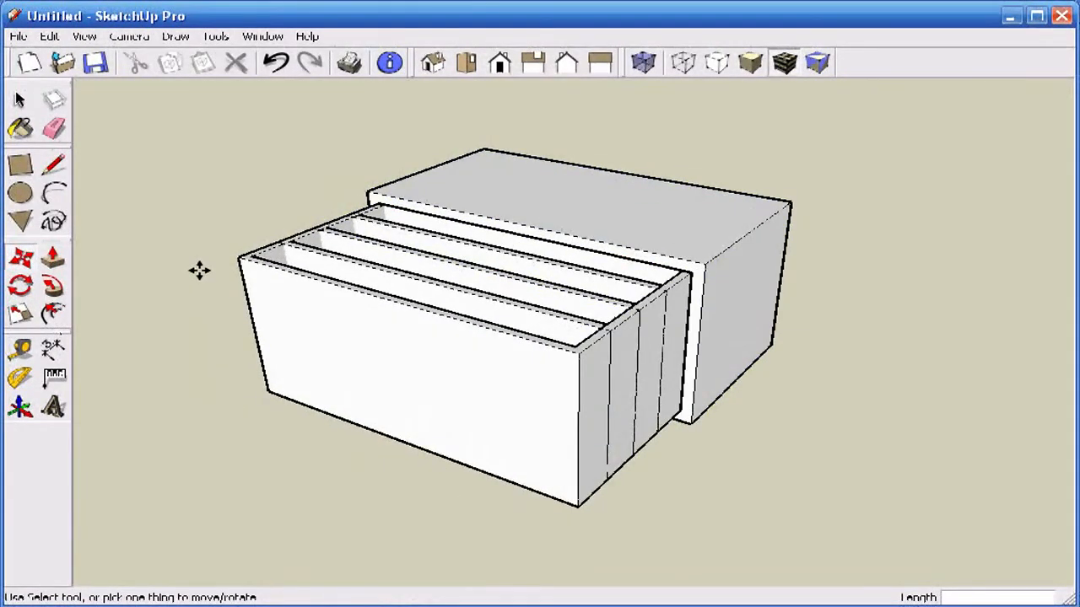
- Show the model's layer list and select the overlapping drawer copies one at a time, ending with the frontmost drawer
left_click(262, 38)
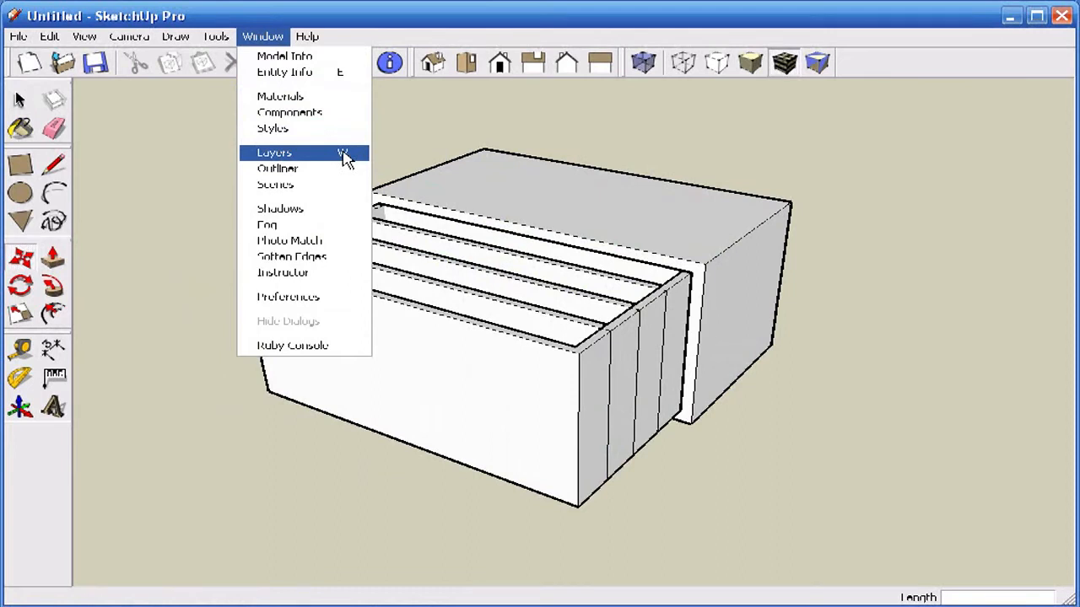
left_click(345, 157)
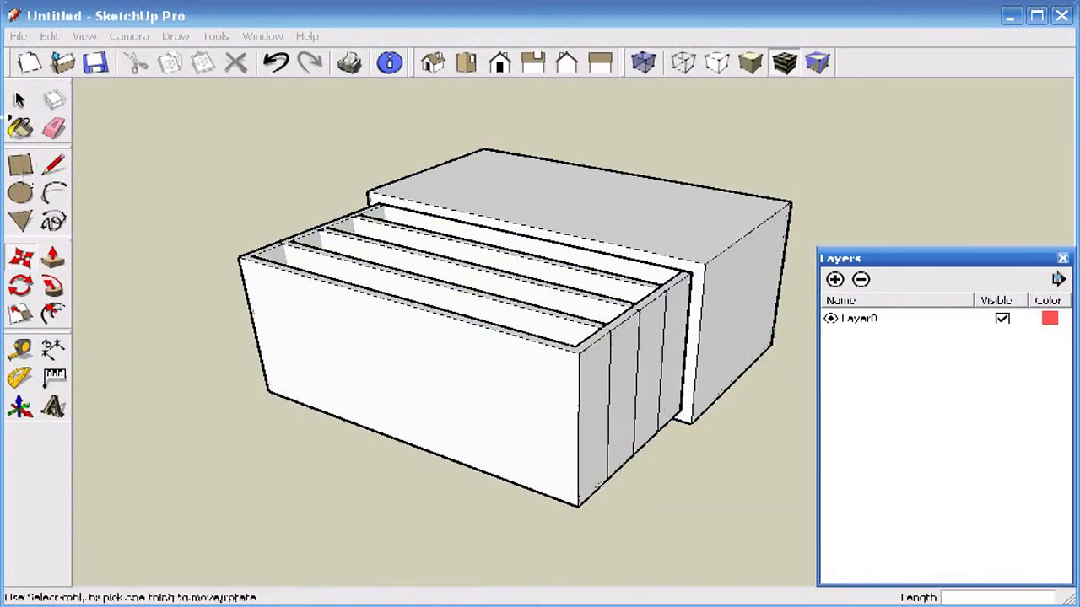
left_click(22, 102)
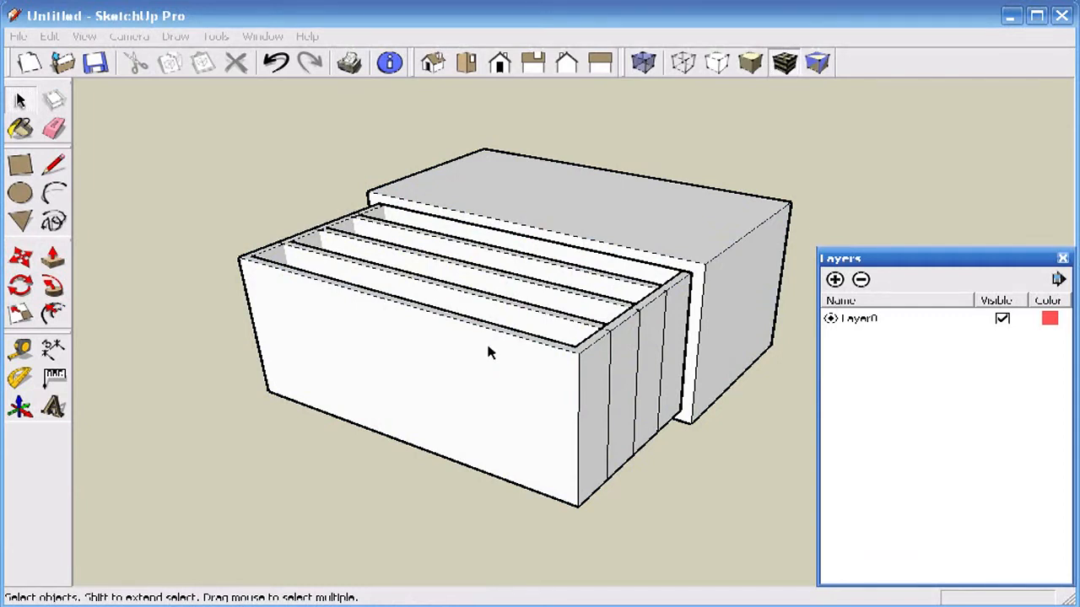
left_click(474, 367)
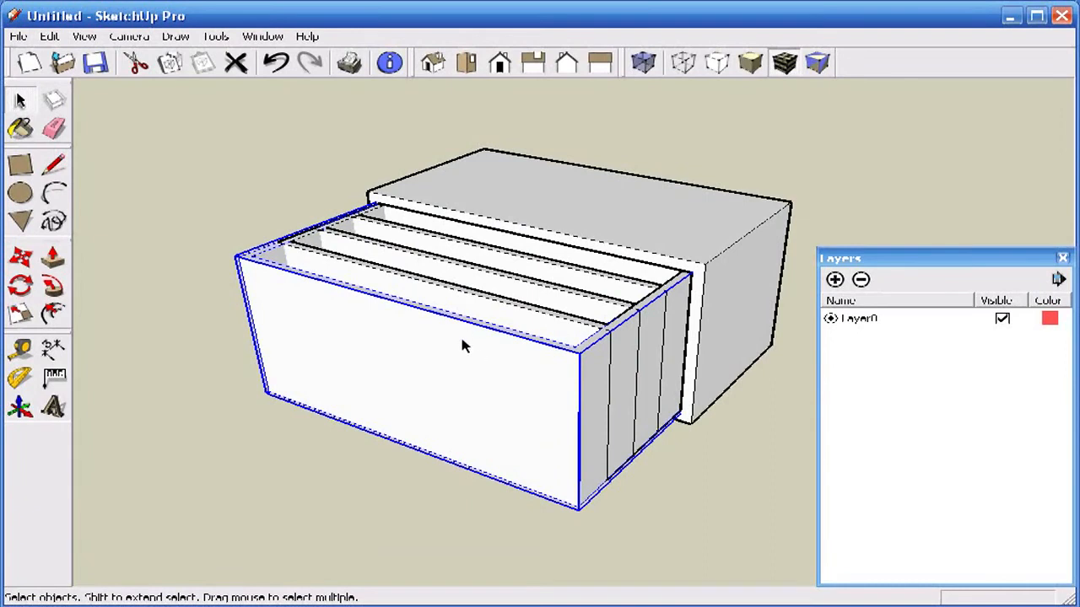
double_click(660, 333)
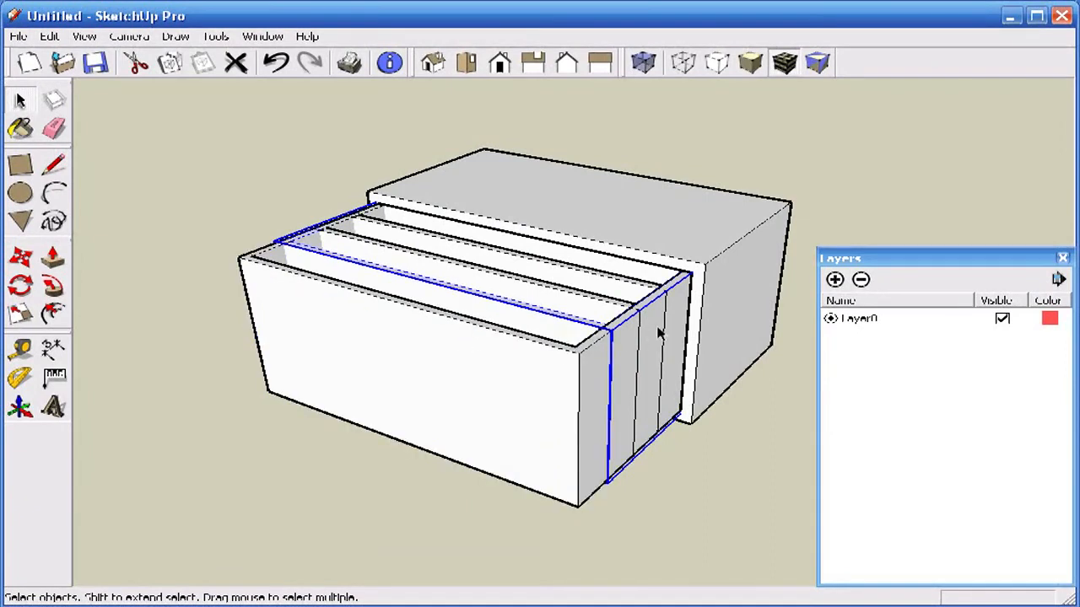
left_click(659, 329)
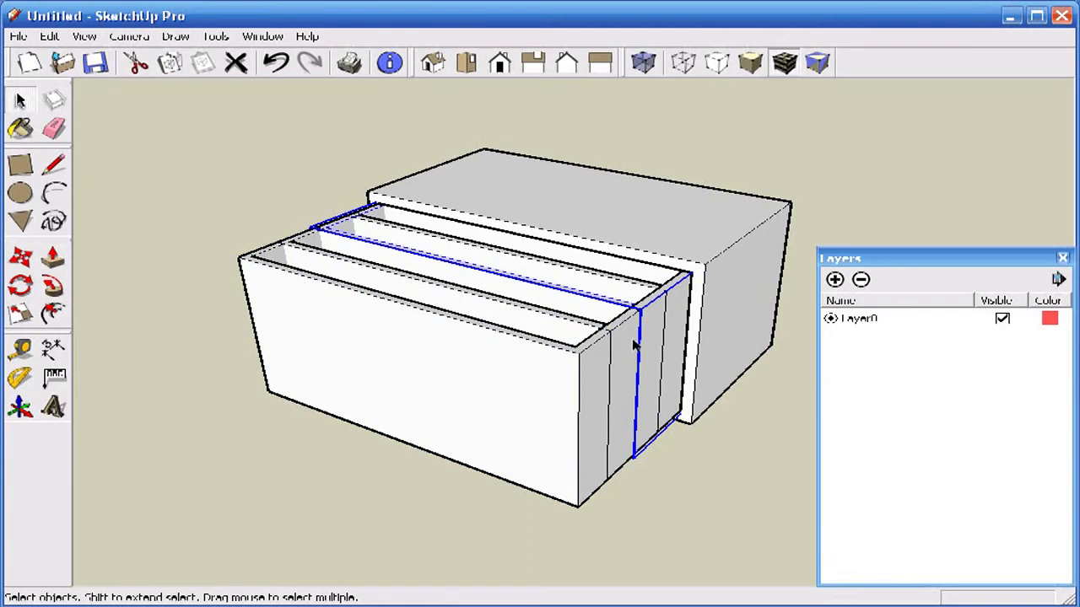
left_click(635, 346)
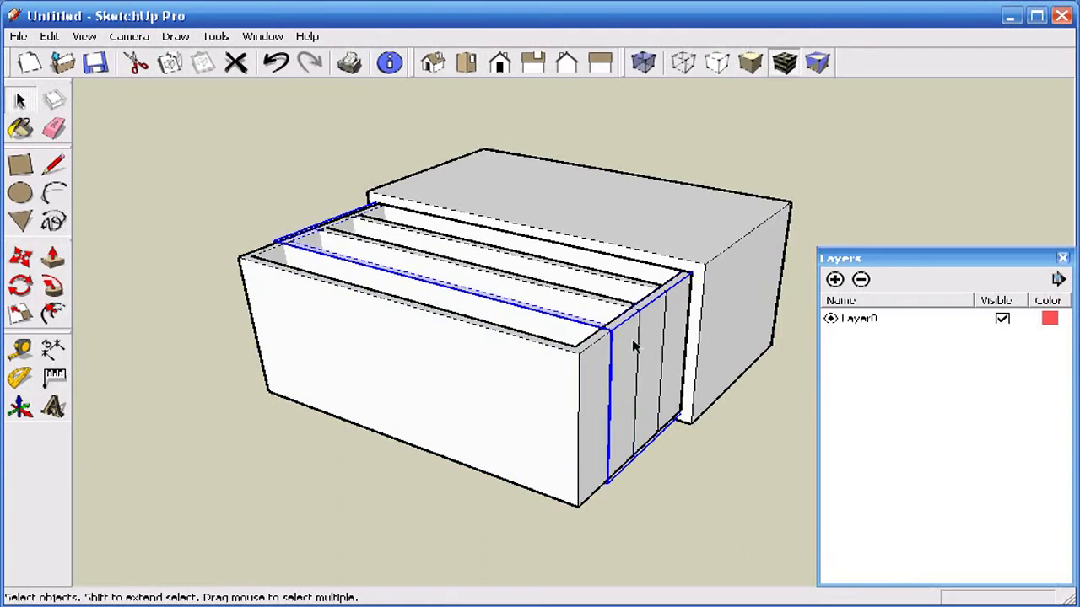
left_click(429, 374)
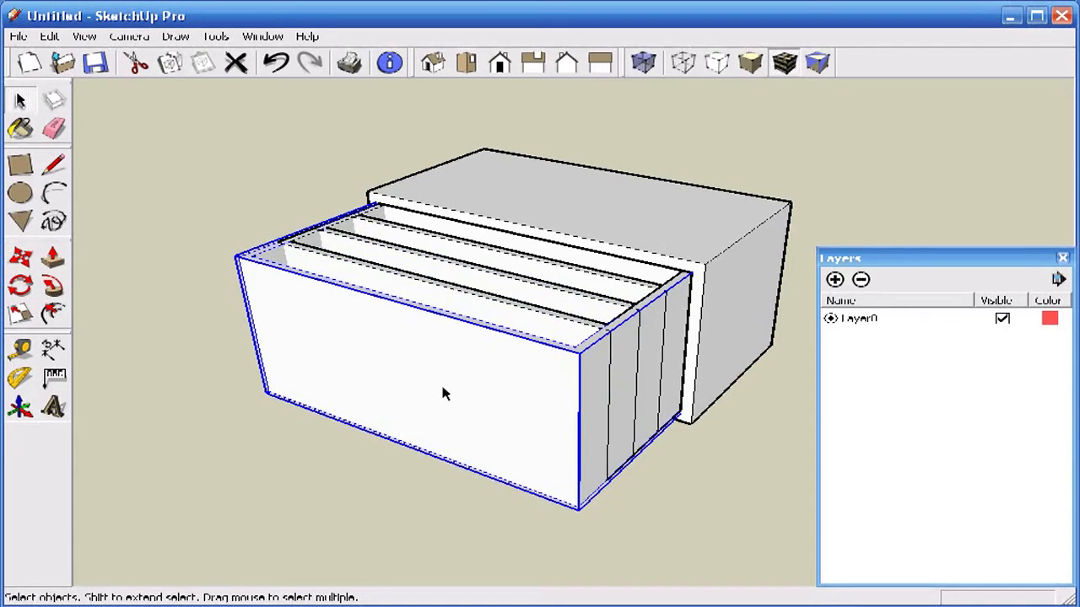
- Add five new layers, Layer1 through Layer5, to the model
left_click(835, 279)
left_click(834, 279)
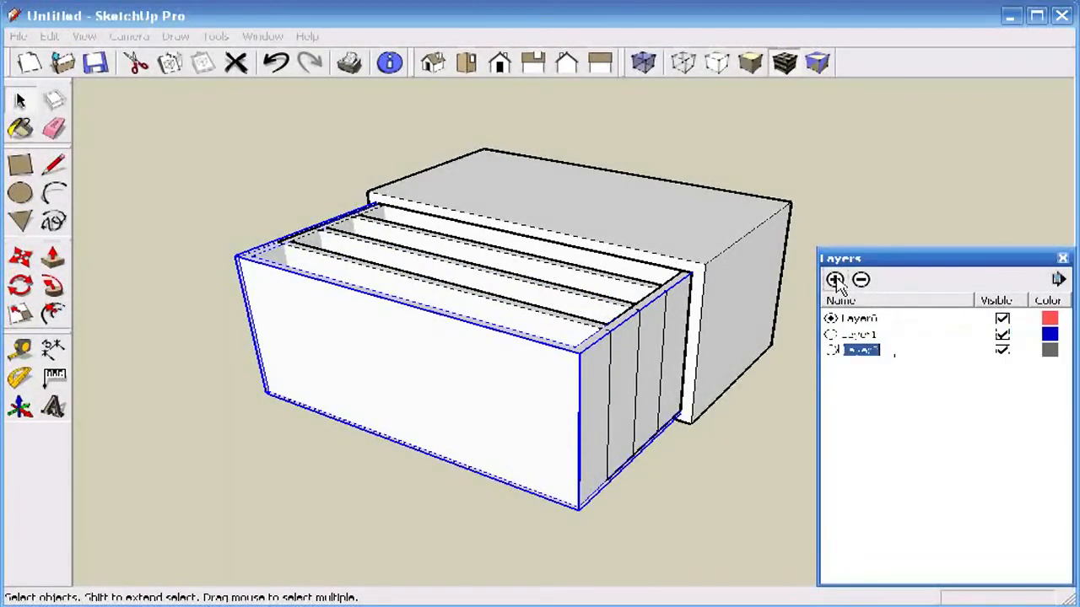
left_click(834, 279)
left_click(834, 279)
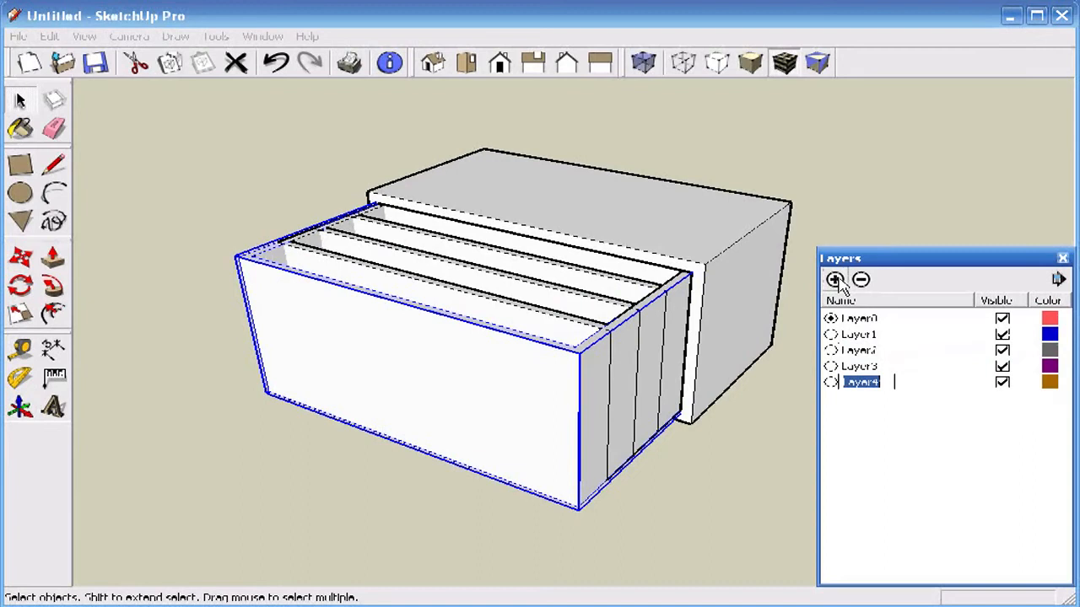
left_click(834, 279)
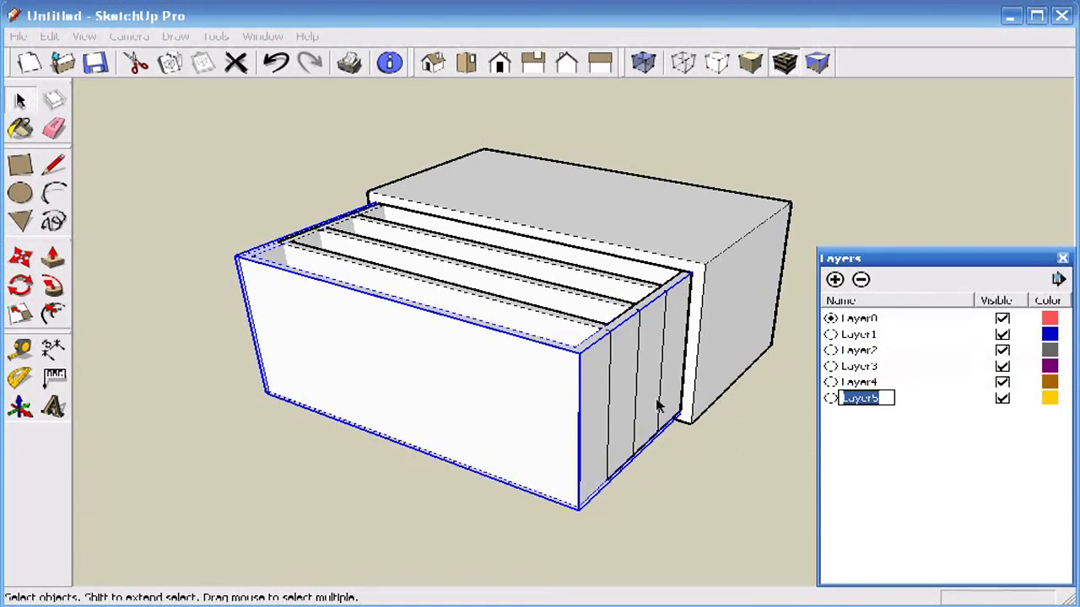
- Show the entity info of the frontmost drawer copy and assign that drawer to Layer5
right_click(531, 387)
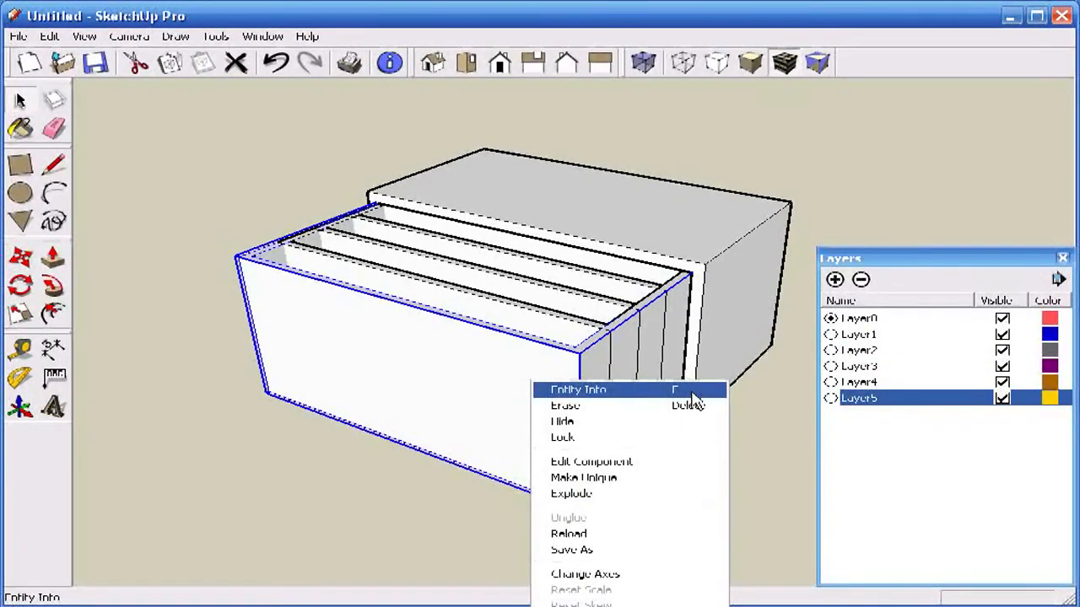
left_click(637, 397)
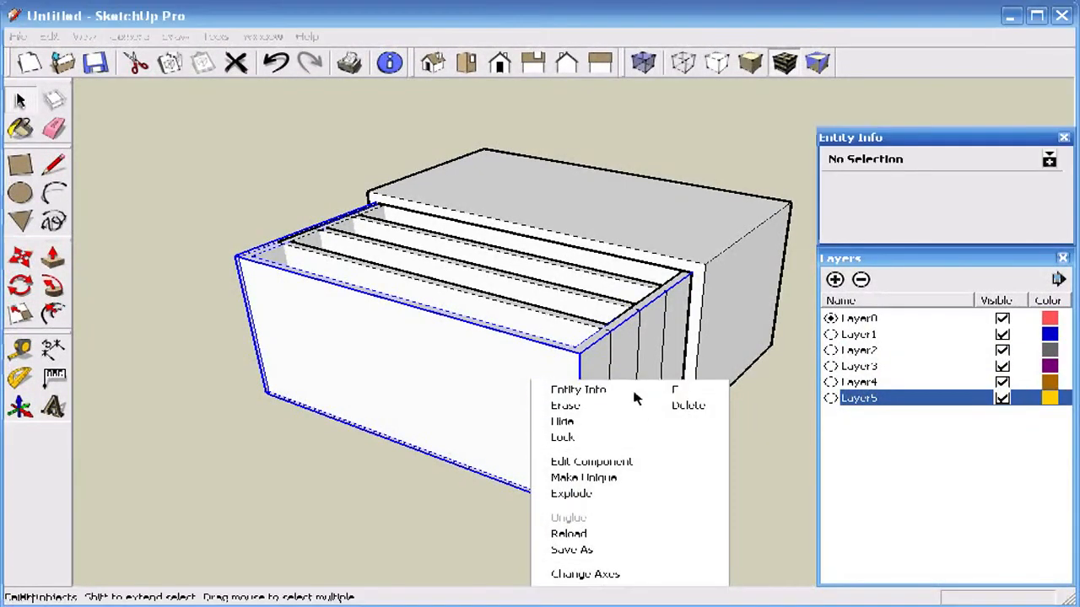
left_click_drag(966, 141, 953, 113)
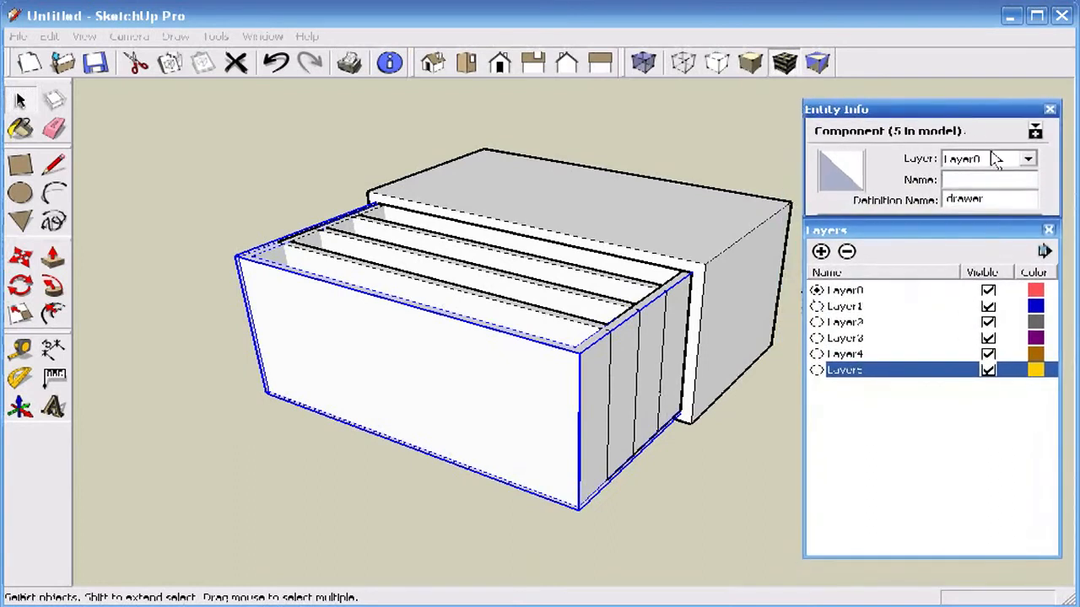
left_click_drag(947, 110, 957, 127)
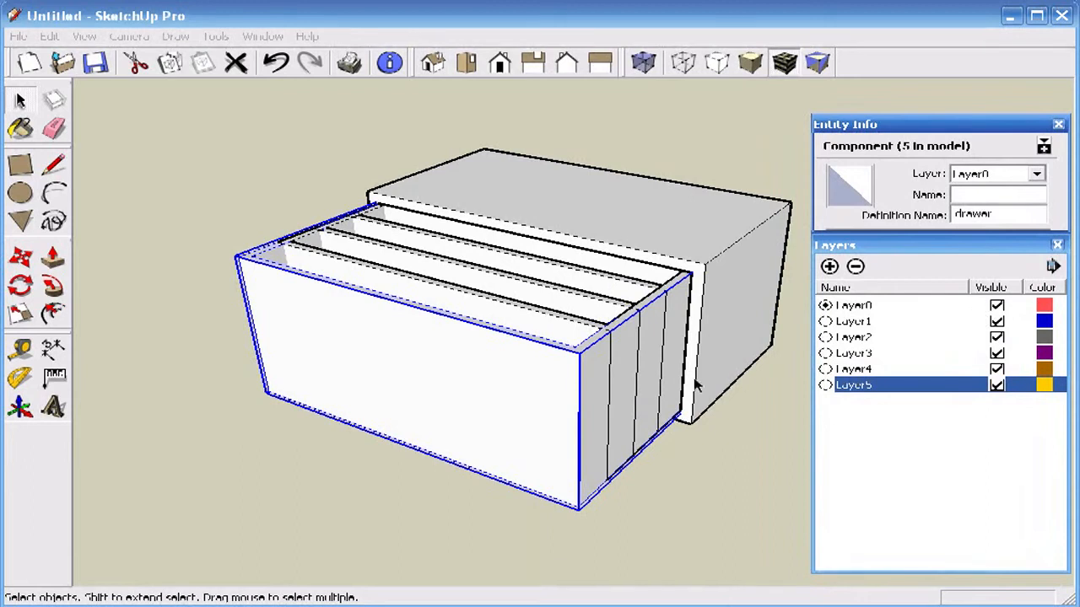
left_click(529, 387)
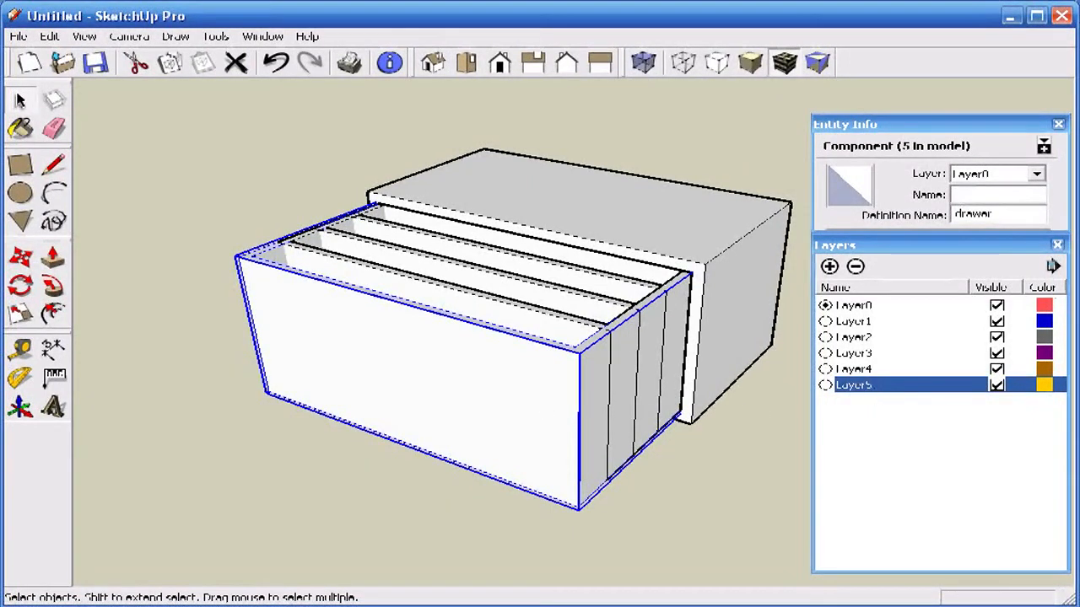
left_click(1039, 175)
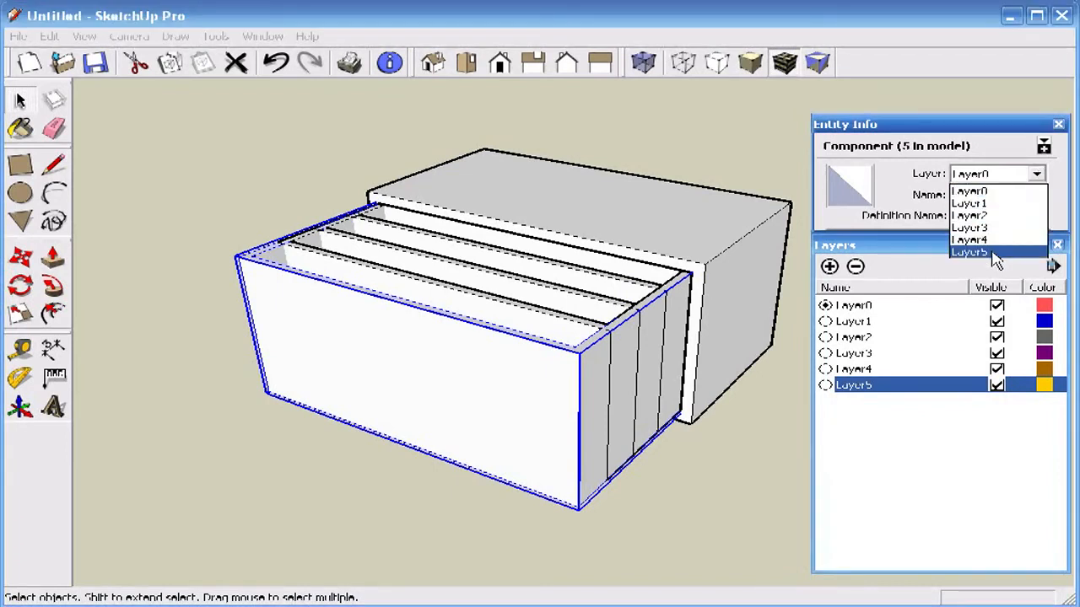
left_click(998, 253)
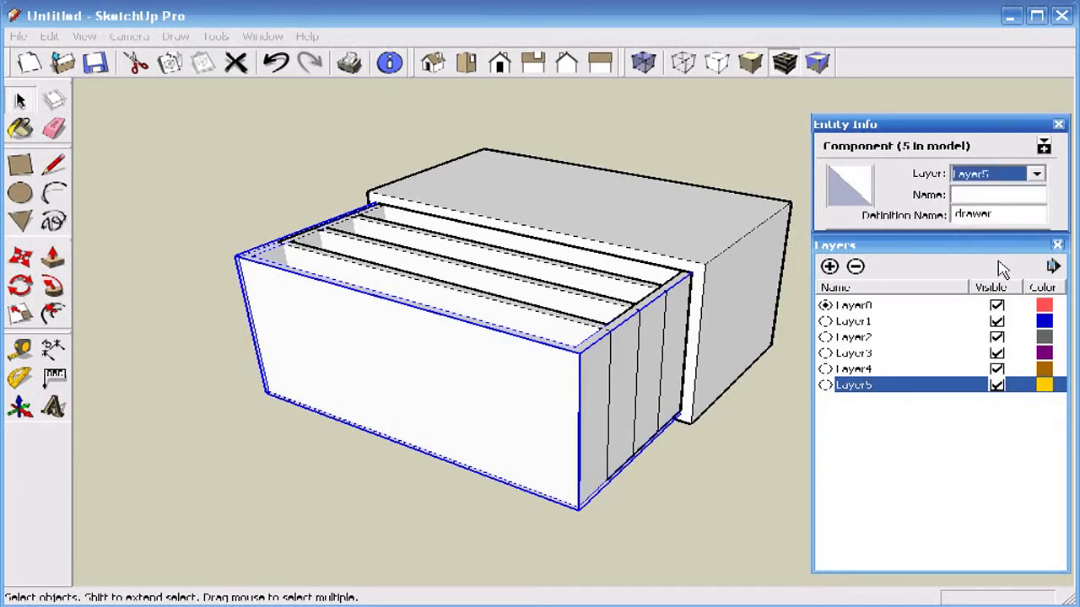
- Toggle Layer5's visibility off and on twice to check which drawer it controls
left_click(996, 385)
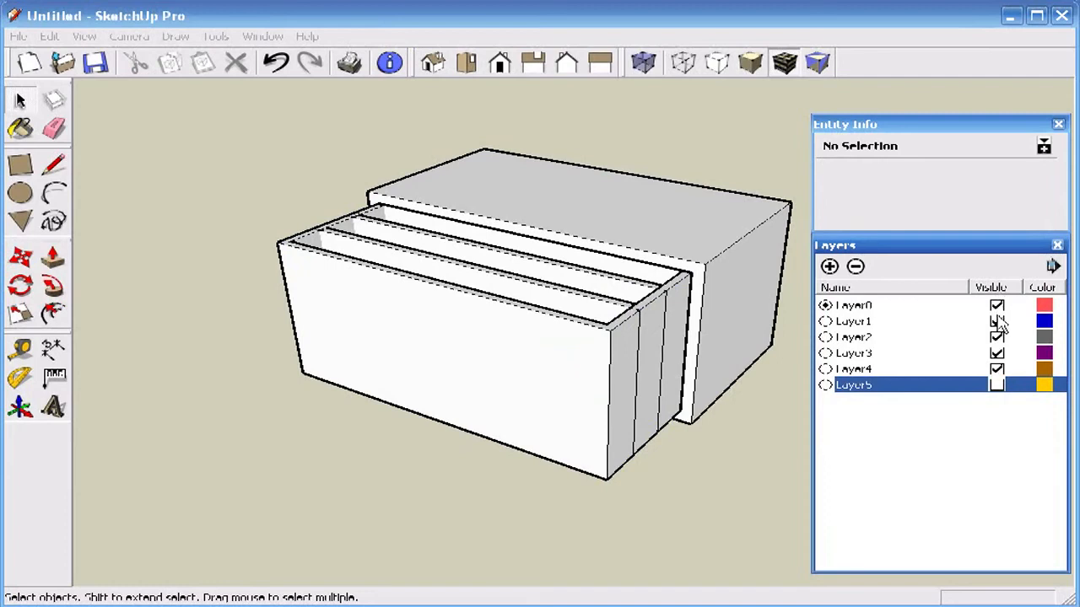
left_click(997, 385)
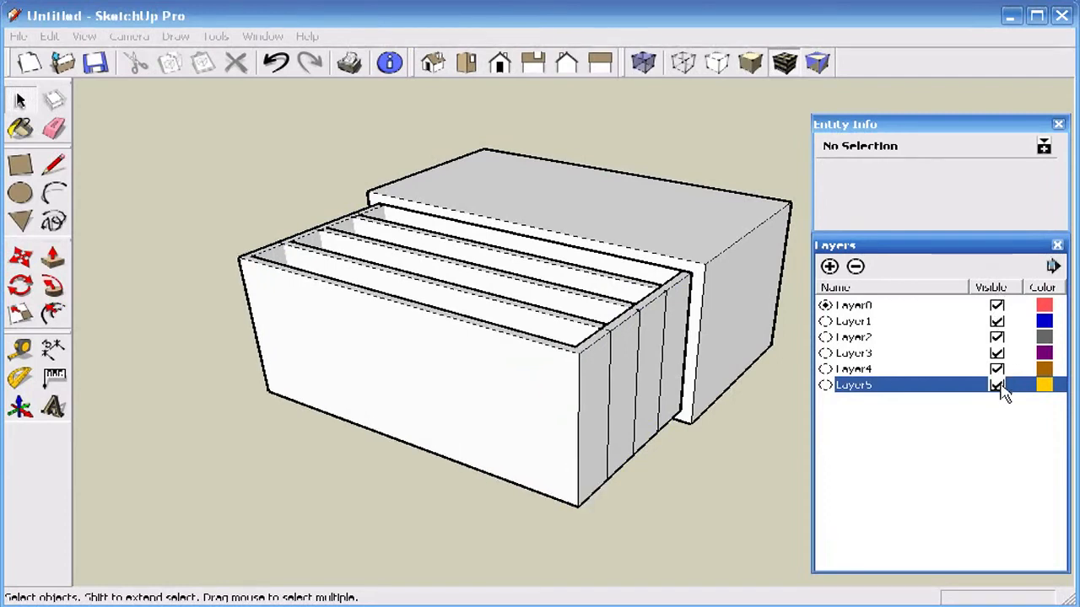
left_click(997, 385)
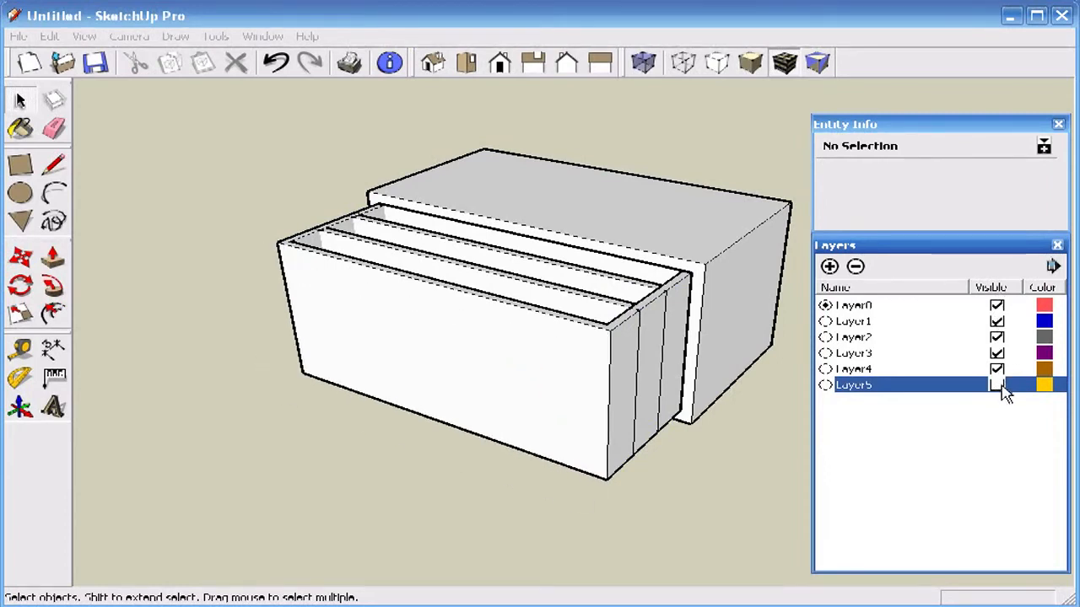
left_click(997, 386)
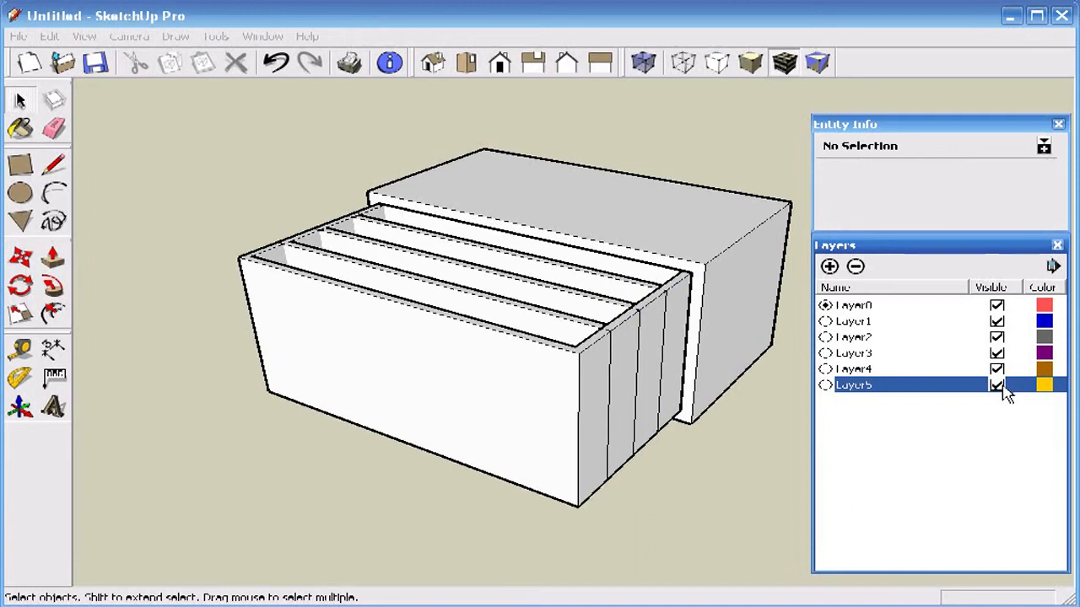
- Hide Layer5, Layer4, Layer3, Layer2 and Layer1, leaving only Layer0 visible
left_click(997, 385)
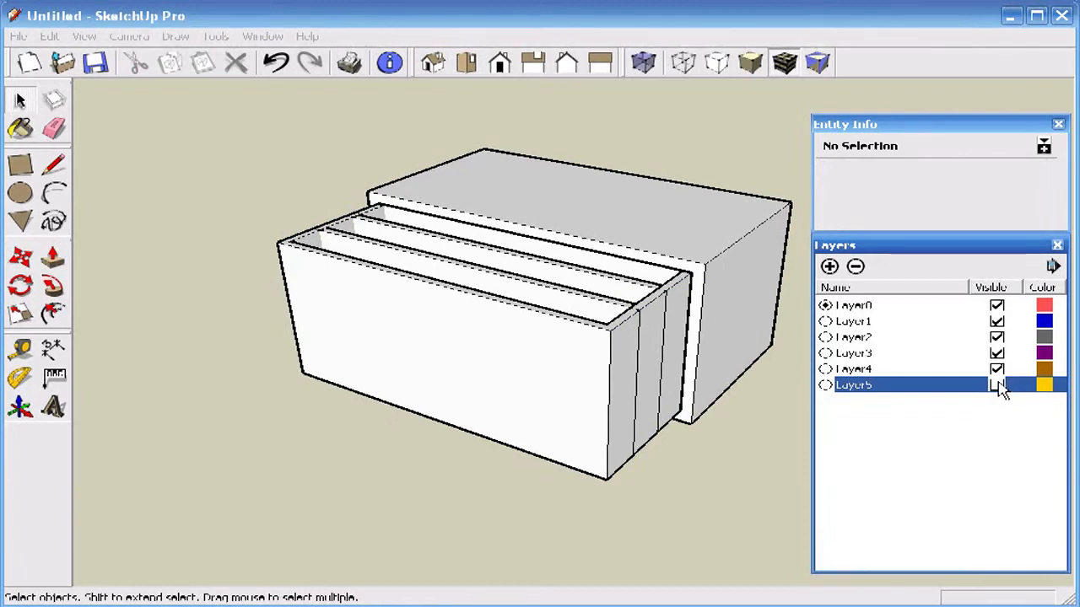
left_click(997, 369)
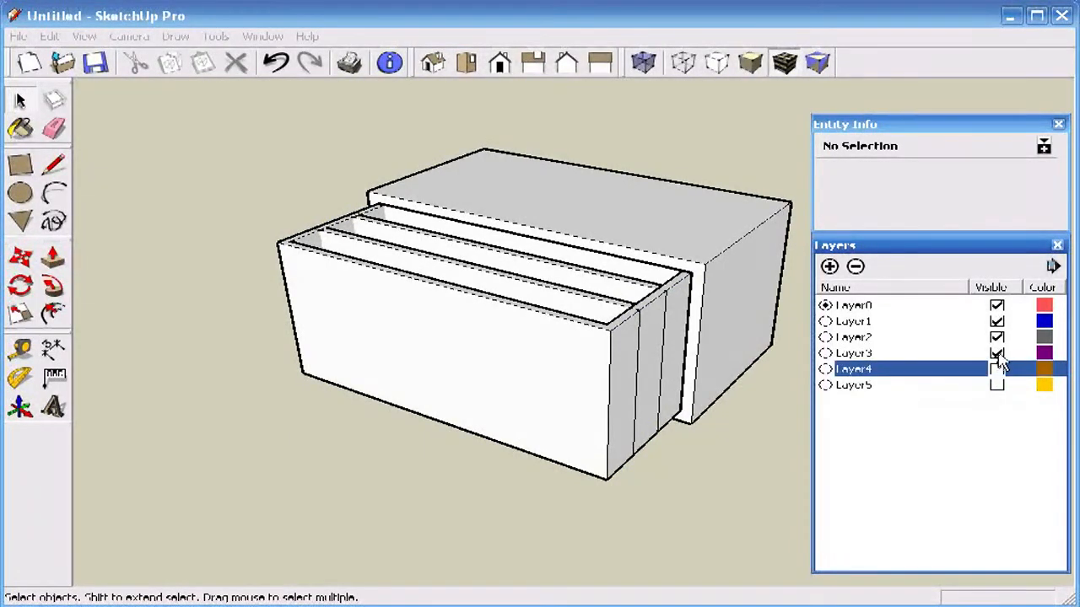
left_click(996, 353)
left_click(996, 337)
left_click(996, 322)
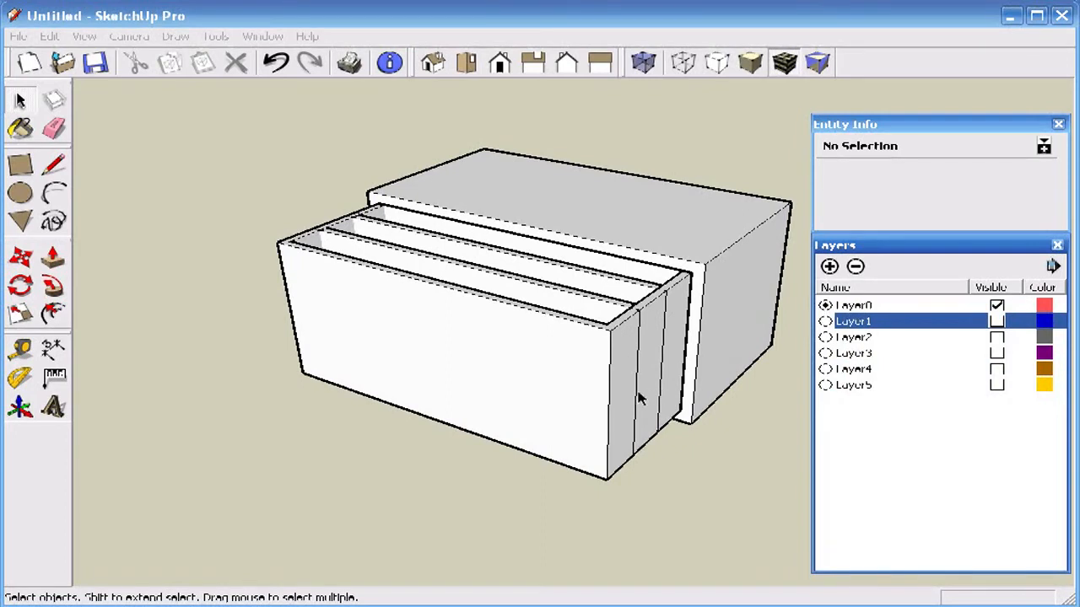
- Assign the frontmost visible drawer copy to Layer4 and the drawer copy directly behind it to Layer3
left_click(565, 384)
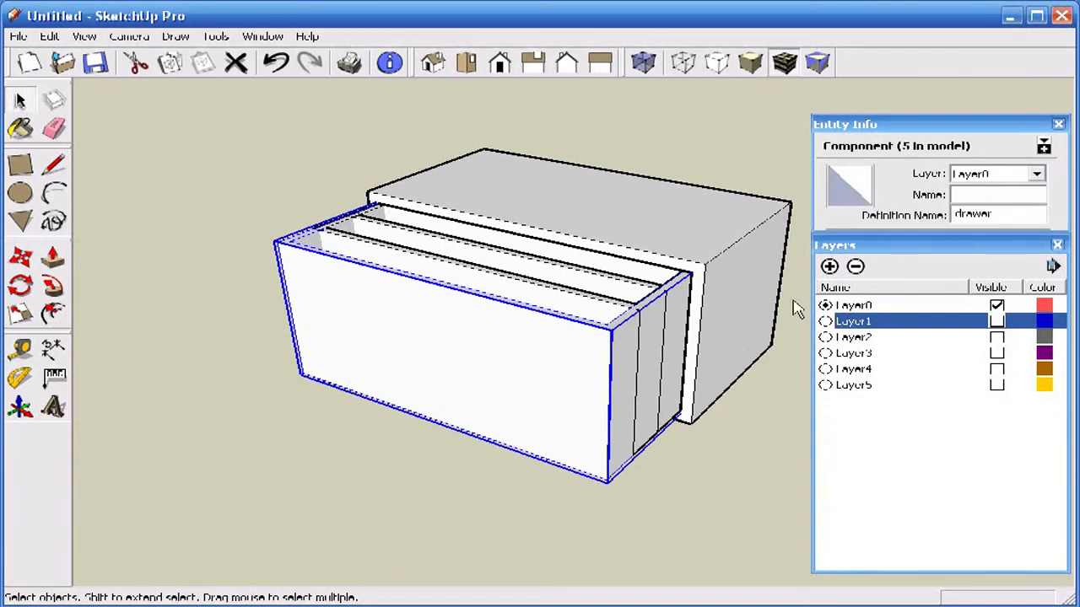
left_click(1037, 174)
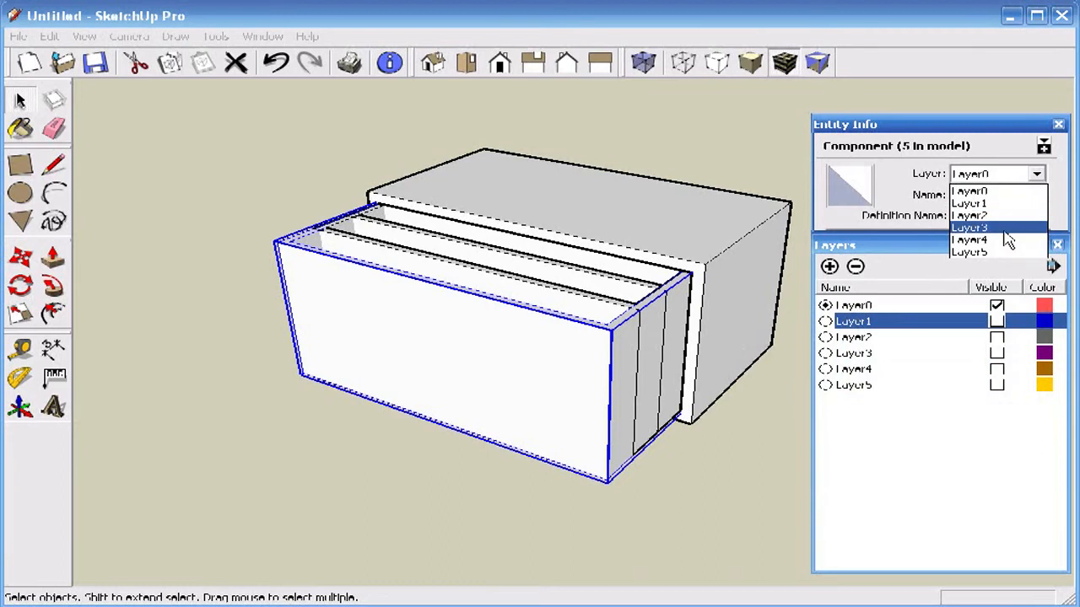
left_click(1005, 241)
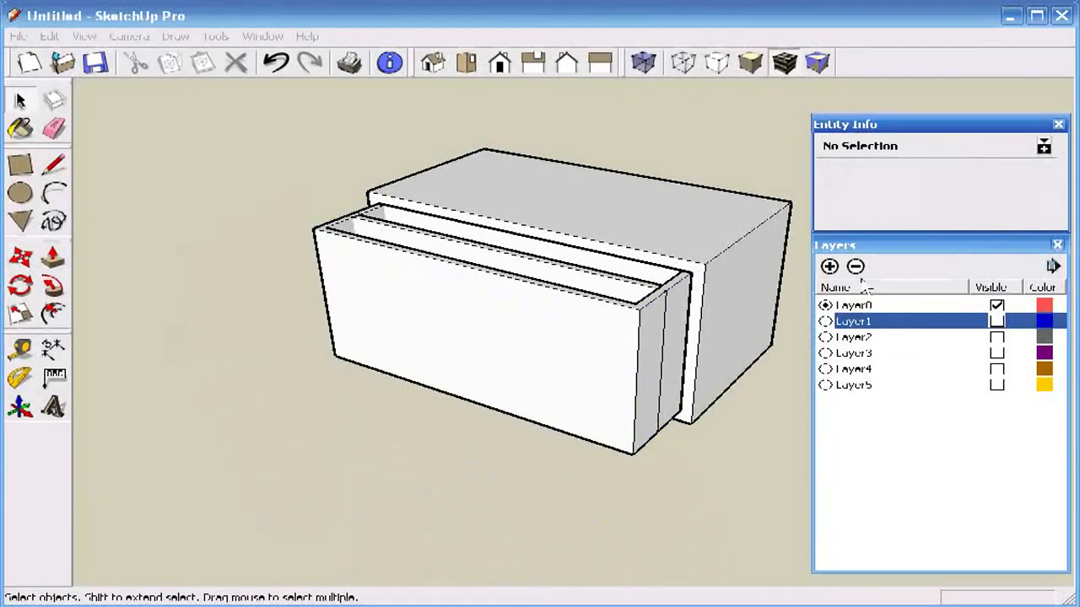
left_click(579, 339)
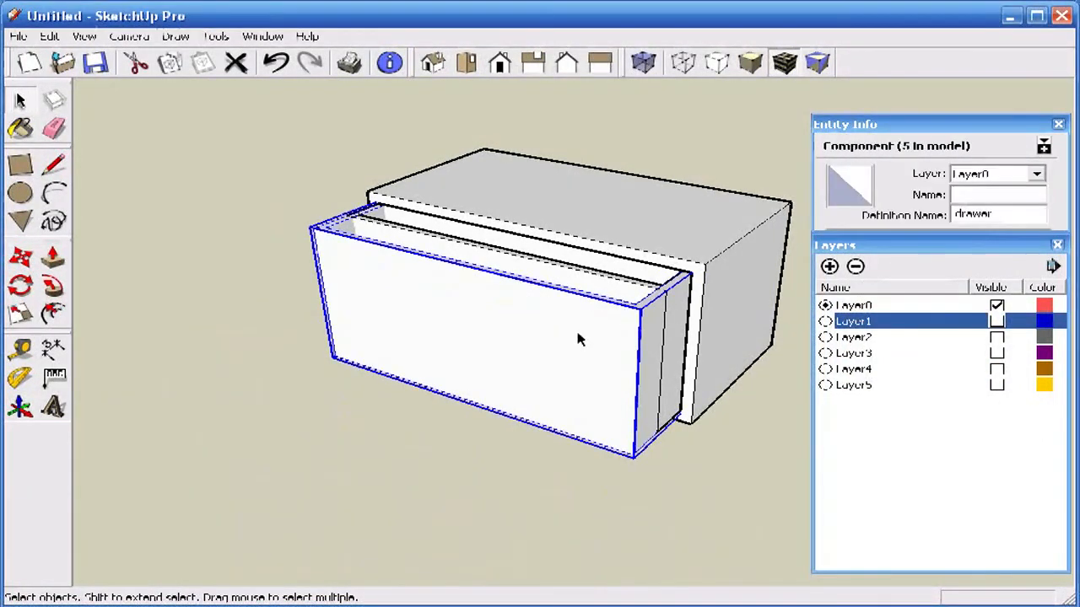
left_click(1038, 176)
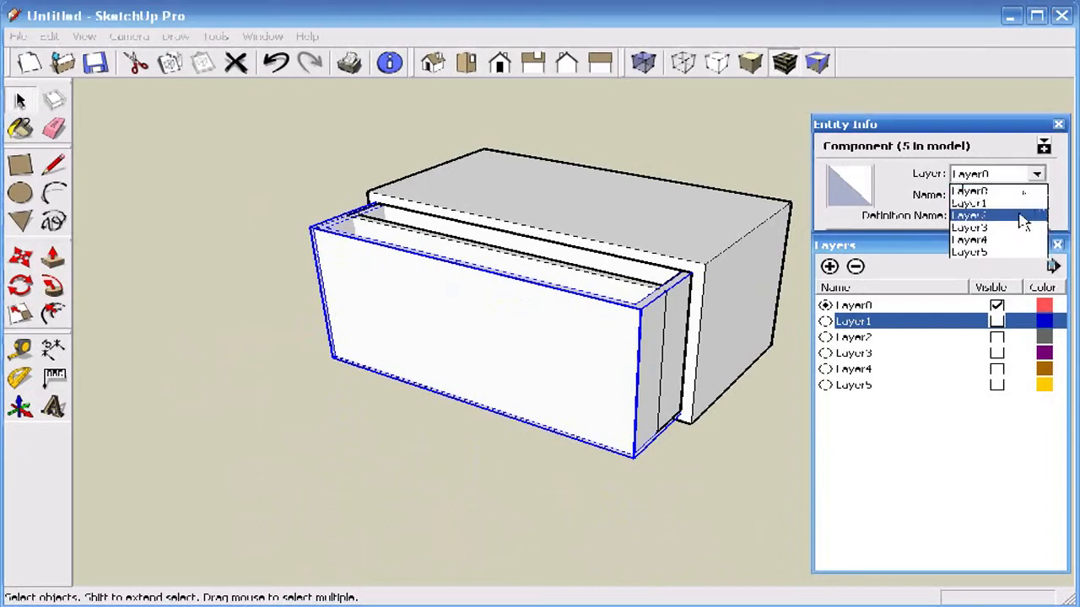
left_click(999, 239)
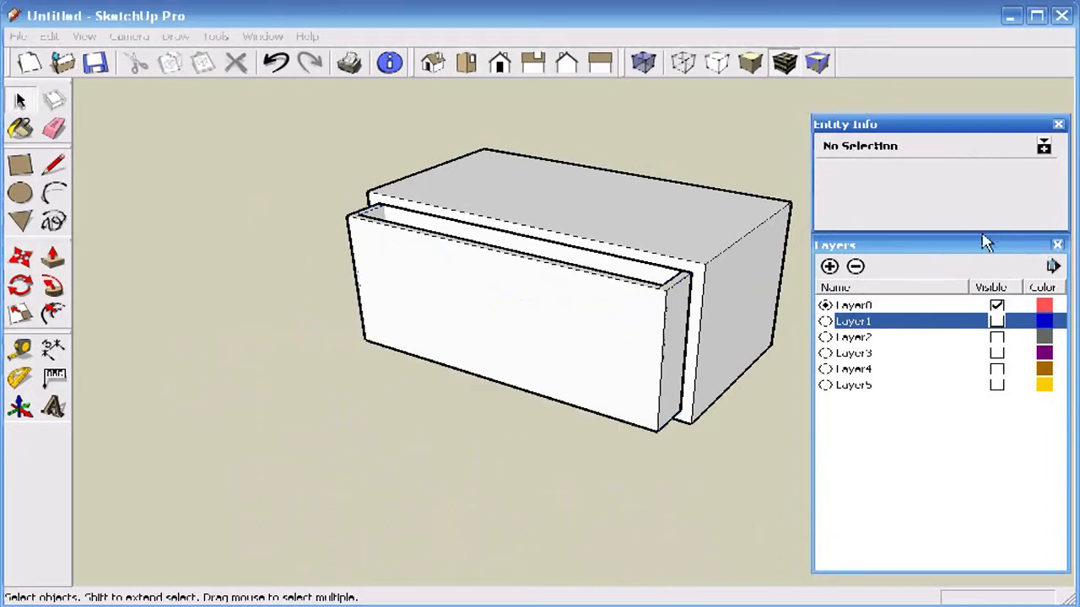
- Assign the slightly opened drawer copy to Layer2 and the fully closed drawer inside the case to Layer1
left_click(562, 319)
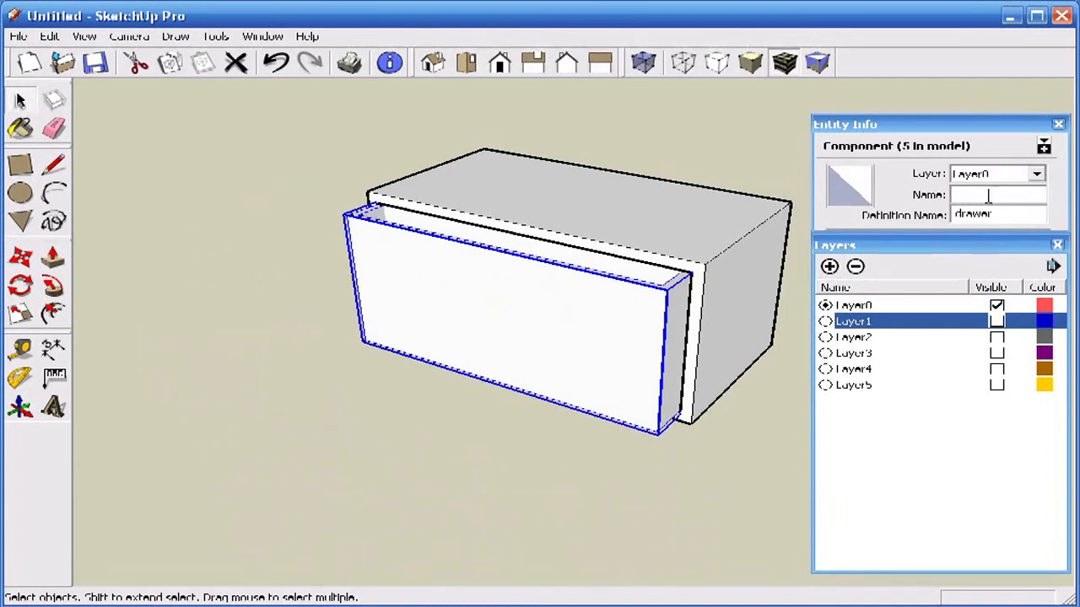
left_click(1036, 174)
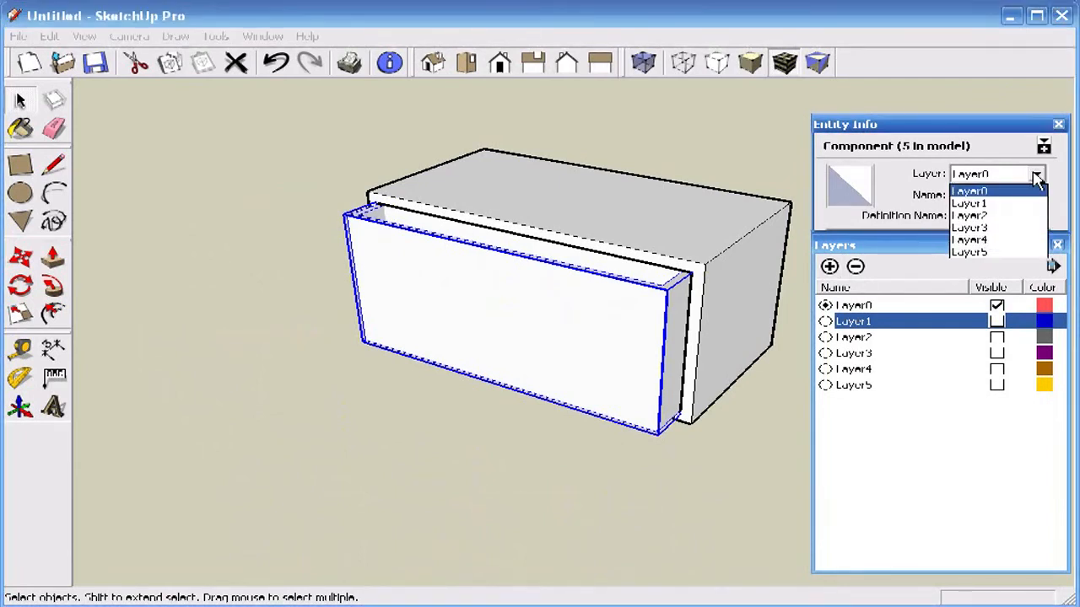
left_click(985, 216)
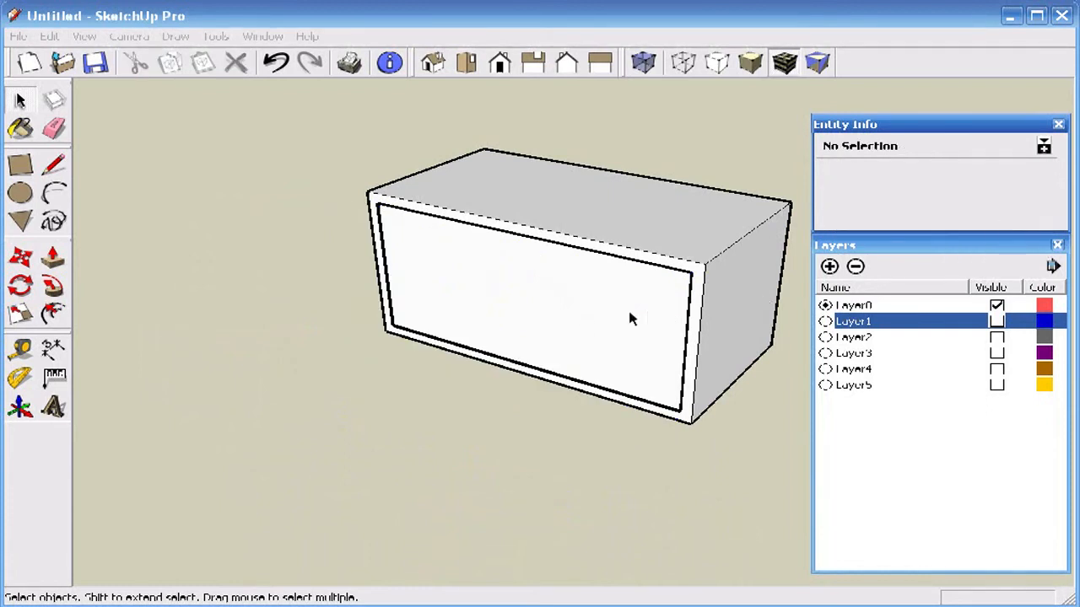
left_click(582, 318)
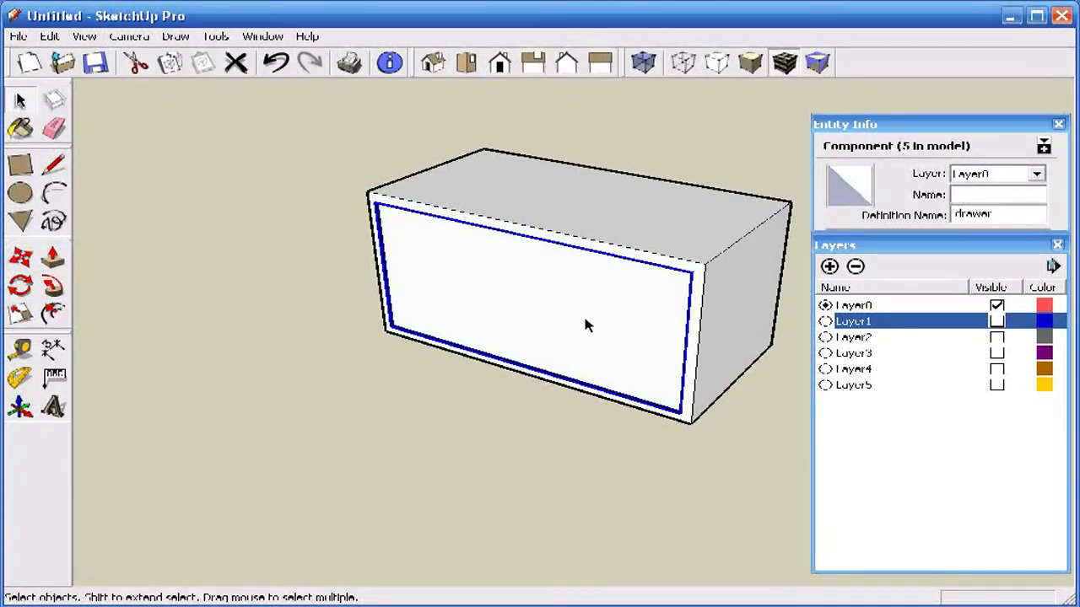
left_click(1037, 176)
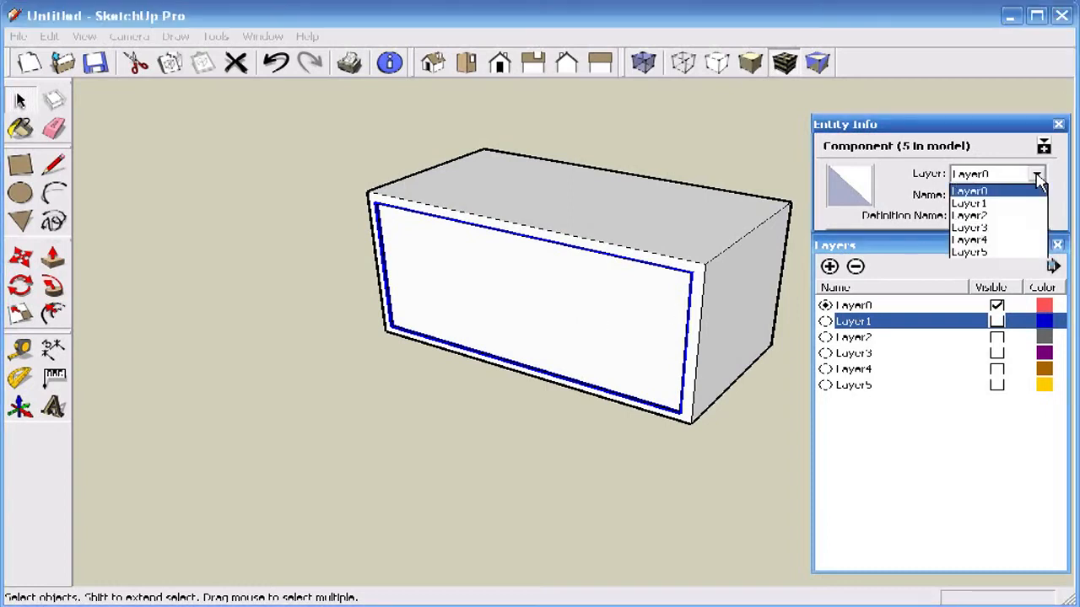
left_click(998, 205)
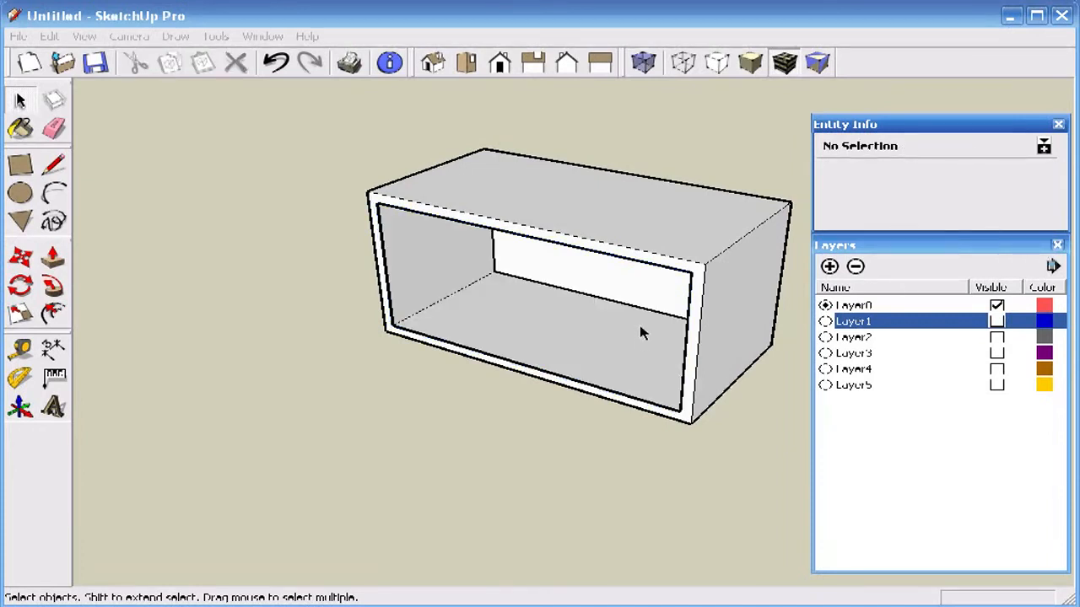
- Add a first animation scene of the empty case with only Layer0 visible
mouse_move(641, 333)
middle_mouse_down()
mouse_move(656, 291)
mouse_move(633, 313)
mouse_move(641, 330)
middle_mouse_up()
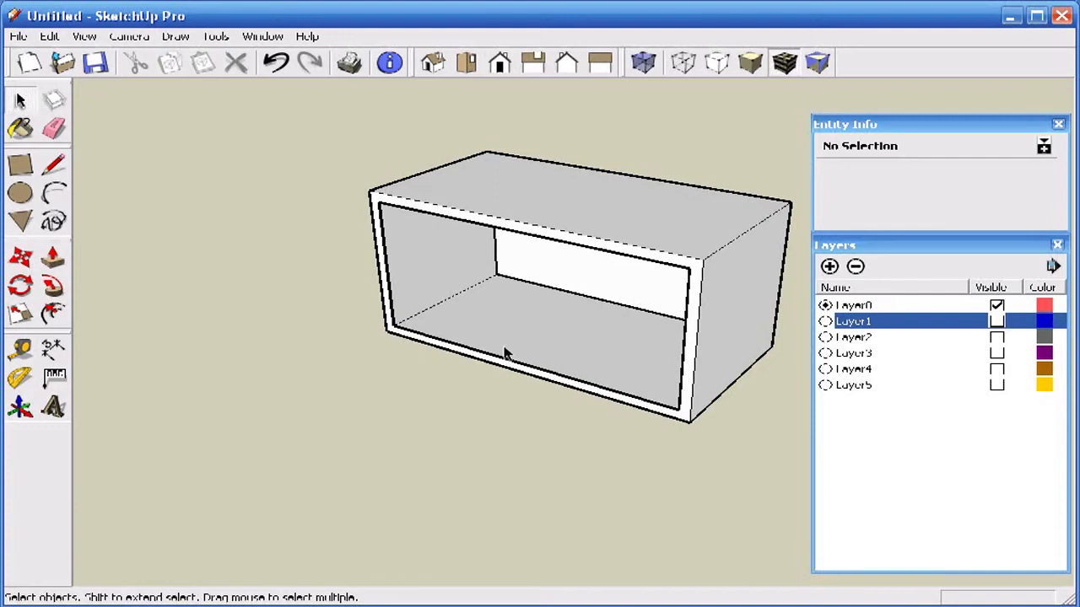
left_click(84, 38)
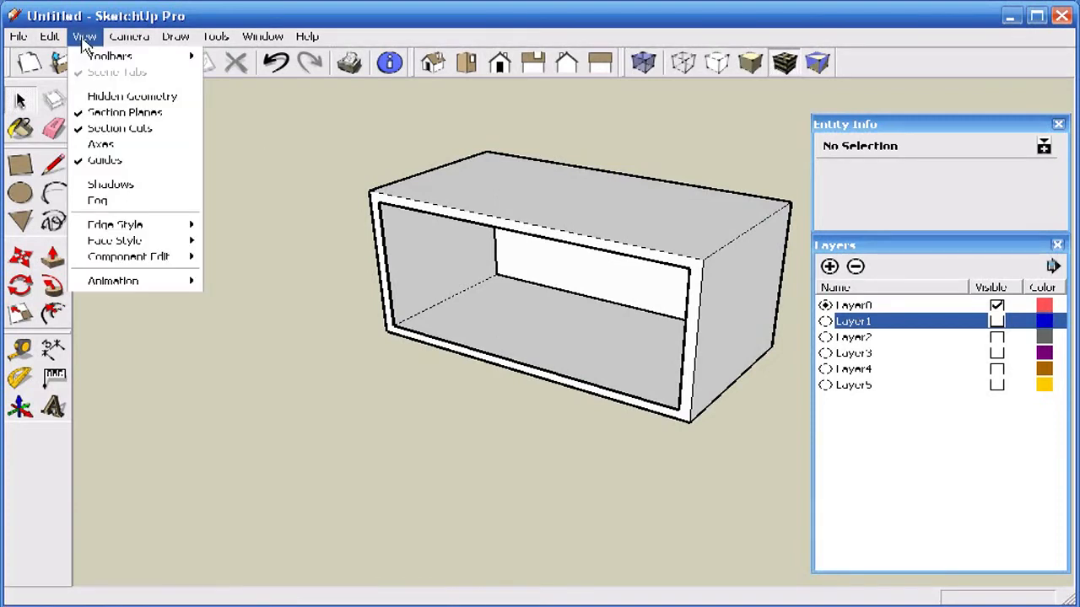
mouse_move(116, 287)
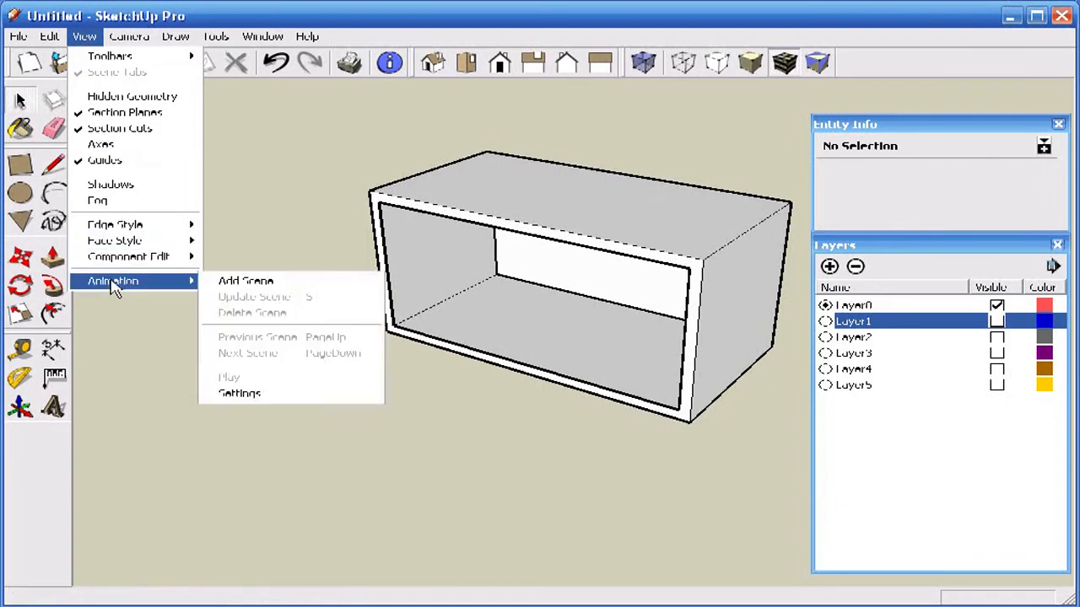
left_click(229, 281)
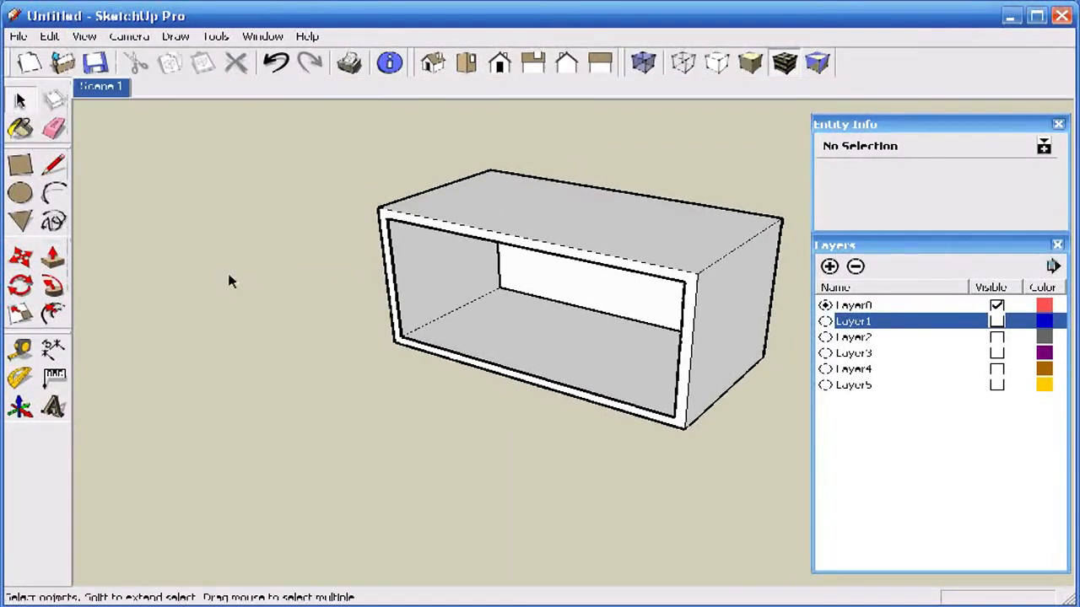
- Make Layer1 visible, update Scene 1 with the closed drawer, and recall the scene
left_click(996, 321)
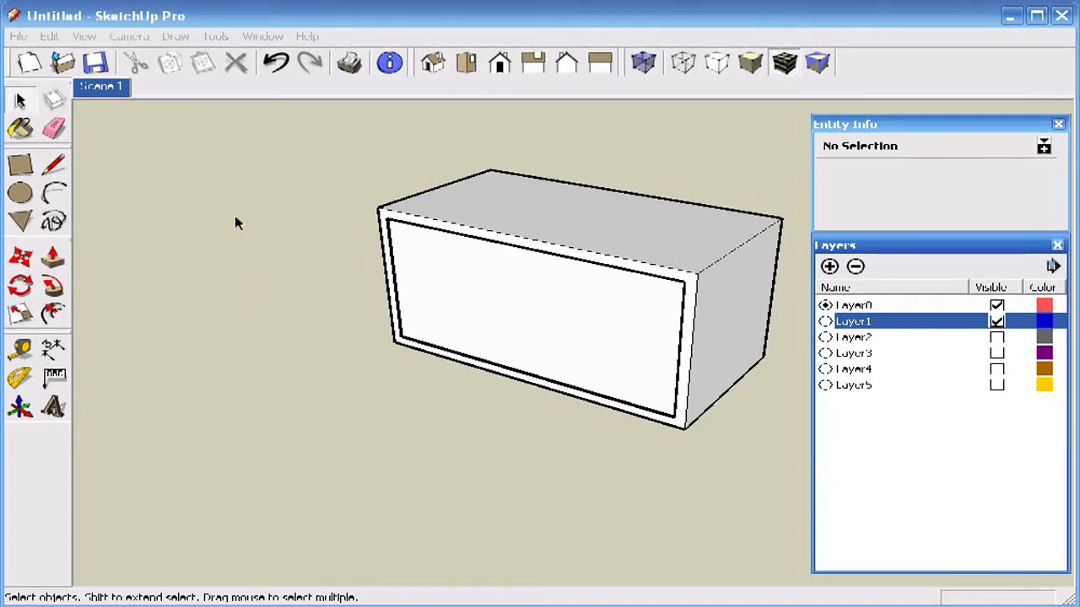
right_click(102, 89)
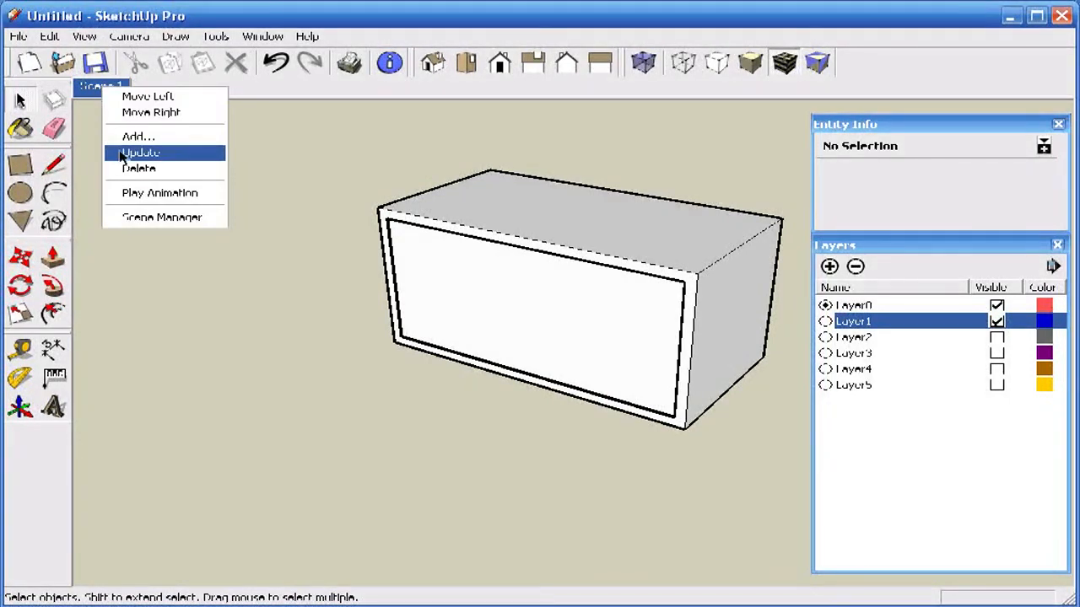
left_click(119, 154)
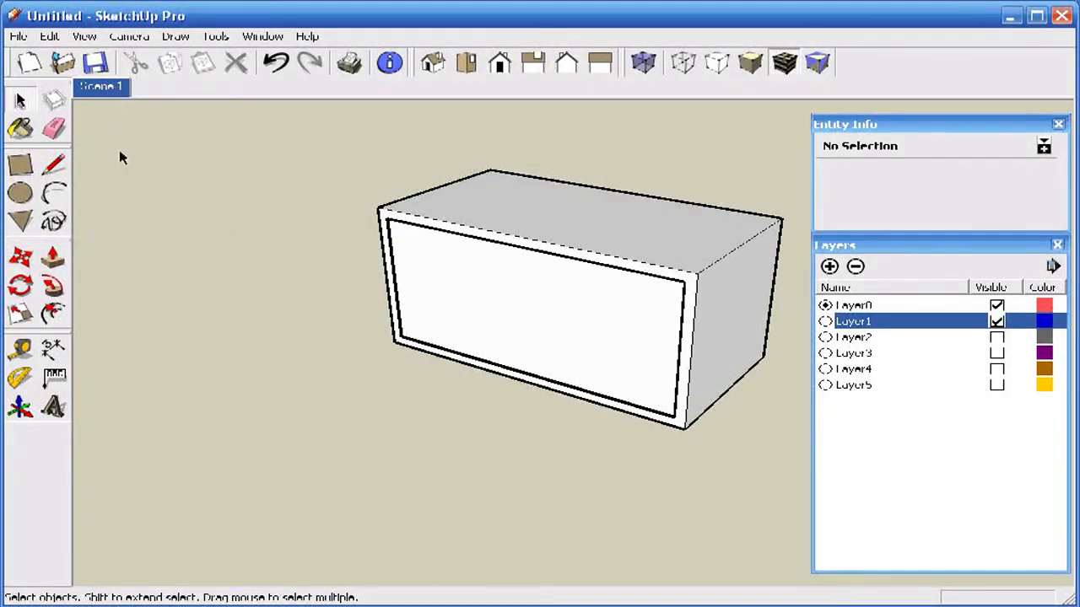
left_click(93, 85)
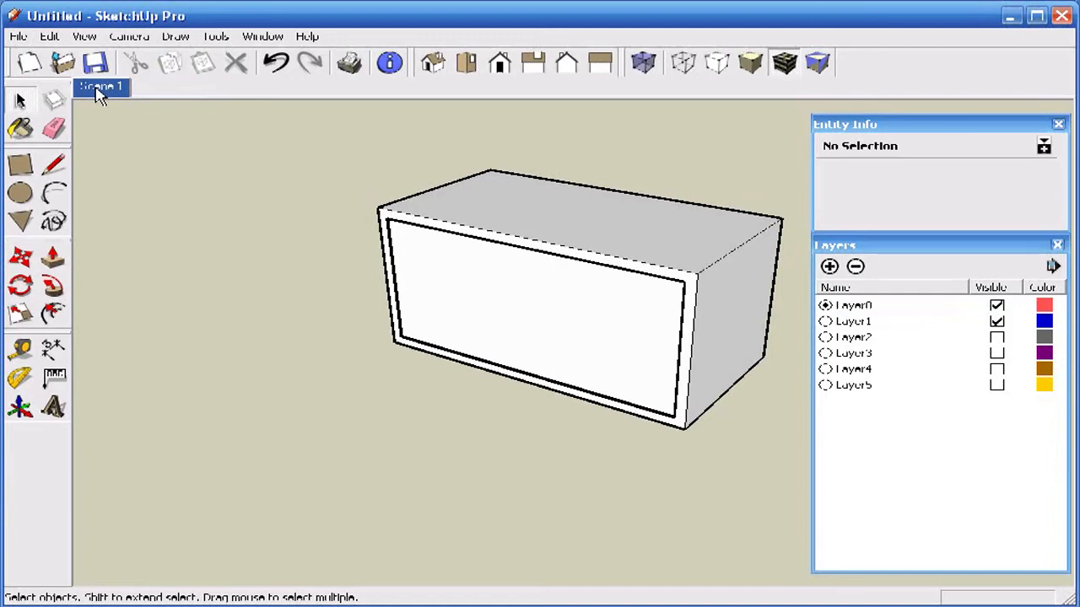
- Hide Layer1, show Layer2, and add a second scene with the slightly opened drawer
left_click(997, 322)
left_click(997, 322)
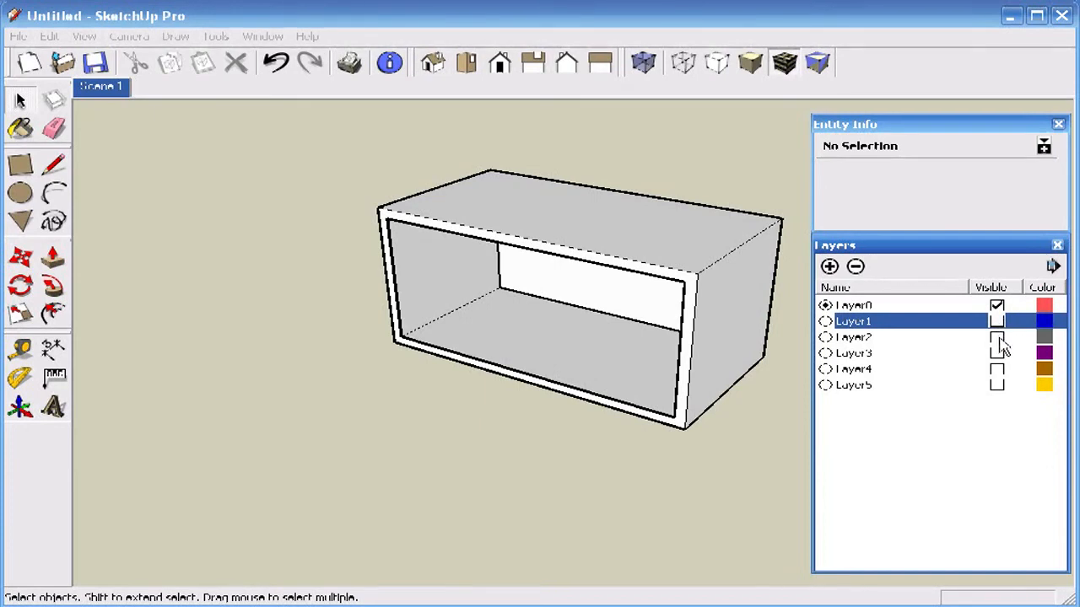
left_click(997, 338)
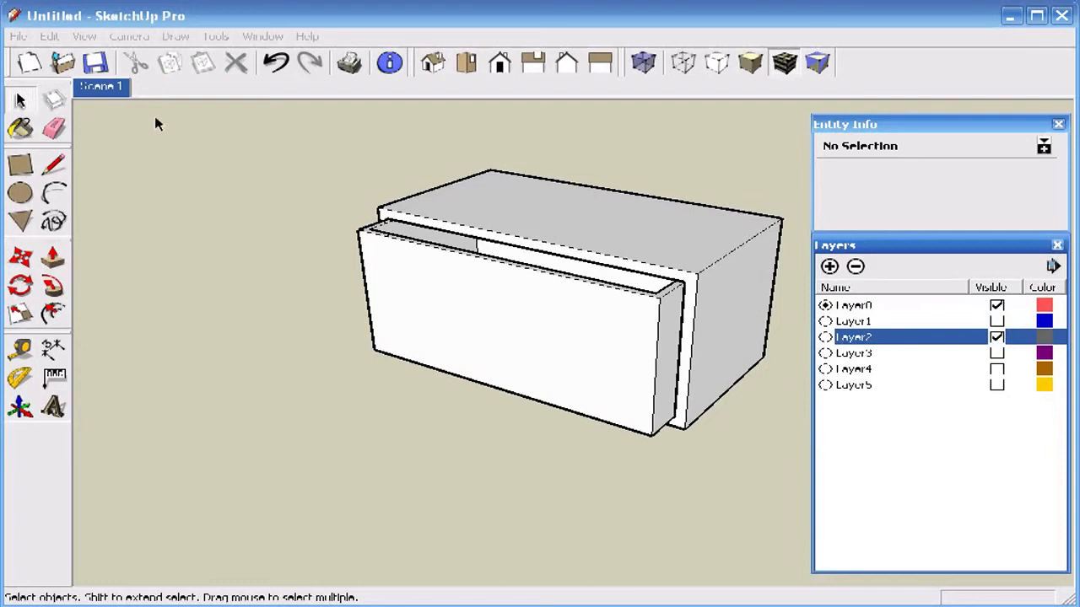
right_click(114, 91)
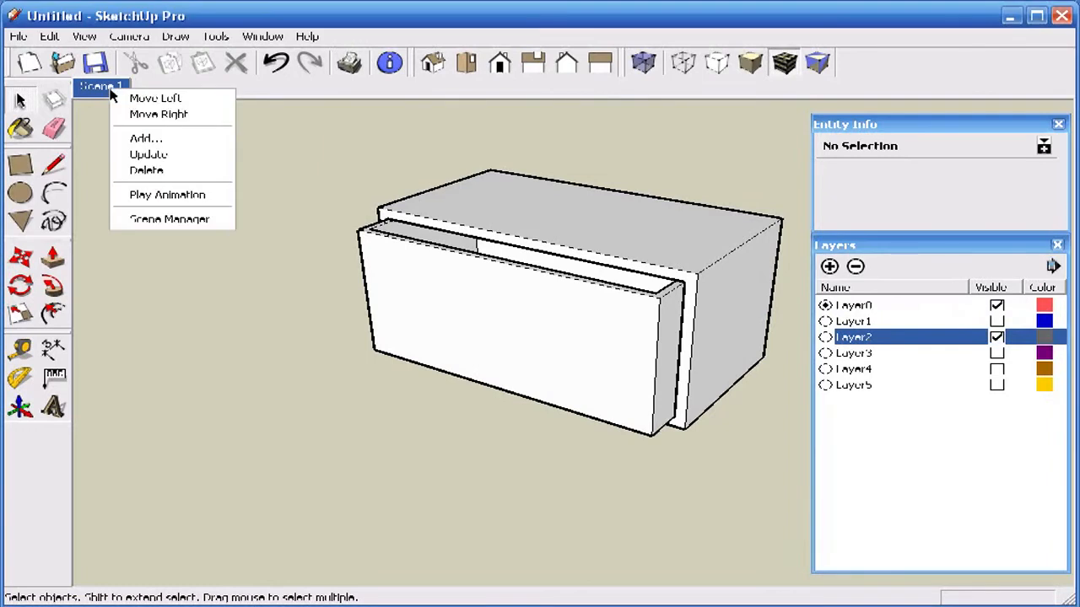
left_click(140, 142)
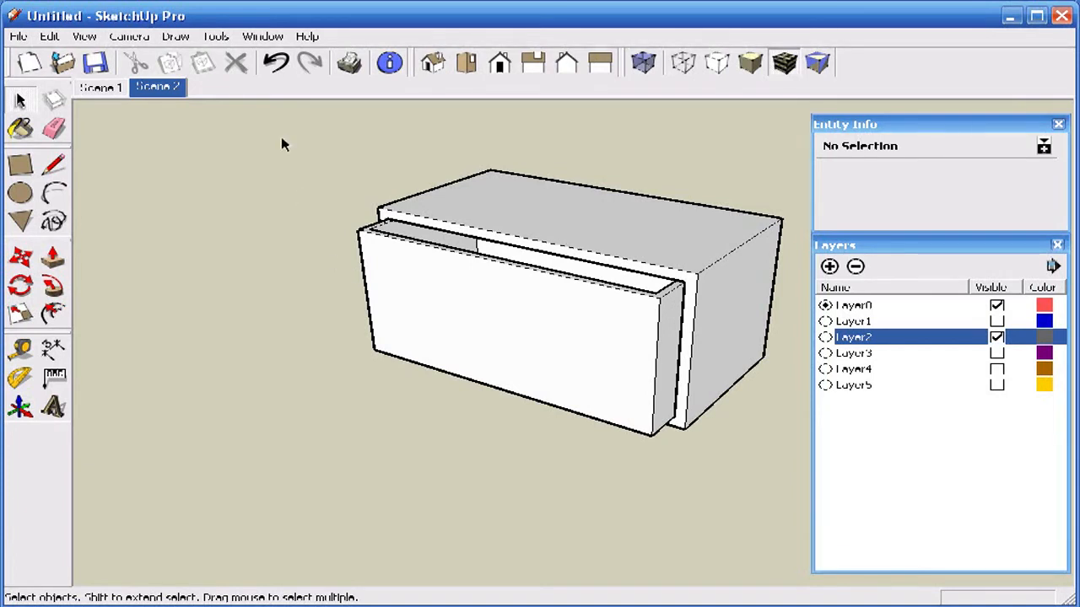
- Look through the keyboard shortcut preferences and inspect the shortcut assigned to Edit/Make Group
left_click(262, 38)
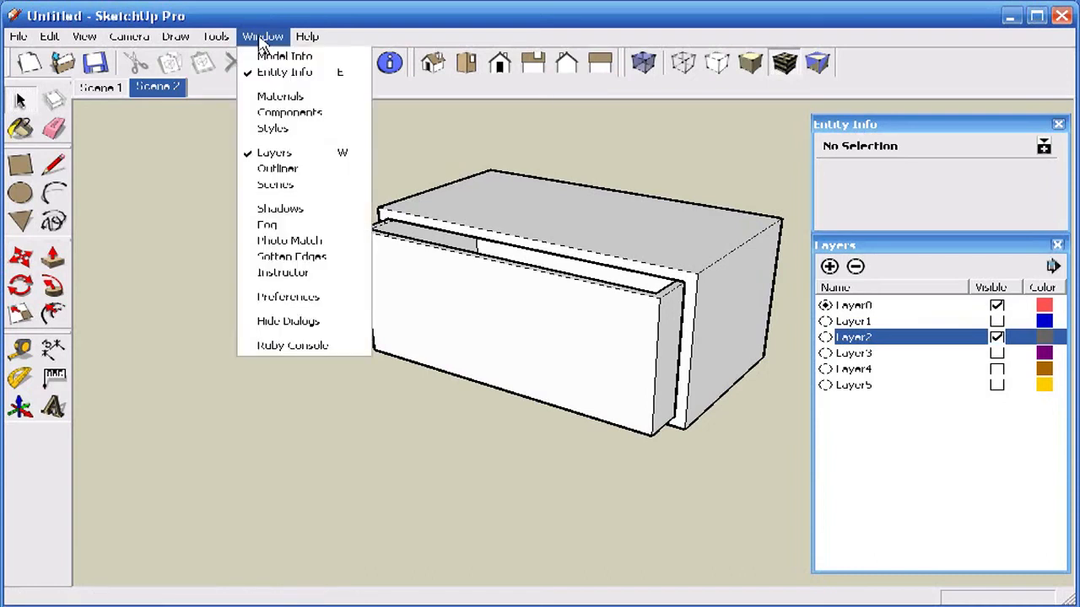
left_click(288, 300)
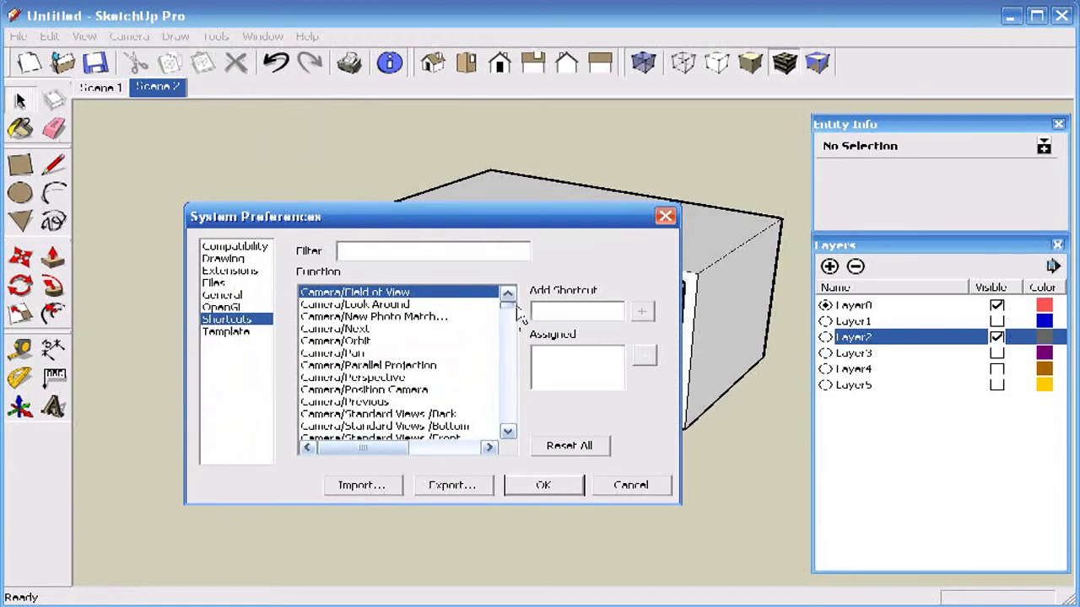
left_click_drag(508, 307, 522, 367)
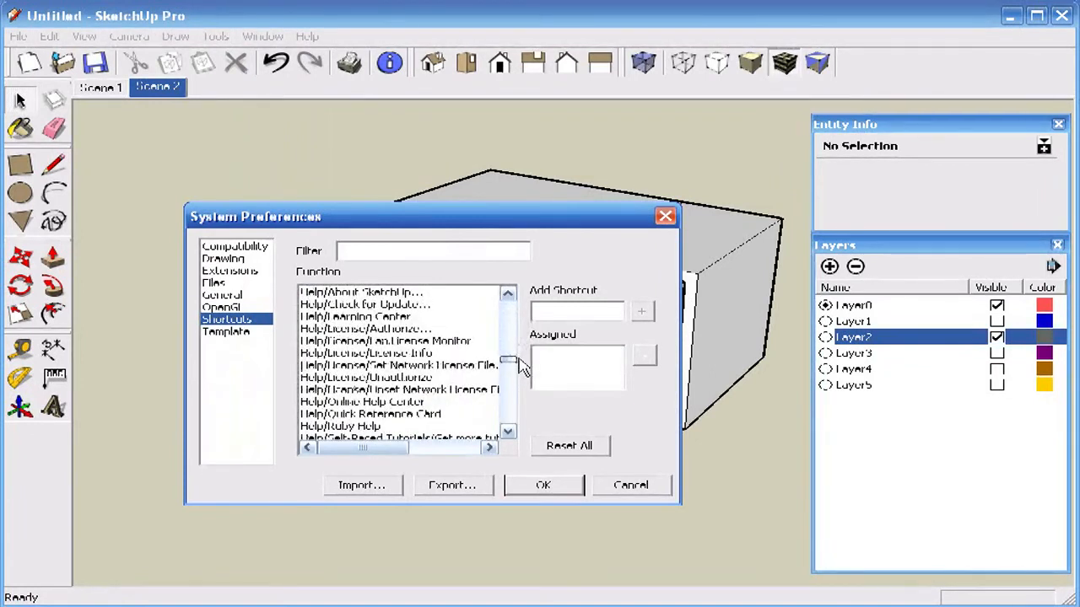
left_click_drag(520, 358, 494, 337)
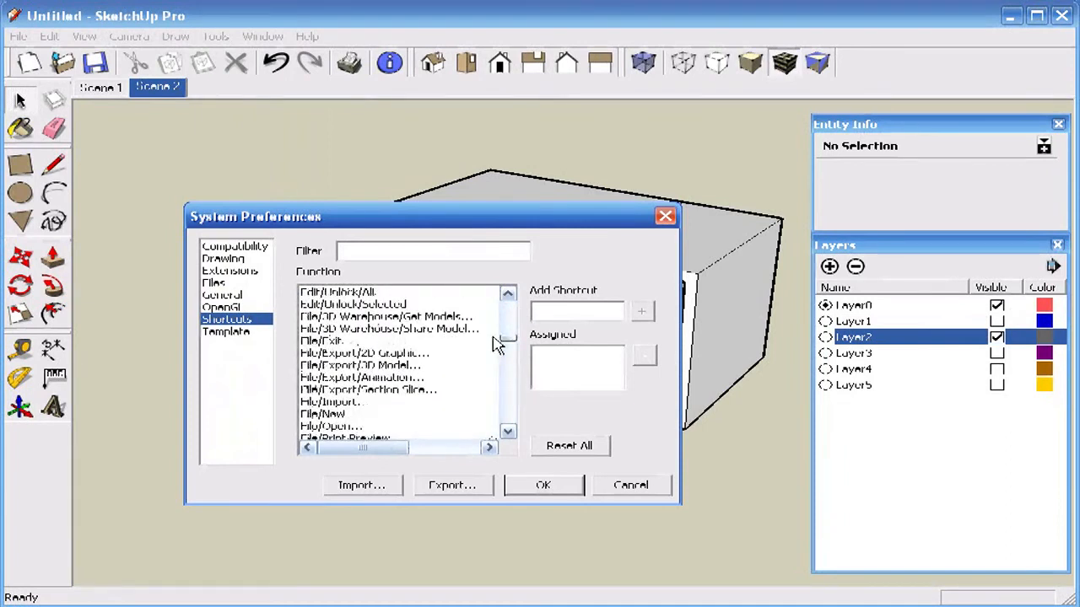
left_click_drag(494, 338, 494, 327)
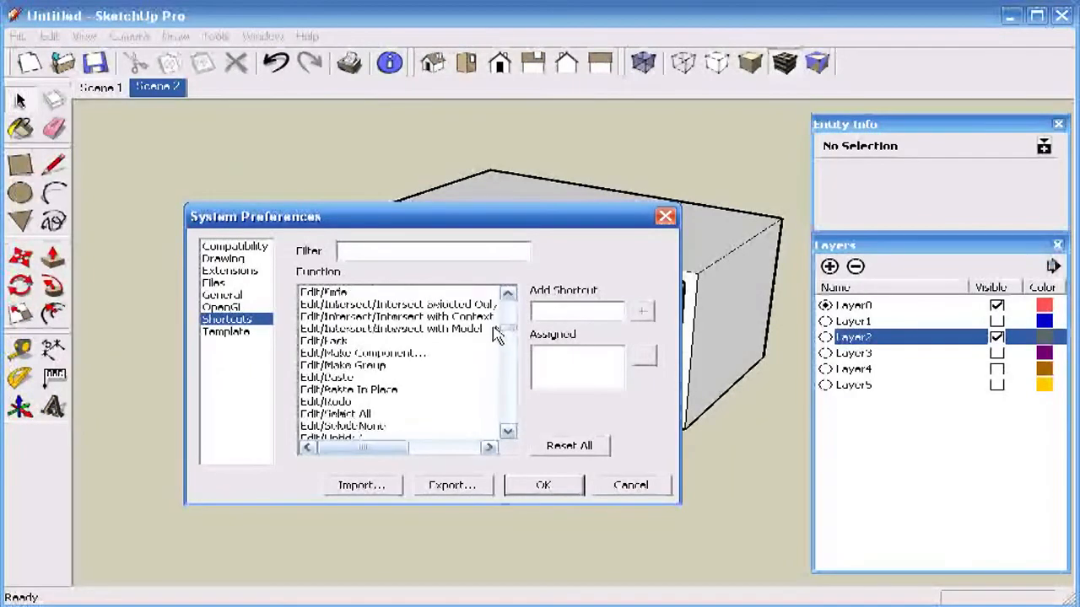
left_click(364, 371)
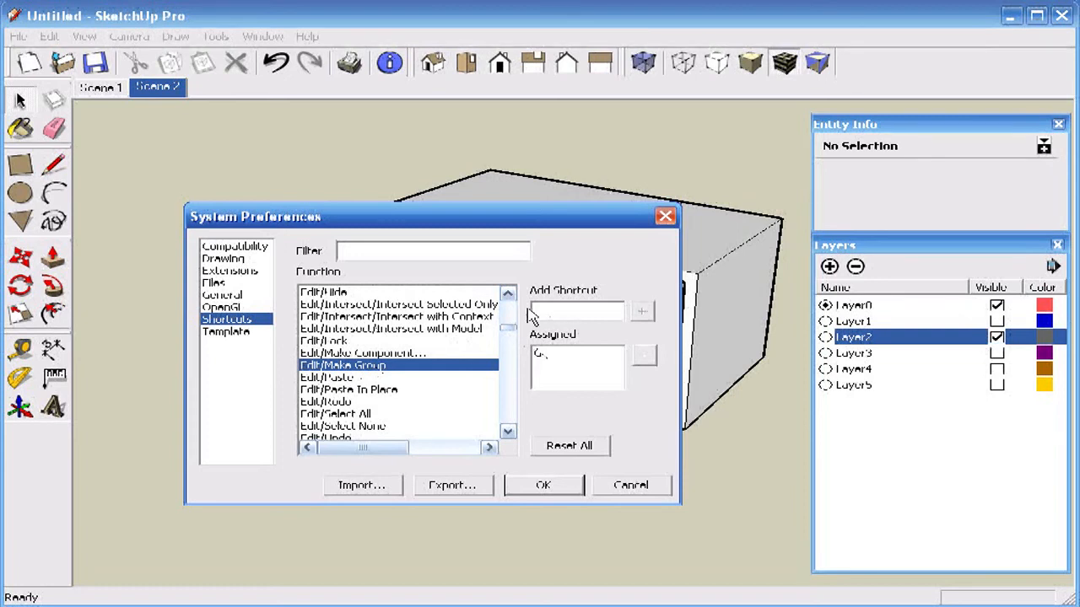
- Try to add M as a shortcut for Make Group, decline reassigning it from the Move tool, and close the preferences
left_click(565, 312)
left_click(641, 313)
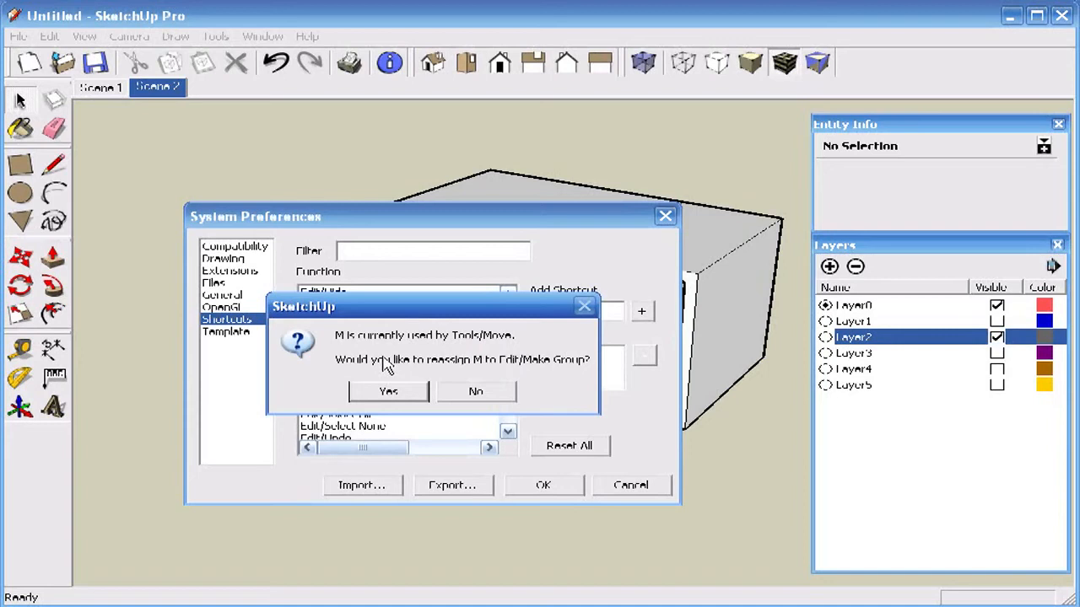
left_click(477, 393)
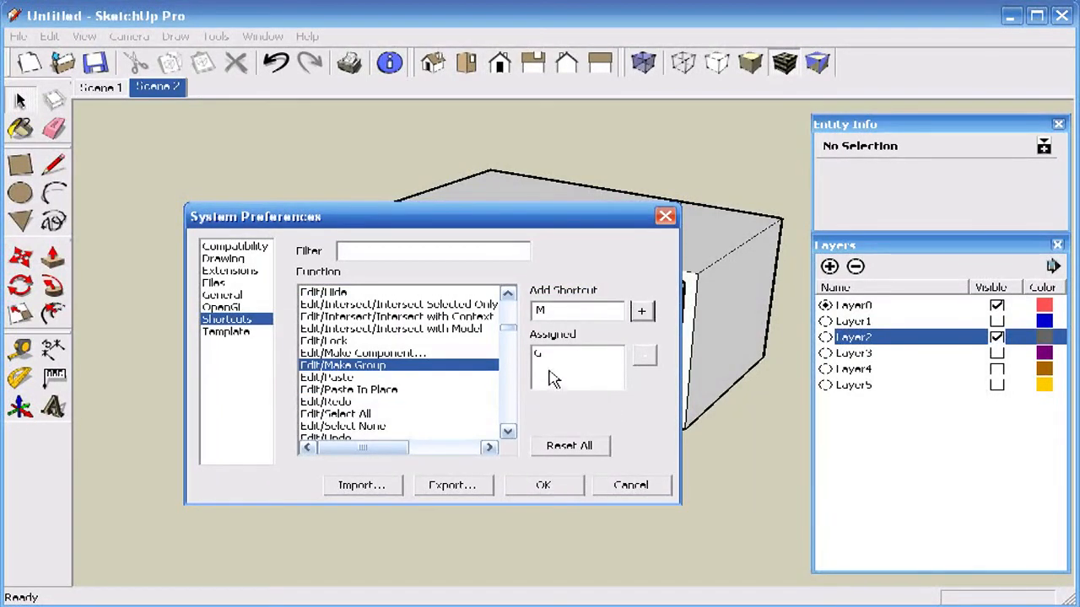
left_click(536, 489)
left_click(631, 496)
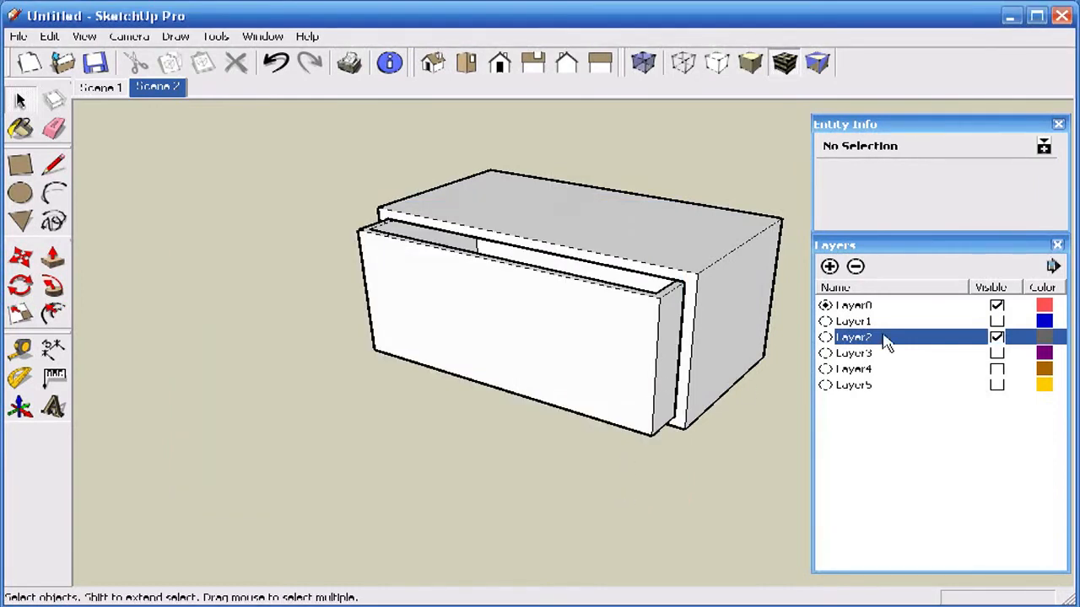
- Show Layer3, hide Layer2, and add a third scene with the drawer opened one position further
left_click(997, 354)
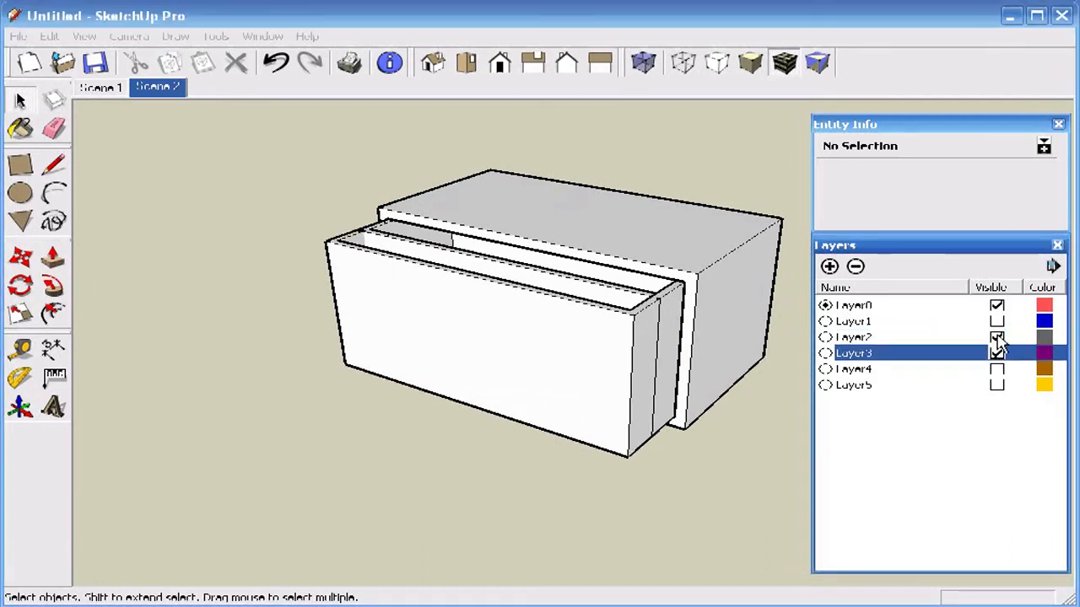
left_click(997, 338)
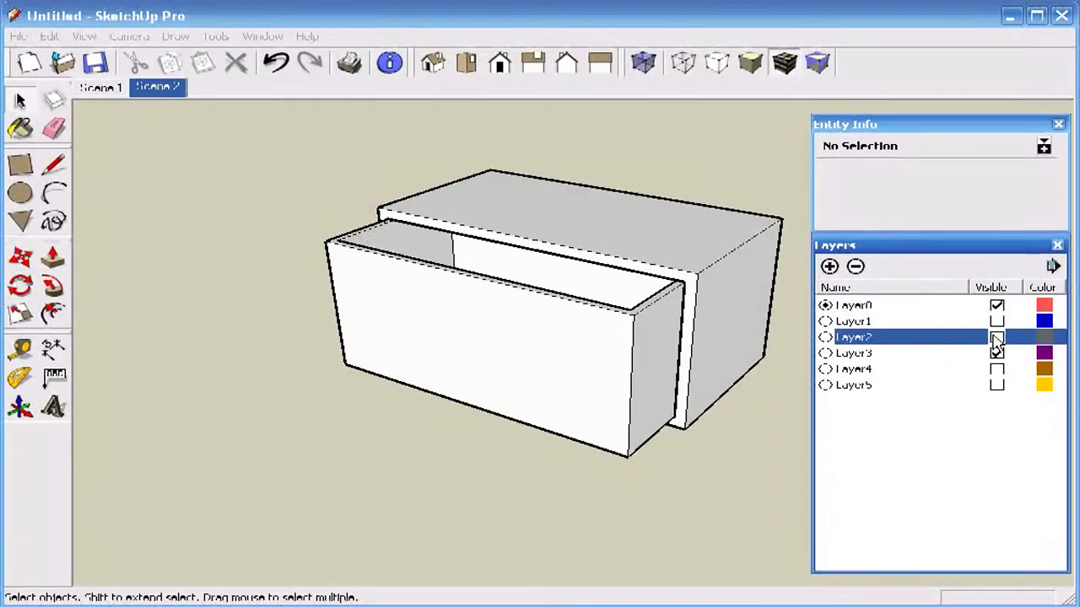
right_click(182, 95)
left_click(211, 136)
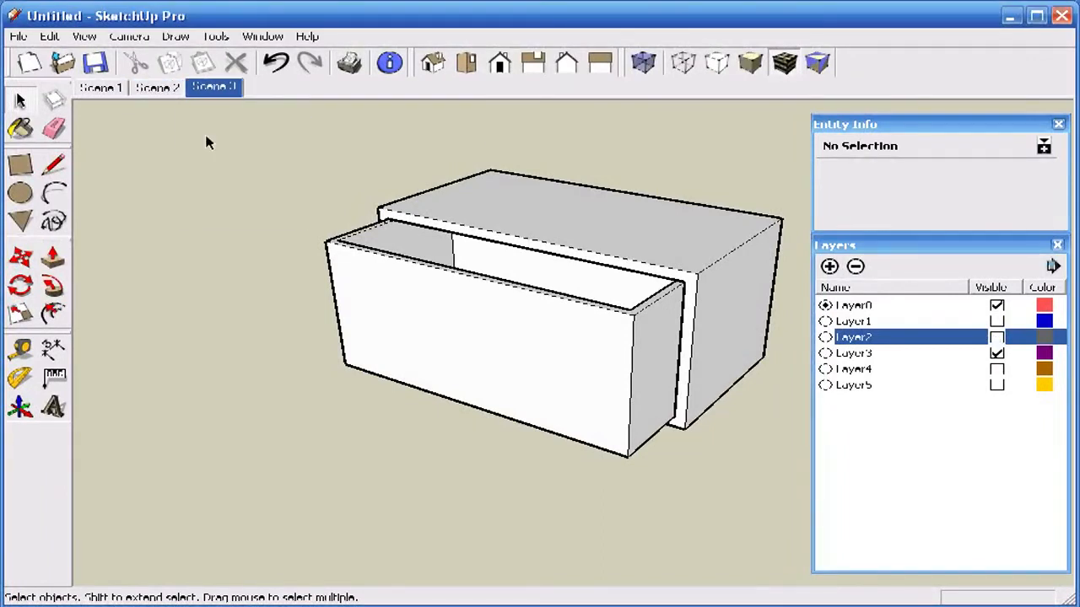
- Show Layer4, hide Layer3, and add a fourth scene for this wider drawer opening
left_click(997, 369)
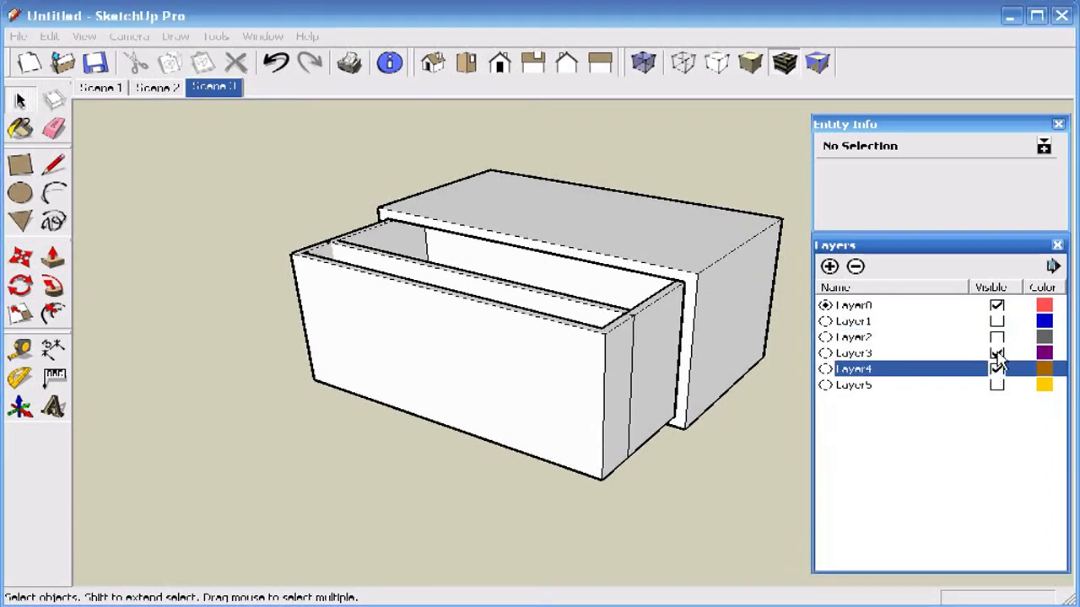
left_click(997, 353)
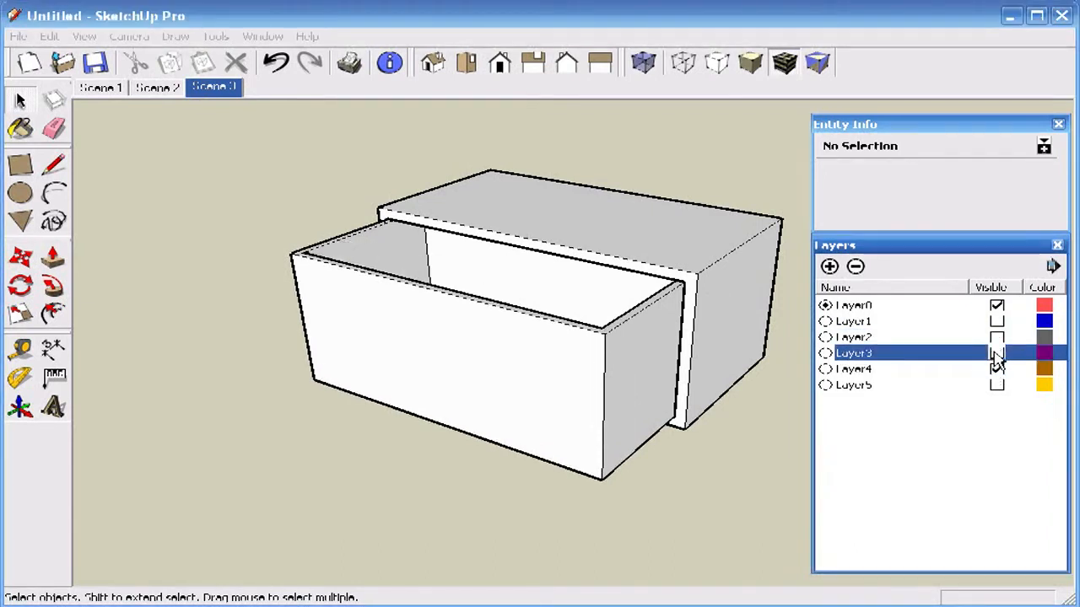
right_click(215, 90)
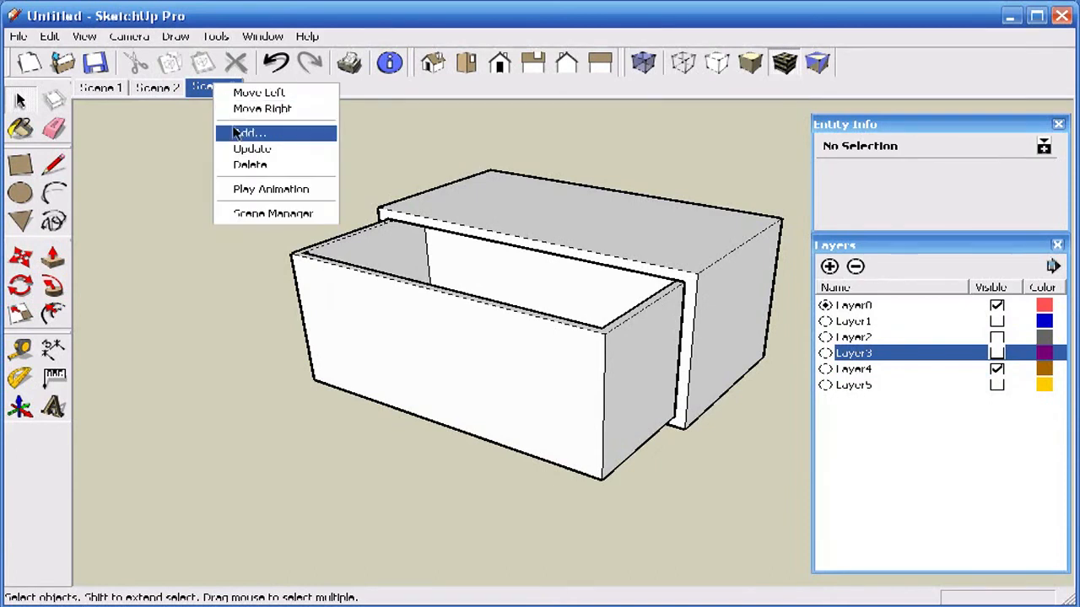
left_click(239, 135)
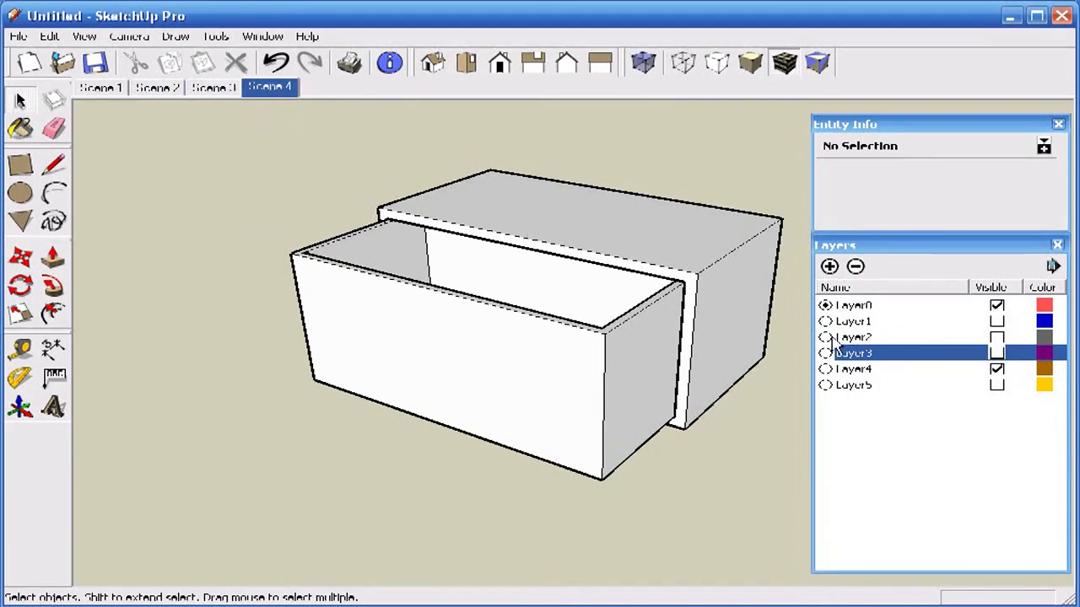
- Show Layer5, hide Layer4, and add two consecutive scenes of the fully opened drawer
left_click(997, 385)
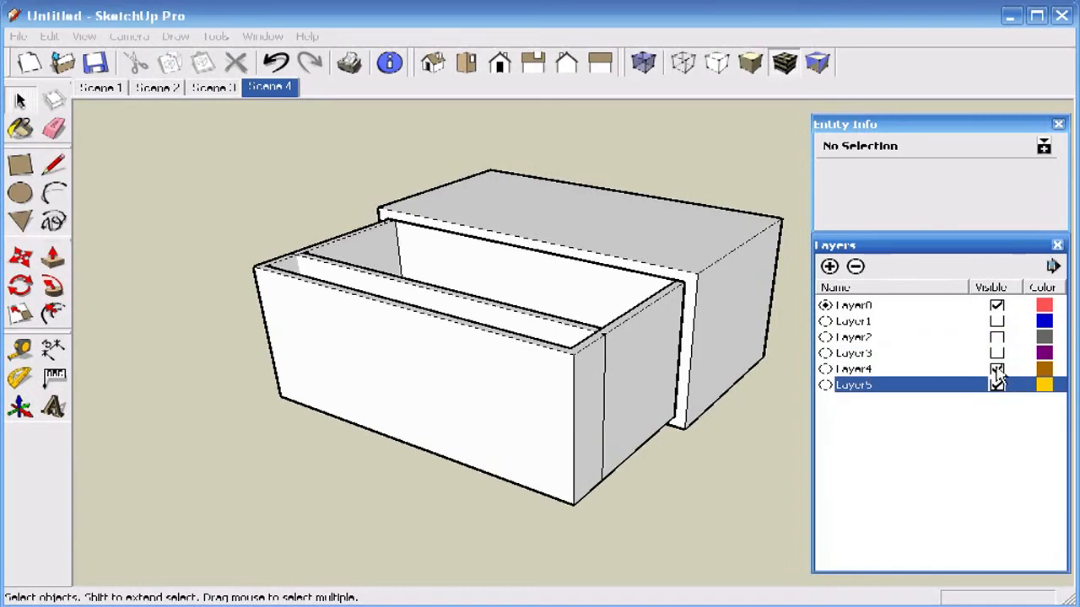
left_click(997, 369)
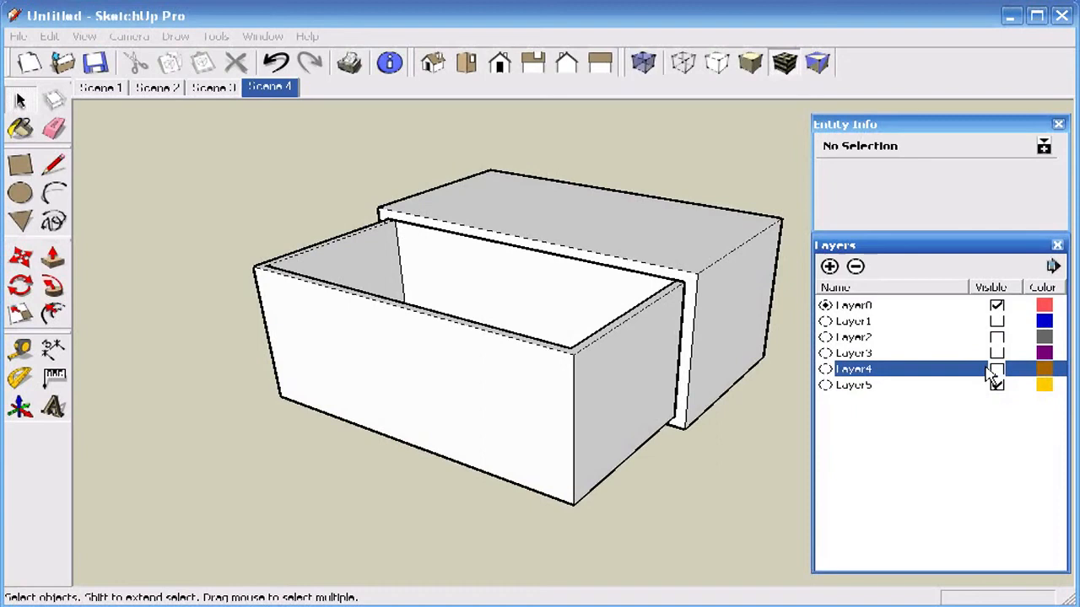
right_click(282, 90)
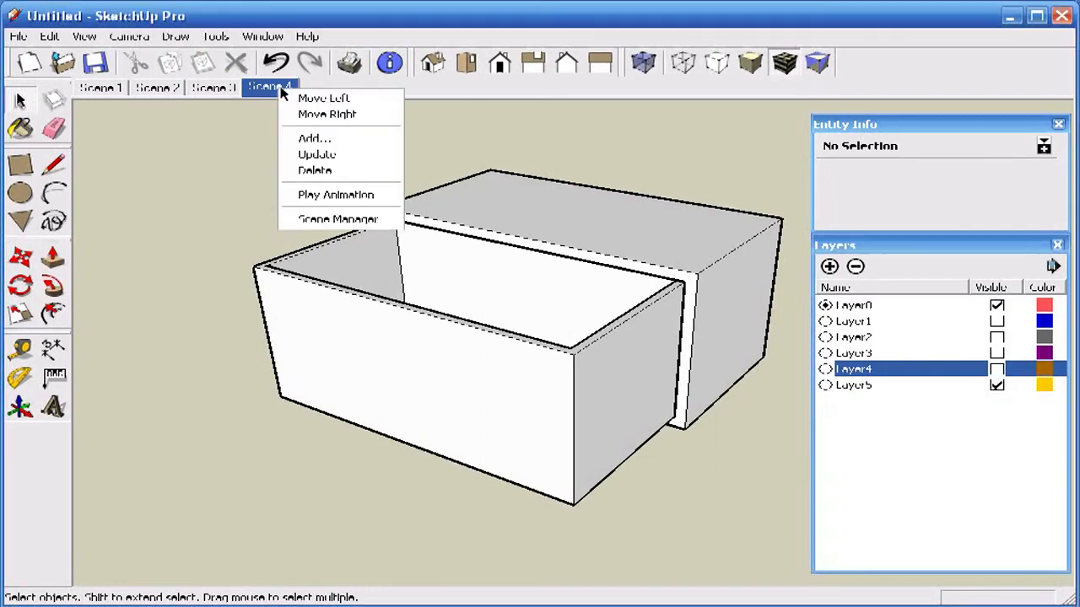
left_click(316, 140)
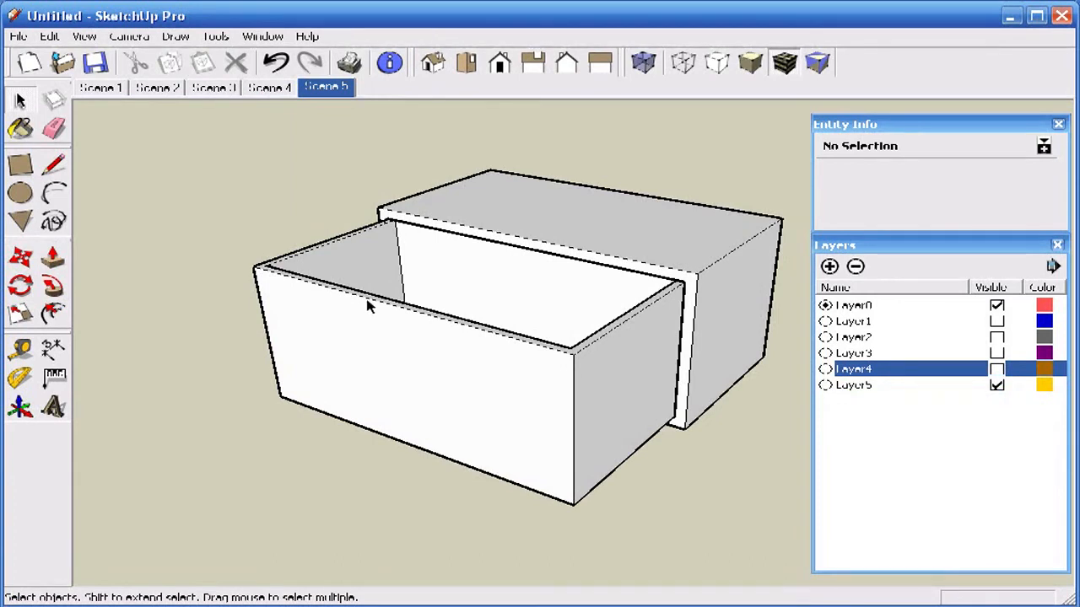
right_click(319, 90)
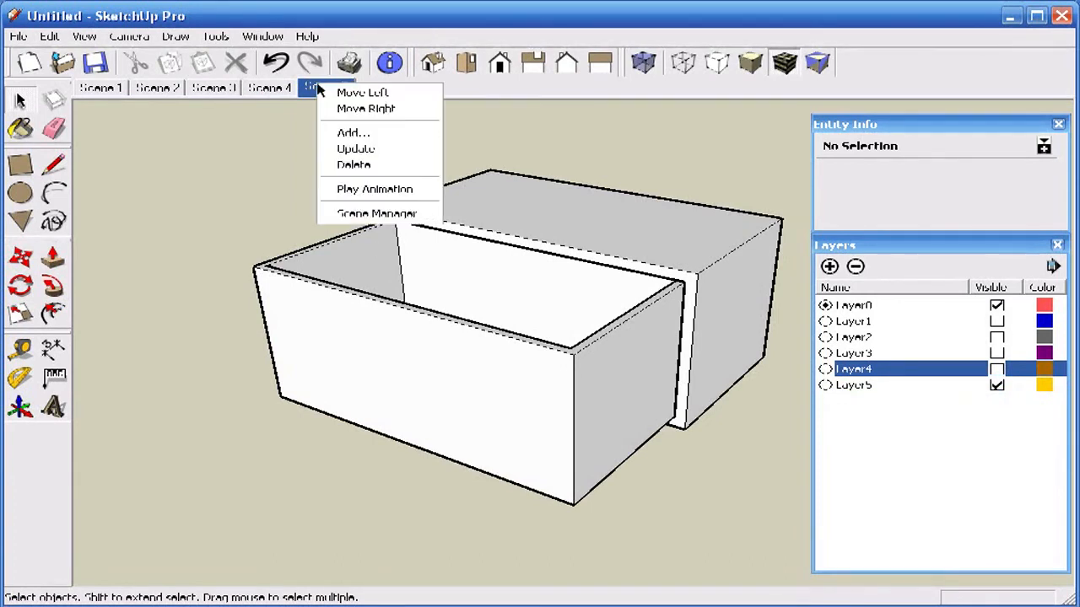
left_click(355, 136)
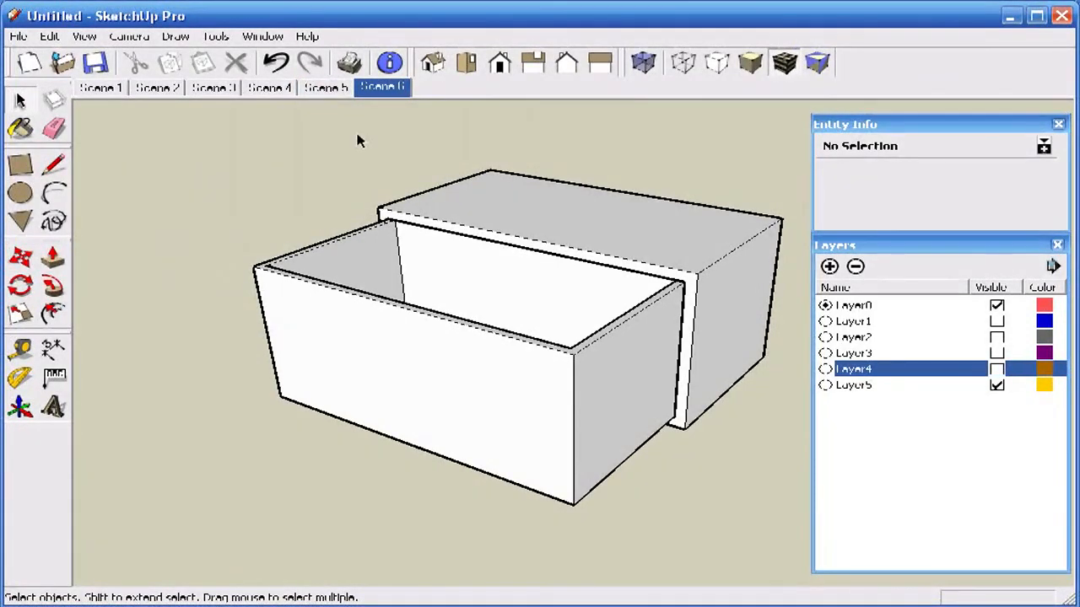
- Show Layer4 again, hide Layer5, and add a seventh scene to begin the closing sequence
left_click(997, 369)
left_click(996, 385)
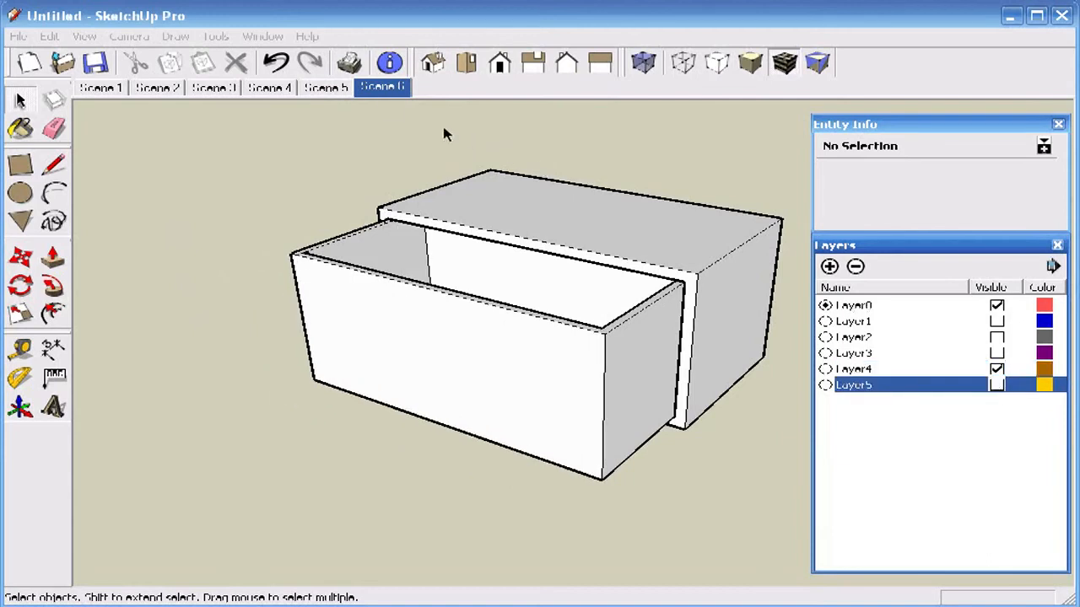
right_click(381, 93)
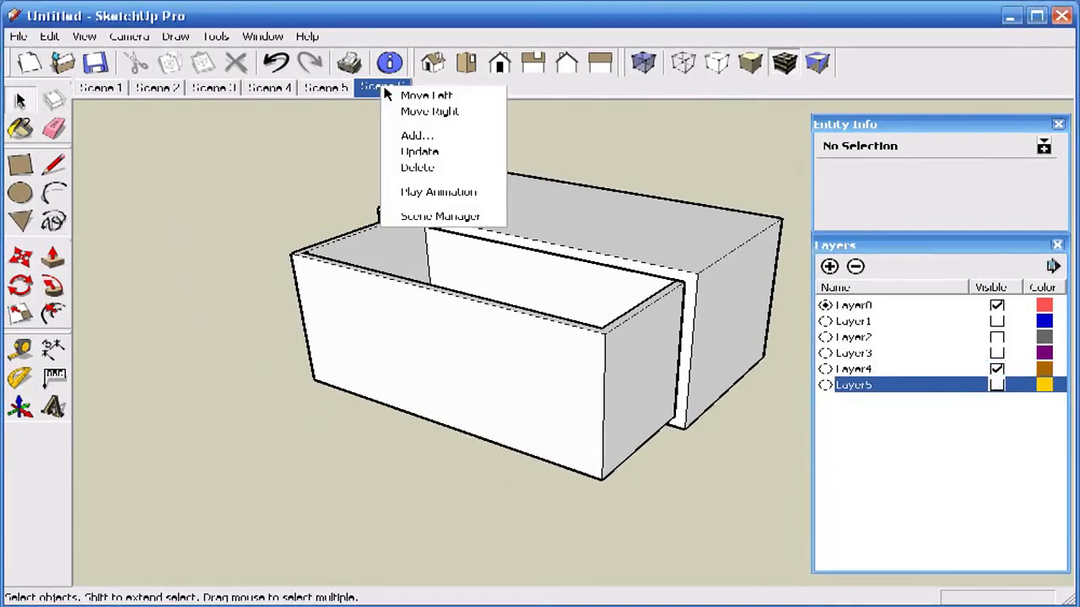
left_click(403, 135)
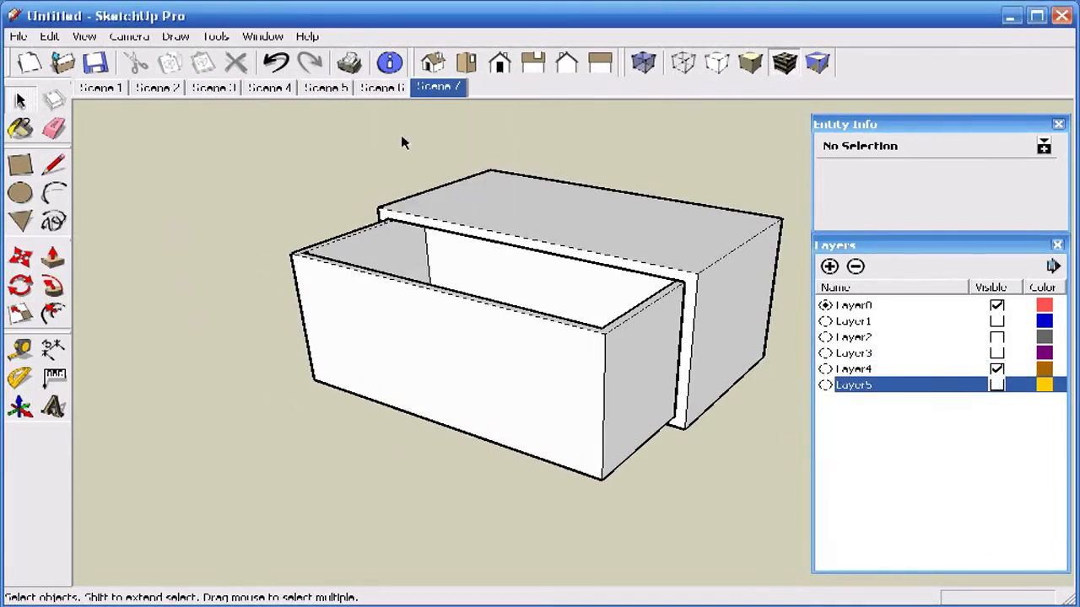
- Hide Layer4, show Layer3, and add an eighth scene with the drawer partly closed
left_click(996, 370)
left_click(996, 355)
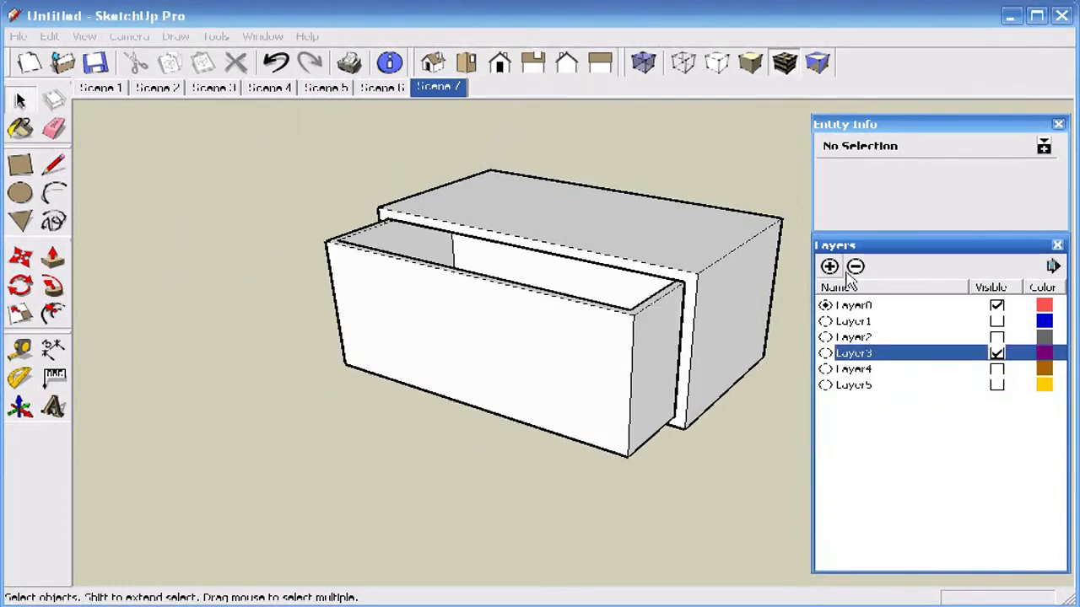
right_click(458, 88)
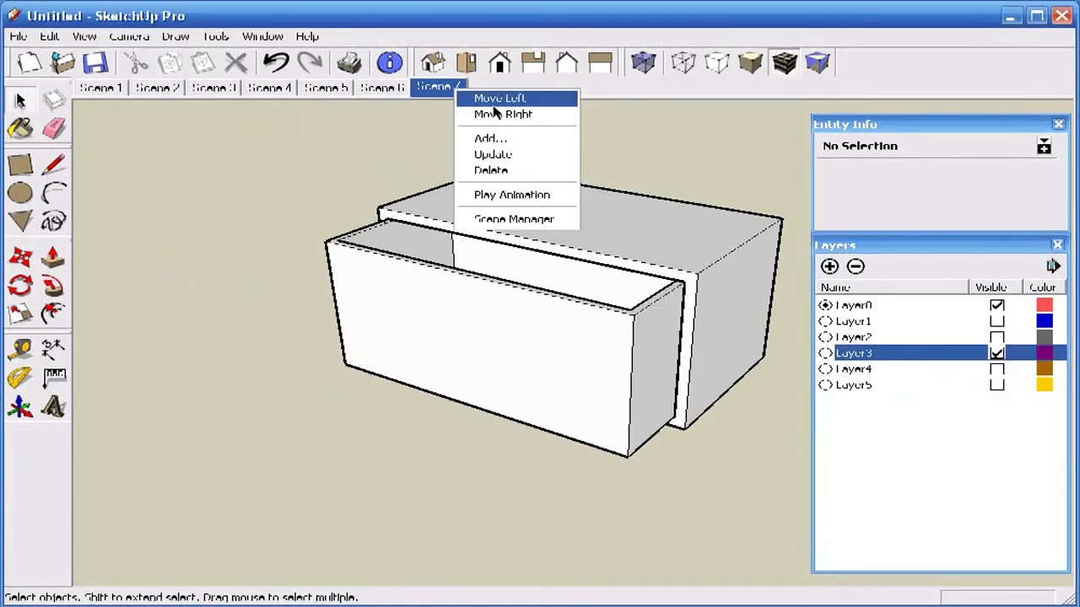
left_click(504, 139)
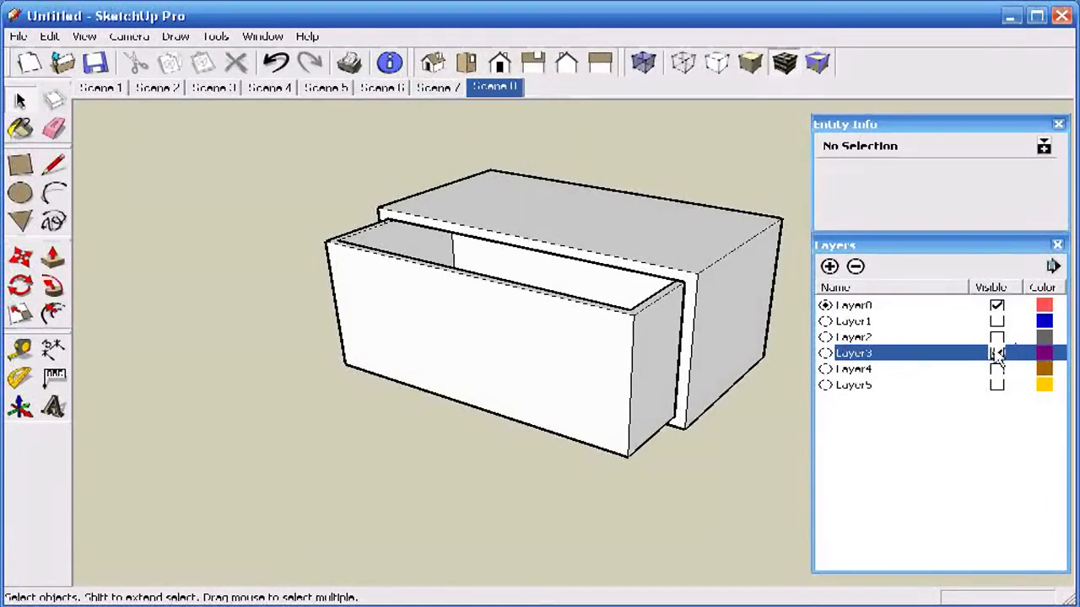
- Hide Layer3, show Layer2, and add a ninth scene with the drawer nearly closed
left_click(996, 353)
left_click(997, 337)
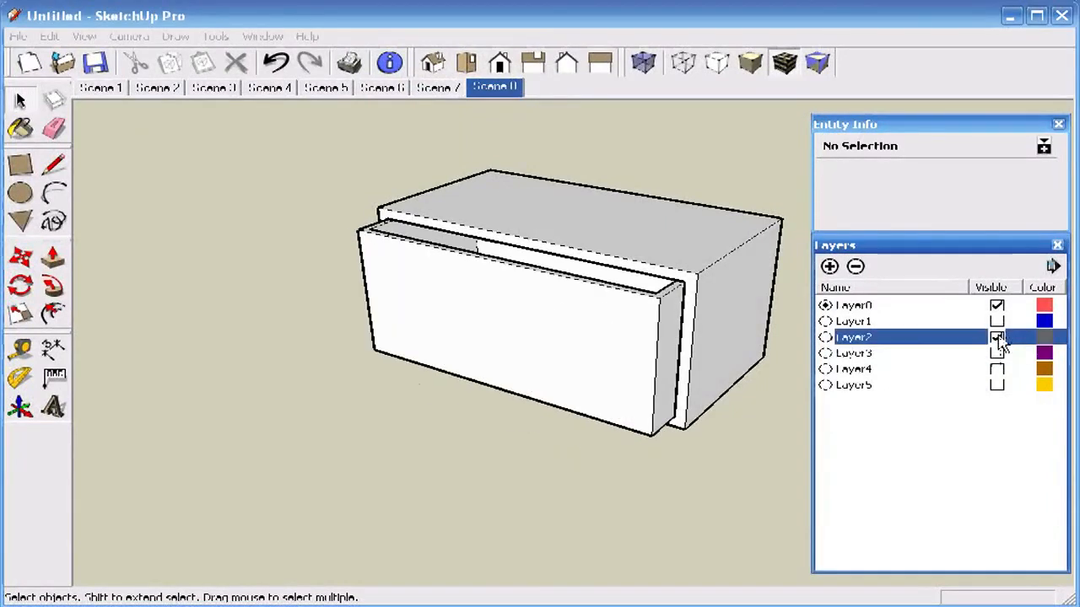
right_click(489, 89)
left_click(523, 134)
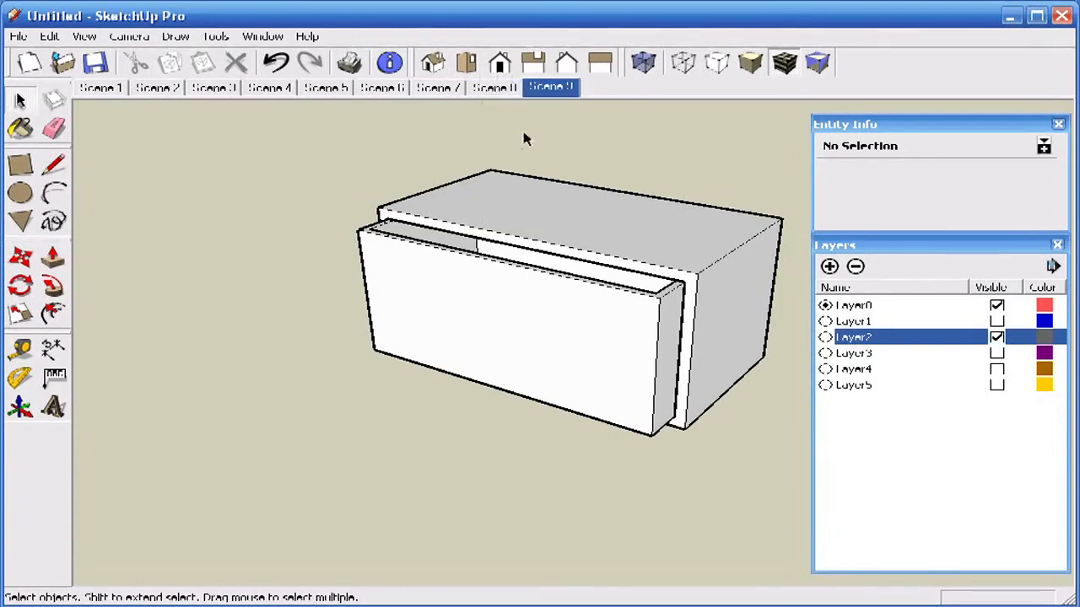
- Hide Layer2, show Layer1, and add a tenth scene with the drawer fully closed
left_click(997, 337)
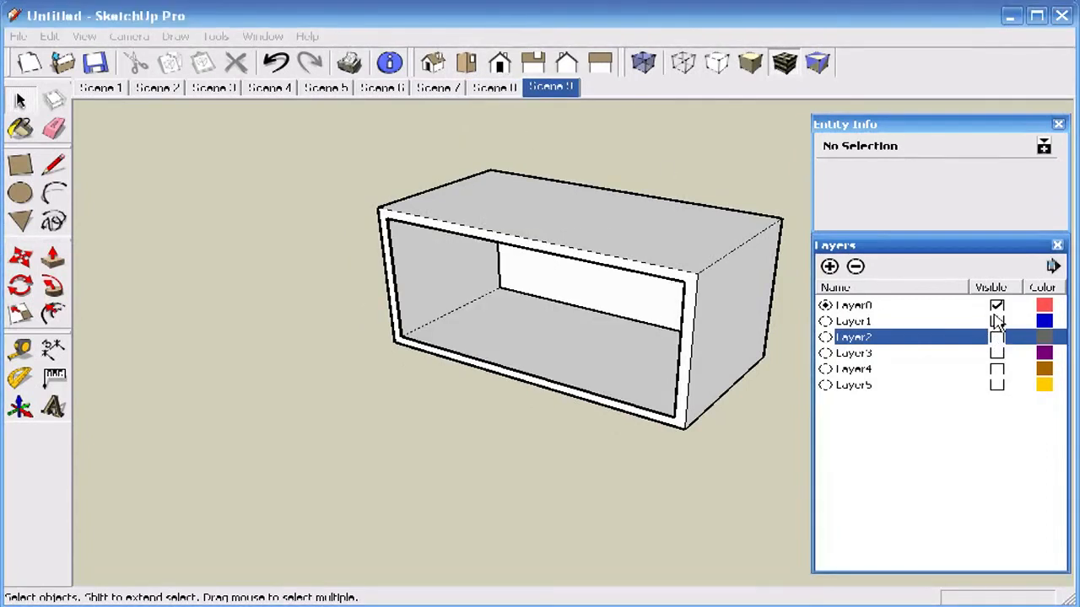
left_click(997, 322)
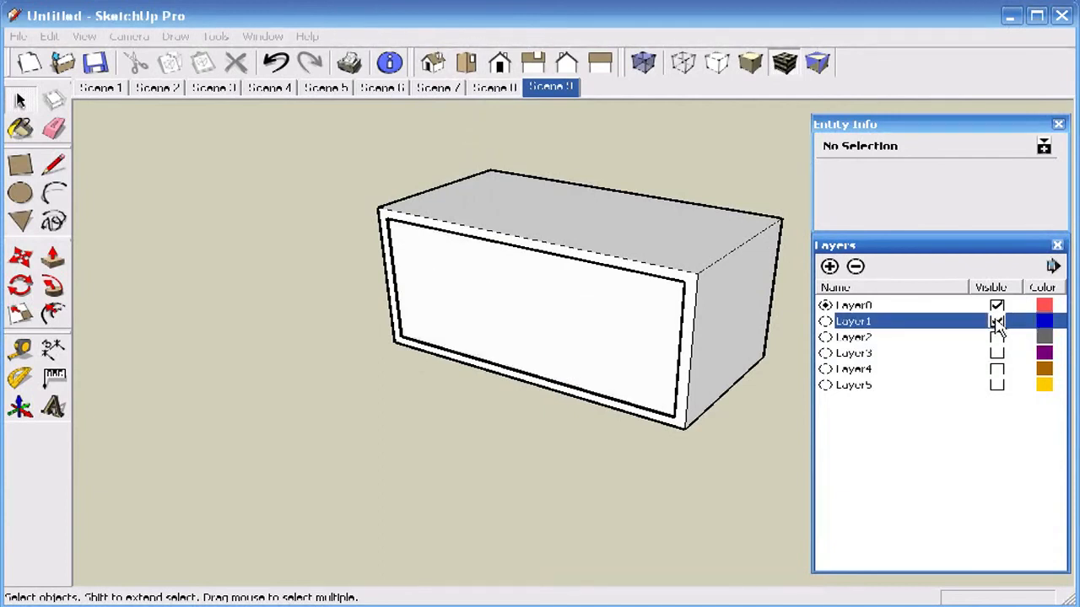
right_click(565, 89)
left_click(600, 135)
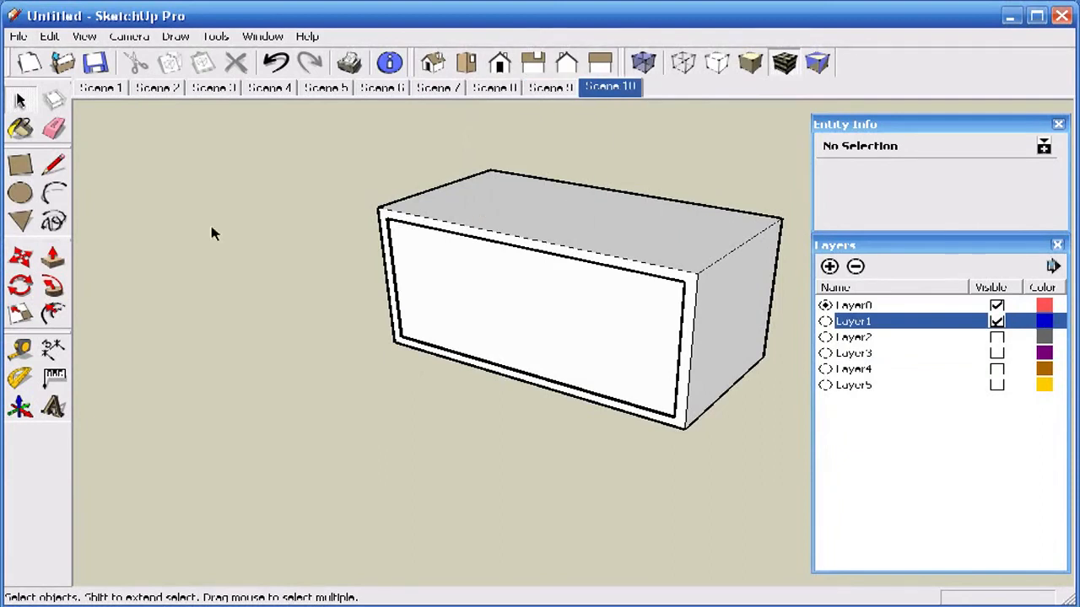
- Step through all the scenes from Scene 1 to Scene 10 to check the drawer's opening and closing sequence
left_click(94, 90)
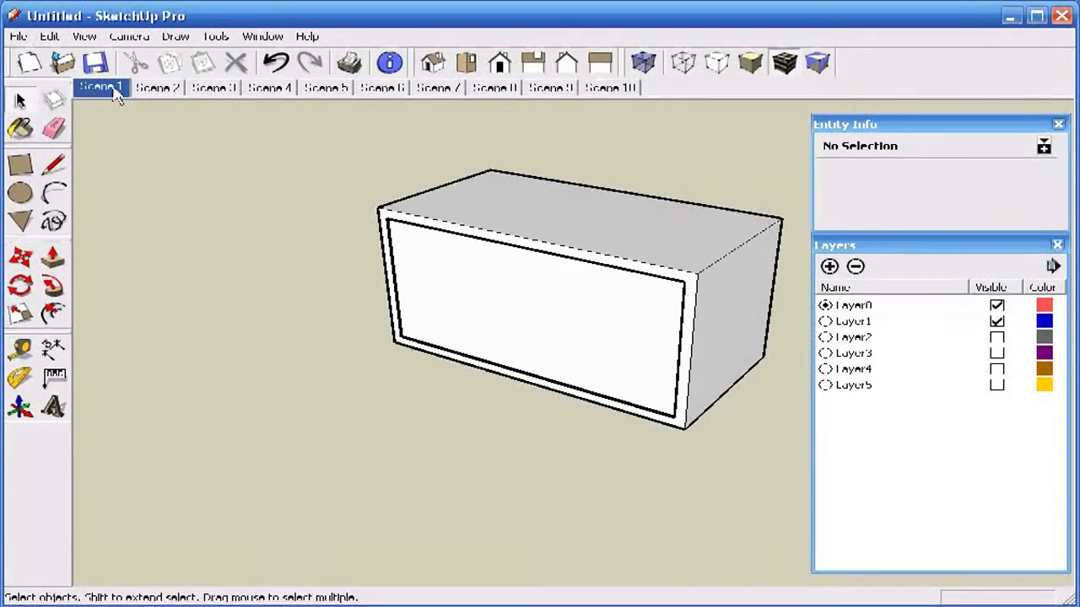
left_click(161, 89)
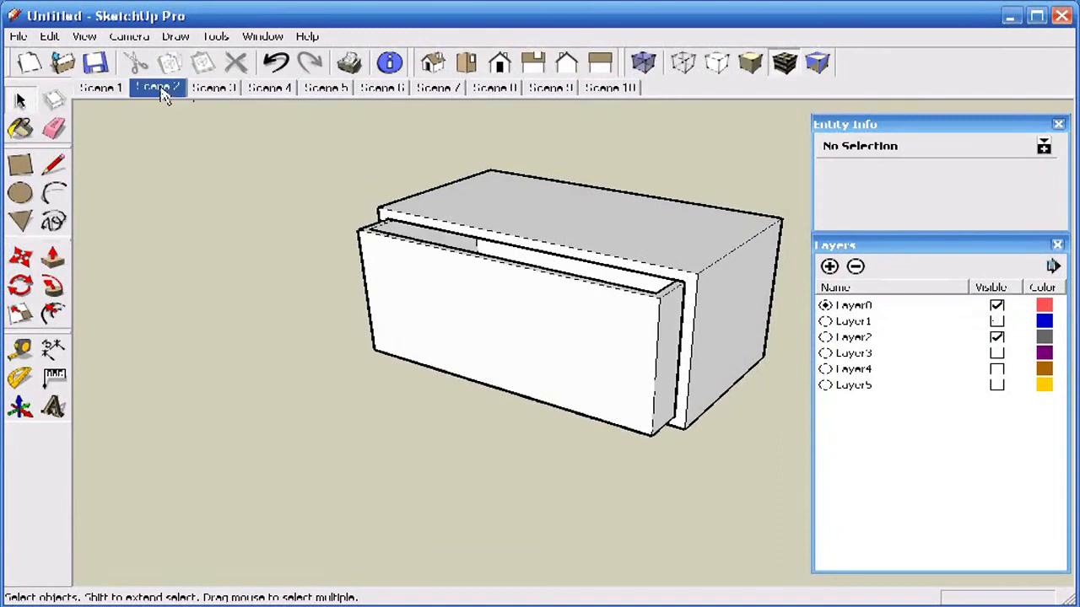
left_click(208, 91)
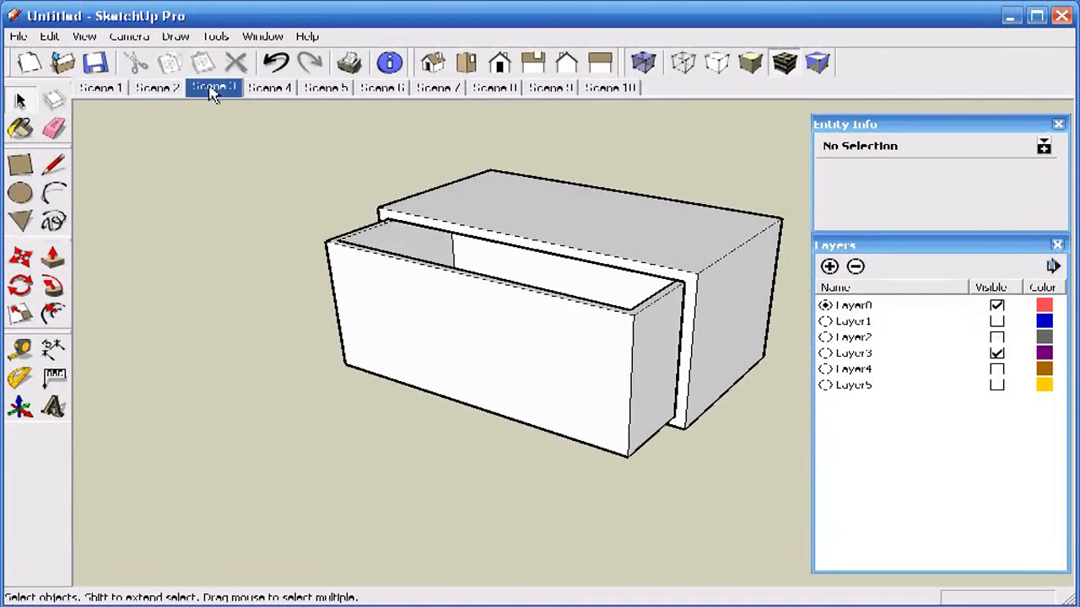
left_click(272, 90)
left_click(327, 89)
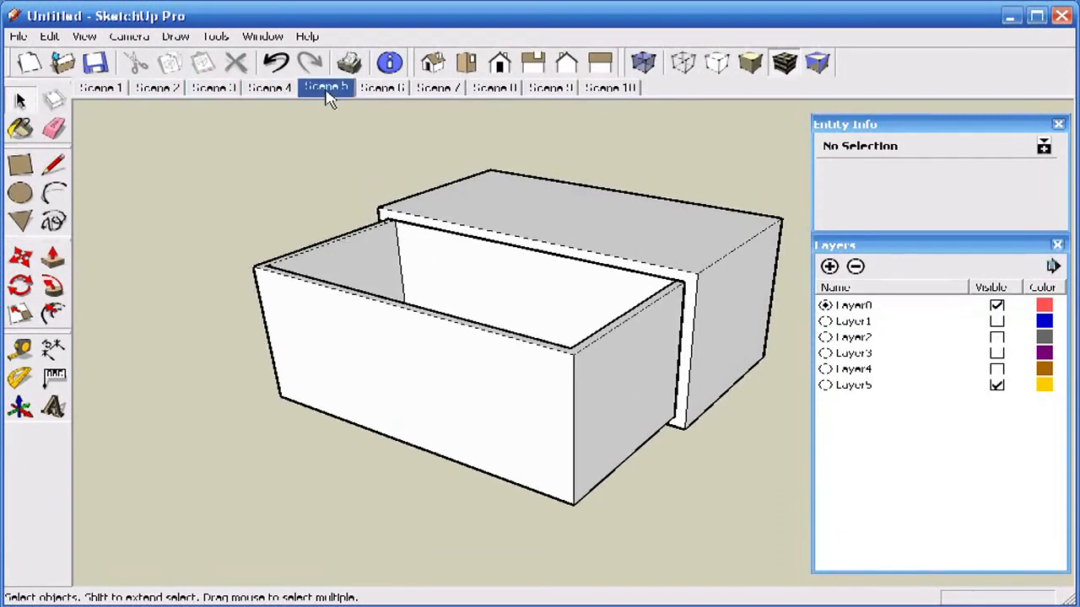
left_click(384, 90)
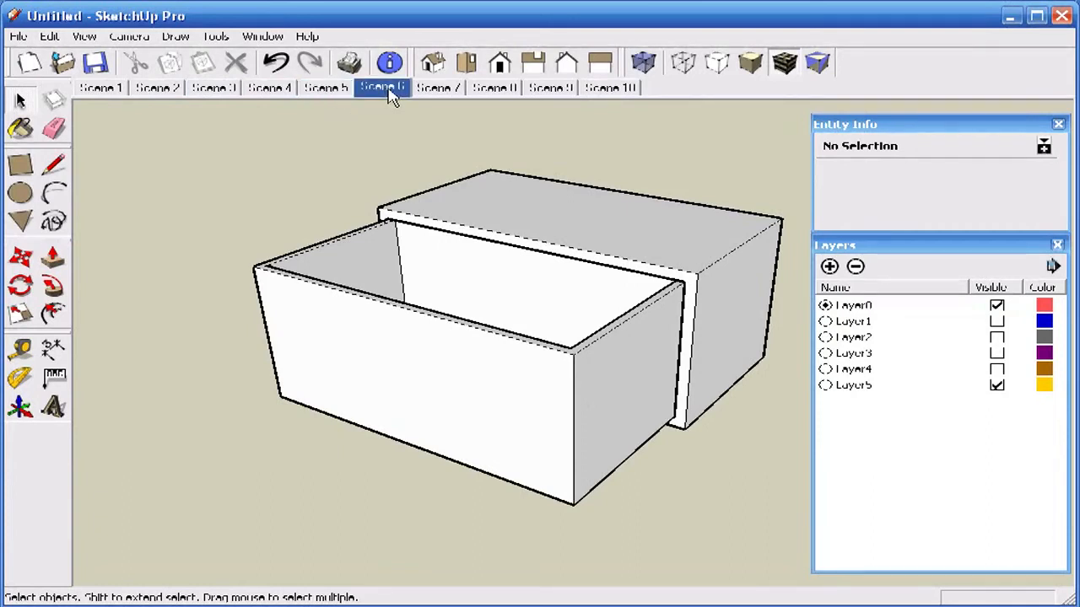
left_click(437, 90)
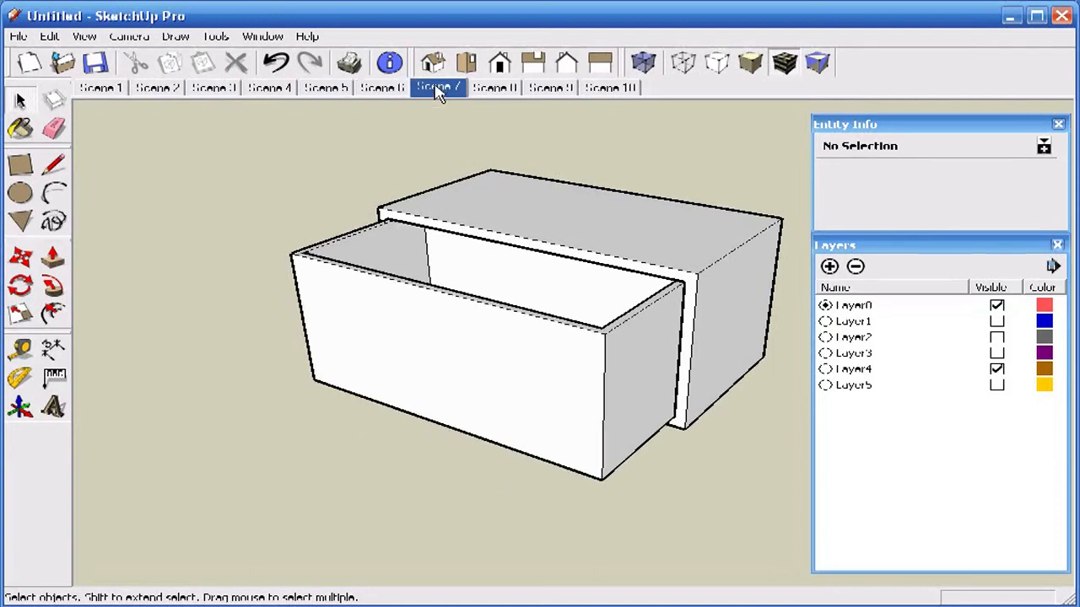
left_click(496, 89)
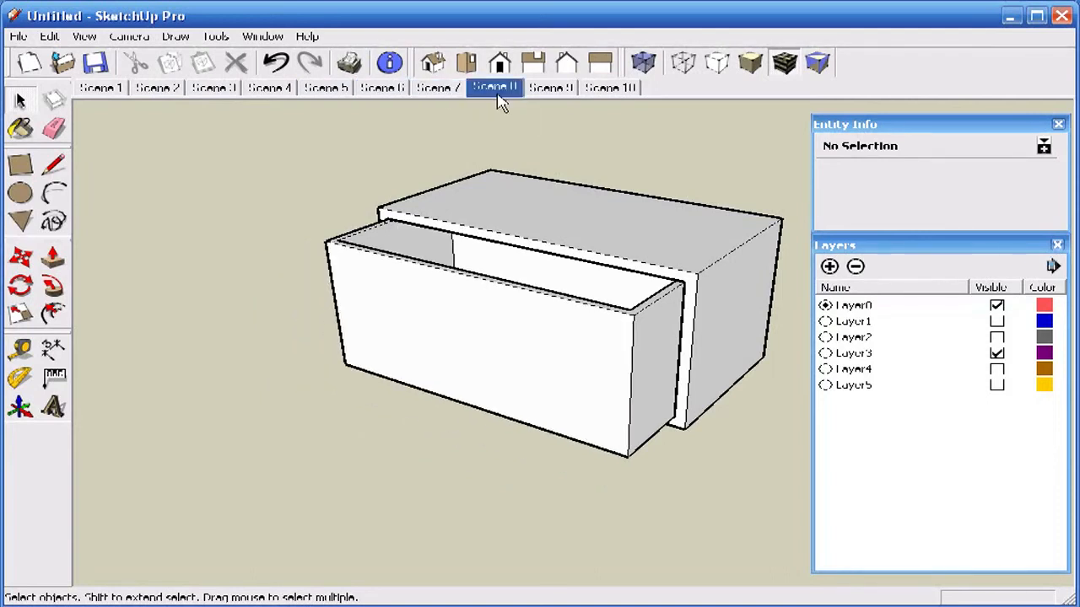
left_click(549, 91)
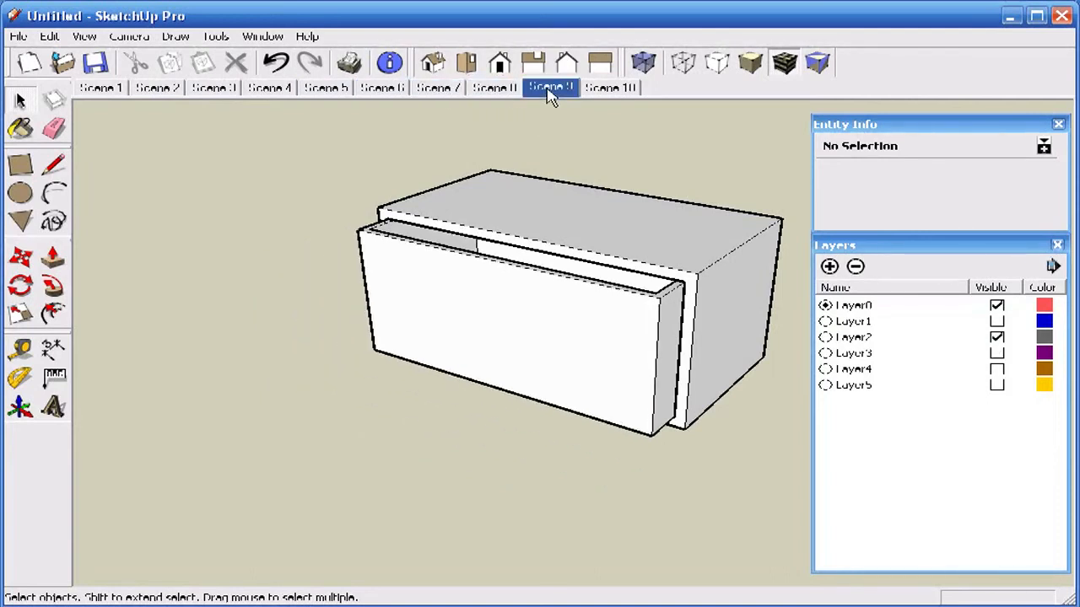
left_click(612, 91)
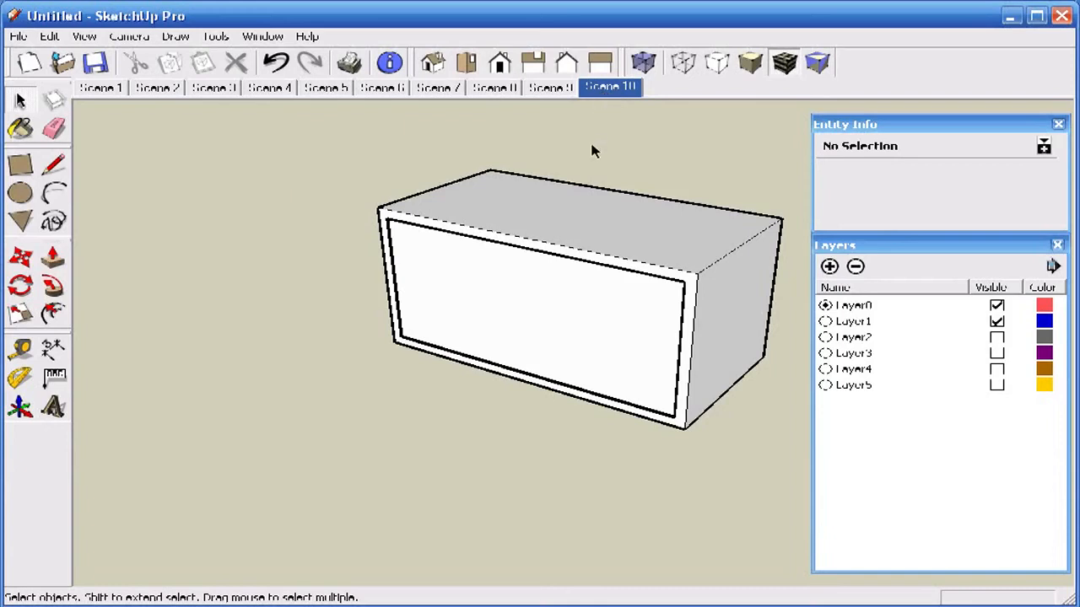
- Try drawing a circle of 1" radius on the closed drawer's front face without opening the drawer component for editing
scroll(592, 146, "up", 4)
middle_click_drag(564, 166, 689, 116)
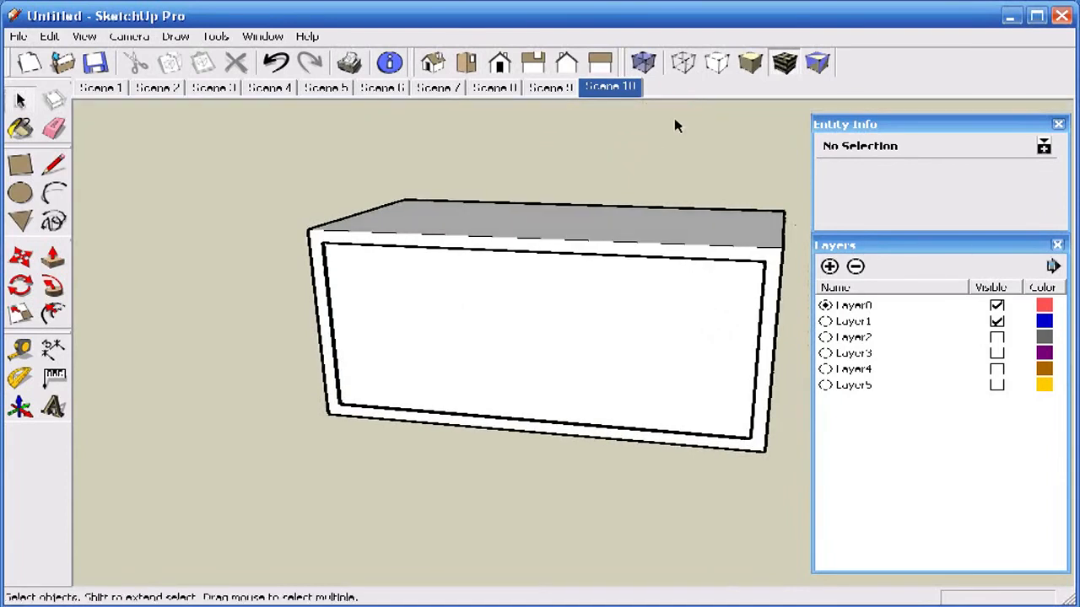
left_click(18, 196)
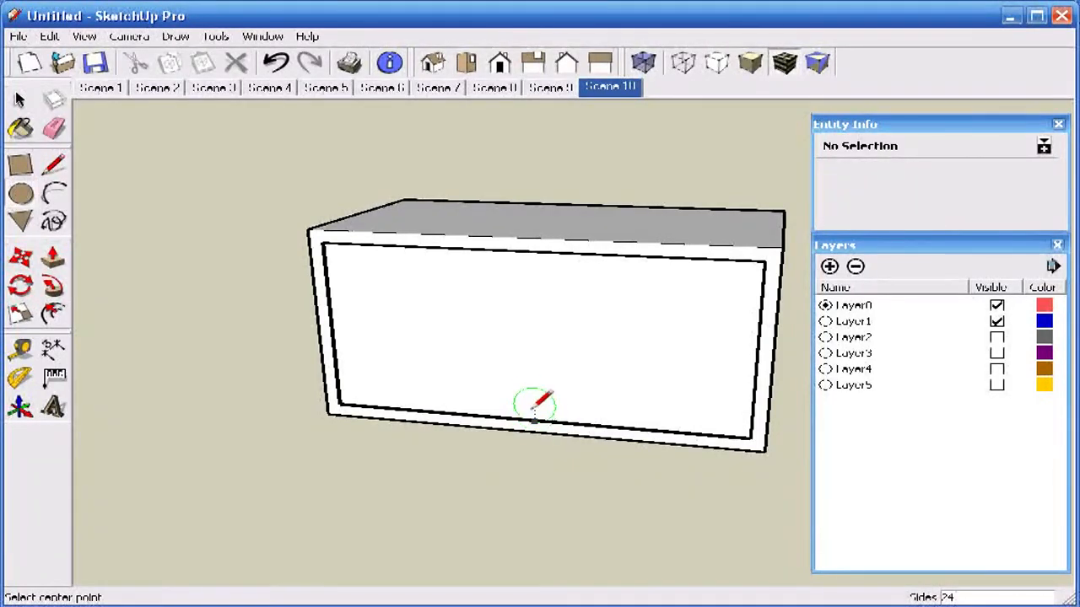
left_click(533, 350)
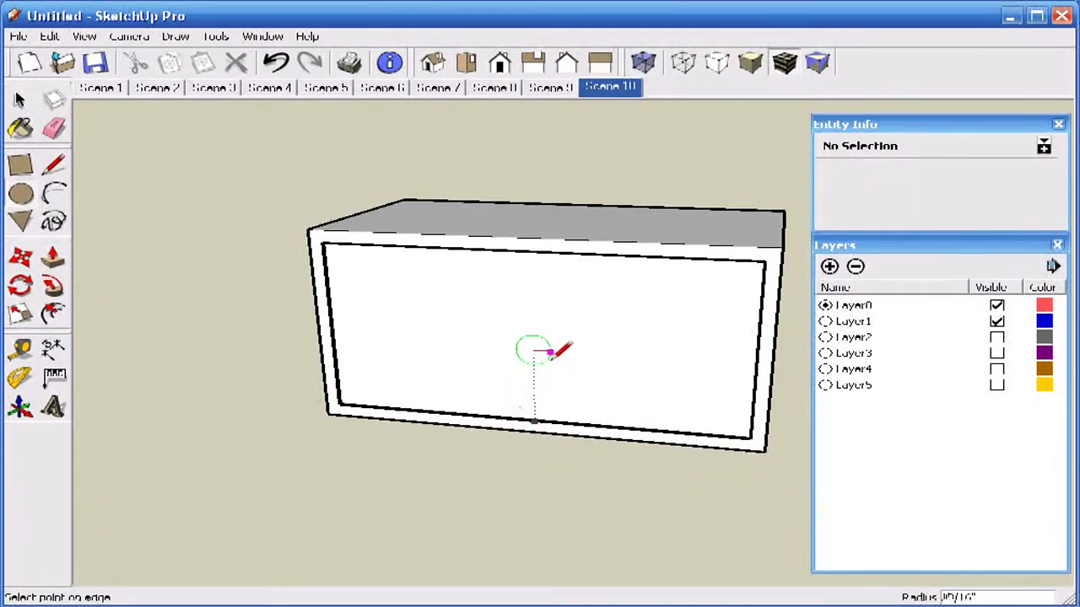
left_click(553, 354)
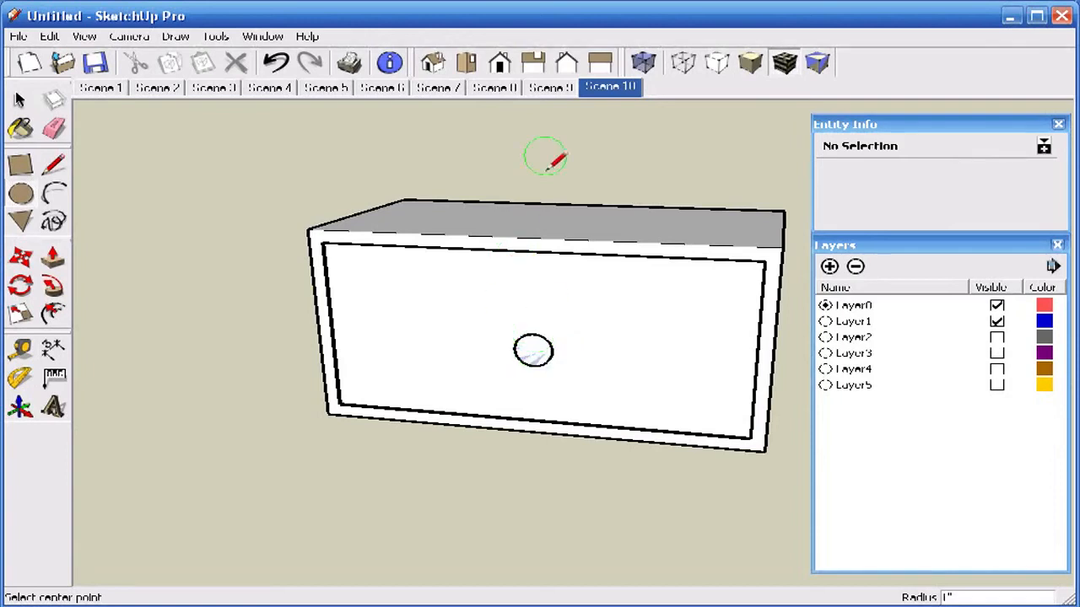
- Check Scenes 9, 8, 7 and 10 for the new circle, and undo drawing it
left_click(552, 88)
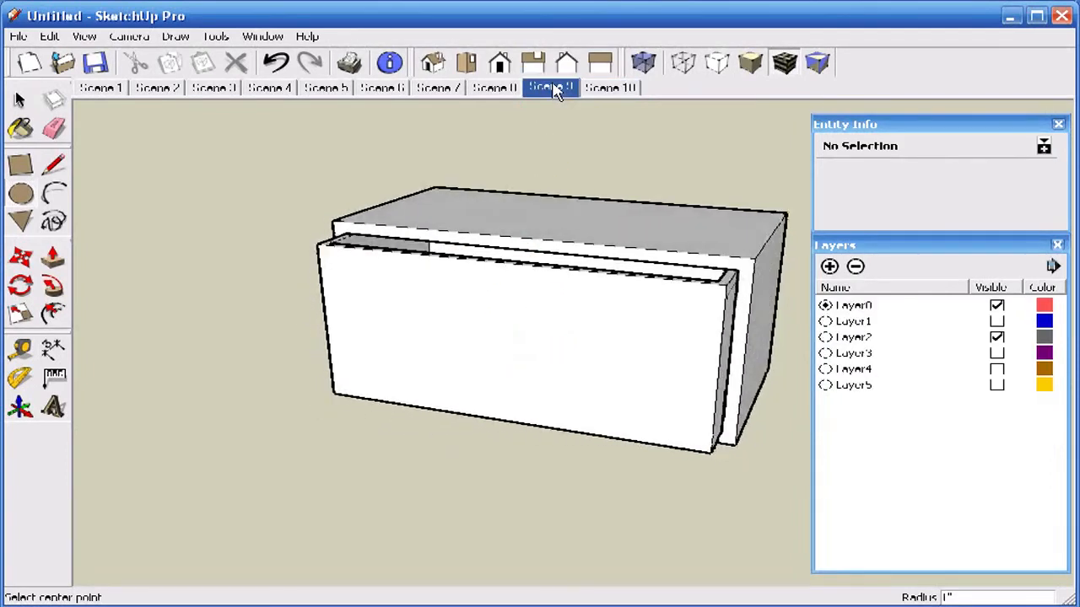
left_click(498, 89)
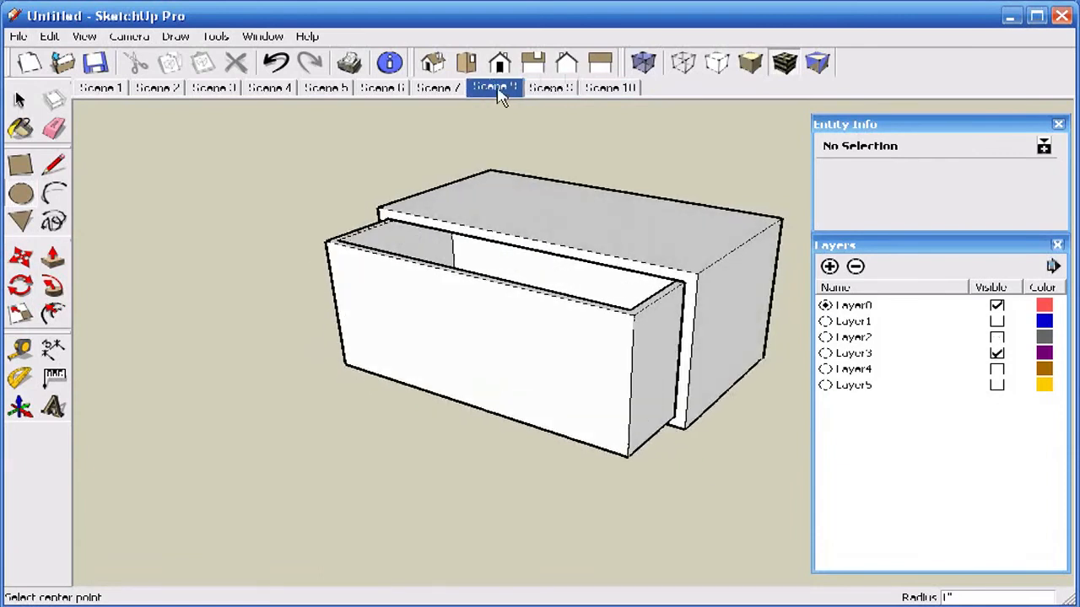
left_click(450, 95)
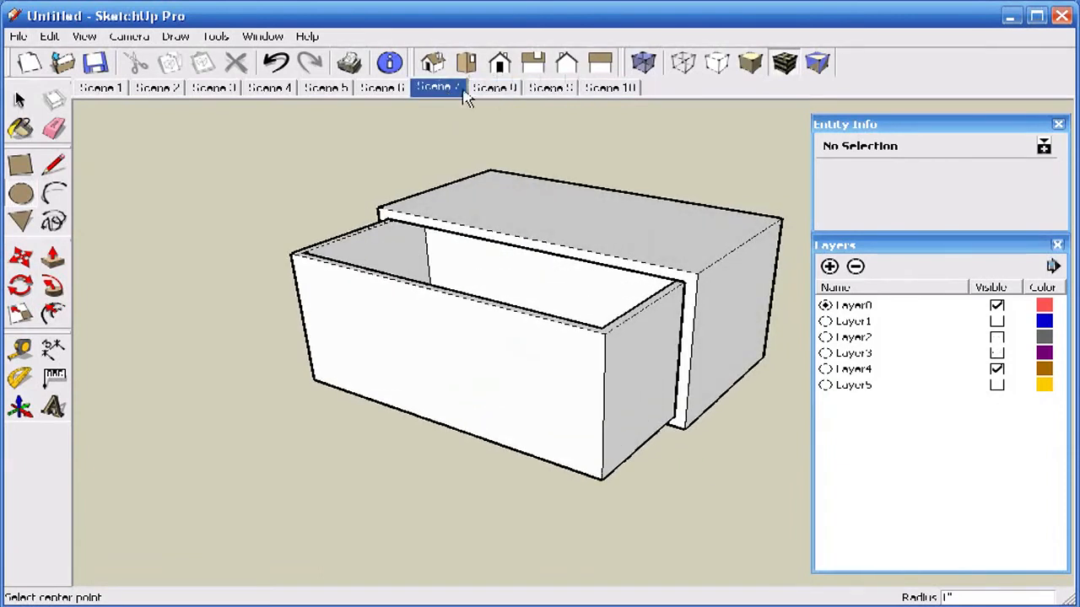
left_click(609, 91)
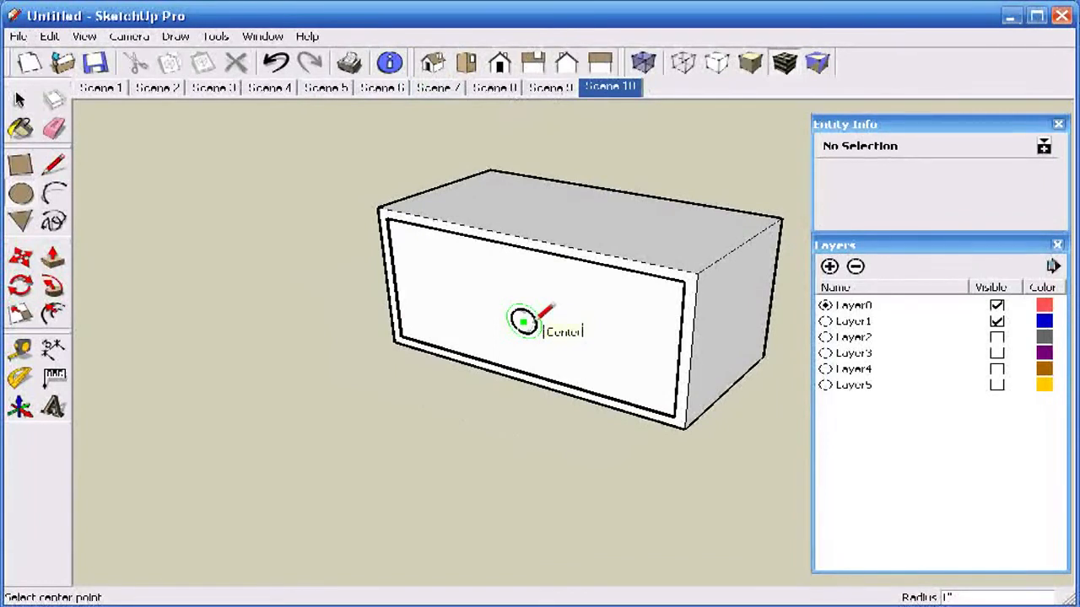
left_click(277, 64)
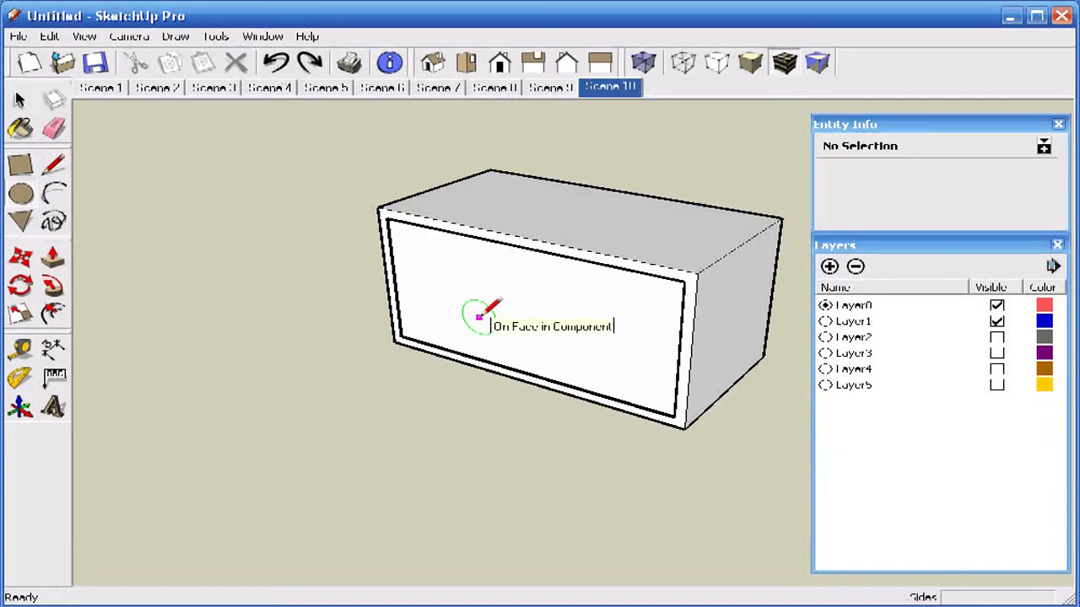
- Open the drawer component for editing and draw a circle of about 1" radius centred on its front face
key("space")
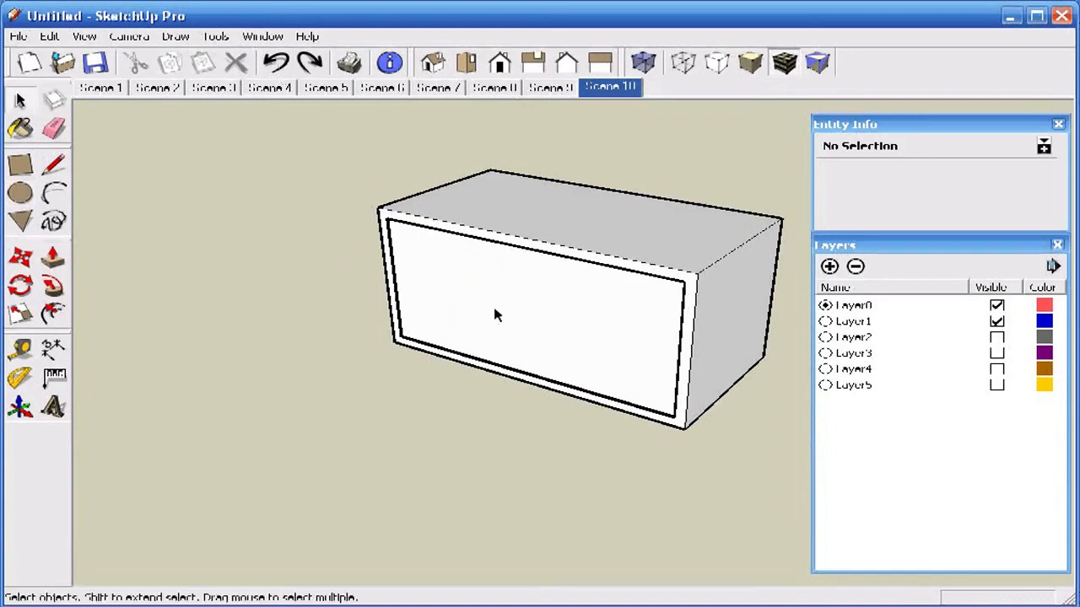
double_click(496, 315)
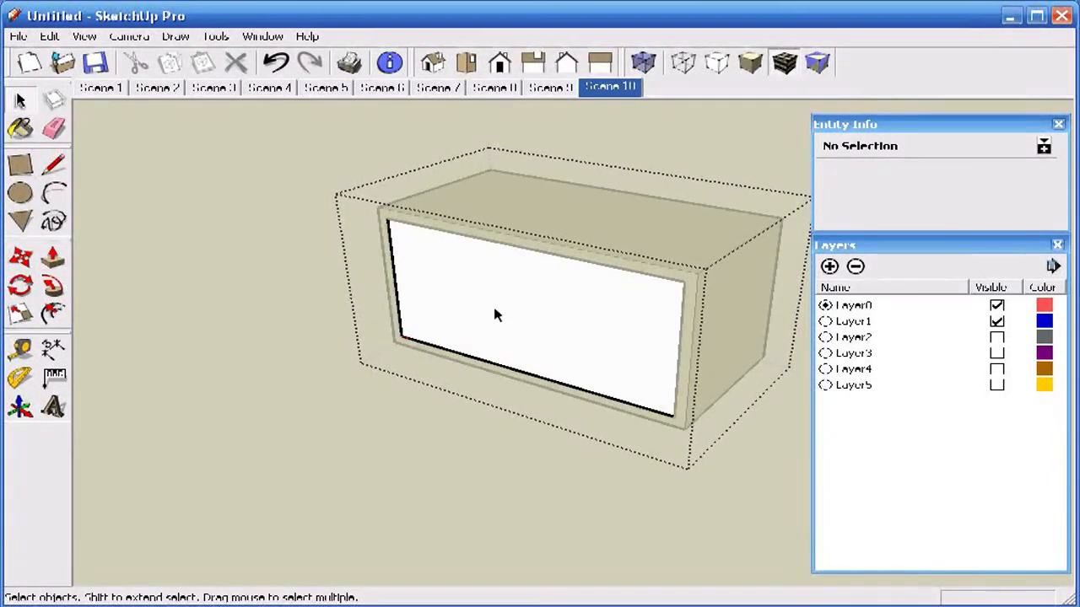
middle_click_drag(496, 315, 584, 255)
left_click(21, 193)
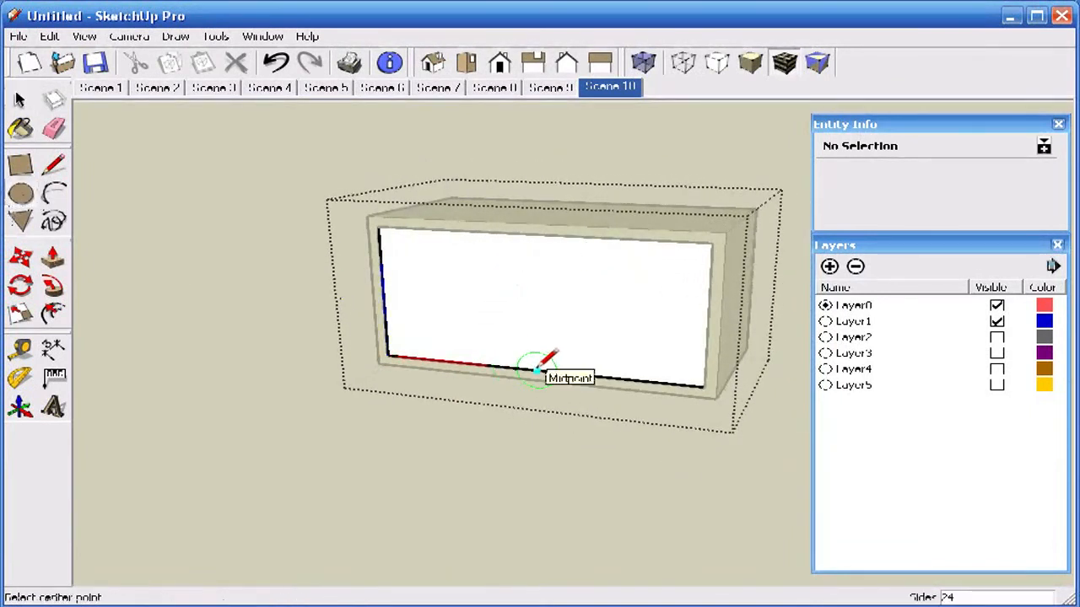
left_click(537, 315)
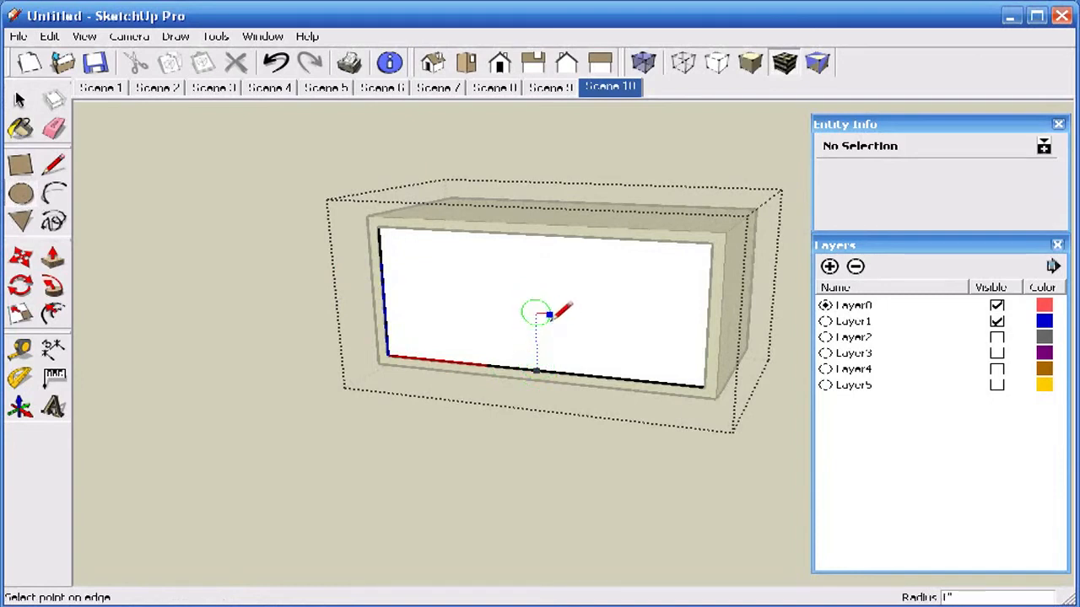
left_click(548, 321)
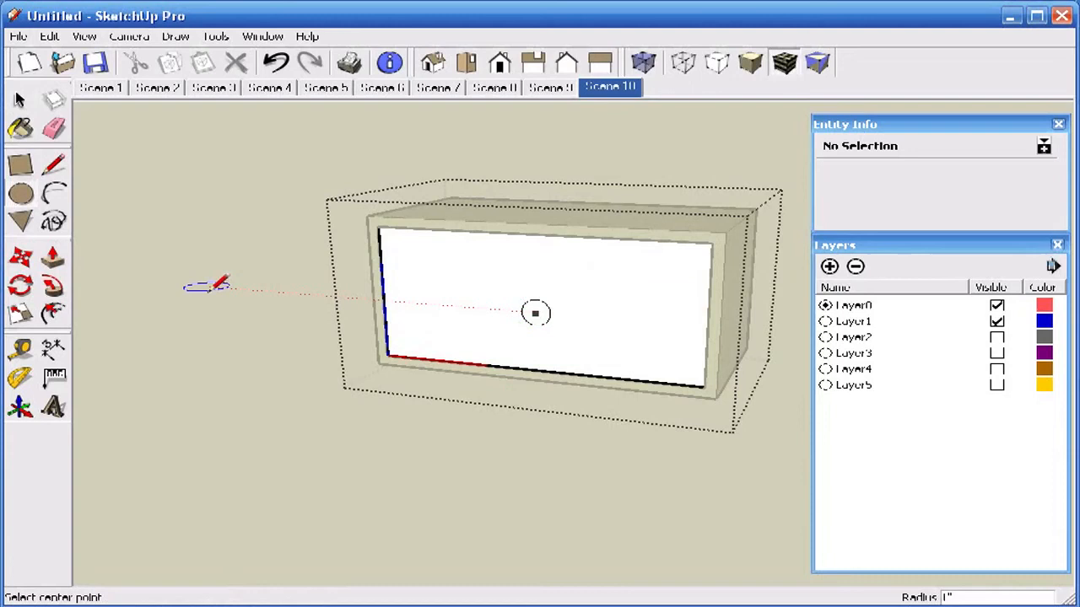
- Push/Pull the circle outward about 7/16" from the drawer front to form the knob's stem
left_click(52, 256)
left_click(534, 313)
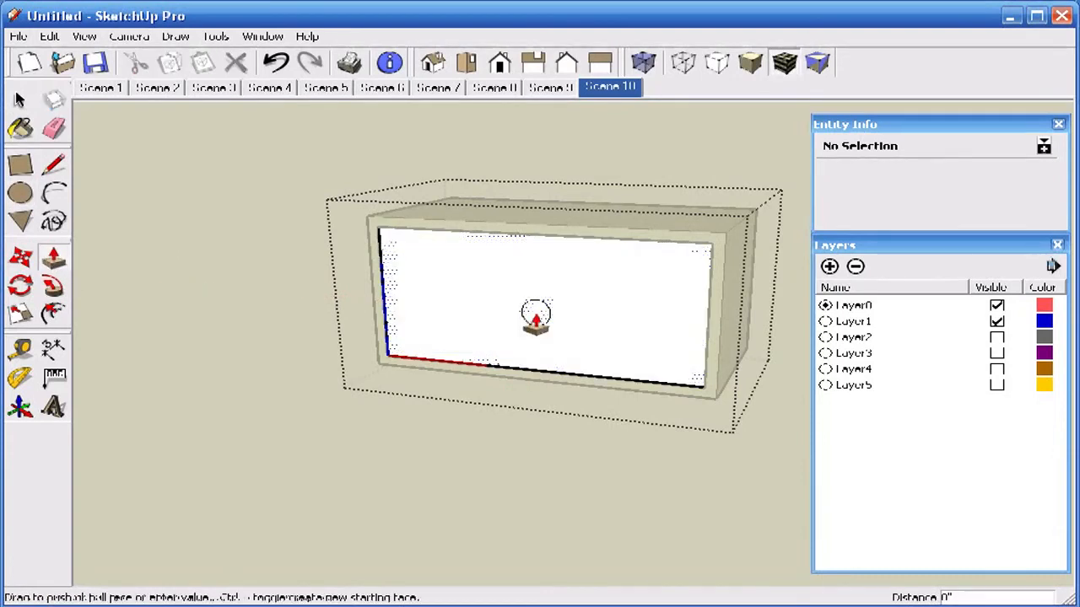
mouse_move(524, 333)
middle_mouse_down()
mouse_move(481, 345)
mouse_move(514, 338)
middle_mouse_up()
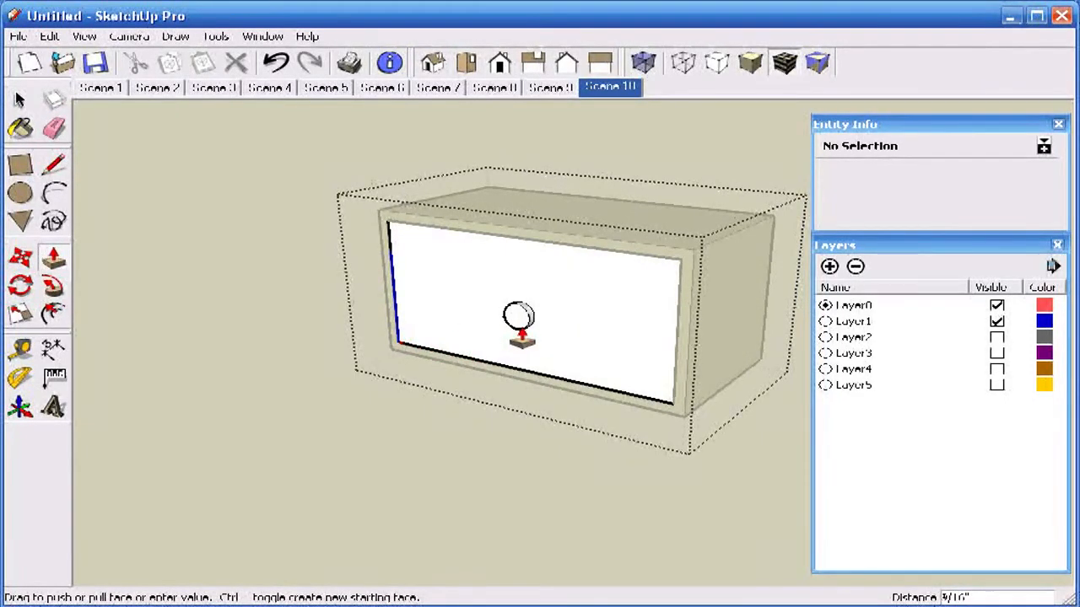
left_click(523, 334)
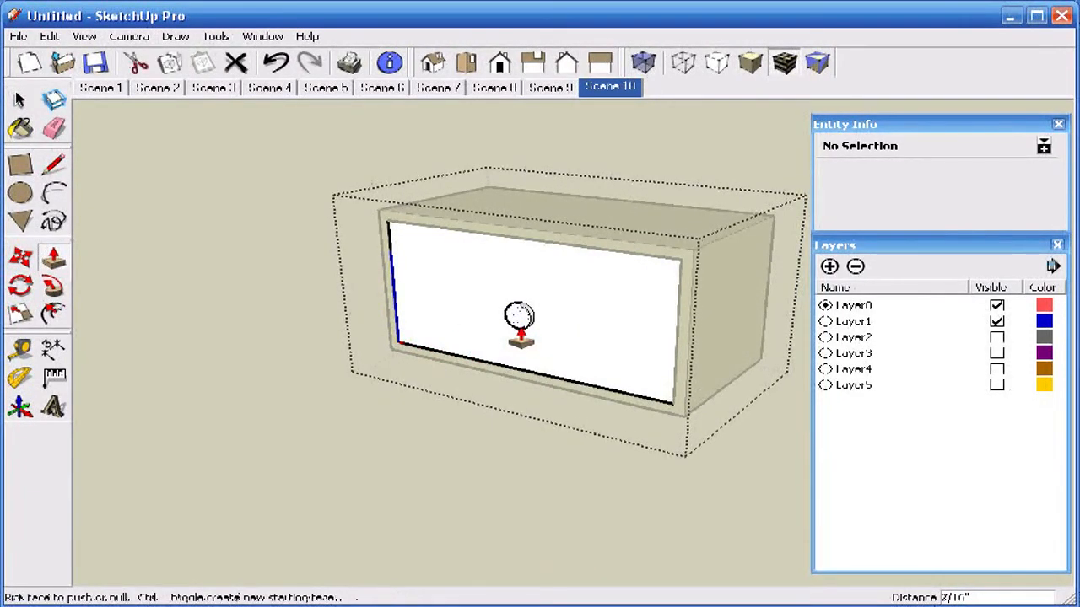
- Try drawing a larger concentric circle on the end of the knob's stem, and undo it
left_click(20, 194)
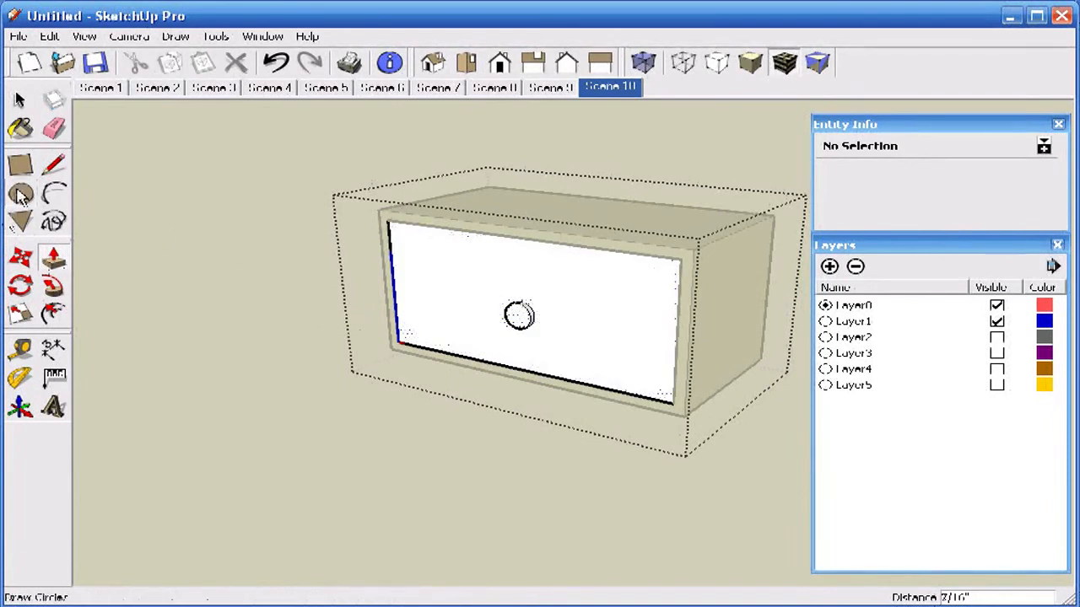
left_click(517, 315)
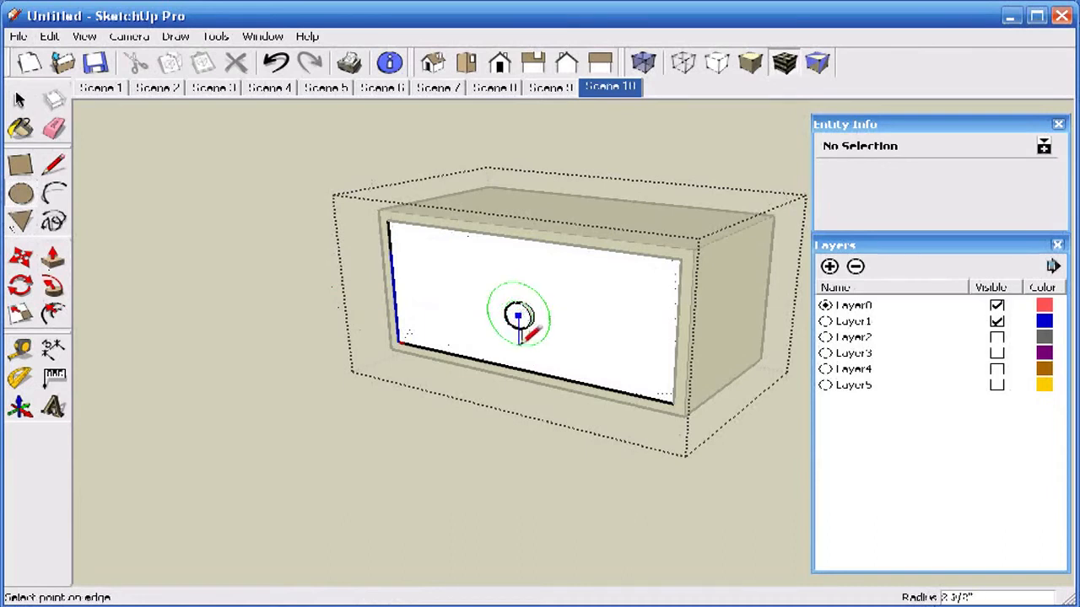
left_click(529, 329)
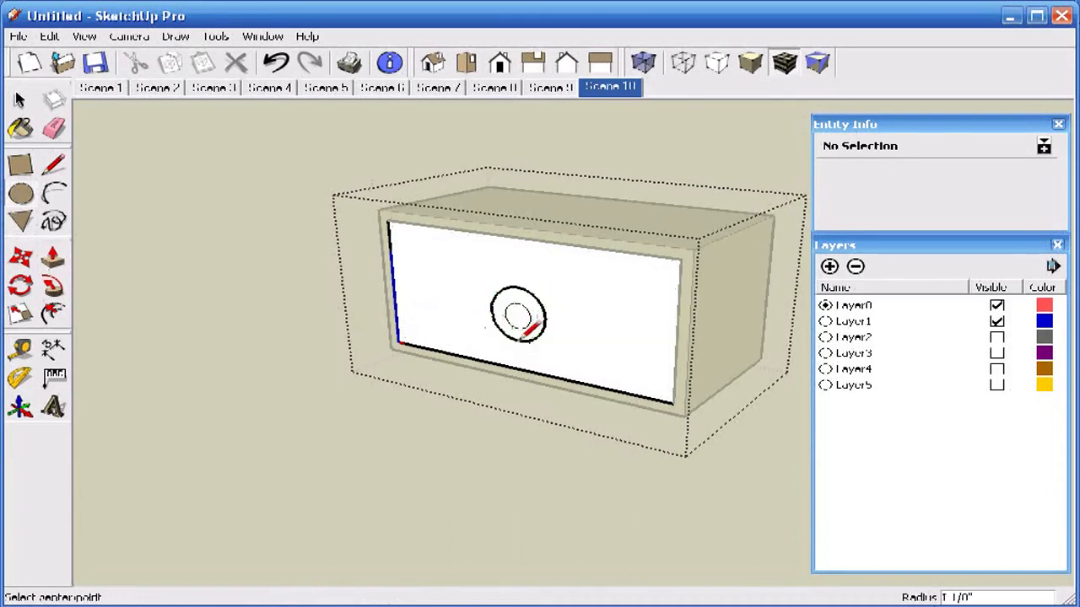
mouse_move(85, 229)
middle_mouse_down()
mouse_move(410, 306)
mouse_move(458, 271)
middle_mouse_up()
left_click(276, 62)
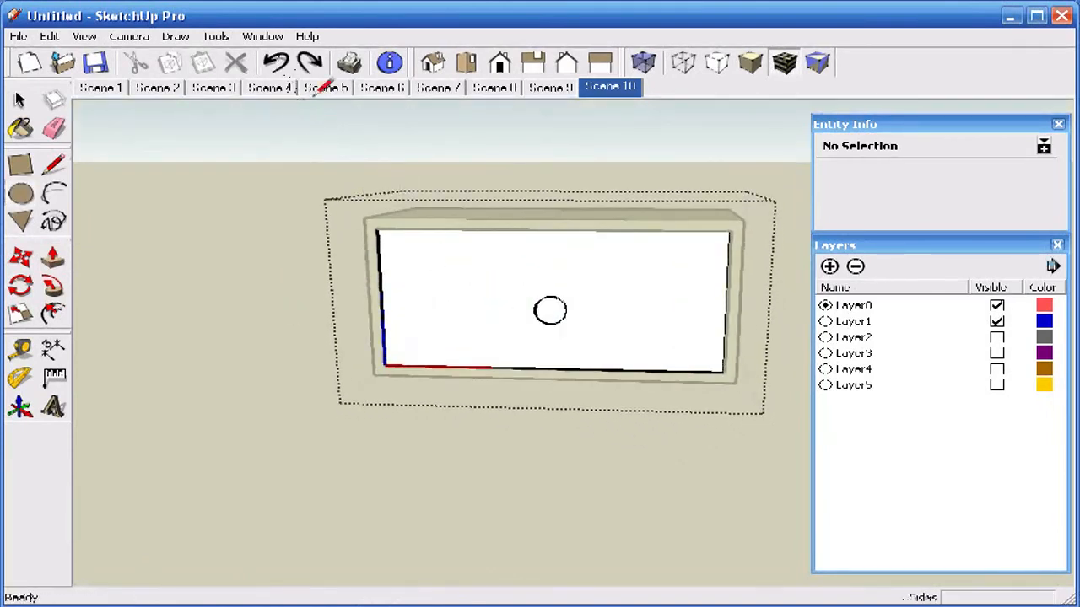
- Draw a concentric circle of about 2 5/16" radius on the stem's end, pull the ring out 1/2", and finish editing the component
left_click(549, 309)
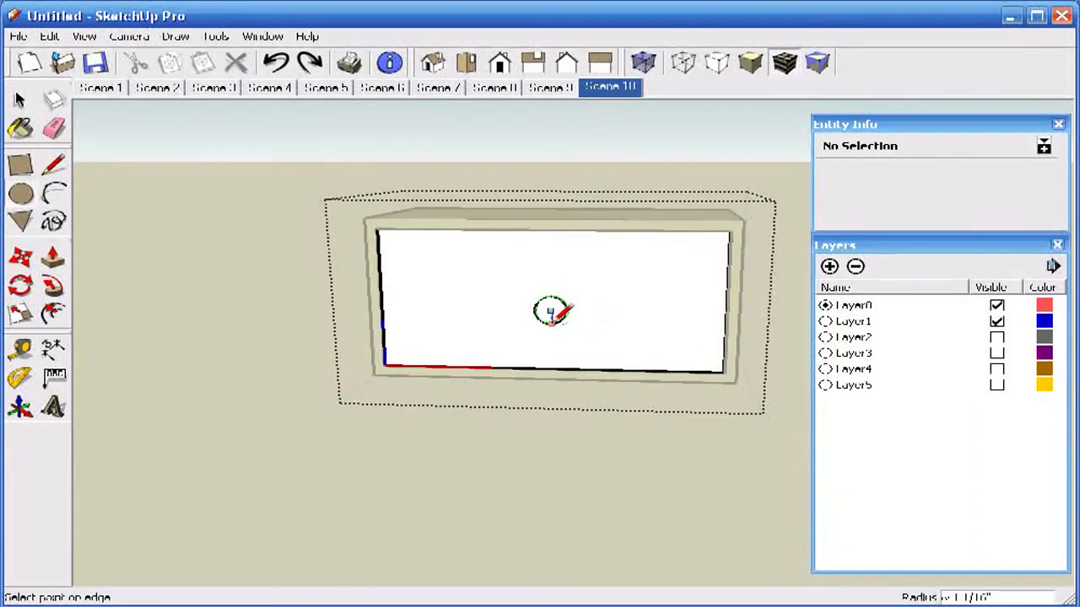
left_click(563, 334)
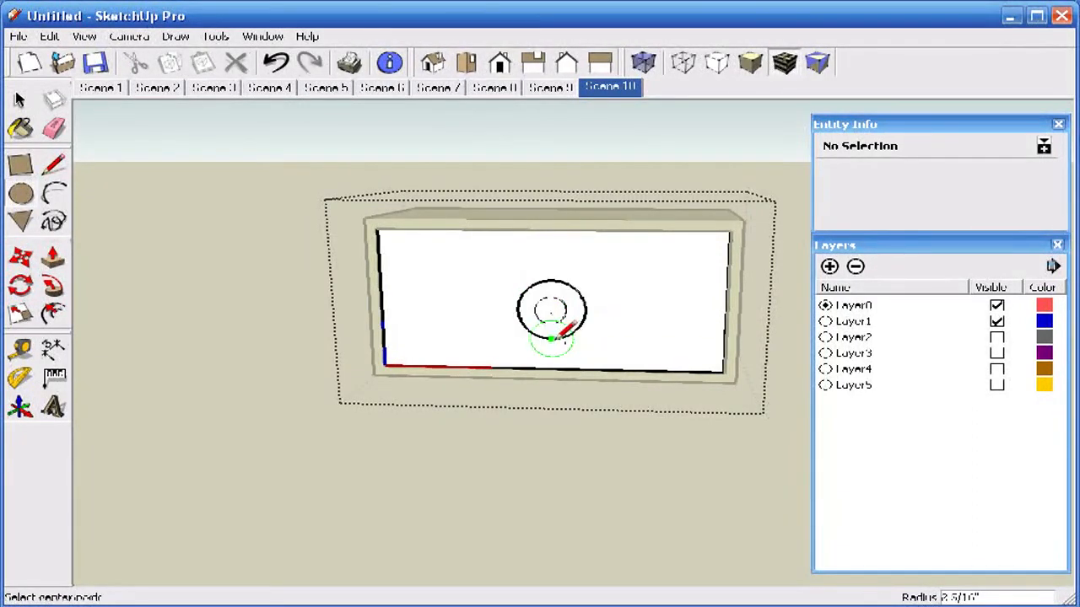
left_click(52, 257)
left_click(533, 314)
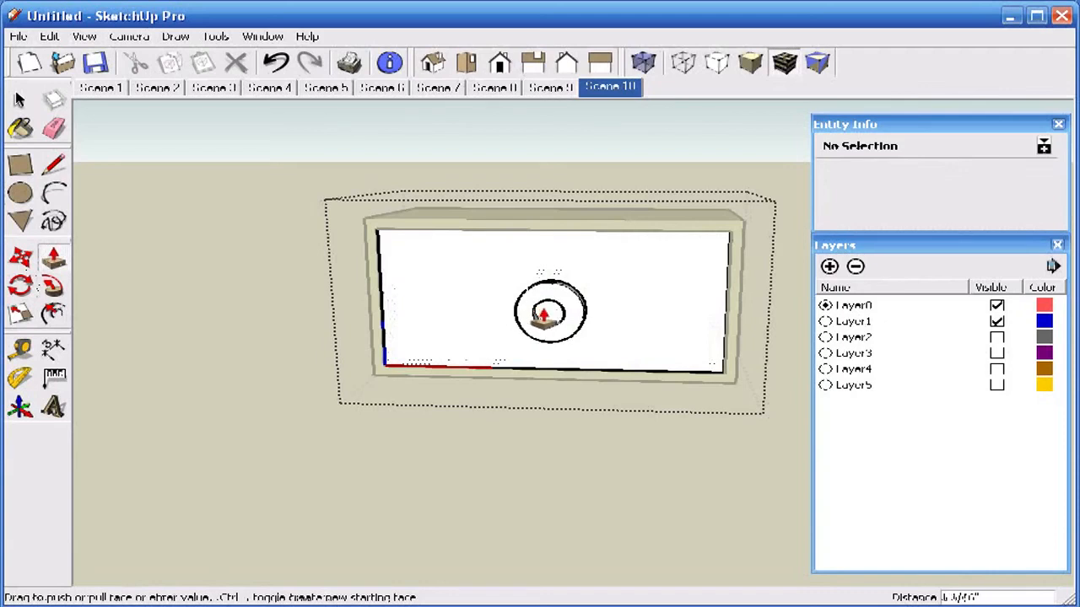
left_click(544, 315)
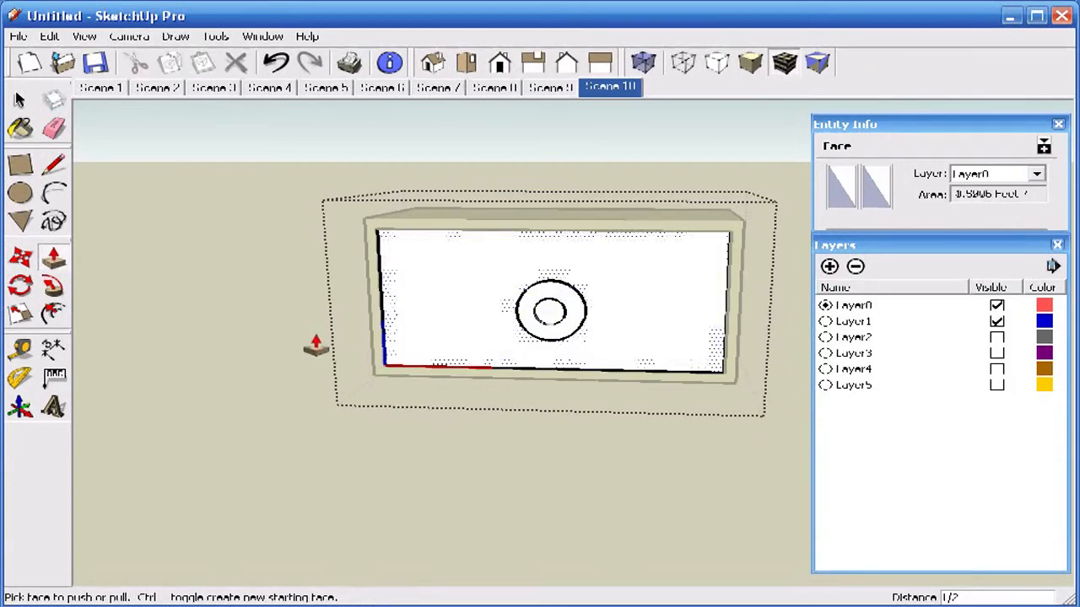
key("space")
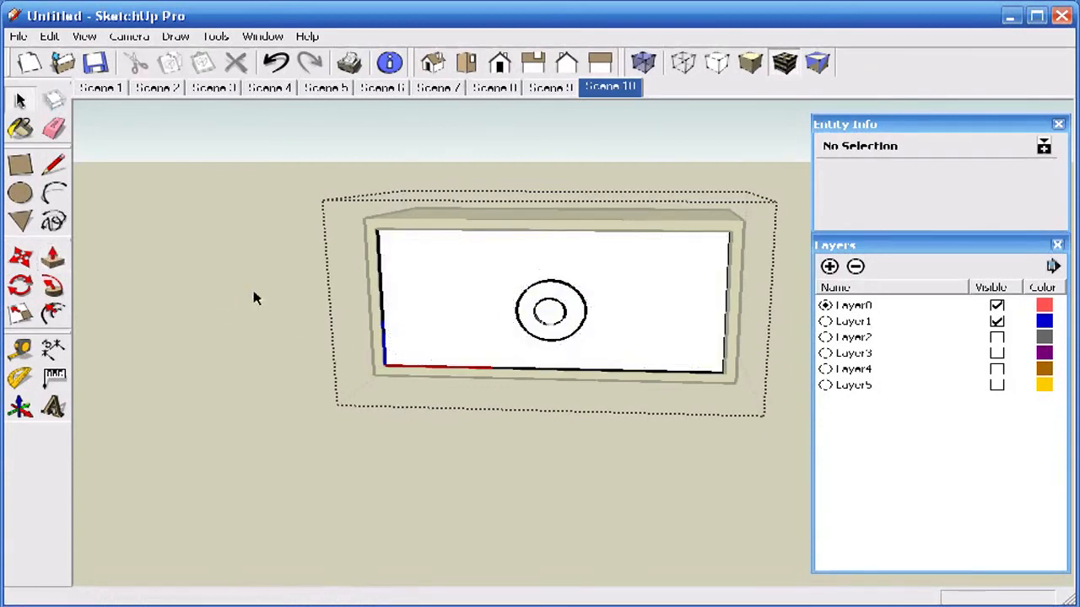
left_click(257, 297)
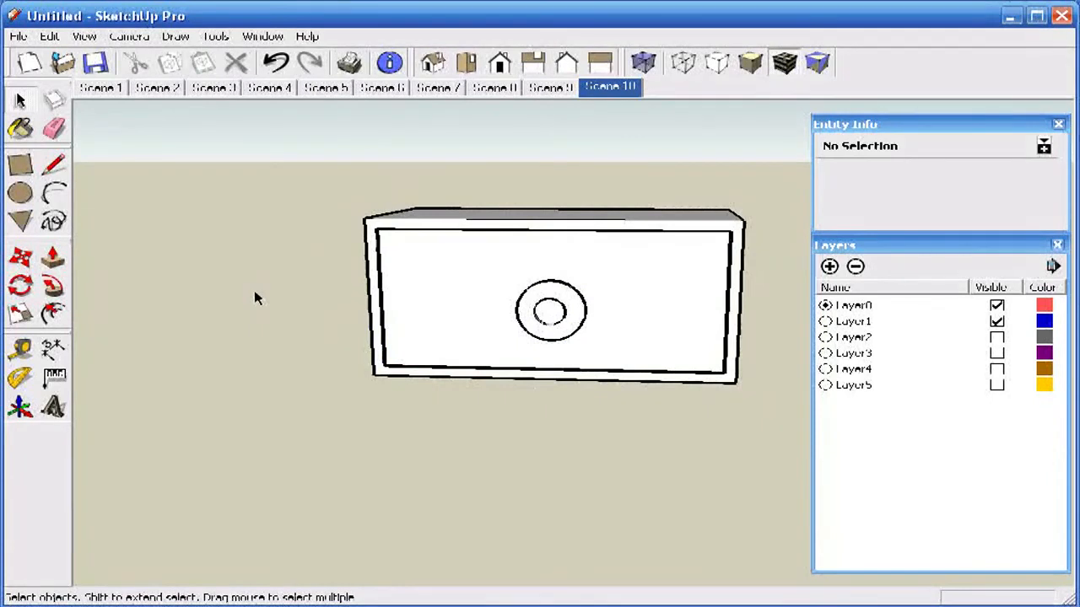
- Step back through the scenes from Scene 10 to Scene 1 to check the knob in every drawer position
middle_click_drag(257, 298, 24, 463)
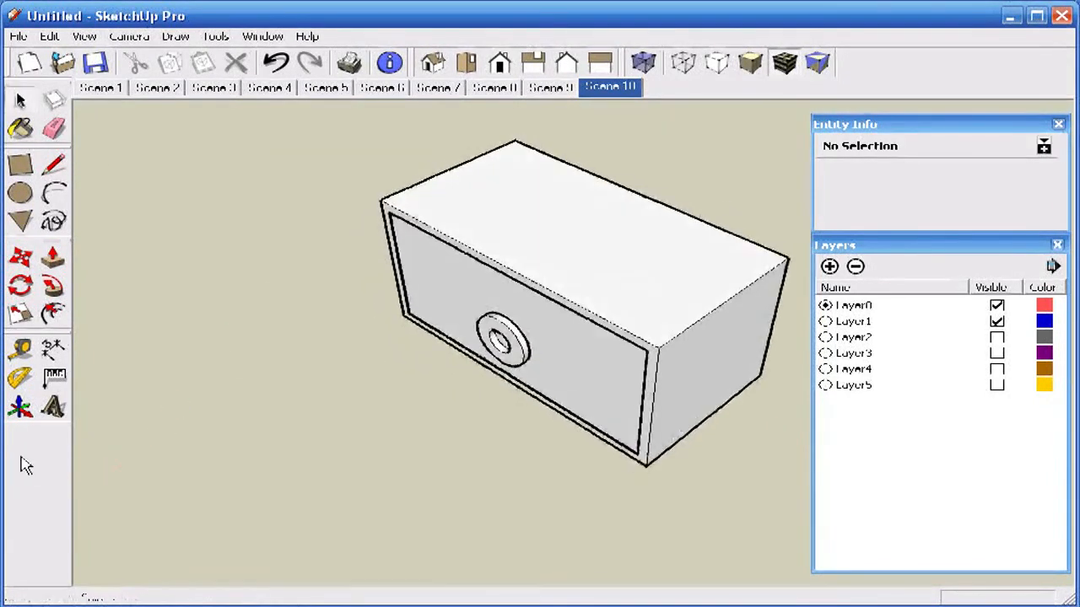
middle_click_drag(515, 352, 571, 265)
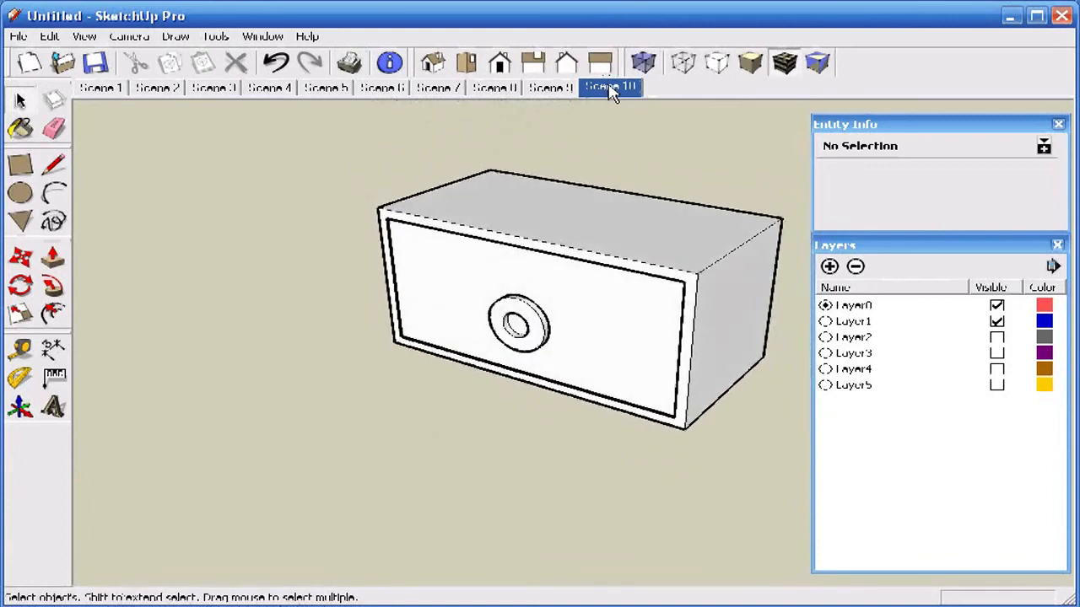
left_click(550, 91)
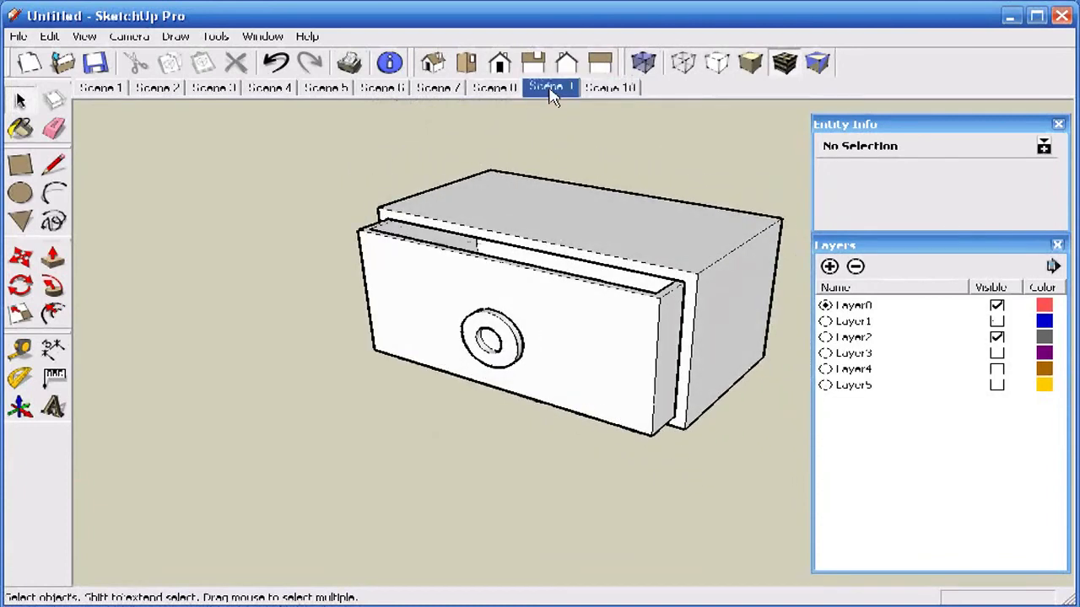
left_click(494, 90)
left_click(439, 90)
left_click(383, 89)
left_click(327, 89)
left_click(270, 89)
left_click(215, 90)
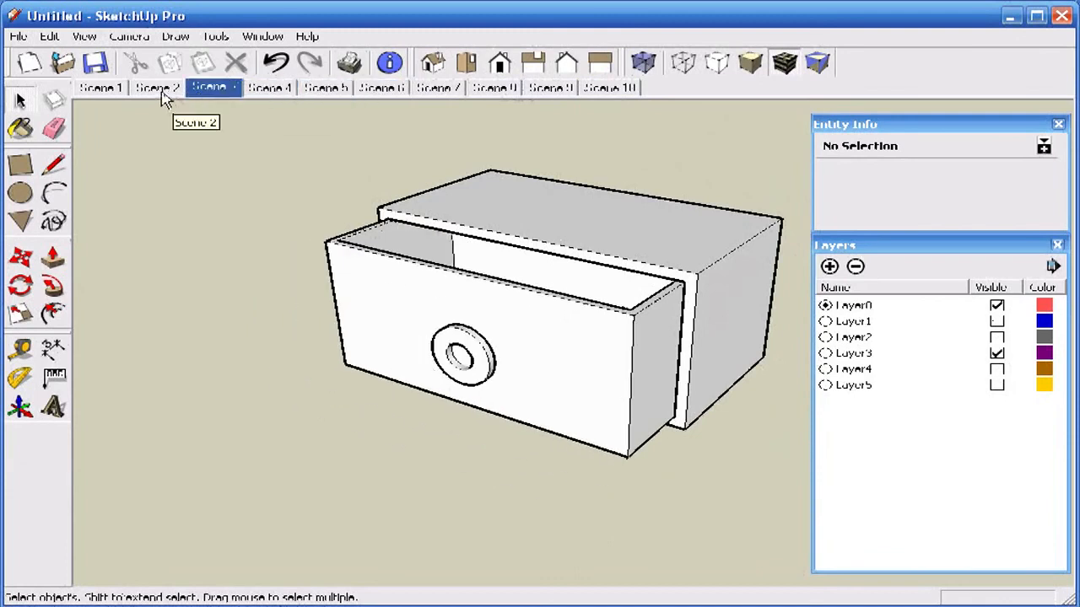
left_click(156, 90)
left_click(100, 90)
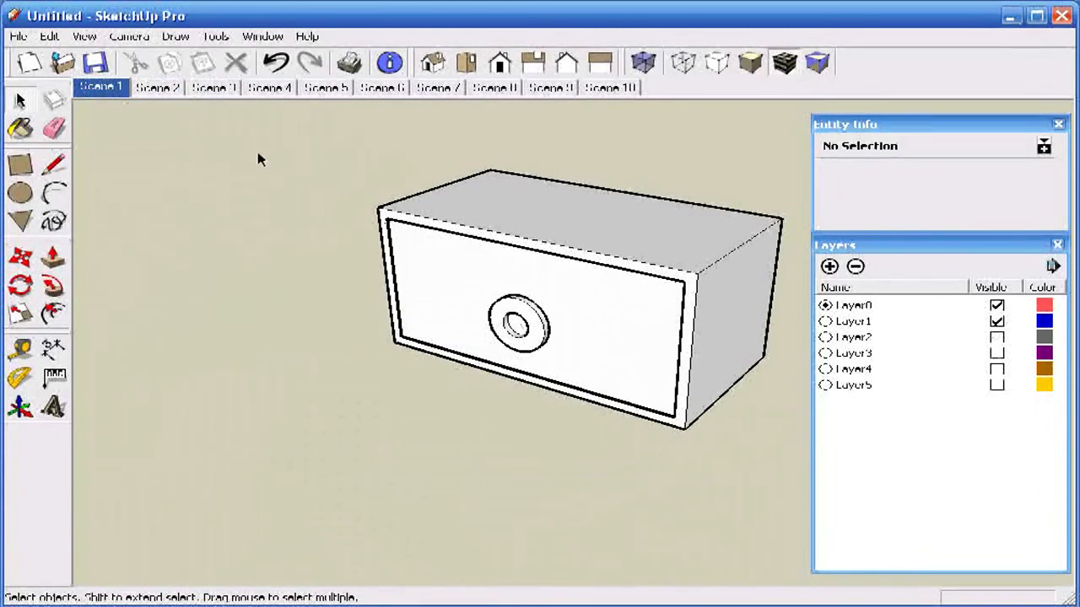
- Close the Entity Info and Layers windows, and play the scene animation until the drawer is fully open at Scene 6
left_click(1058, 125)
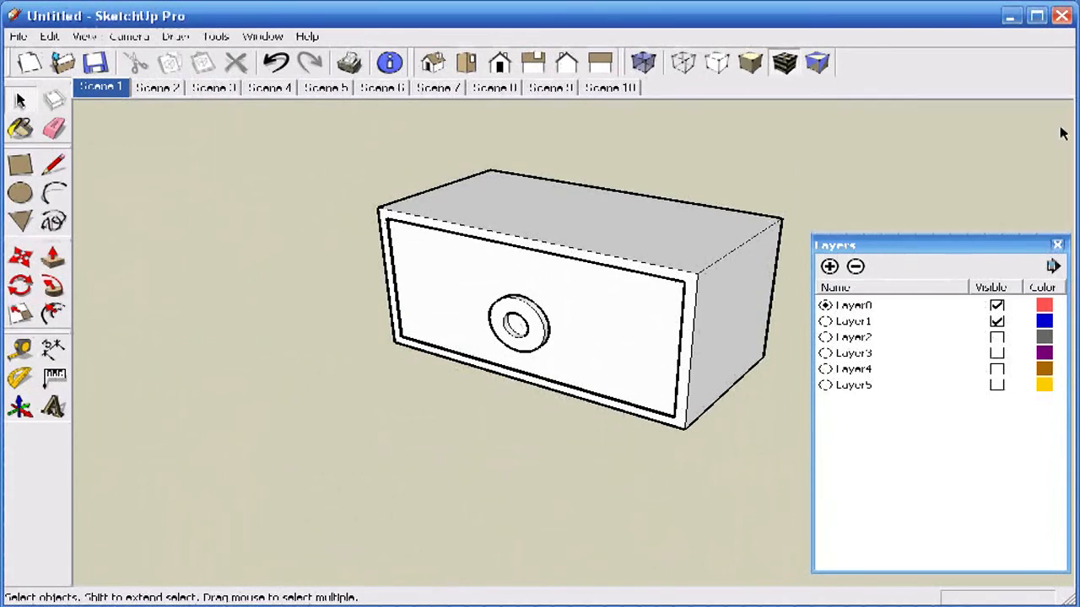
left_click(1057, 243)
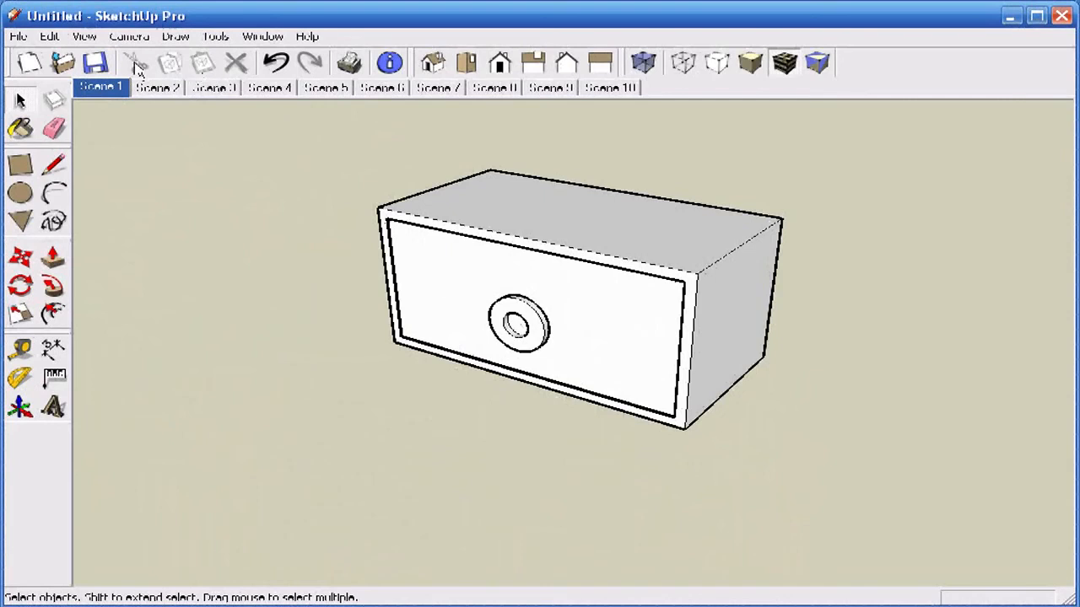
left_click(85, 38)
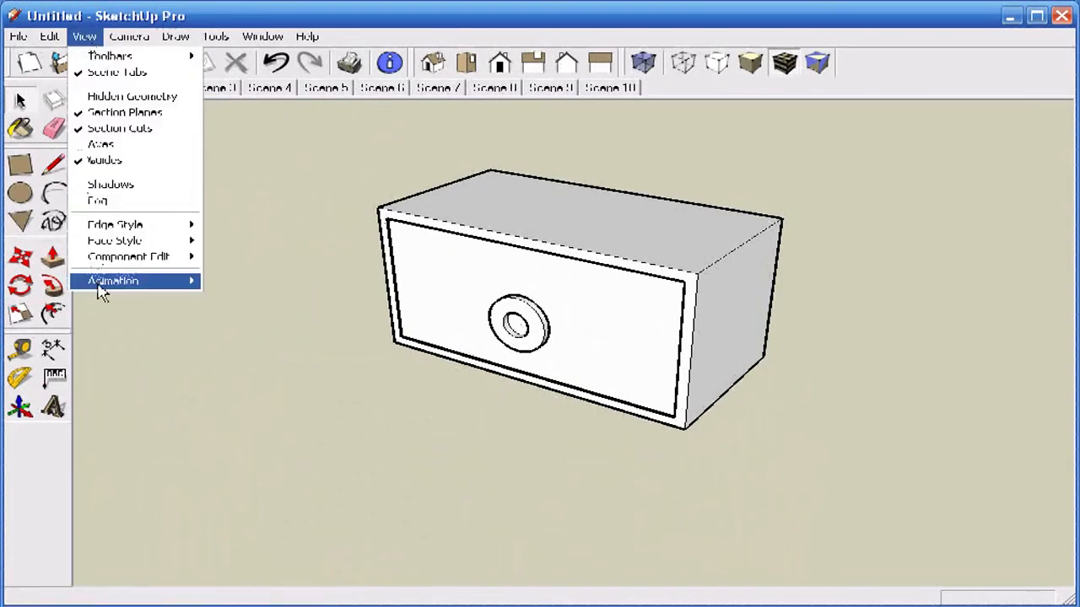
mouse_move(99, 286)
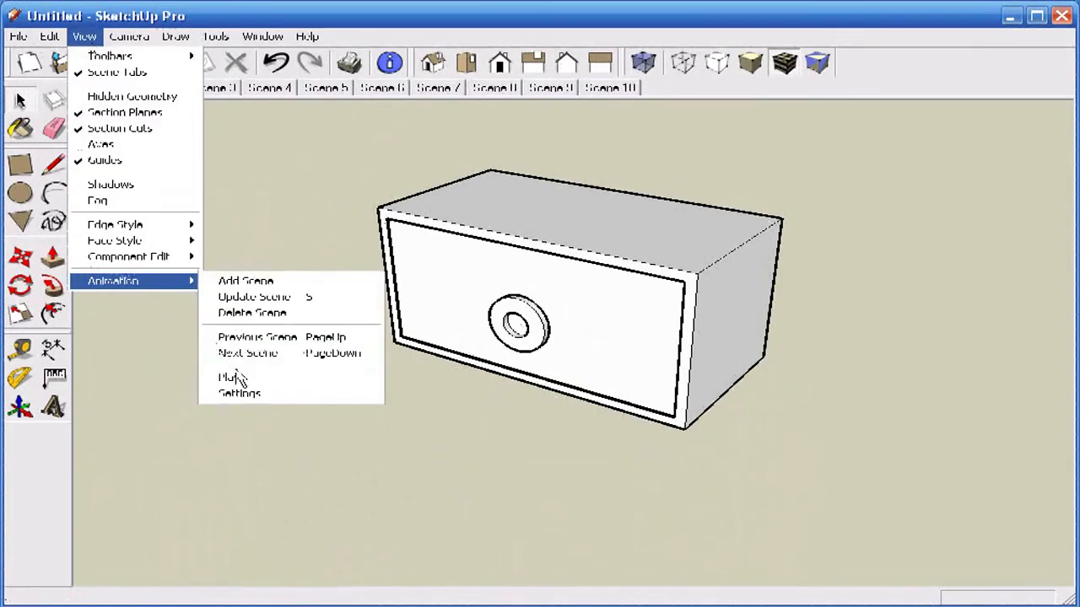
left_click(234, 378)
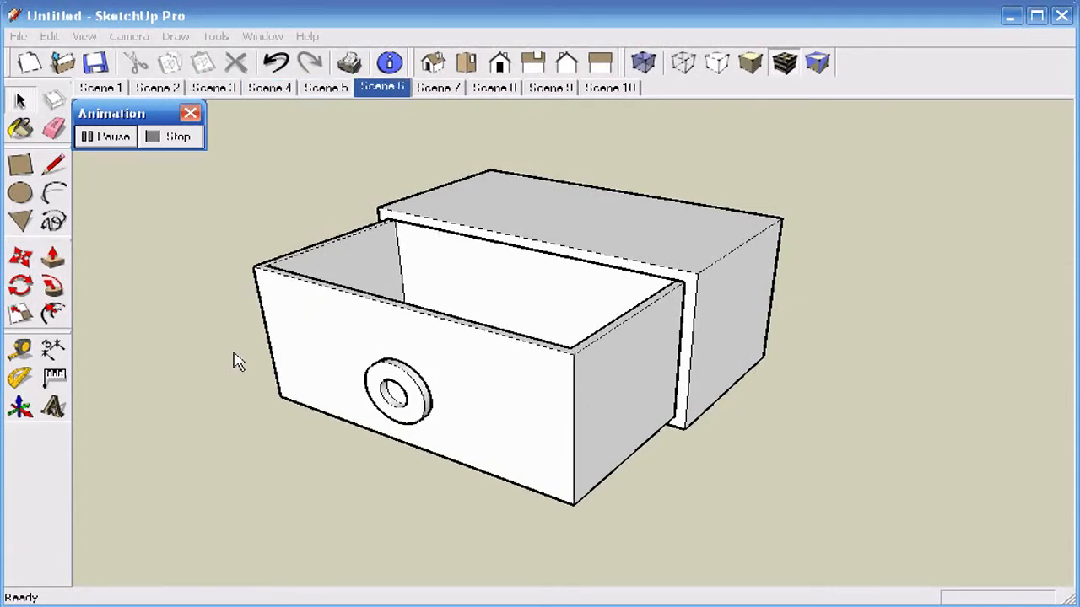
left_click(178, 137)
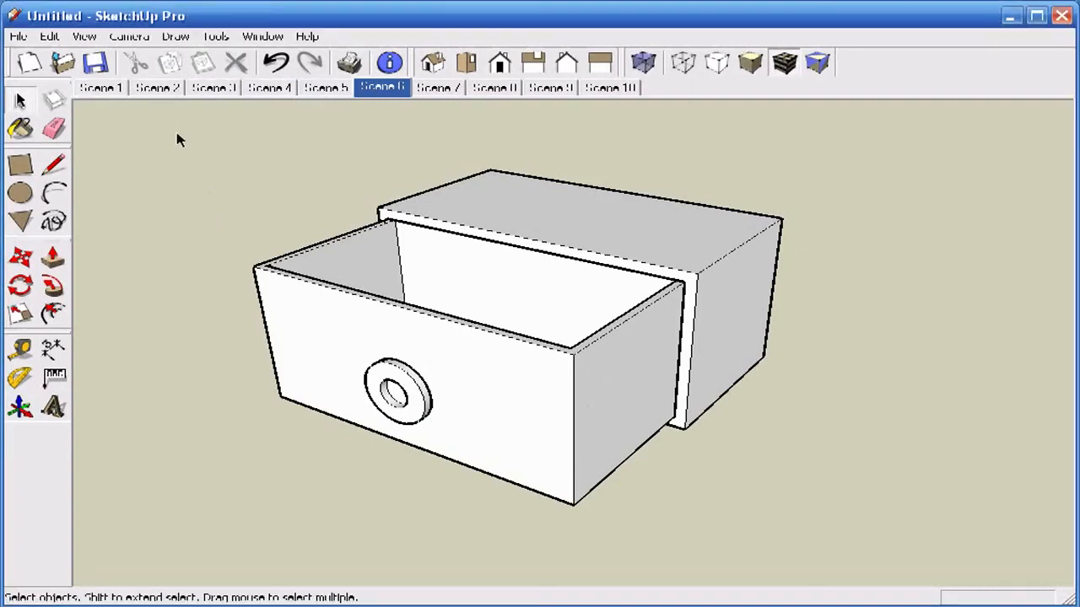
- Review the scene transition and scene delay values in the model's animation settings
left_click(84, 37)
mouse_move(108, 283)
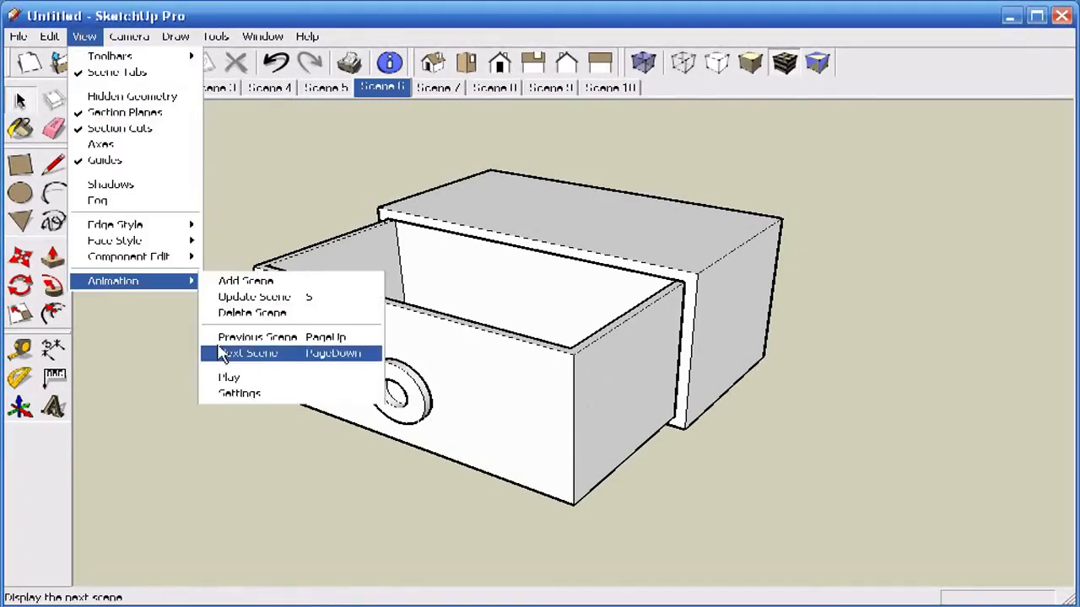
left_click(252, 393)
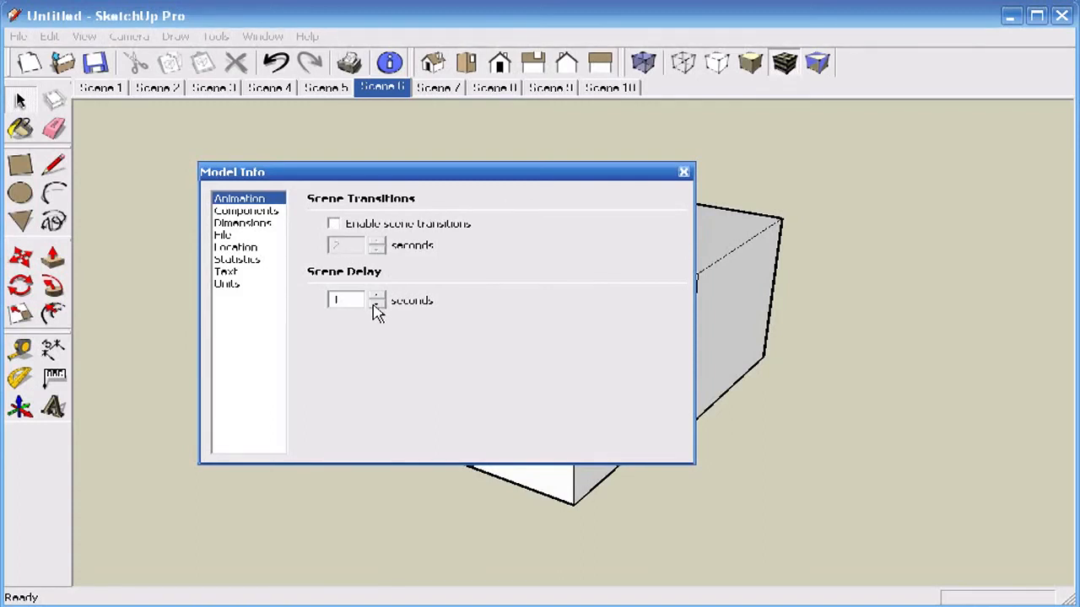
left_click(683, 172)
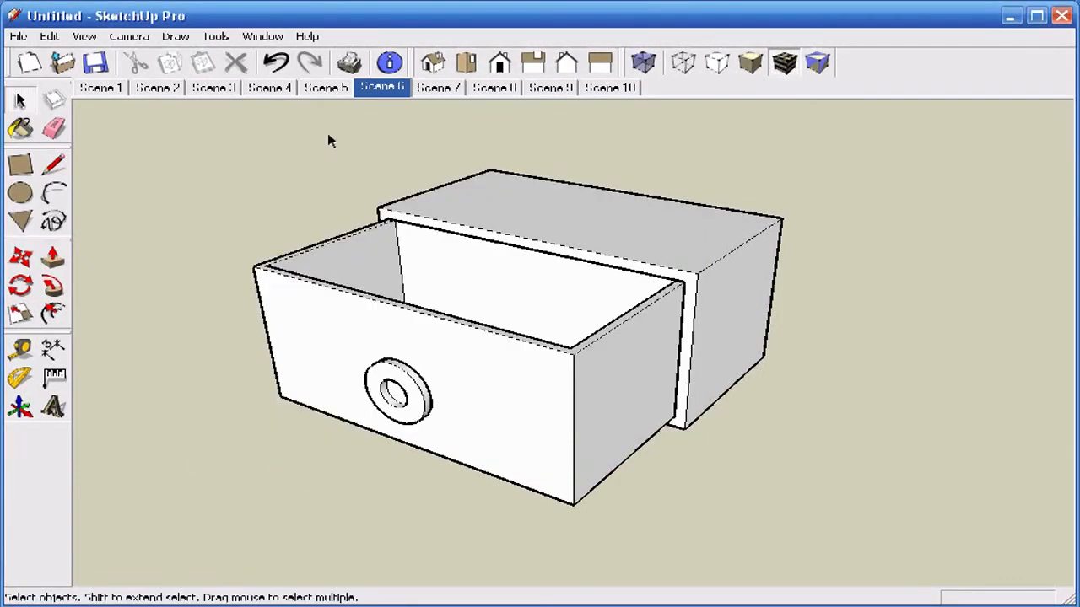
- Play the scene animation again and stop it at Scene 5 with the drawer open
left_click(84, 36)
mouse_move(108, 283)
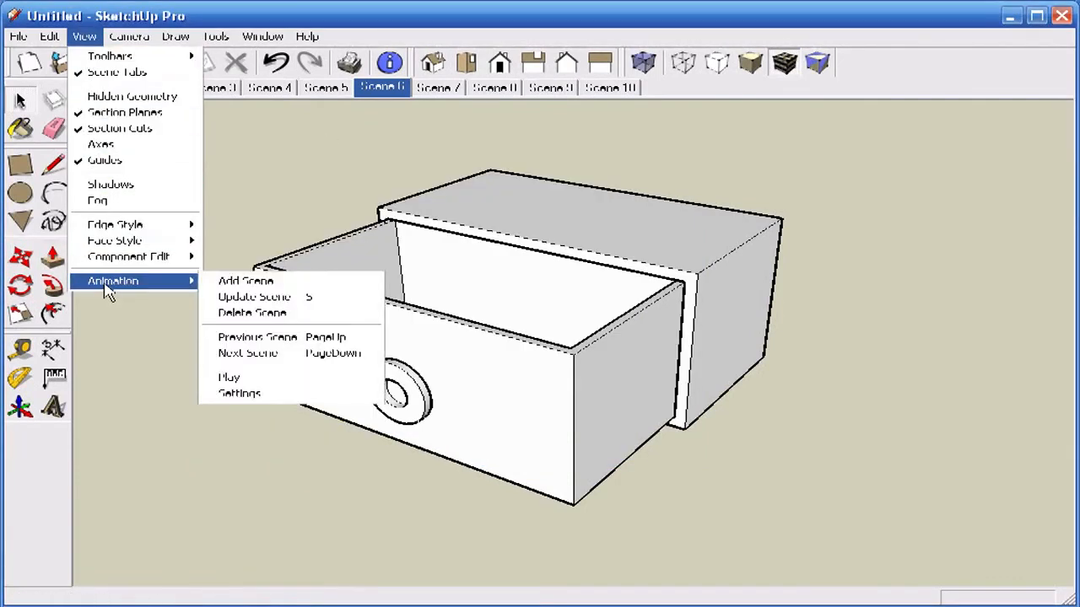
left_click(229, 374)
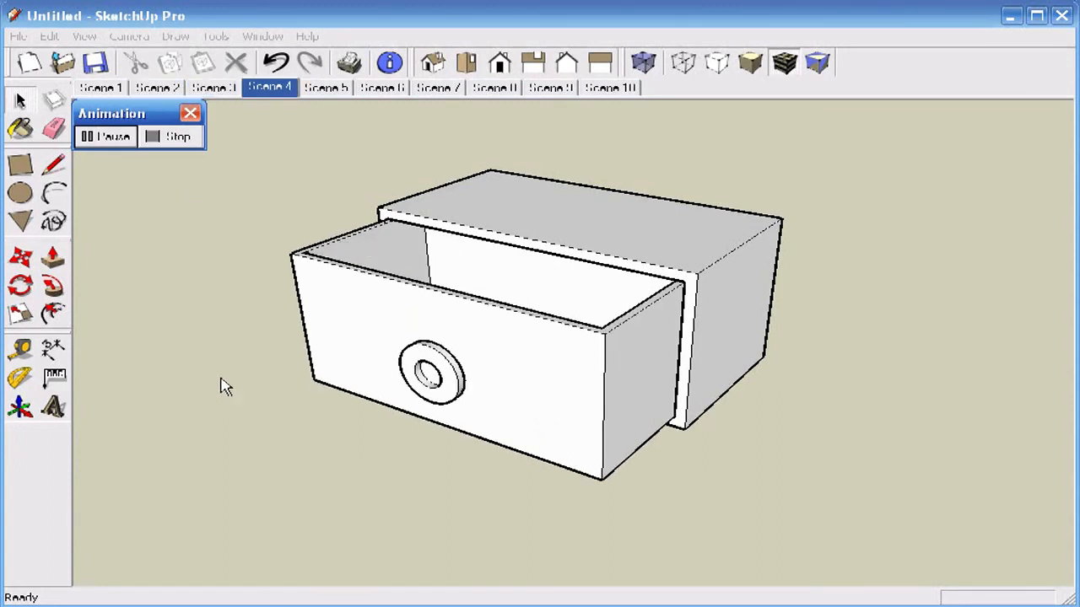
left_click(183, 140)
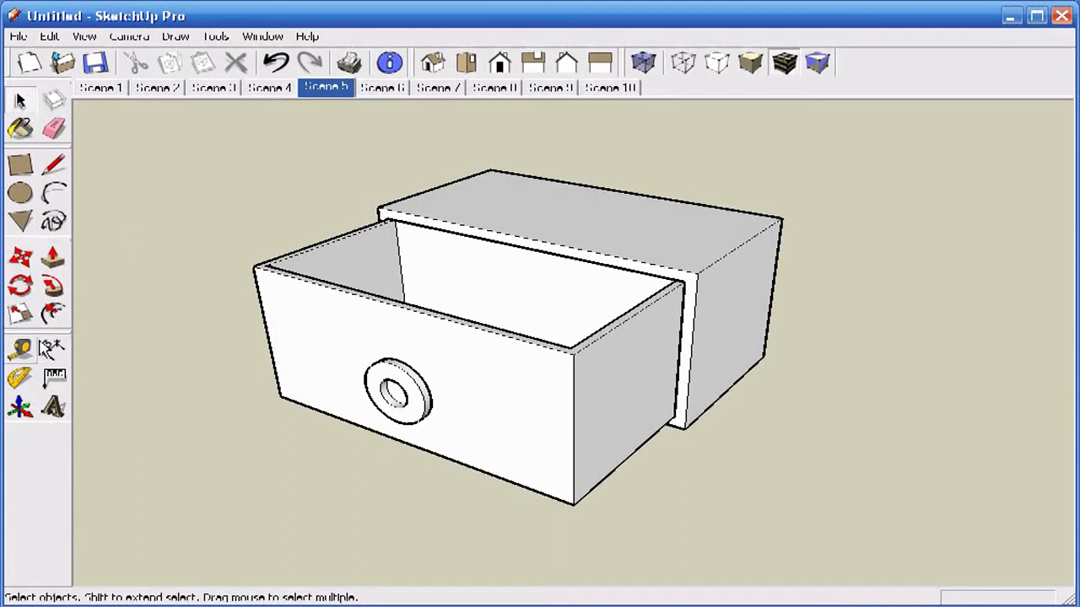
- Dimension the cabinet's width along its top front edge and its depth along the top side edge, placing both above the cabinet
left_click(54, 348)
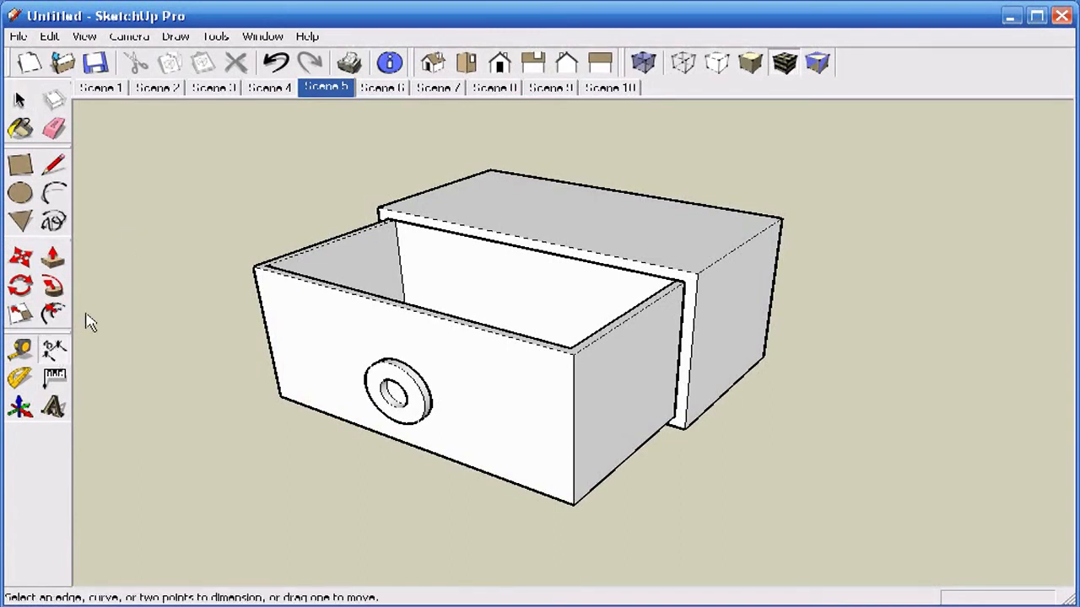
left_click(378, 209)
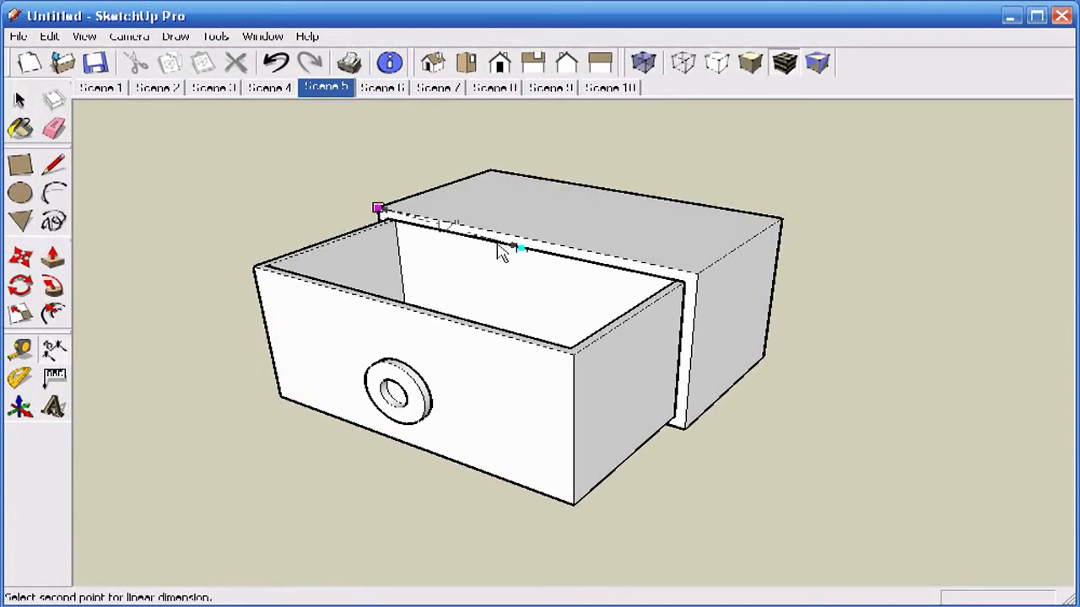
left_click(697, 275)
left_click(692, 242)
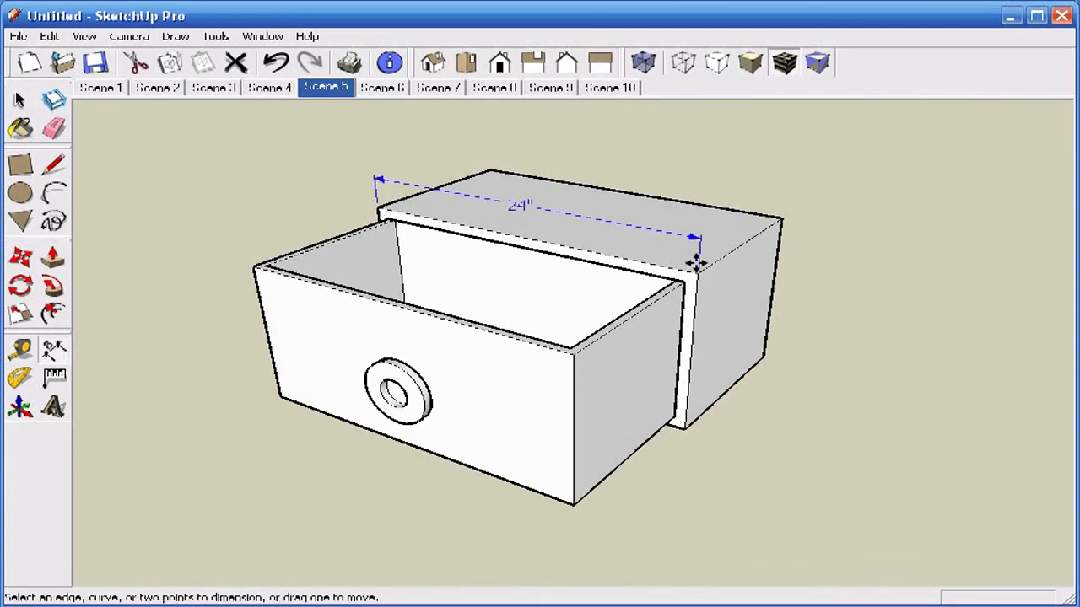
left_click(696, 275)
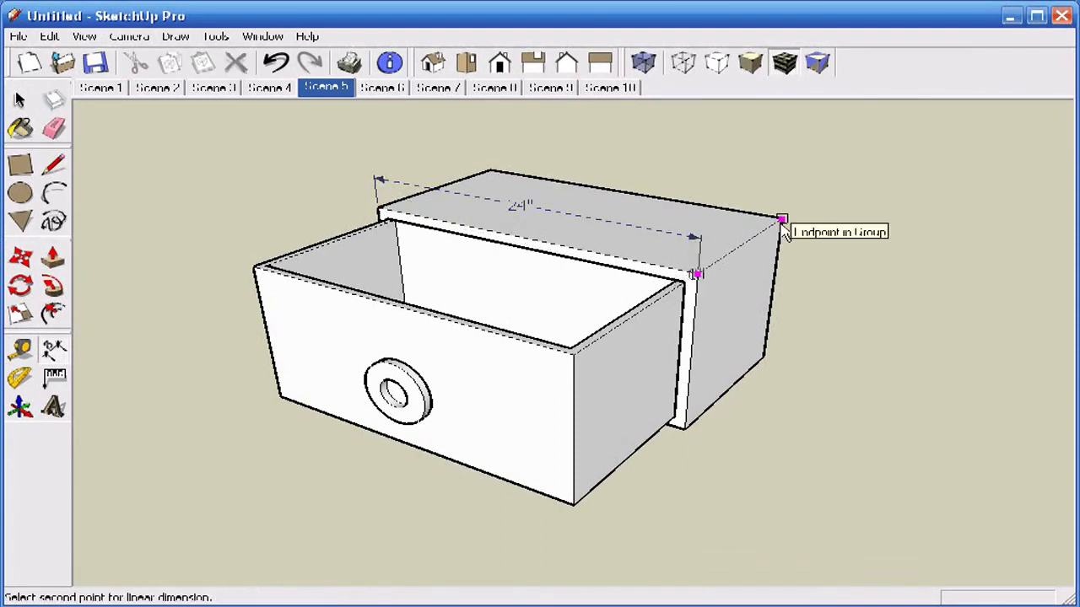
left_click(782, 219)
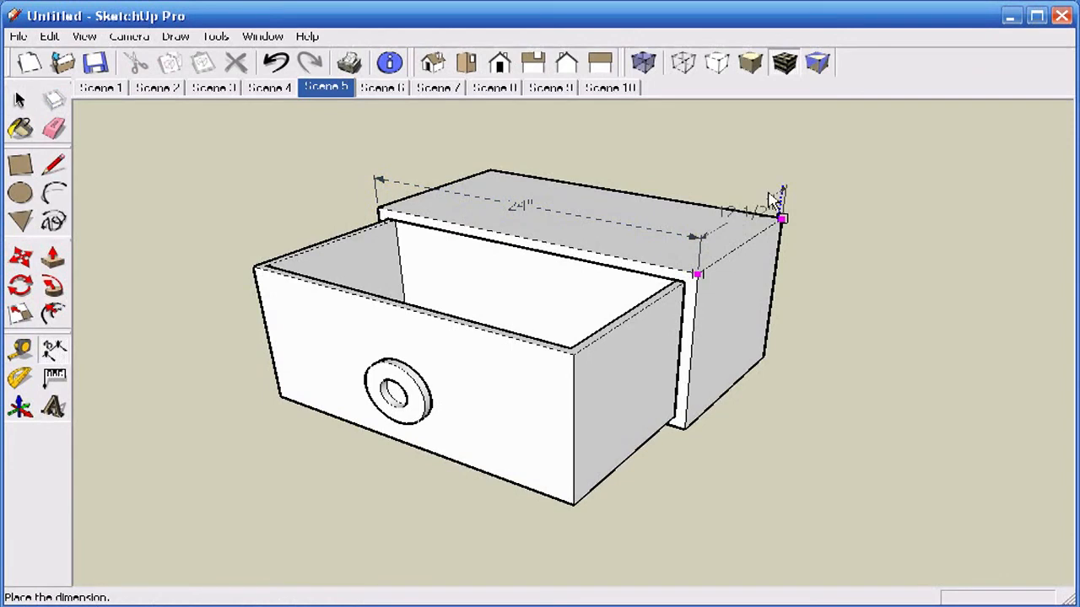
left_click(770, 195)
middle_click_drag(872, 315, 781, 385)
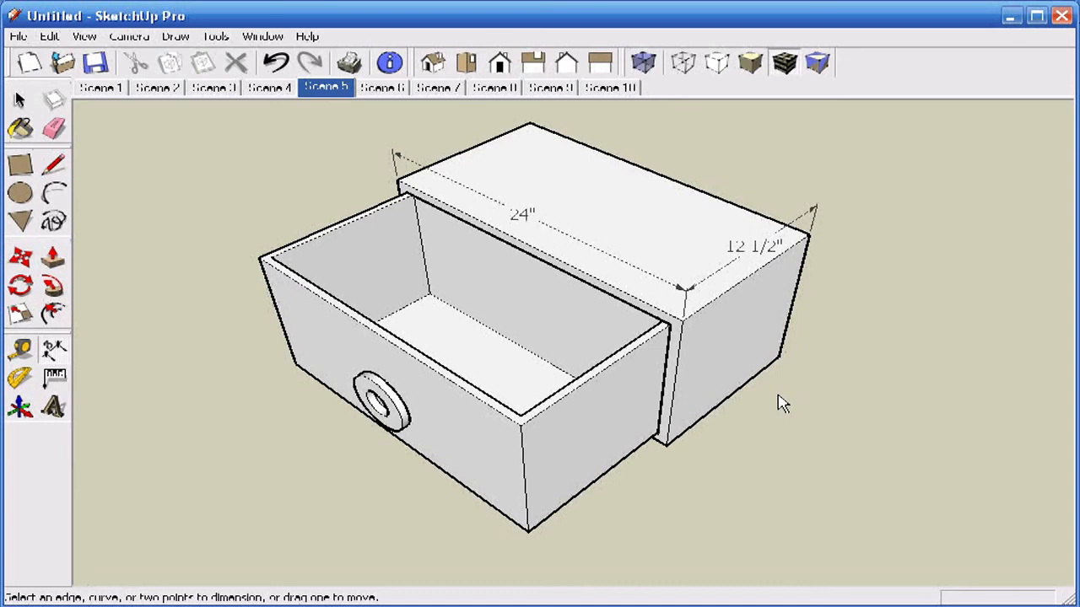
left_click(723, 250)
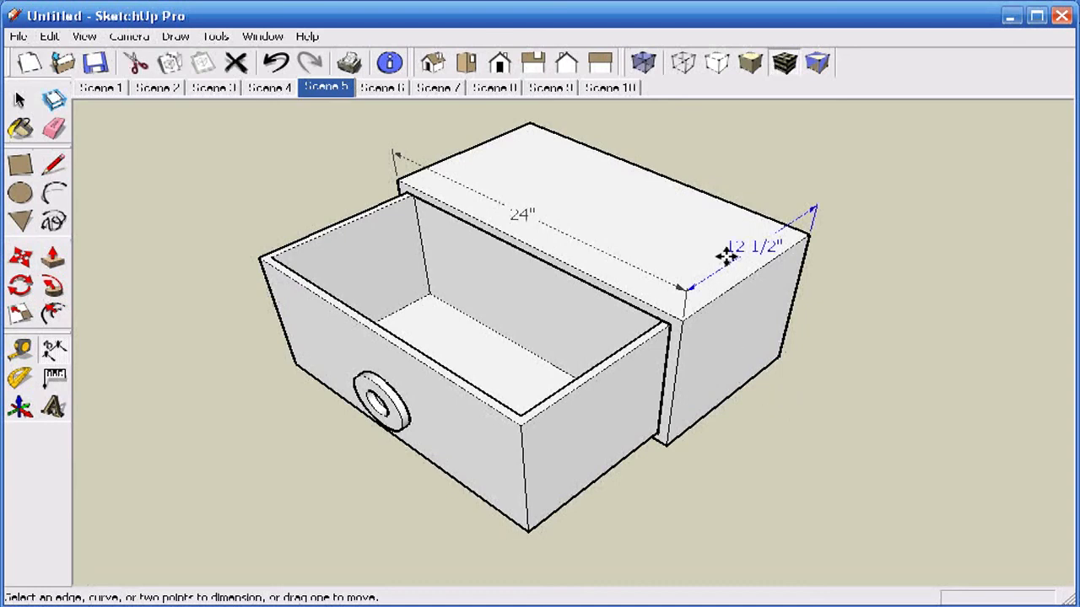
- Go through the scenes from Scene 1 to Scene 9 to check the cabinet dimensions in every drawer position
left_click(97, 90)
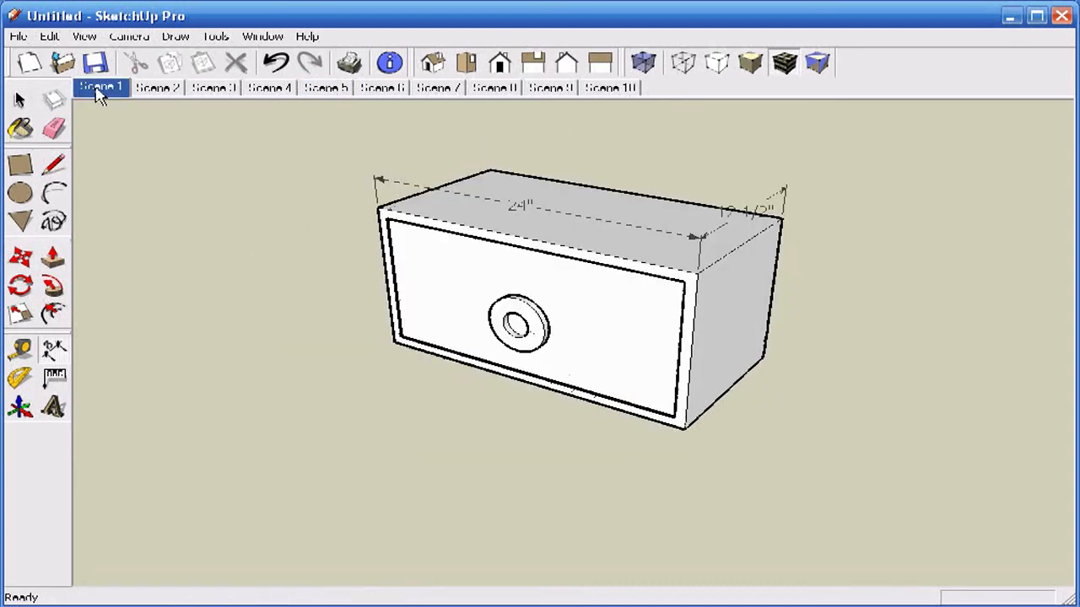
left_click(159, 88)
left_click(223, 98)
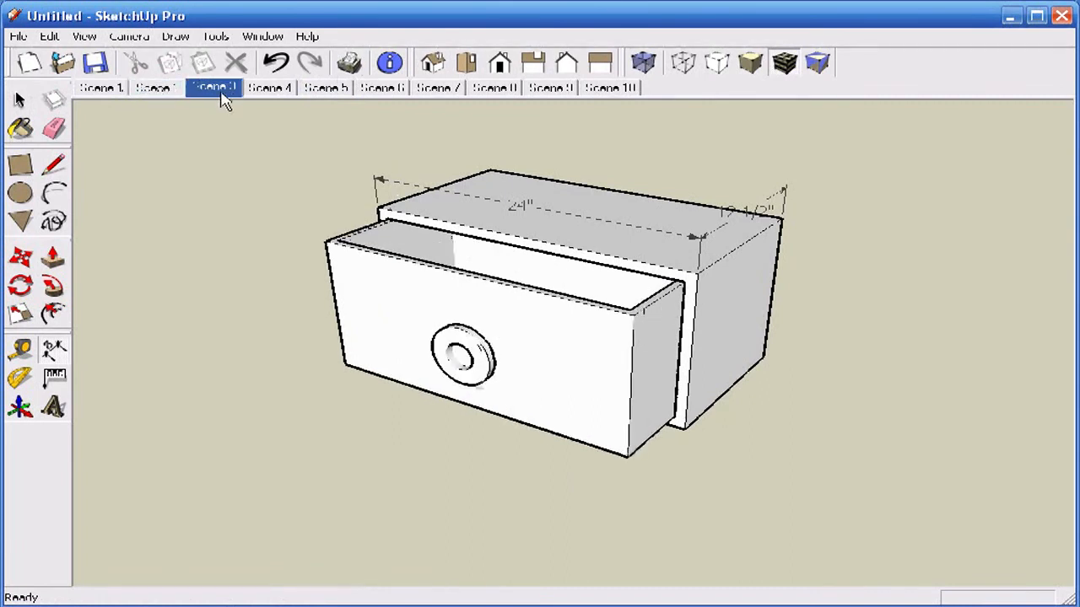
left_click(270, 91)
left_click(326, 91)
left_click(382, 90)
left_click(438, 91)
left_click(507, 93)
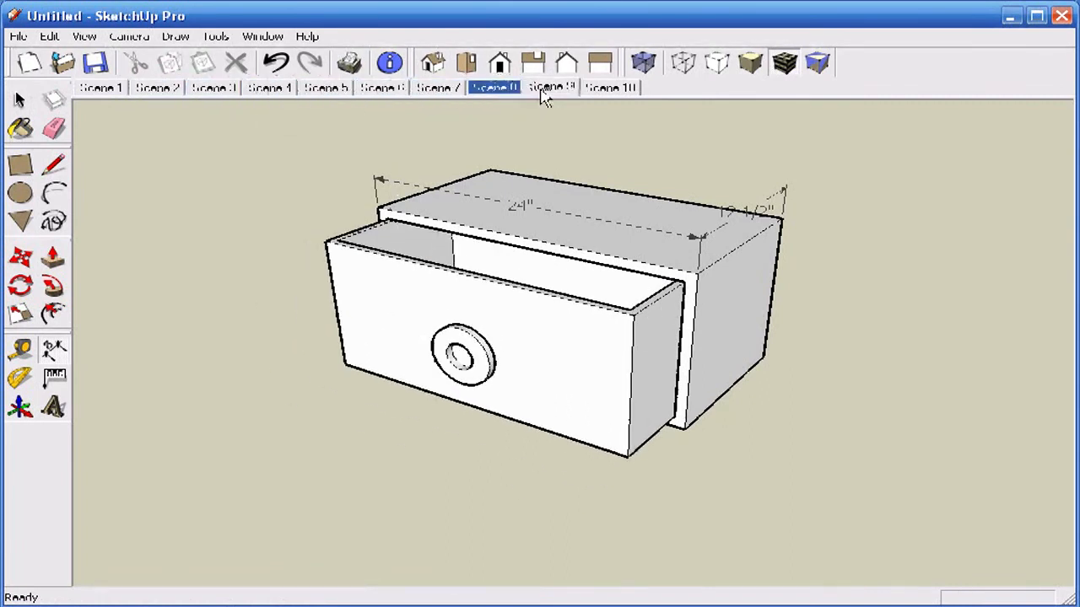
left_click(545, 93)
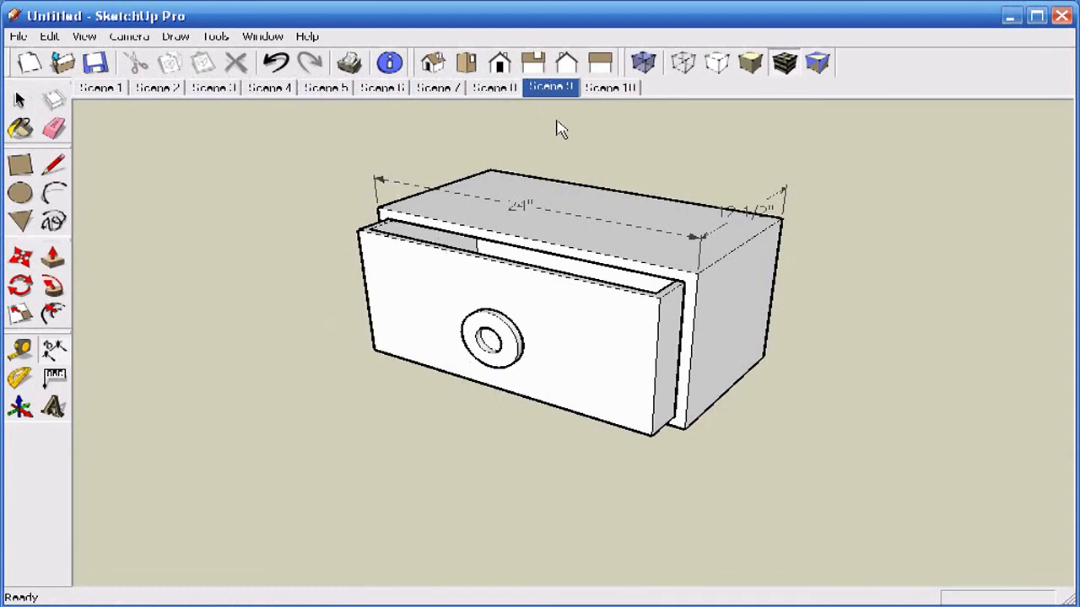
scroll(687, 291, "up", 2)
scroll(691, 301, "up", 3)
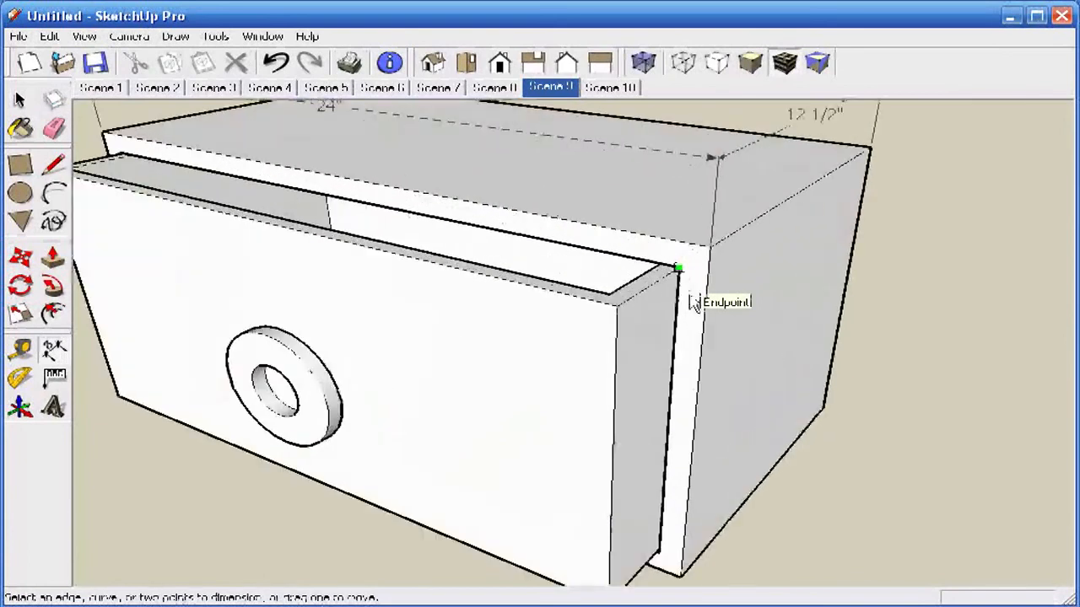
scroll(716, 122, "down", 2)
scroll(731, 472, "up", 1)
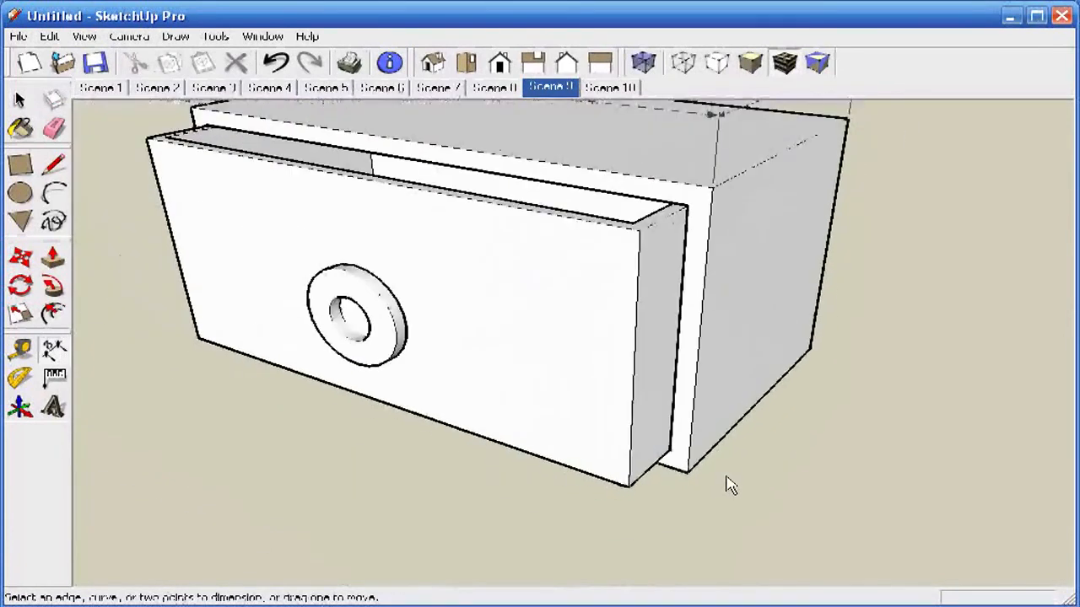
left_click(690, 269)
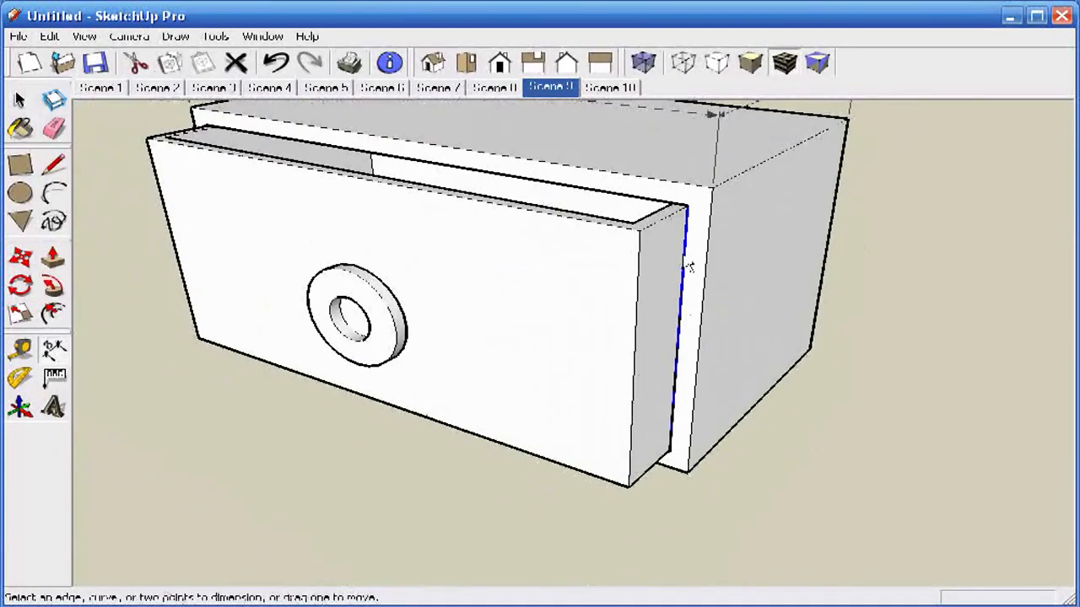
left_click(687, 207)
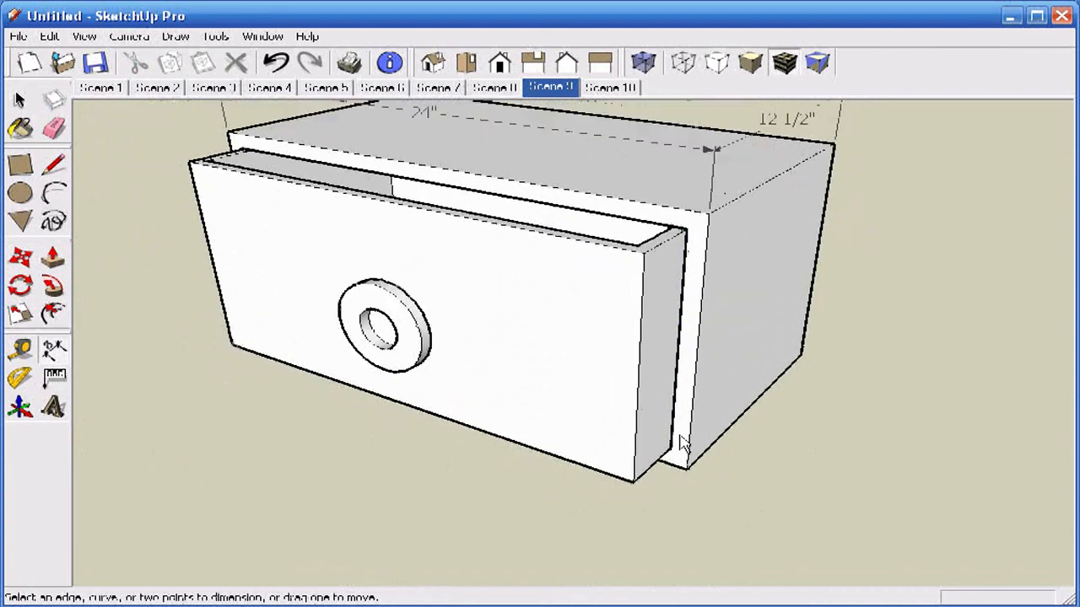
- Inspect the open drawer and both cabinet dimensions from above in Scene 6, and switch to Scene 10
left_click(384, 88)
middle_click_drag(387, 245, 261, 350)
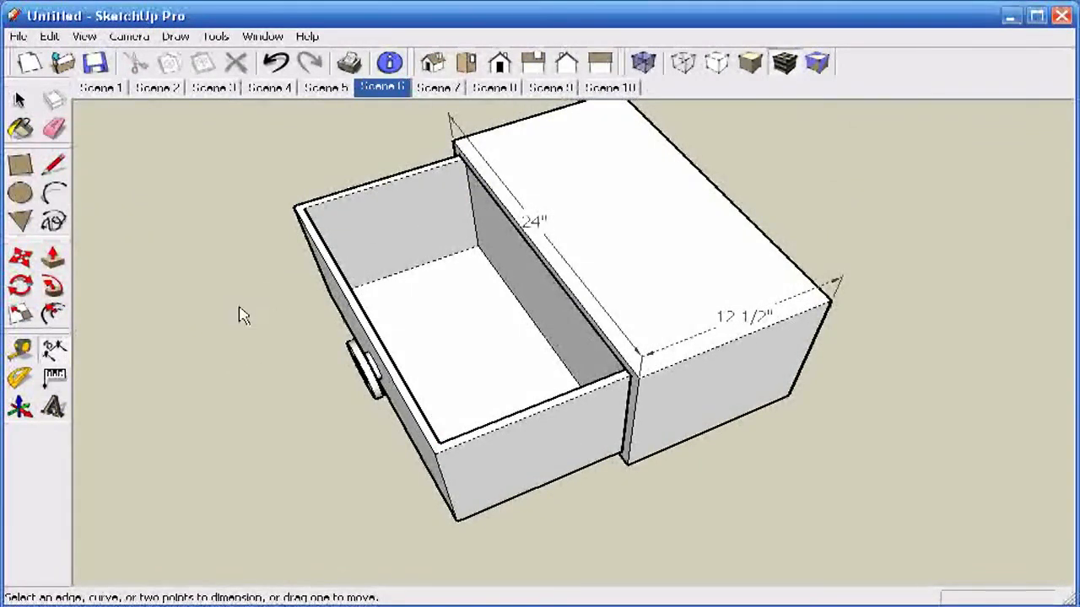
left_click(751, 315)
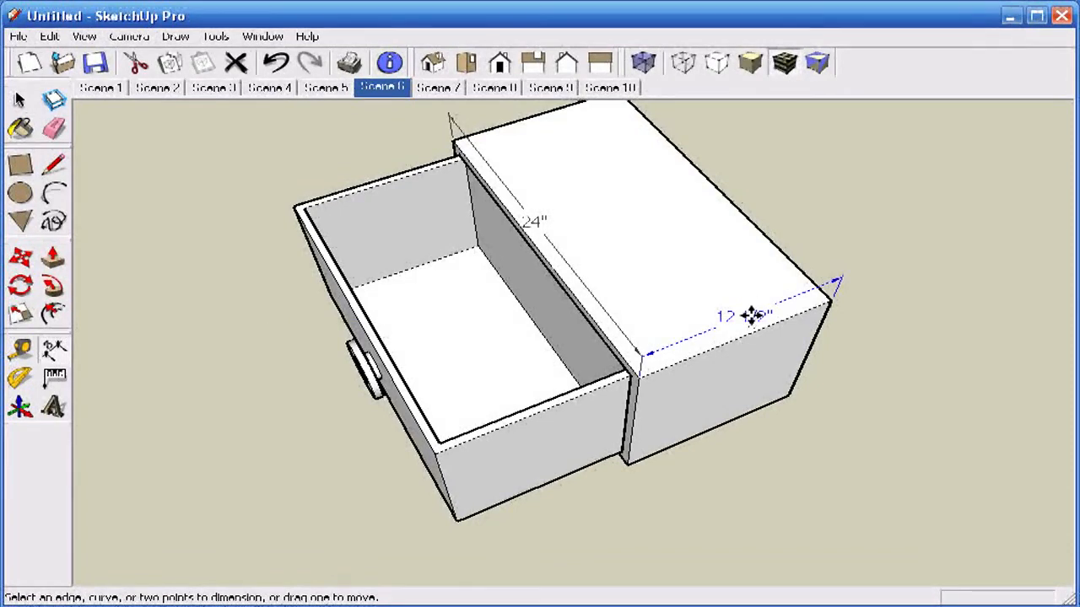
left_click(607, 88)
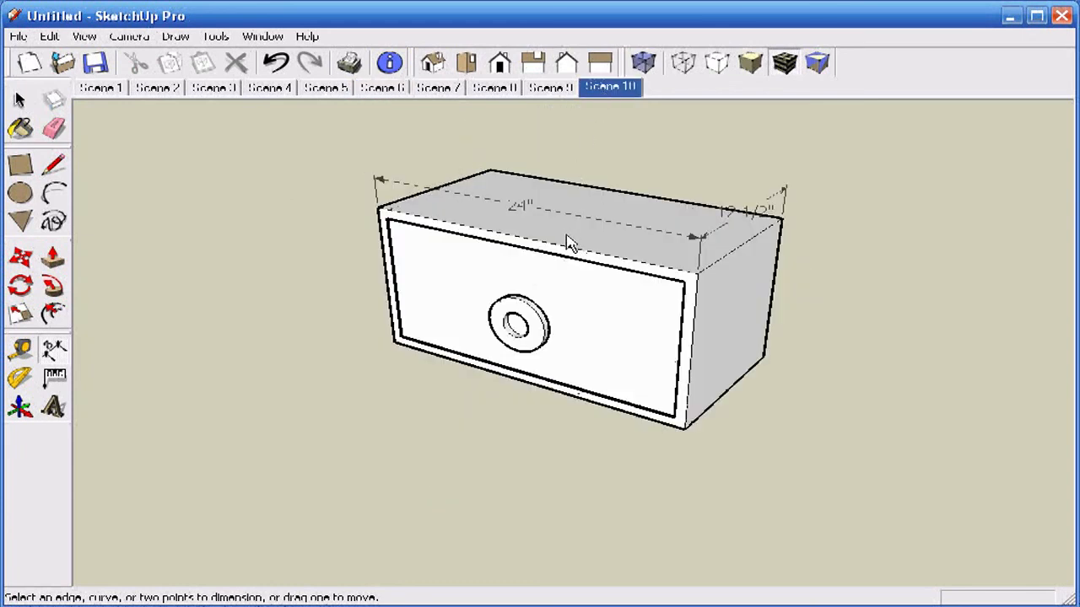
- Reopen the Layers window and show the entity info of the cabinet's width dimension
key("l")
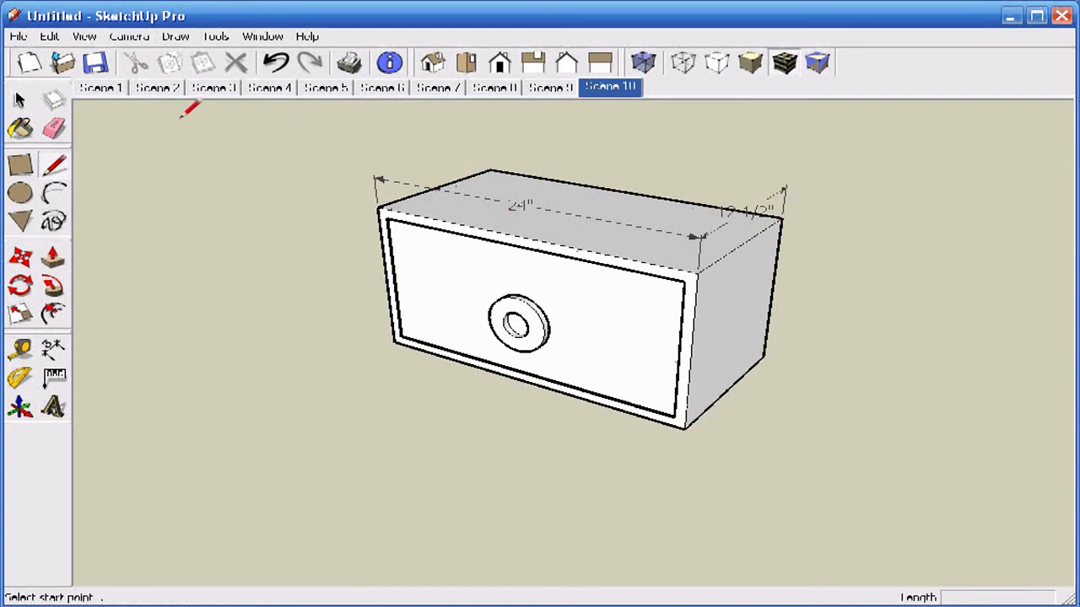
left_click(268, 36)
left_click(319, 153)
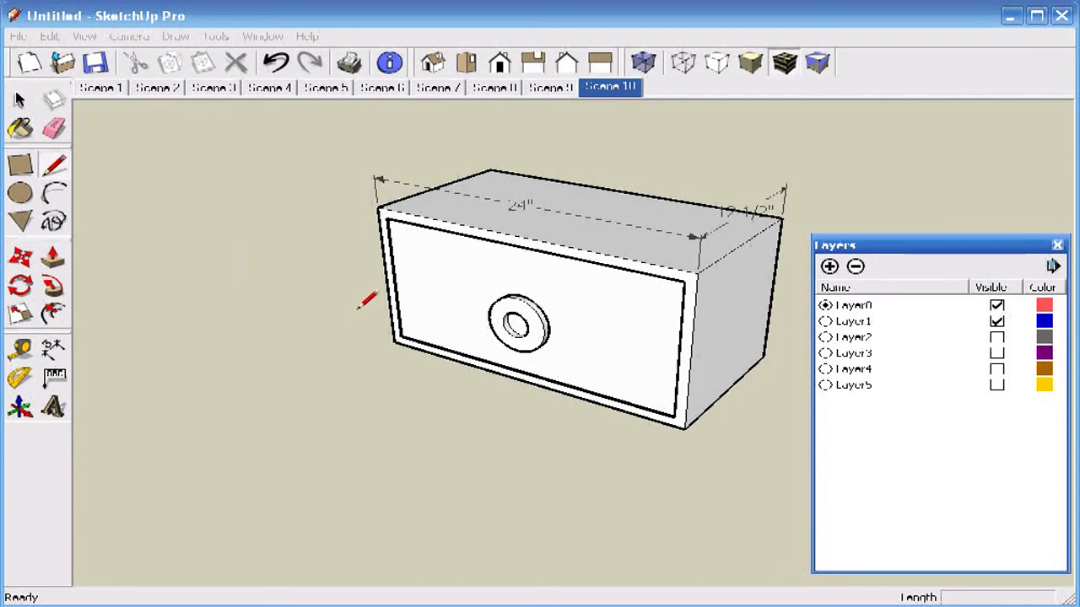
right_click(516, 209)
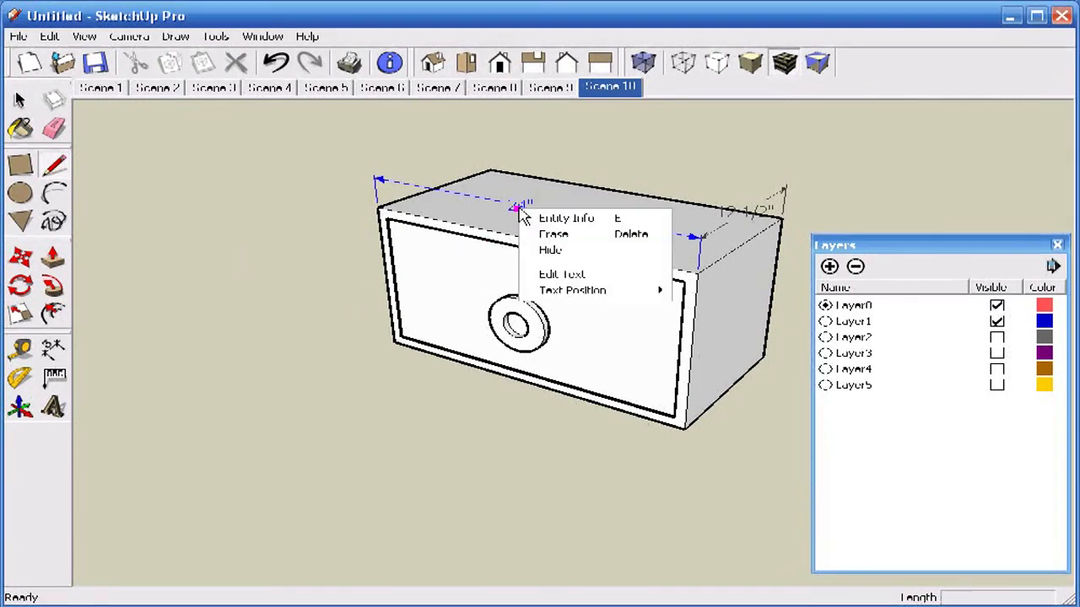
left_click(560, 221)
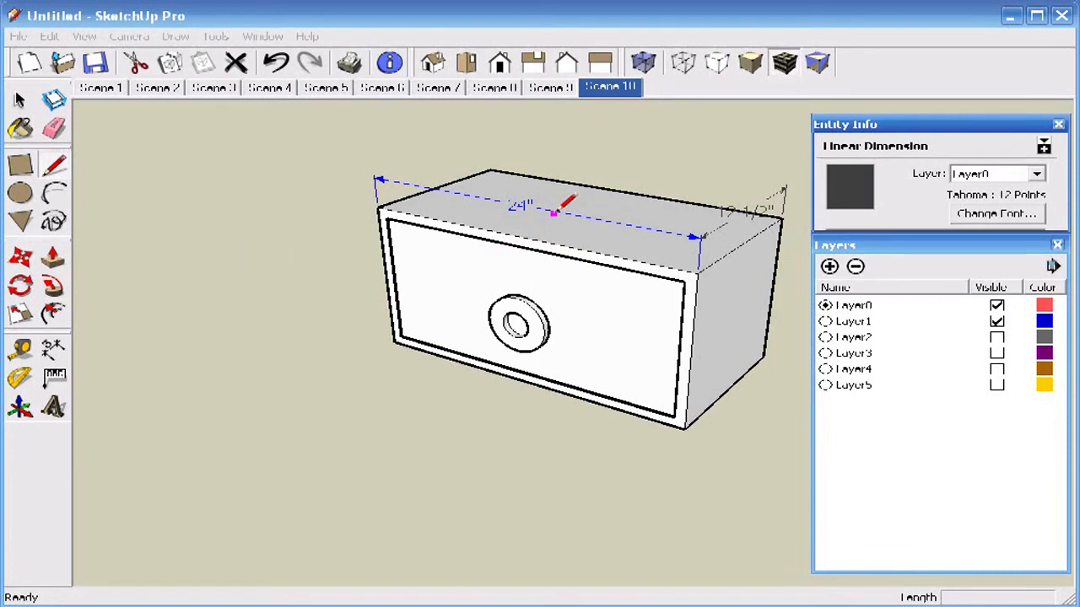
key("space")
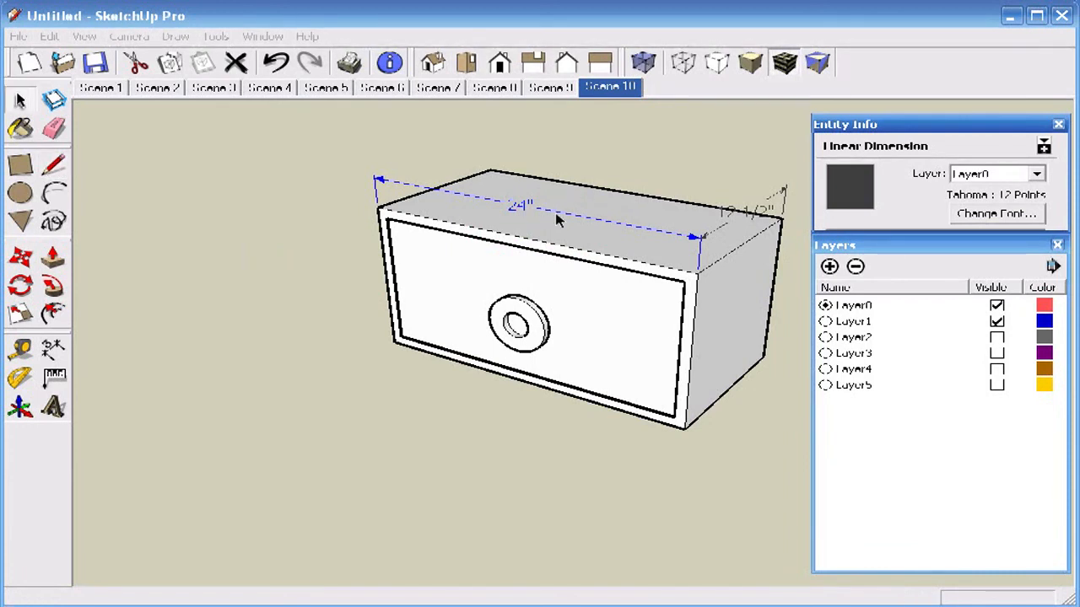
- Add a layer named text.1 and assign both the cabinet's width and depth dimensions to it
left_click(830, 266)
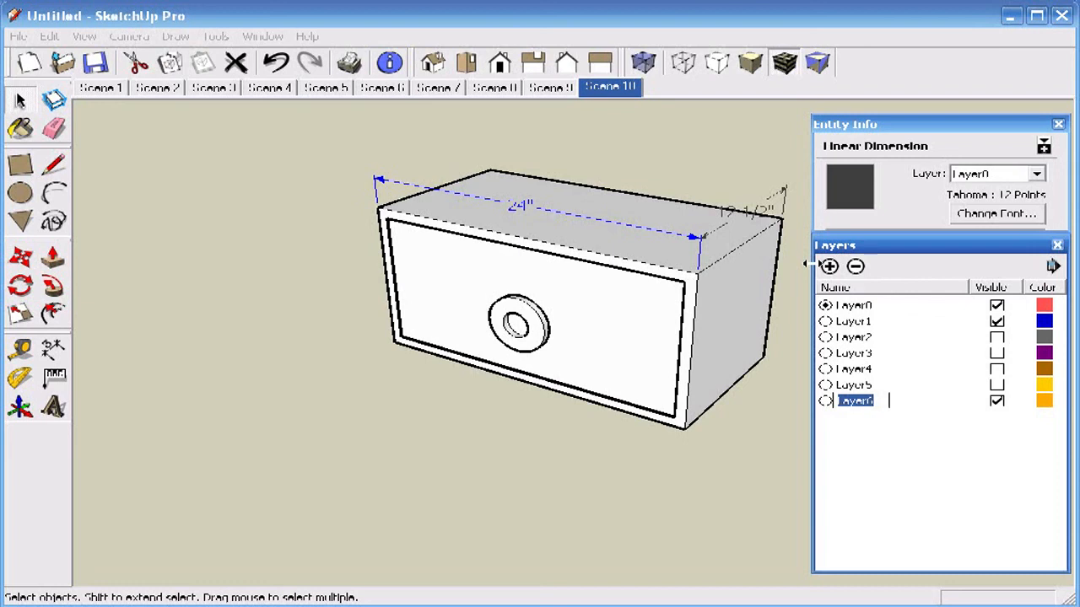
type("text.1")
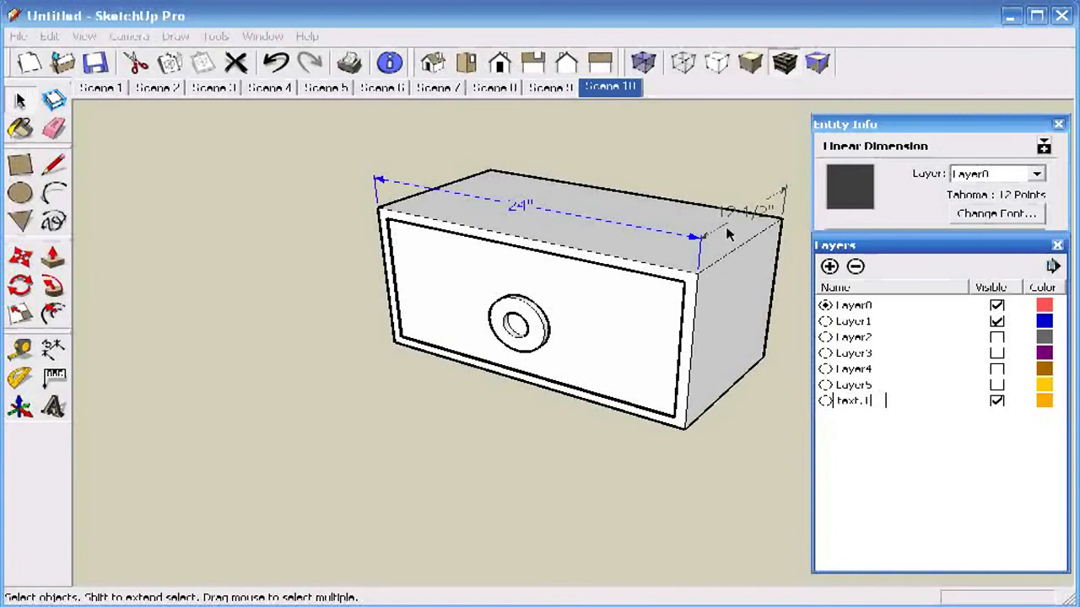
left_click(728, 230)
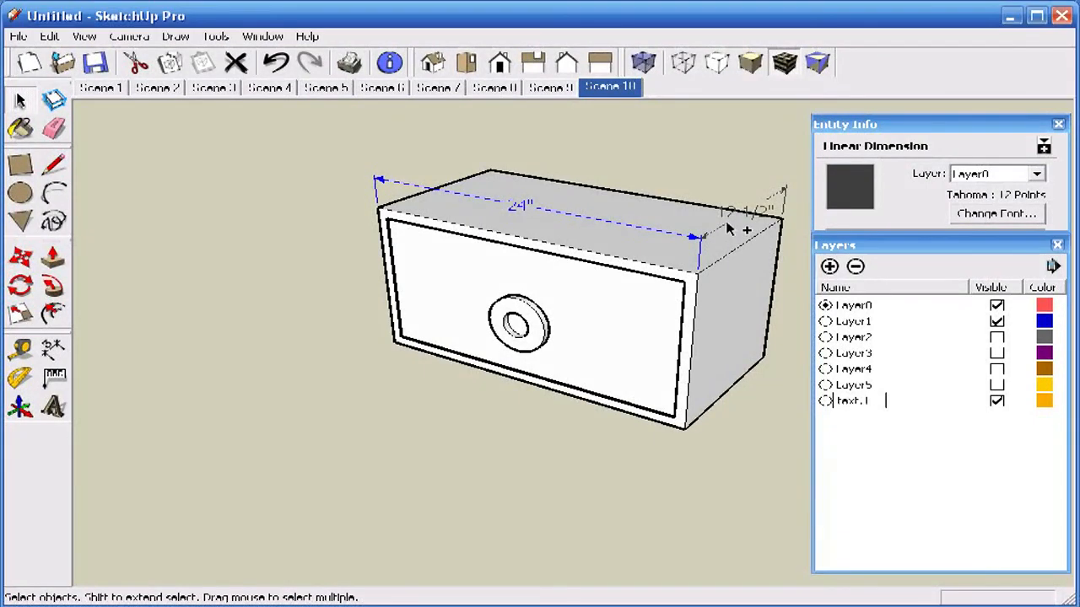
left_click(727, 228, "shift")
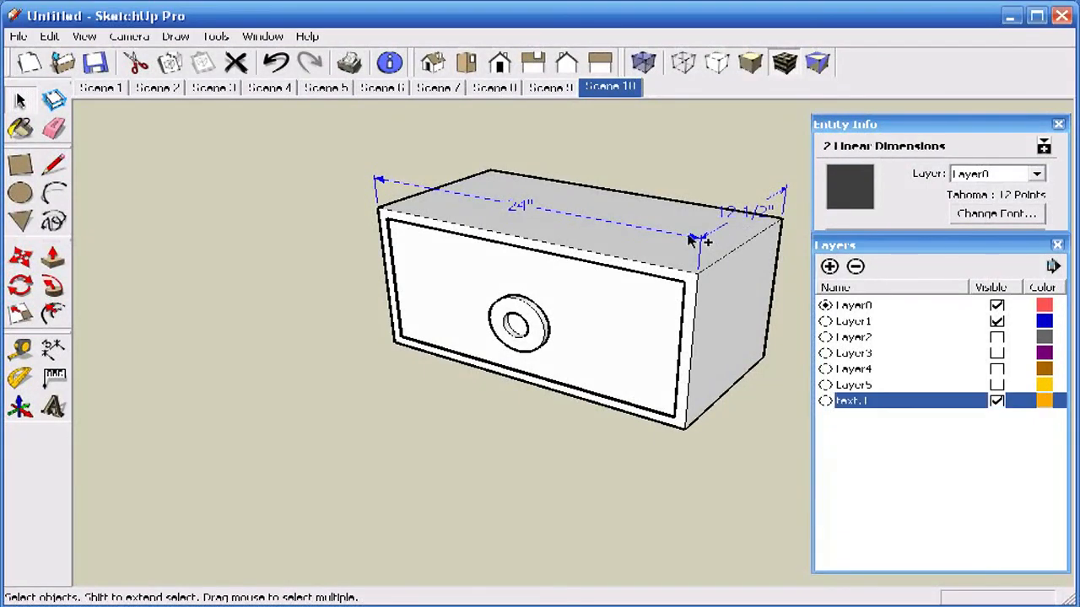
left_click(705, 196)
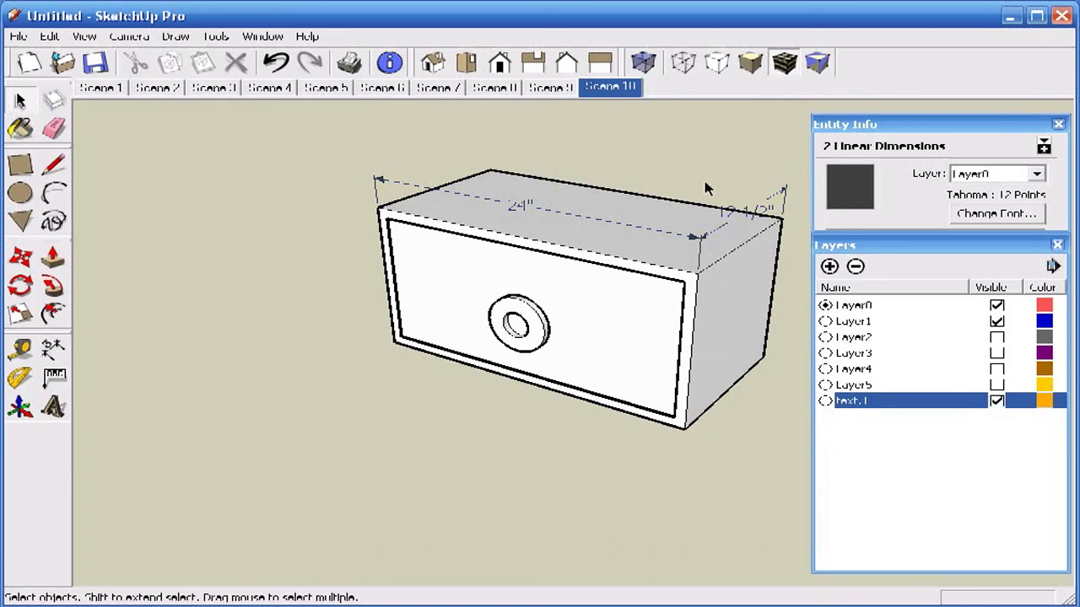
left_click(649, 235)
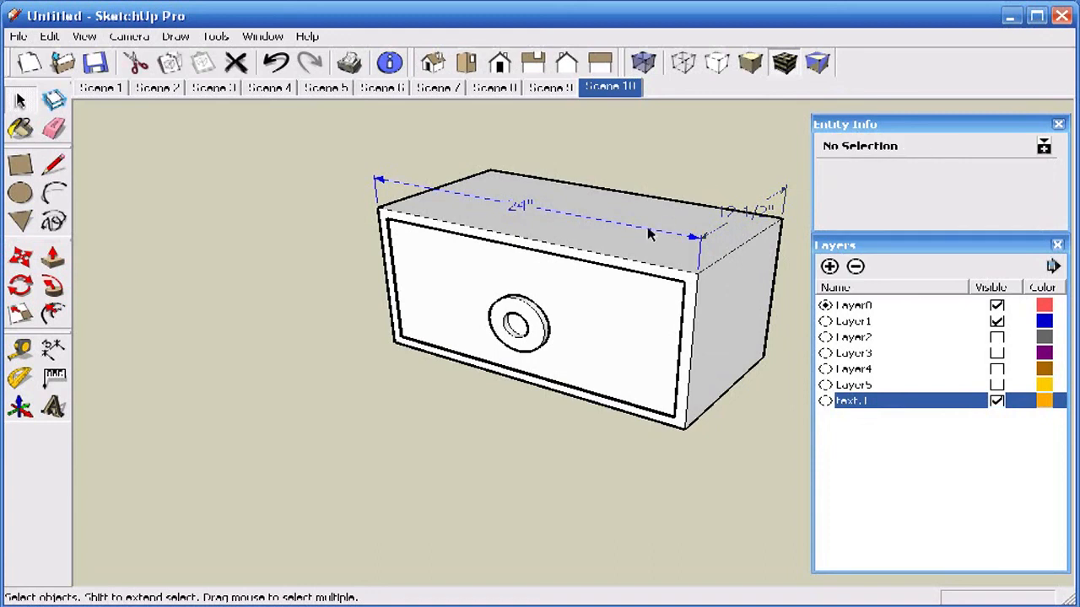
left_click(742, 215, "shift")
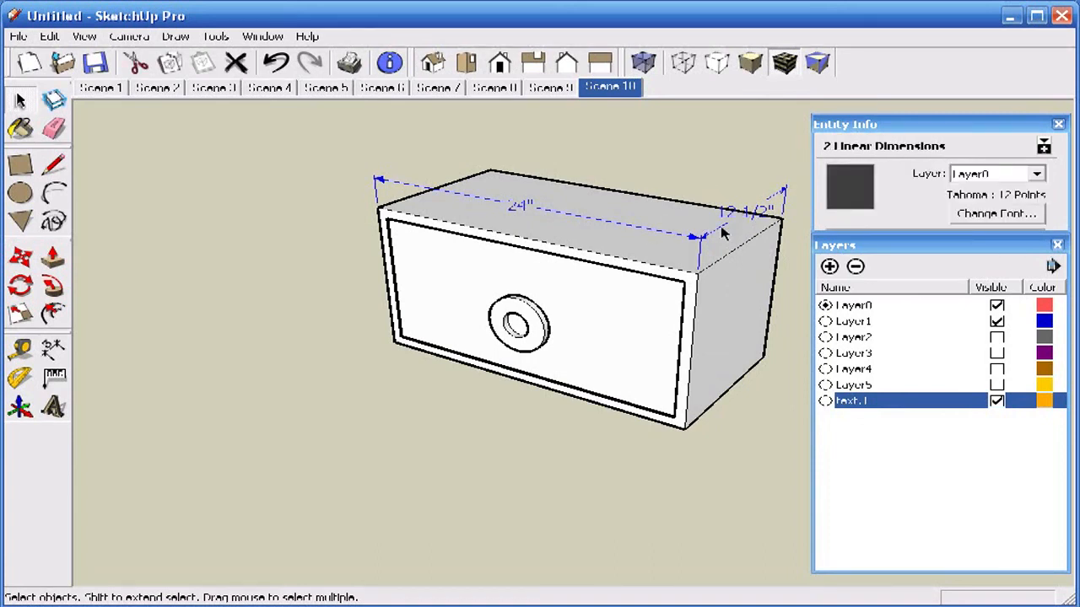
left_click(1037, 175)
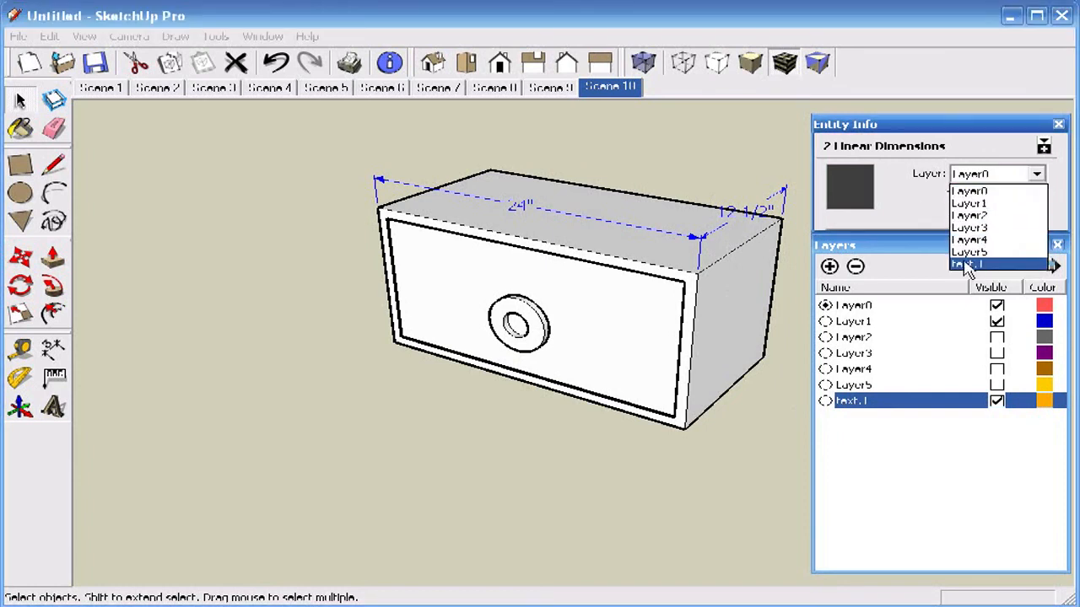
left_click(967, 264)
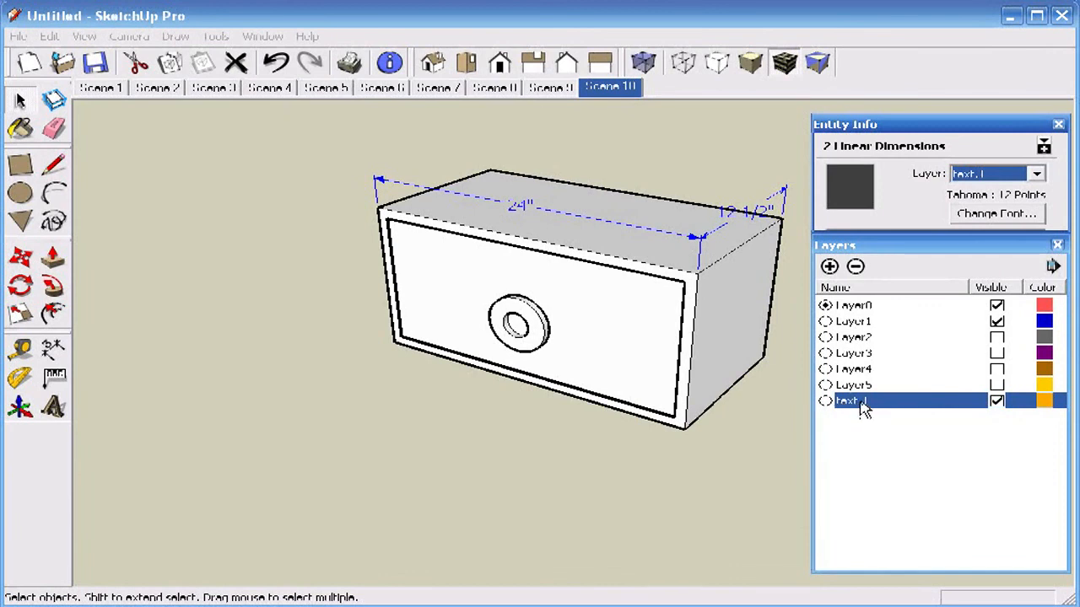
- Go back through the scenes from Scene 9 to Scene 5 to check the dimensions, and return to Scene 10
left_click(534, 91)
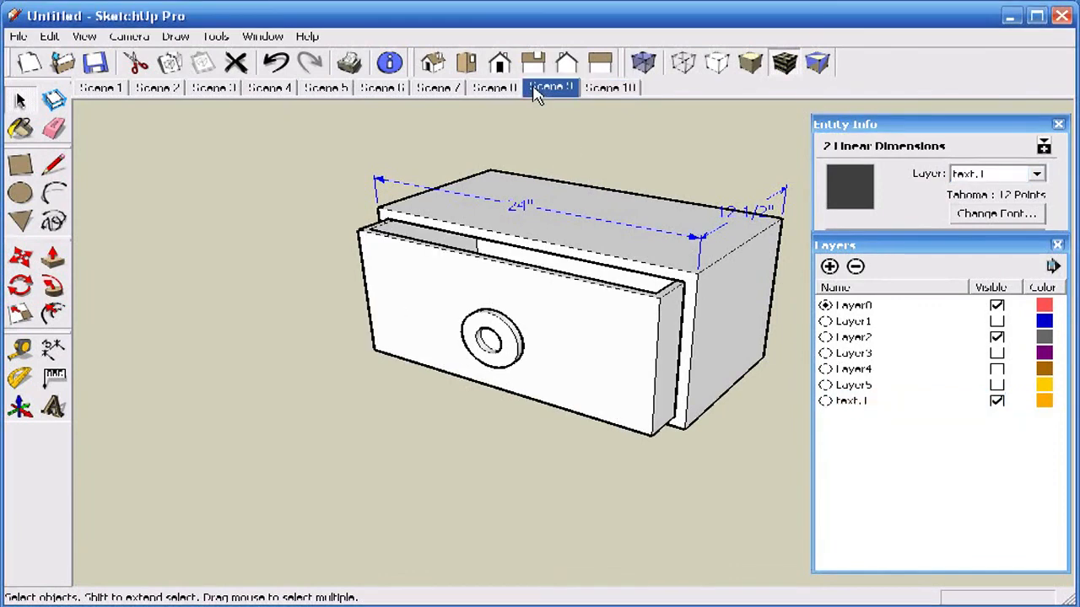
left_click(511, 92)
left_click(447, 91)
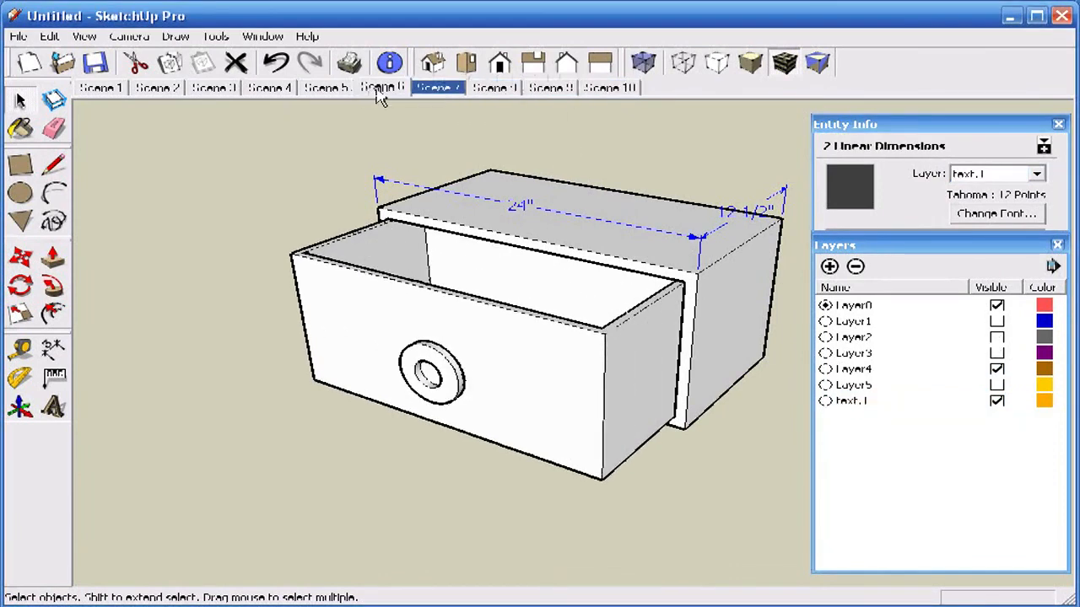
left_click(377, 90)
left_click(348, 89)
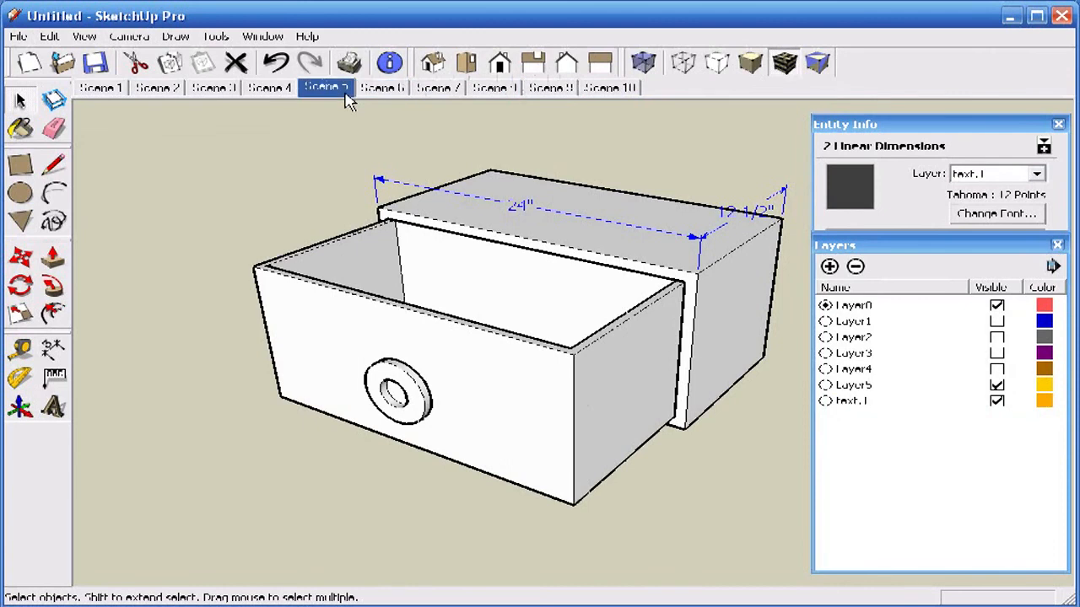
left_click(634, 92)
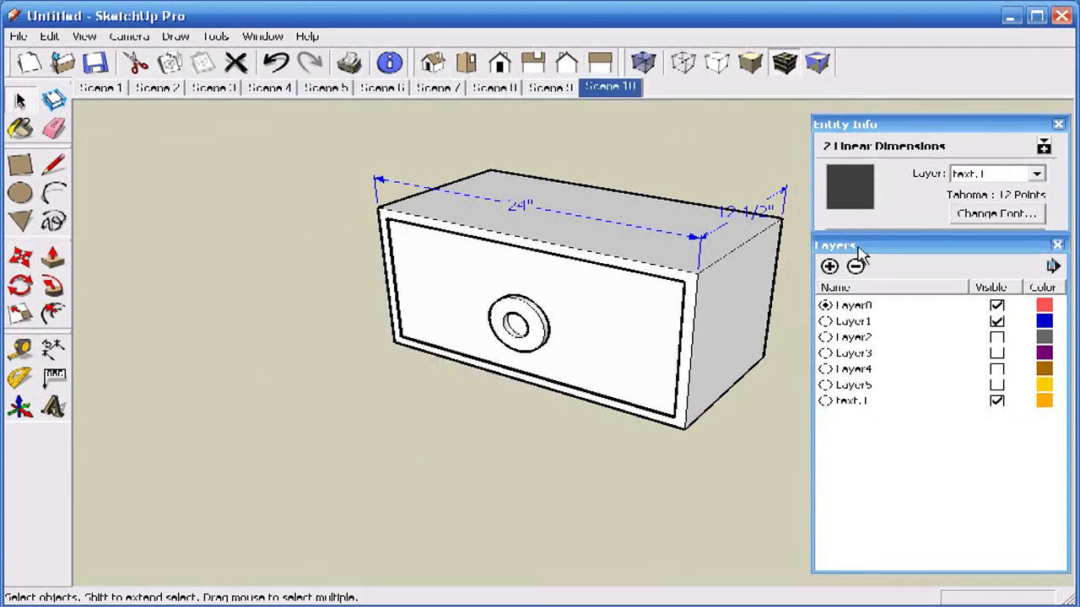
- Try hiding the text.1 layer in Scene 10, and hide it in Scene 9 and update Scene 9
left_click(997, 403)
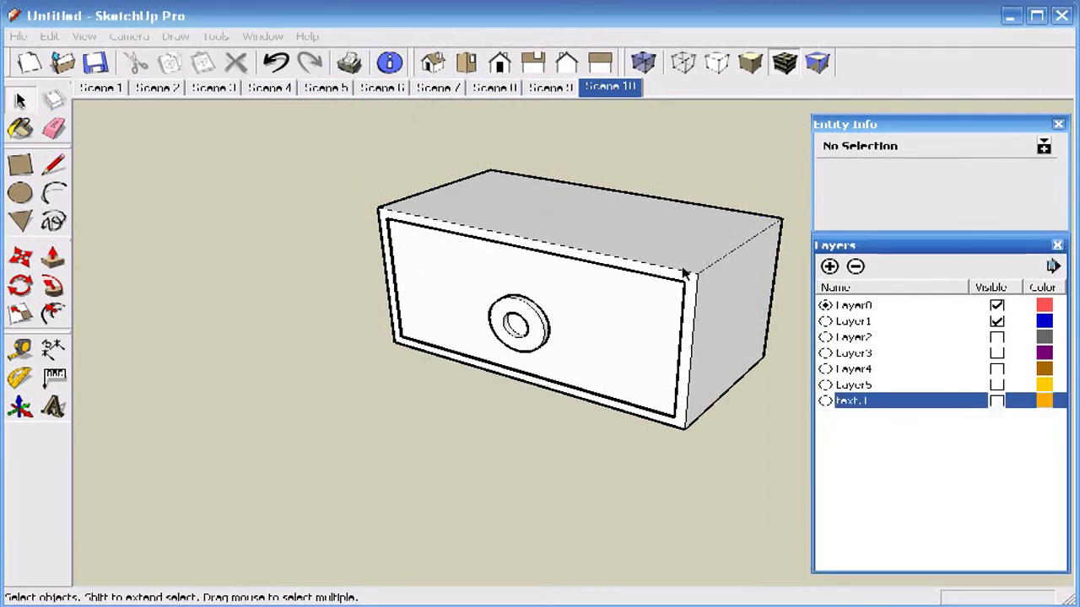
left_click(552, 88)
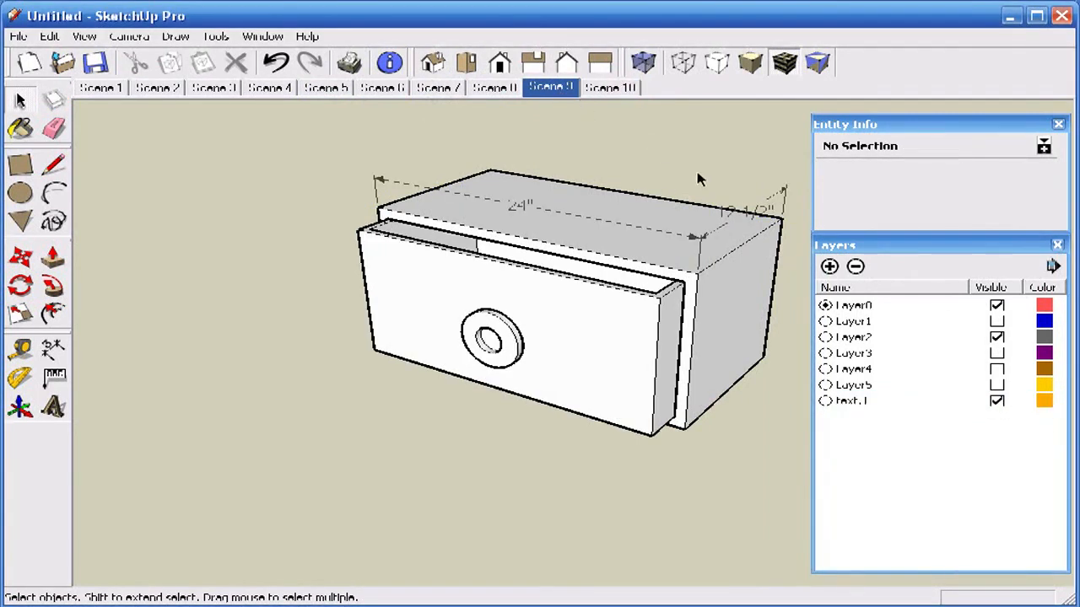
left_click(996, 402)
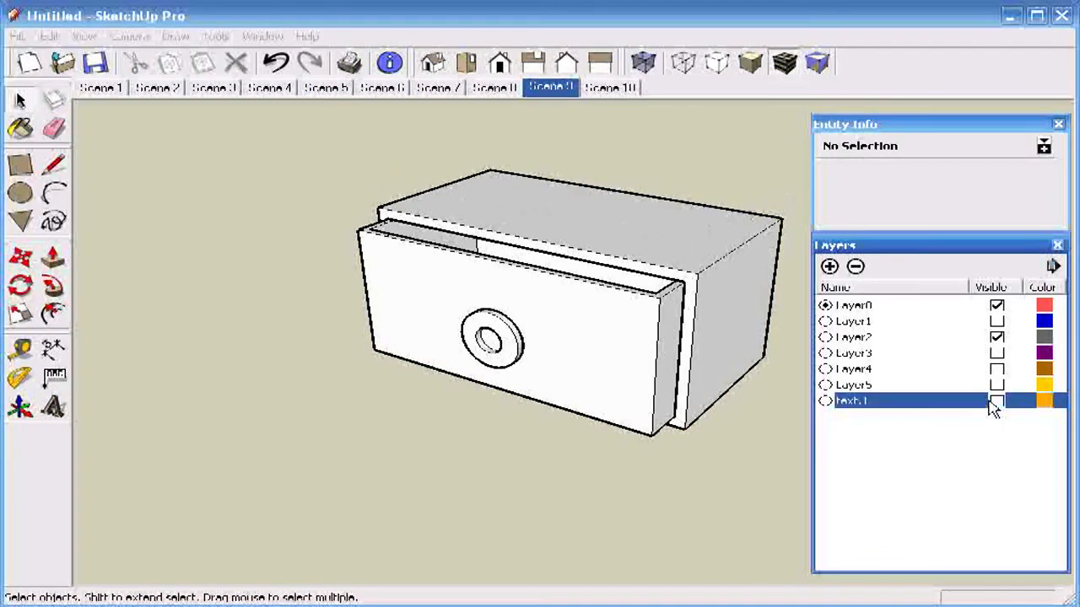
right_click(542, 91)
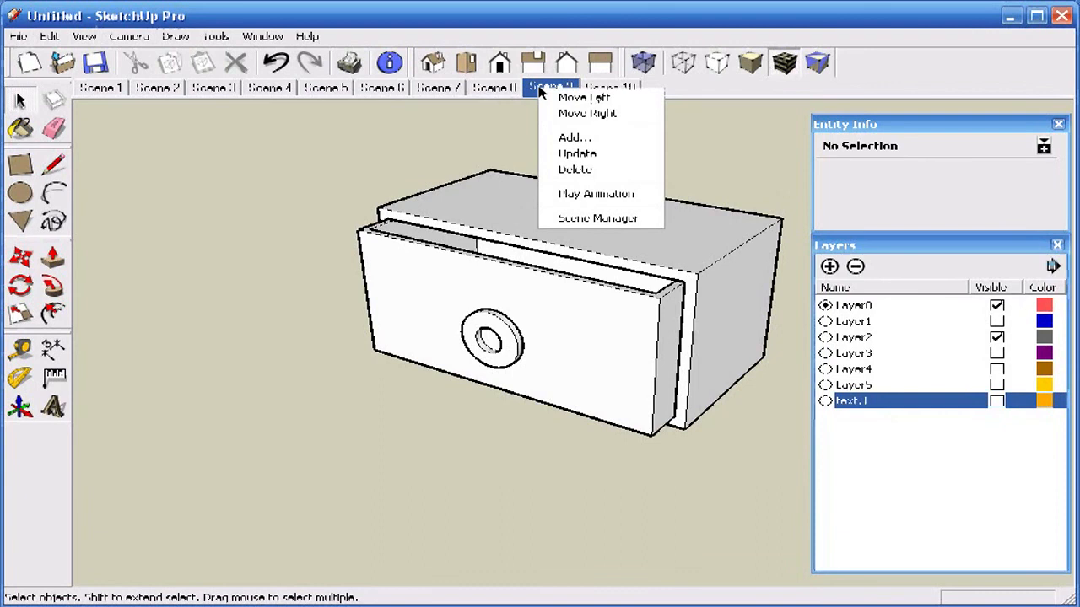
left_click(577, 154)
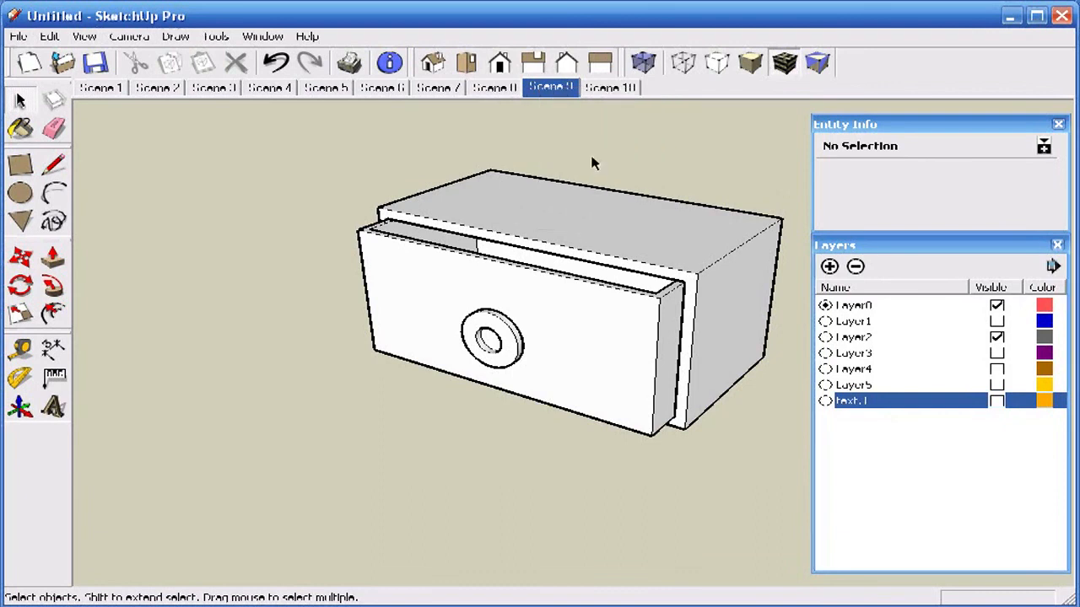
- Hide the text.1 layer in Scene 10 and in Scene 8, updating each scene with the change
left_click(611, 89)
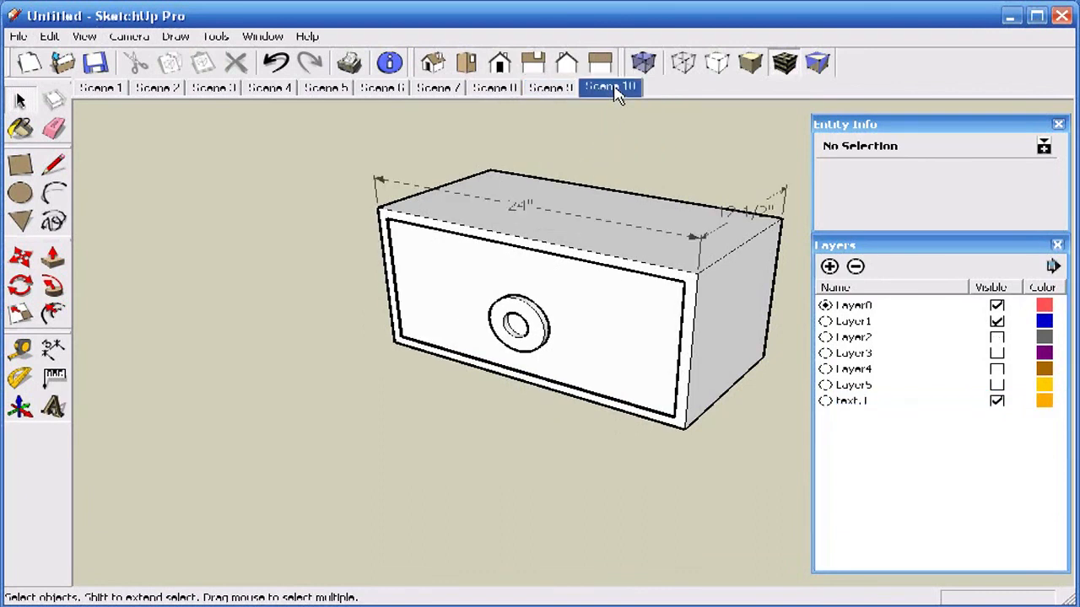
left_click(998, 402)
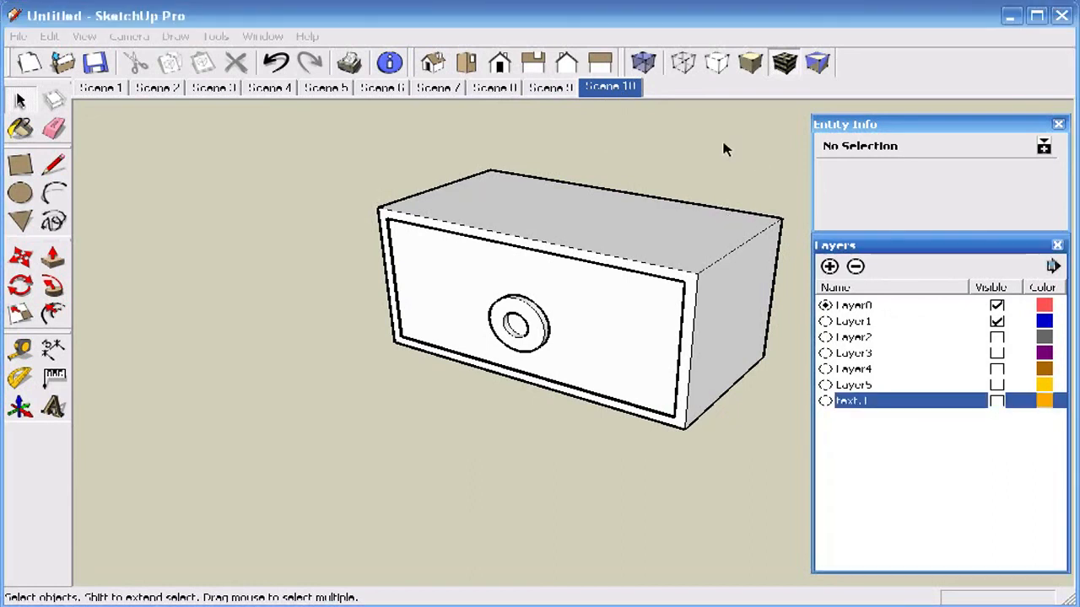
right_click(616, 92)
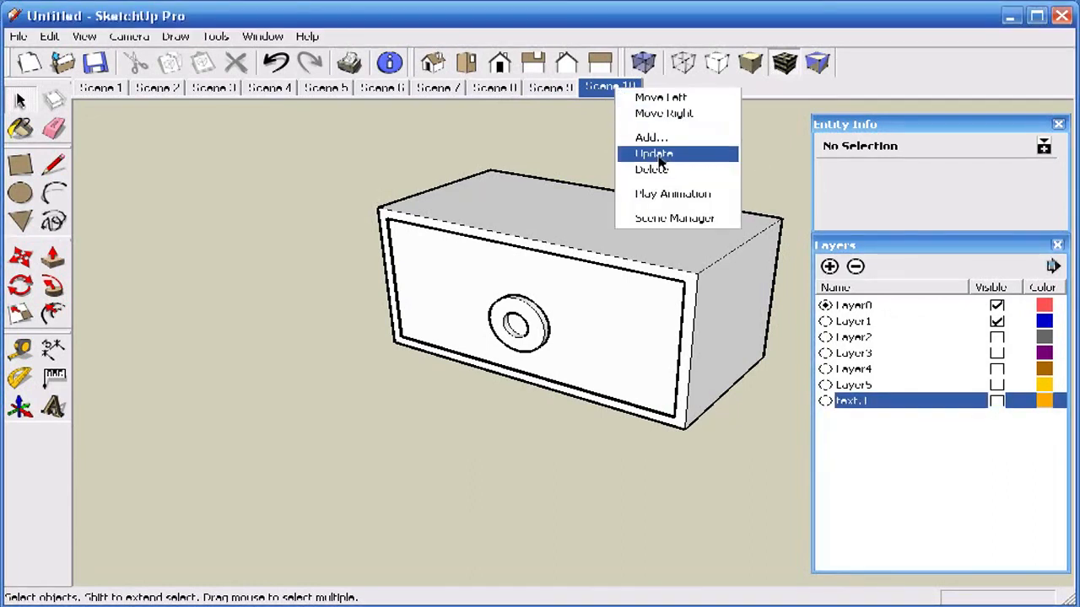
left_click(660, 163)
left_click(501, 90)
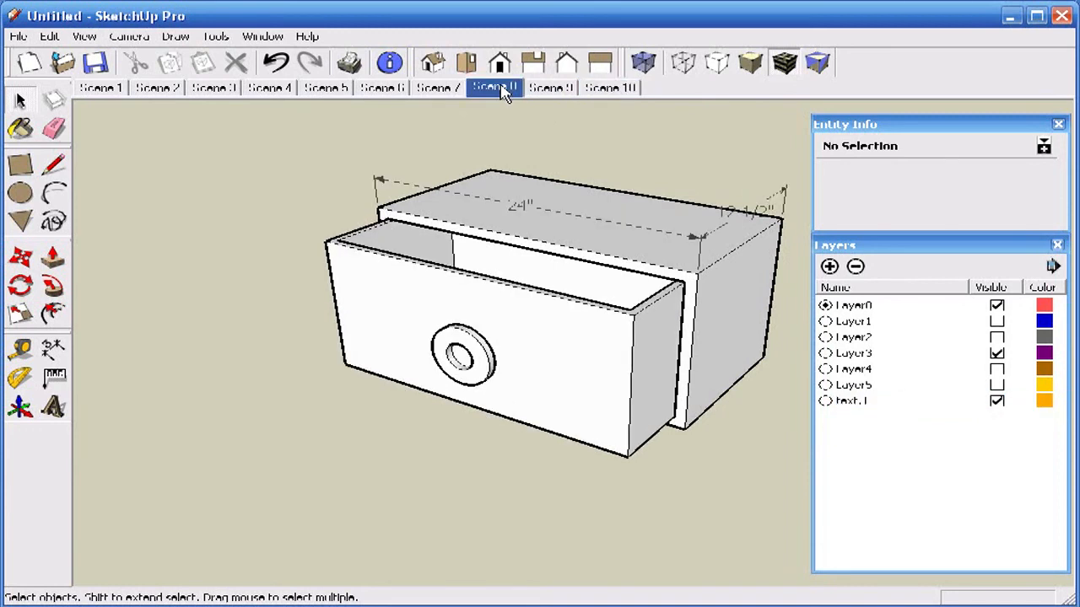
left_click(997, 402)
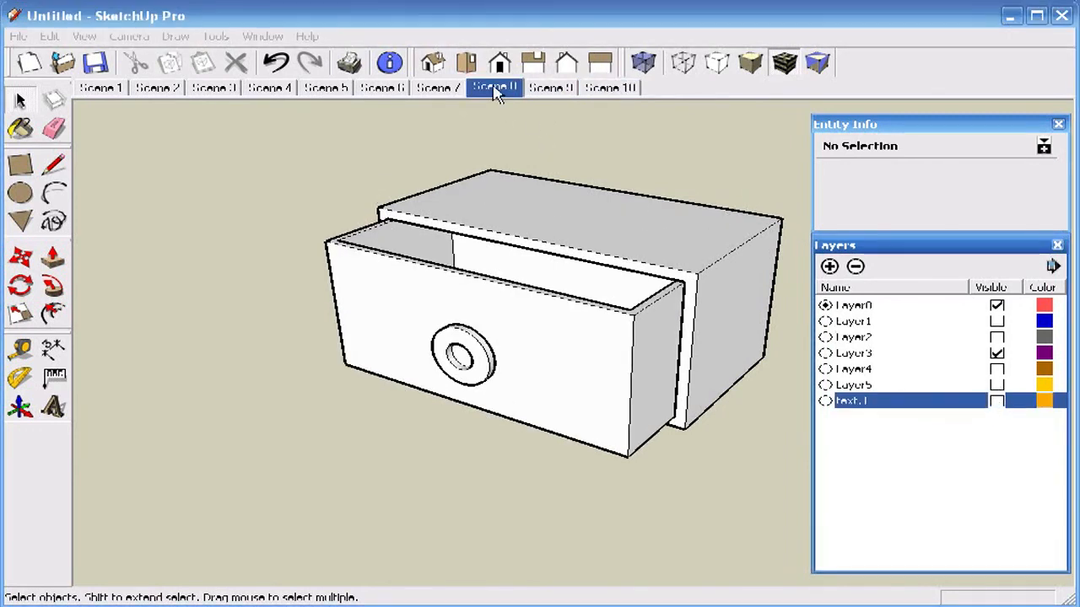
right_click(497, 88)
left_click(531, 152)
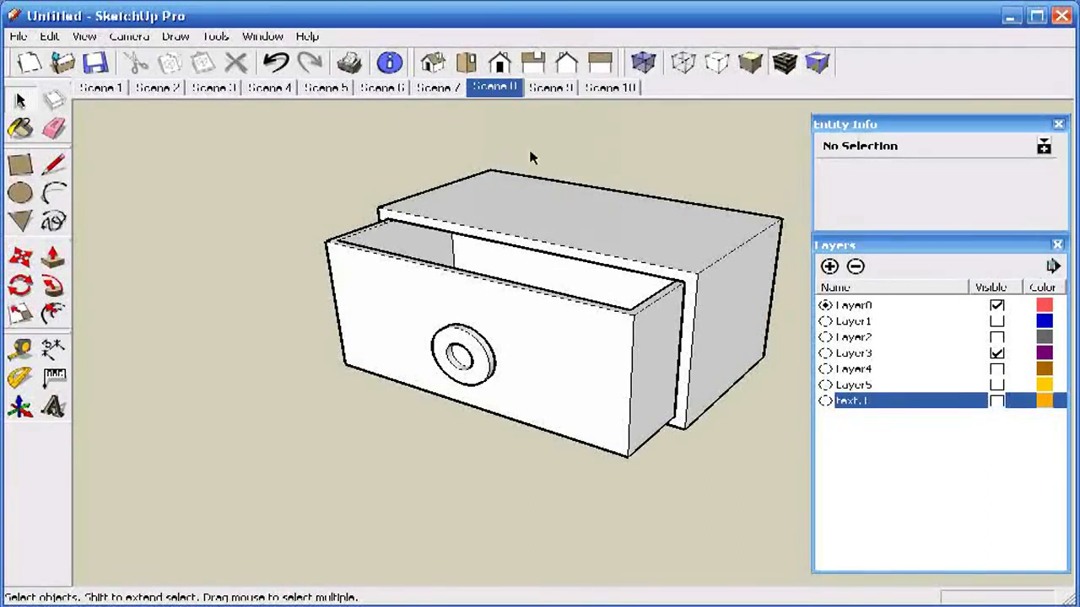
- Hide the text.1 layer in Scene 7 and in Scene 6, updating each scene with the change
left_click(438, 88)
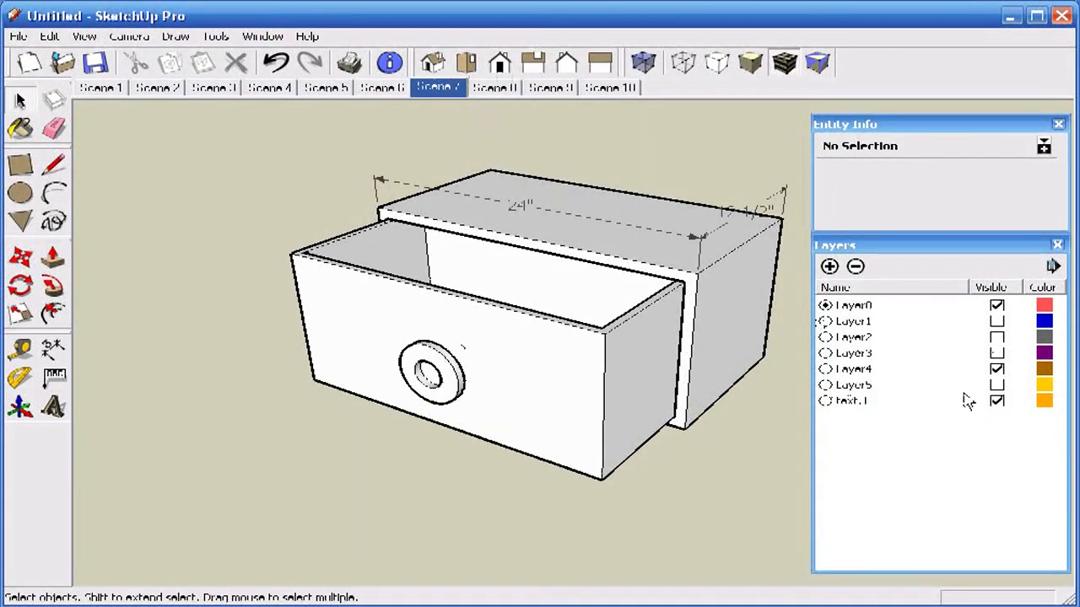
left_click(997, 402)
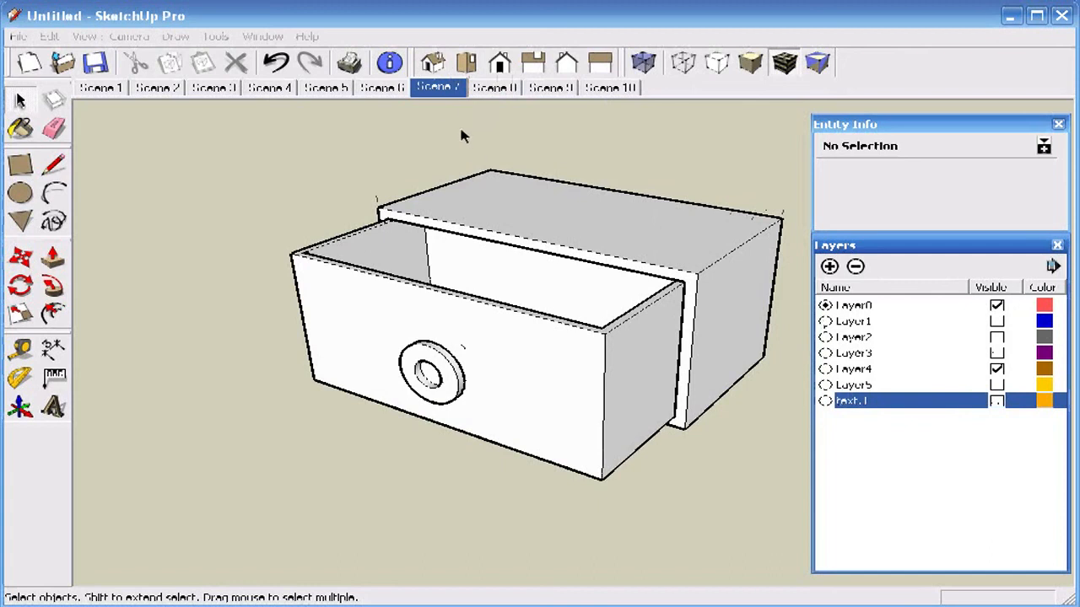
right_click(440, 90)
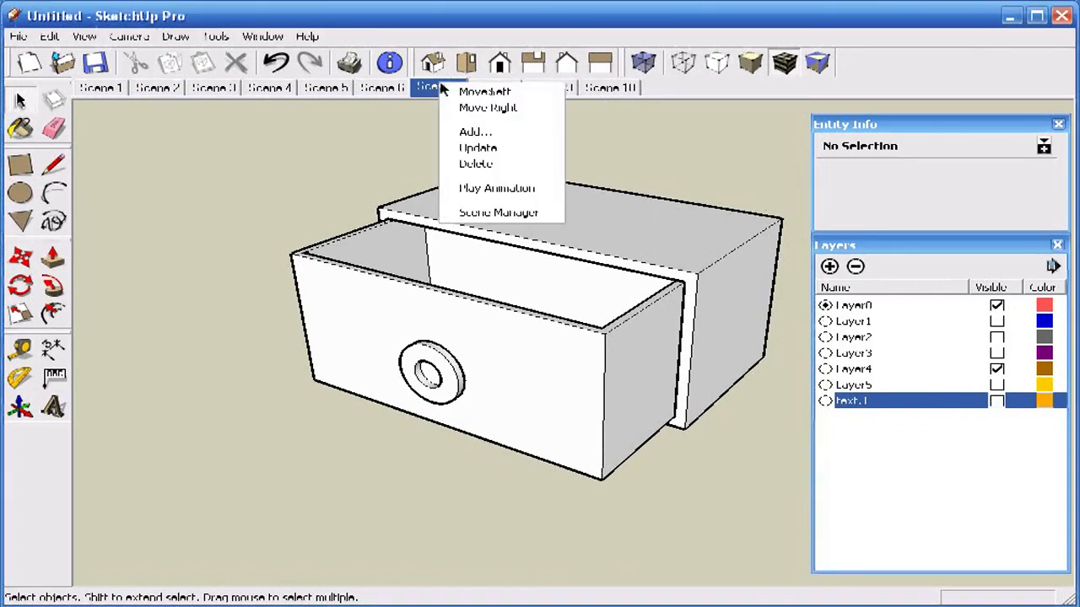
left_click(478, 152)
left_click(382, 87)
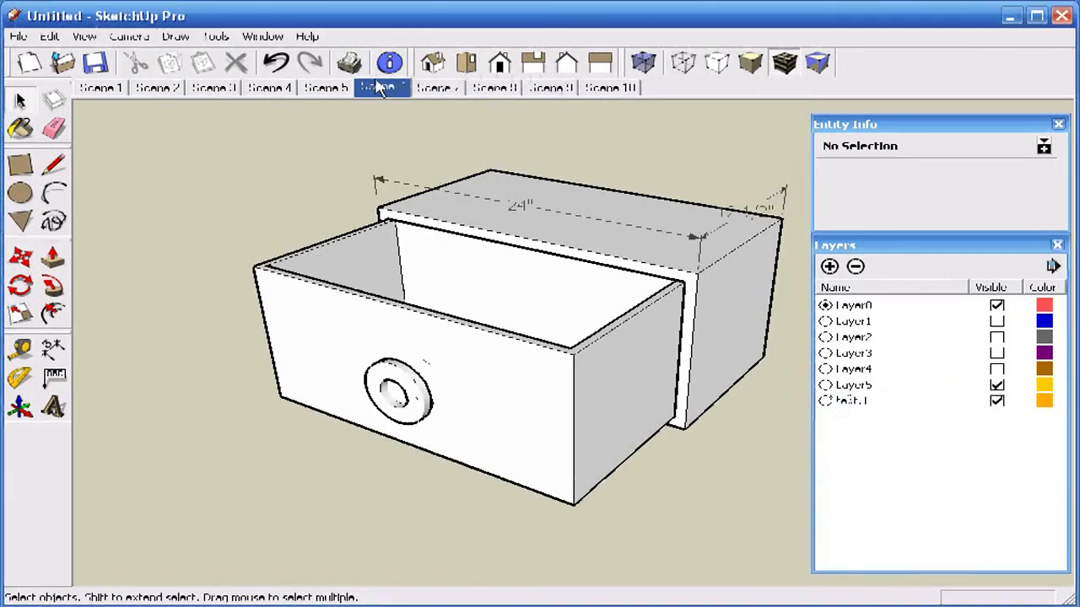
left_click(997, 401)
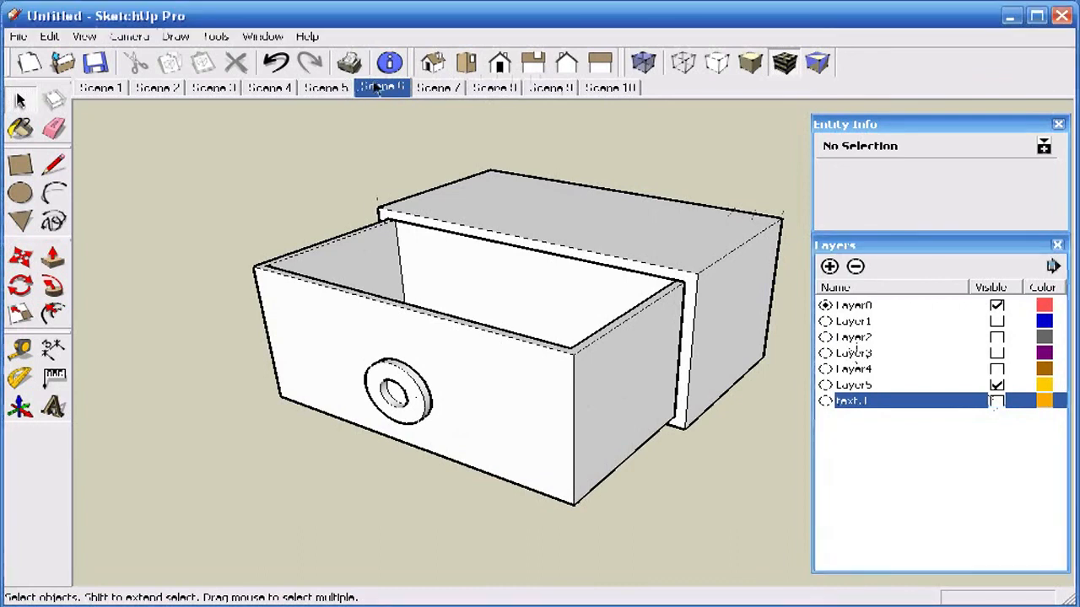
right_click(375, 87)
left_click(426, 148)
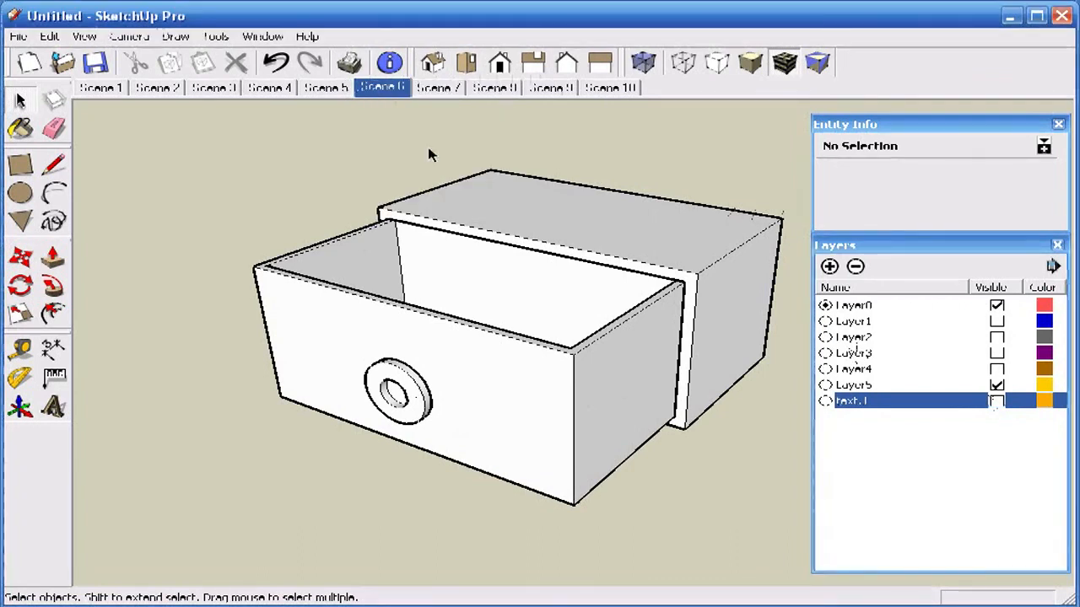
- Hide the text.1 layer in Scene 5 and in Scene 4, updating each scene with the change
left_click(329, 89)
left_click(997, 401)
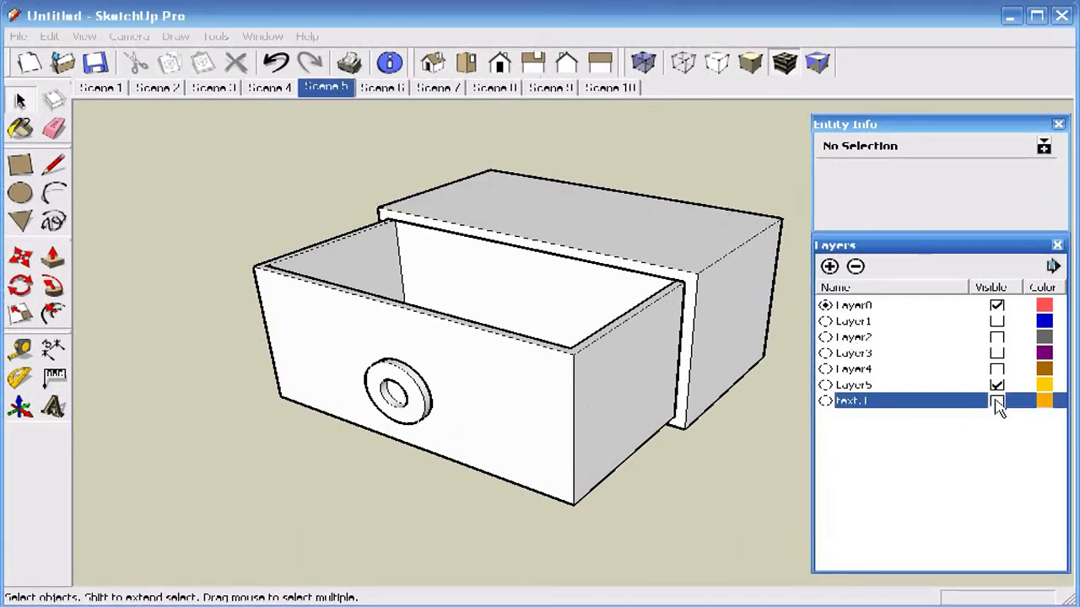
right_click(326, 91)
left_click(371, 155)
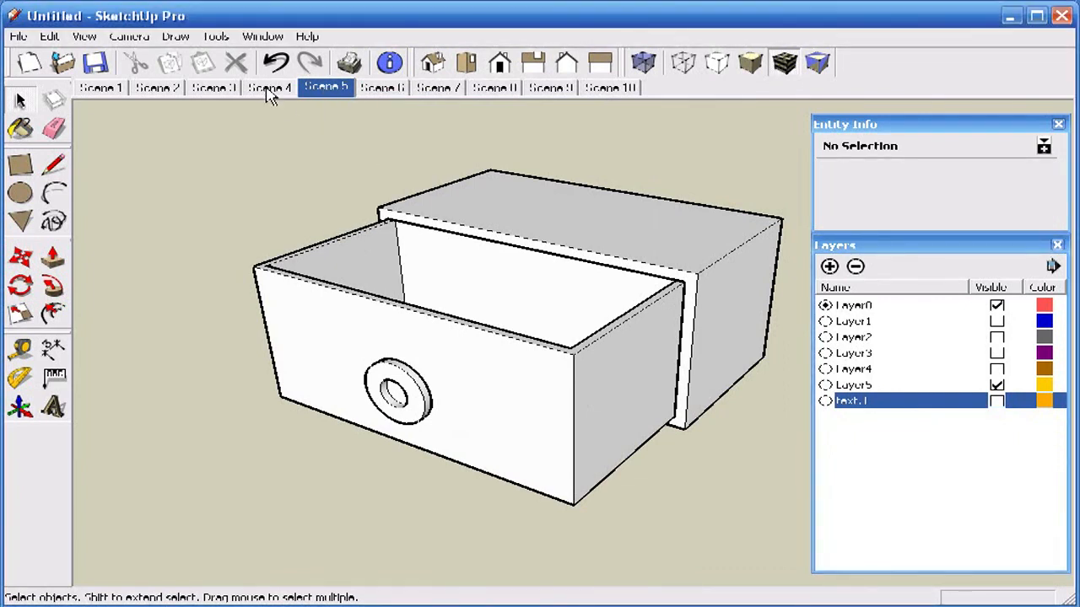
left_click(270, 88)
left_click(997, 402)
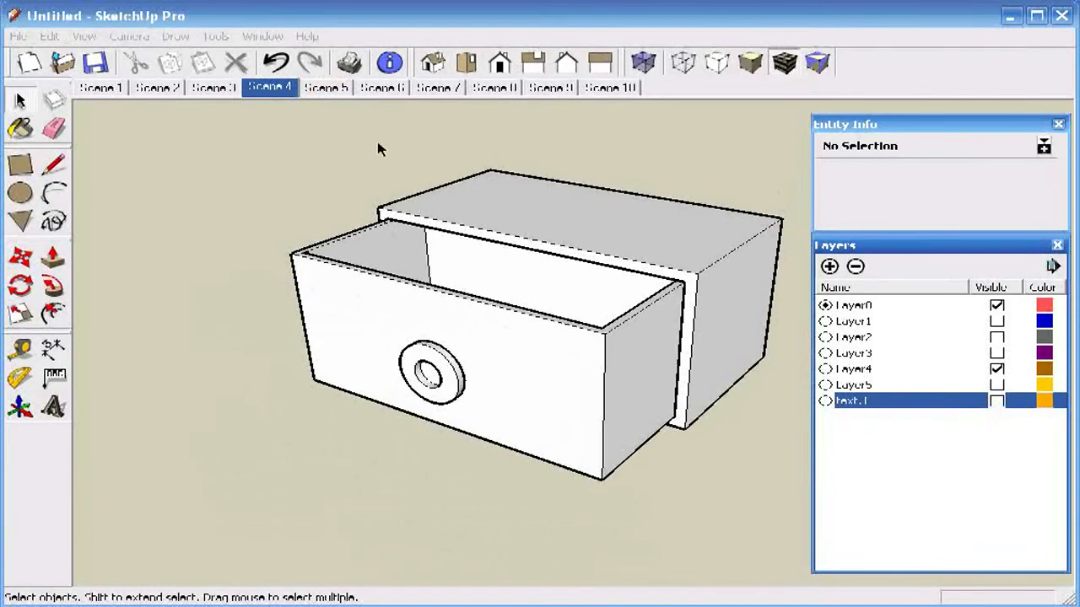
right_click(287, 90)
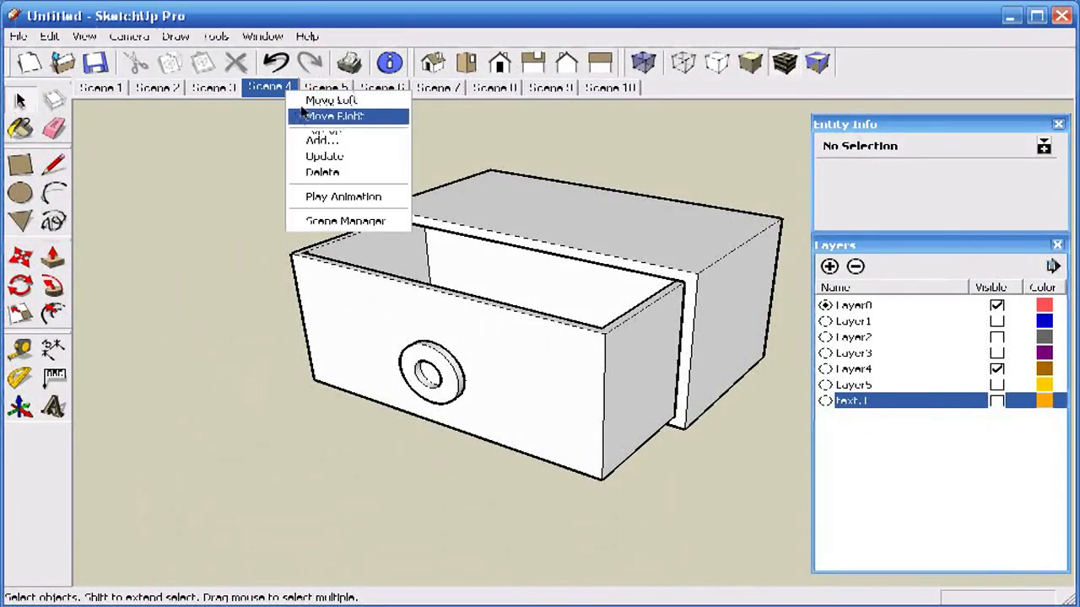
left_click(328, 152)
- Hide the text.1 layer in Scene 3 and in Scene 2, updating each scene with the change
left_click(226, 90)
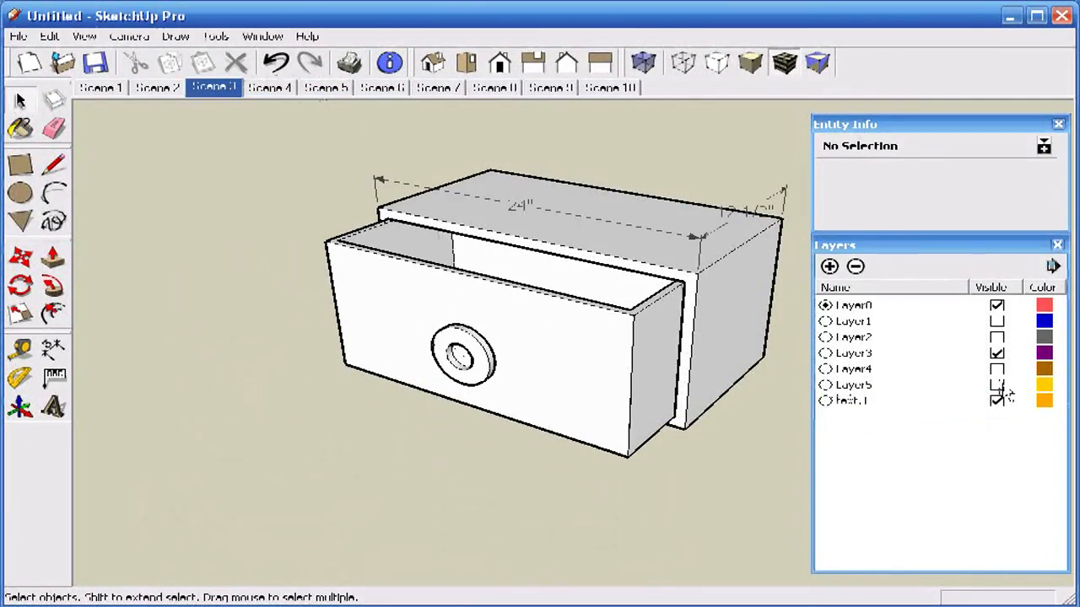
left_click(997, 402)
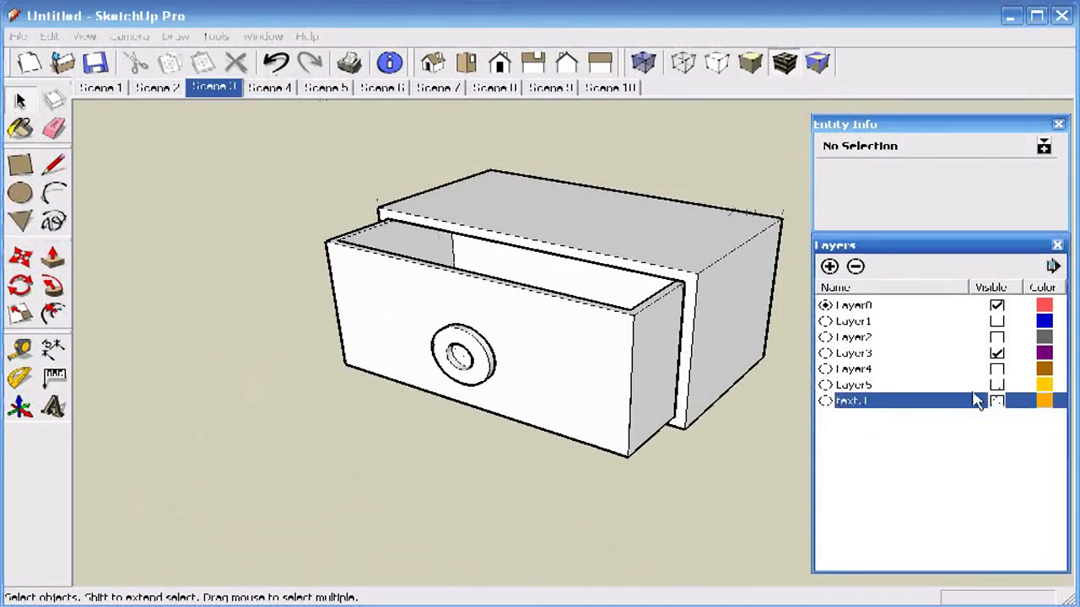
right_click(204, 87)
left_click(256, 153)
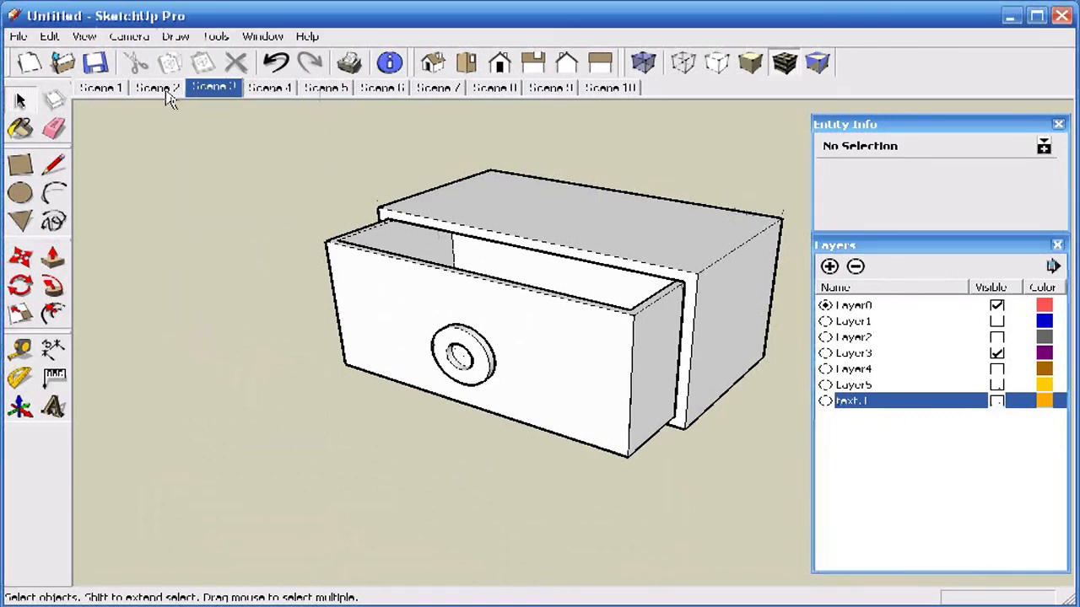
left_click(156, 87)
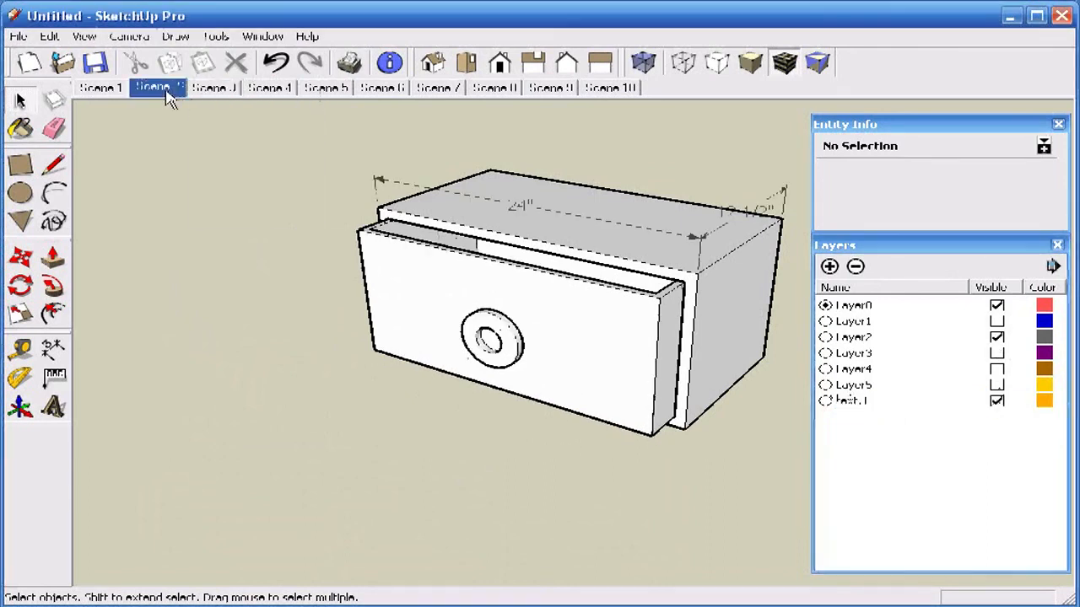
left_click(996, 402)
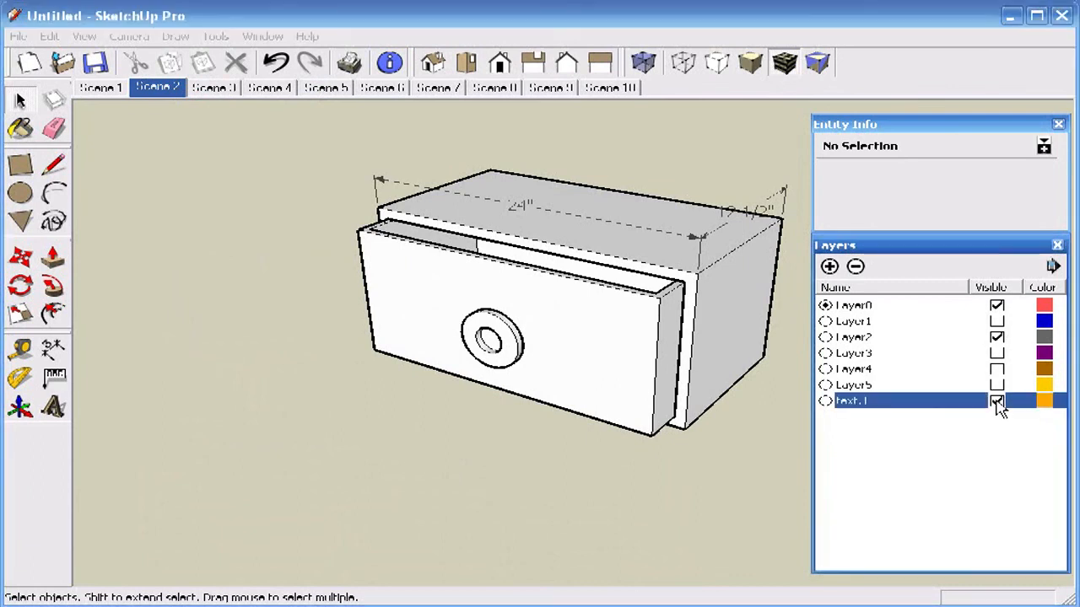
right_click(165, 89)
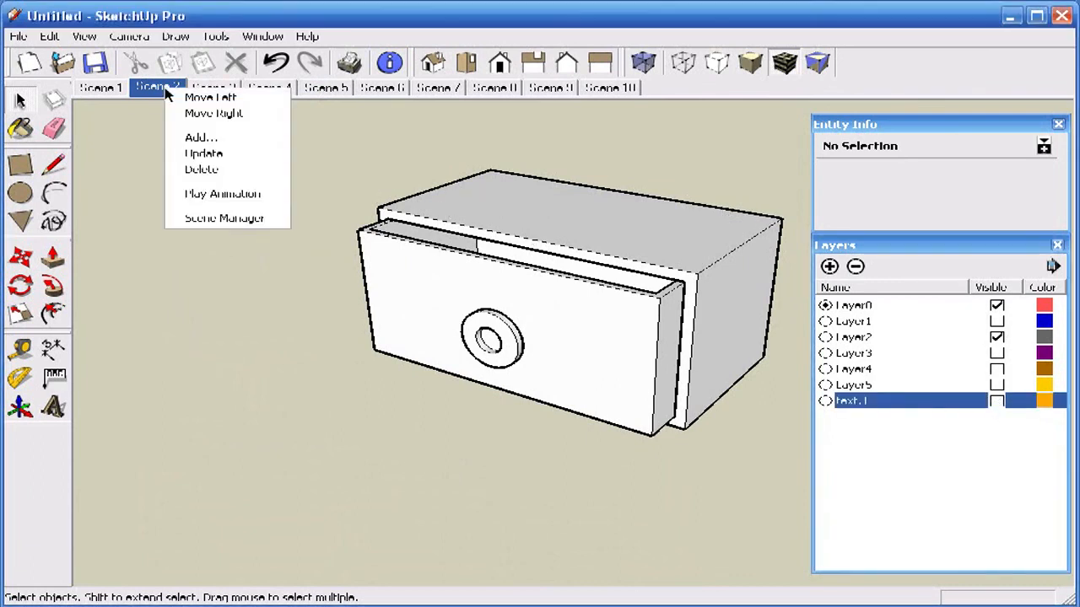
left_click(205, 154)
- Go through Scene 1 to Scene 10 in order to check the dimensions' visibility in each scene
left_click(108, 93)
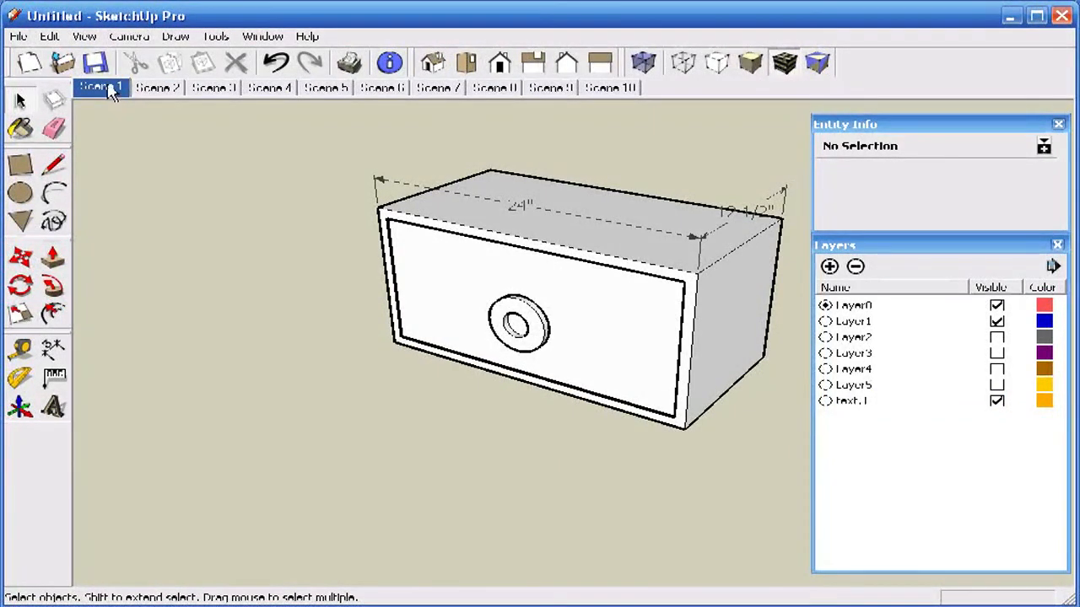
left_click(153, 90)
left_click(210, 90)
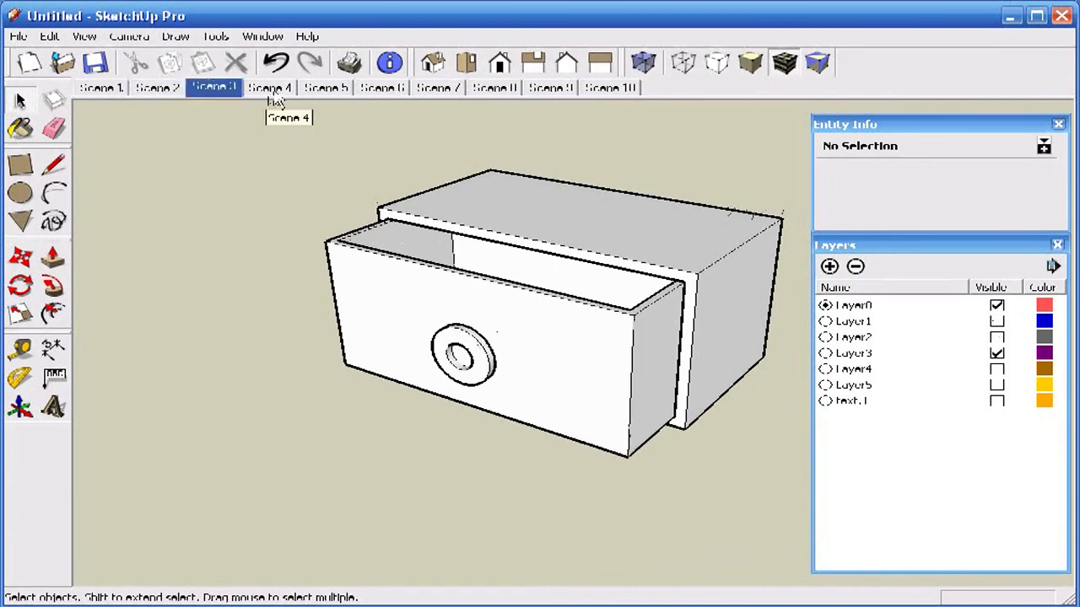
left_click(270, 89)
left_click(325, 89)
left_click(392, 91)
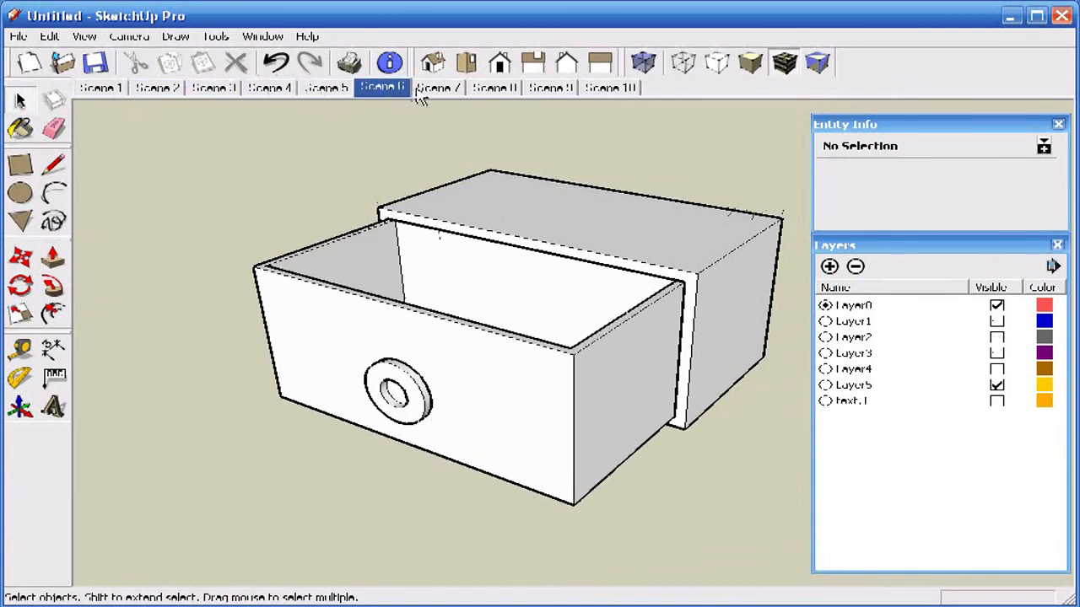
left_click(428, 91)
left_click(497, 91)
left_click(558, 91)
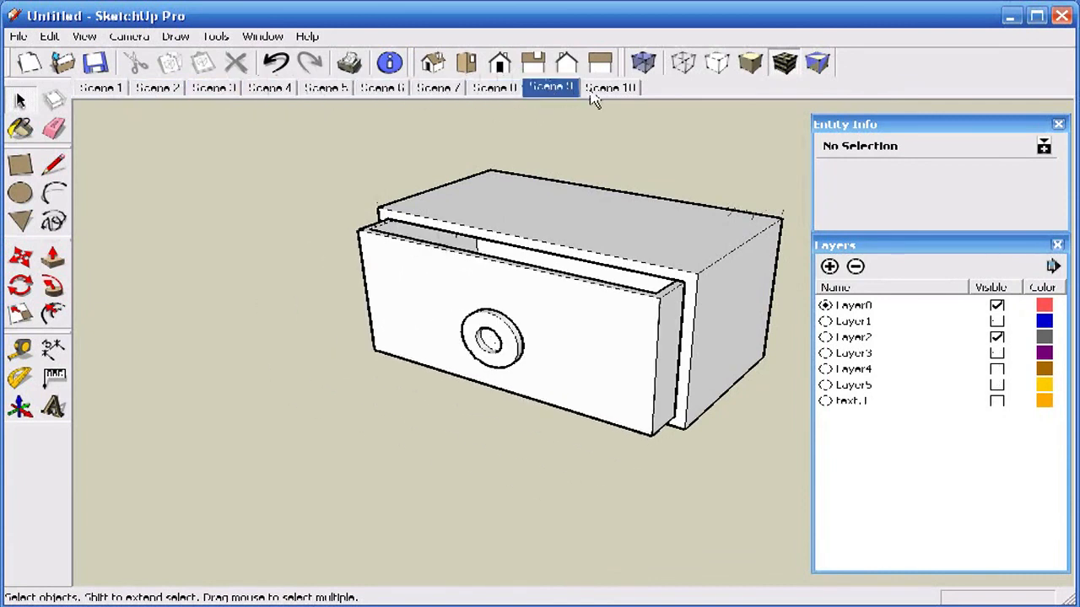
left_click(609, 89)
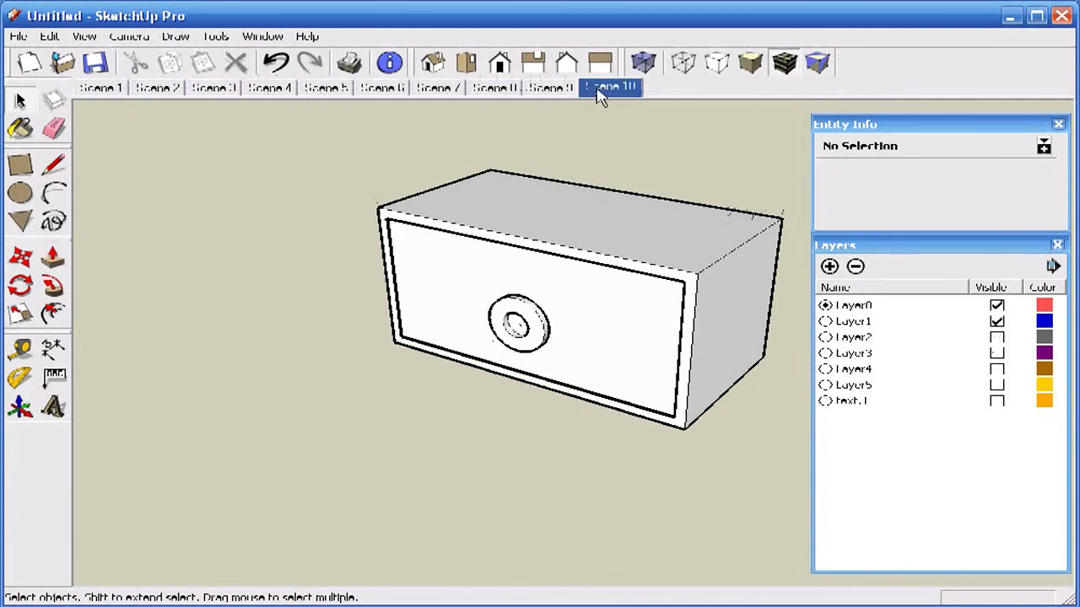
- Return to Scene 1 and play the scene animation from there
left_click(101, 90)
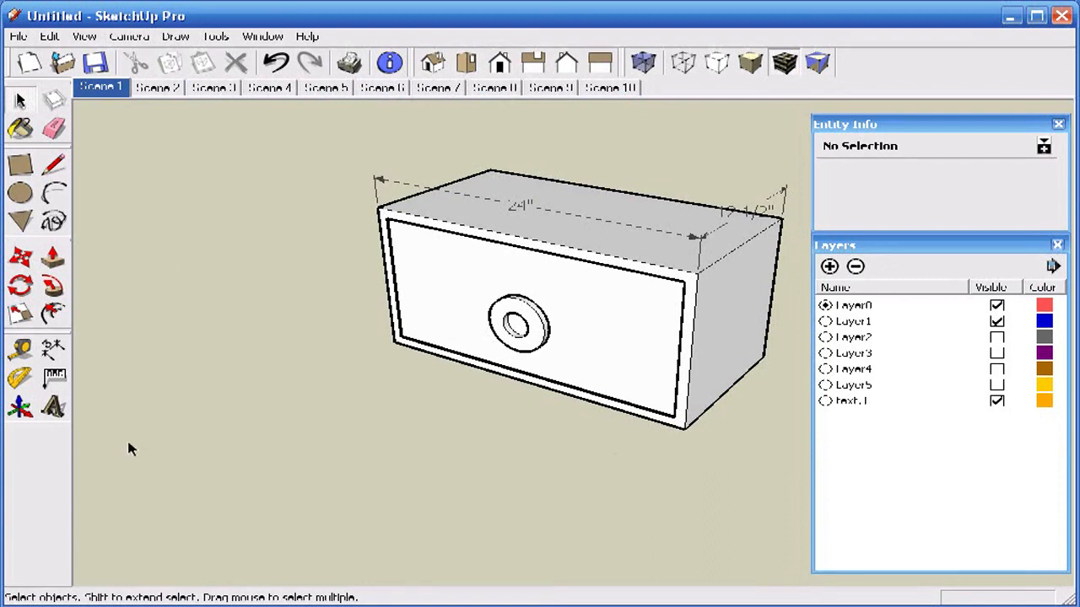
left_click(84, 36)
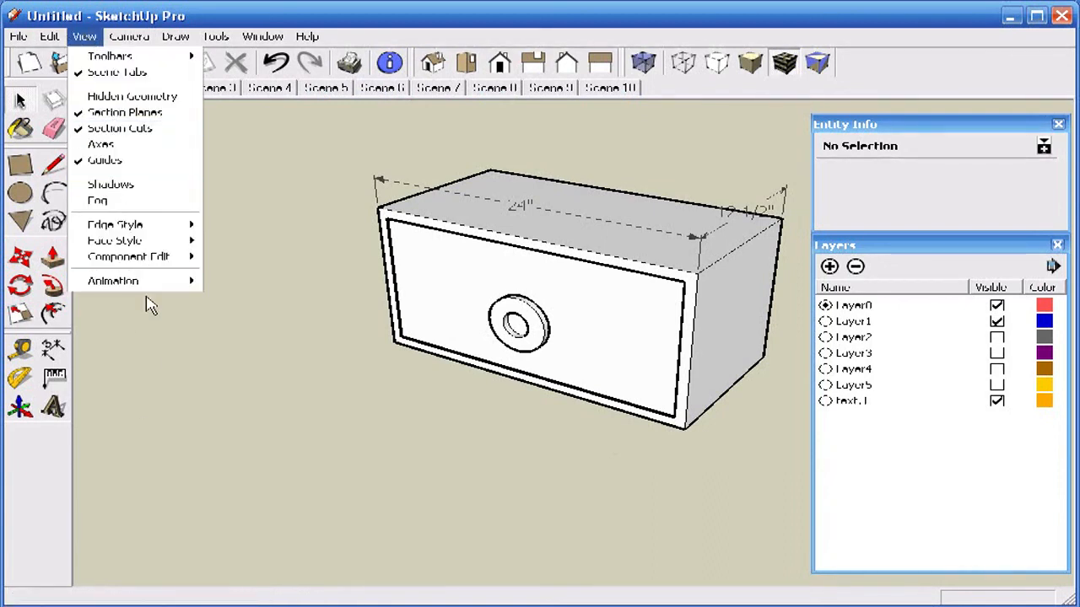
mouse_move(144, 283)
left_click(235, 378)
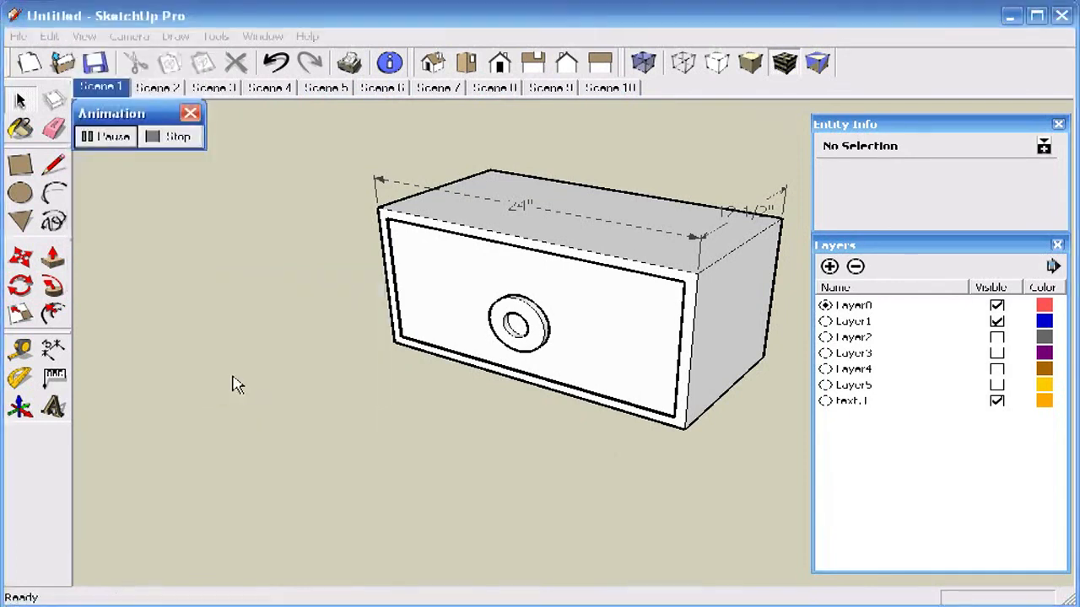